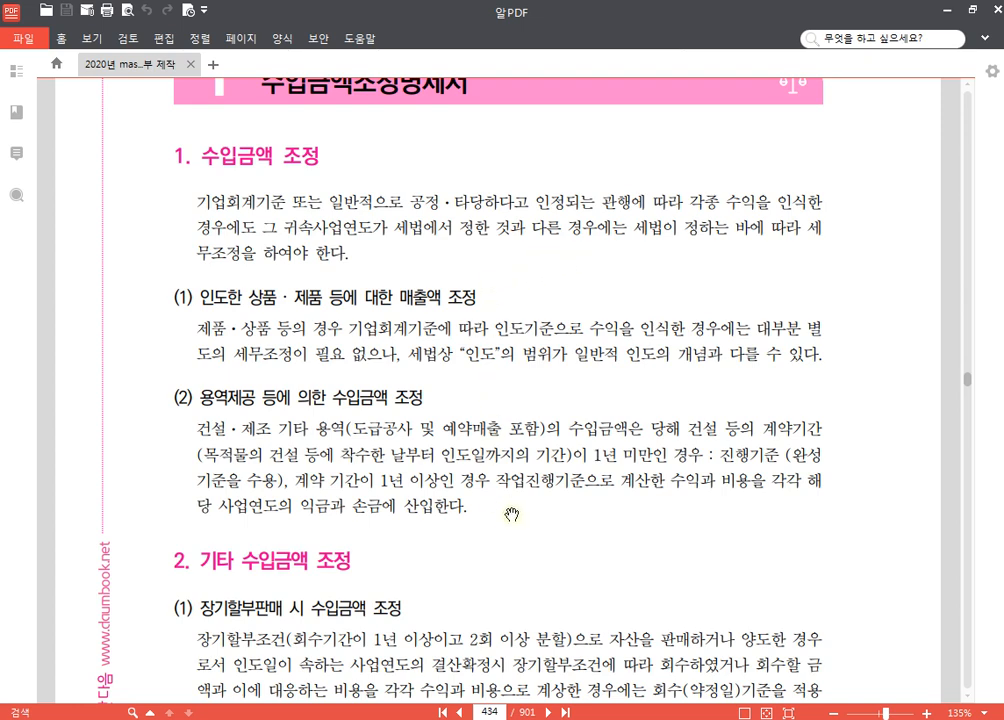
Step: Read the revenue adjustment rules on pages 434 and 435, down to the 거래의 유형별 수익인식기준 table
left_click_drag(511, 531, 521, 339)
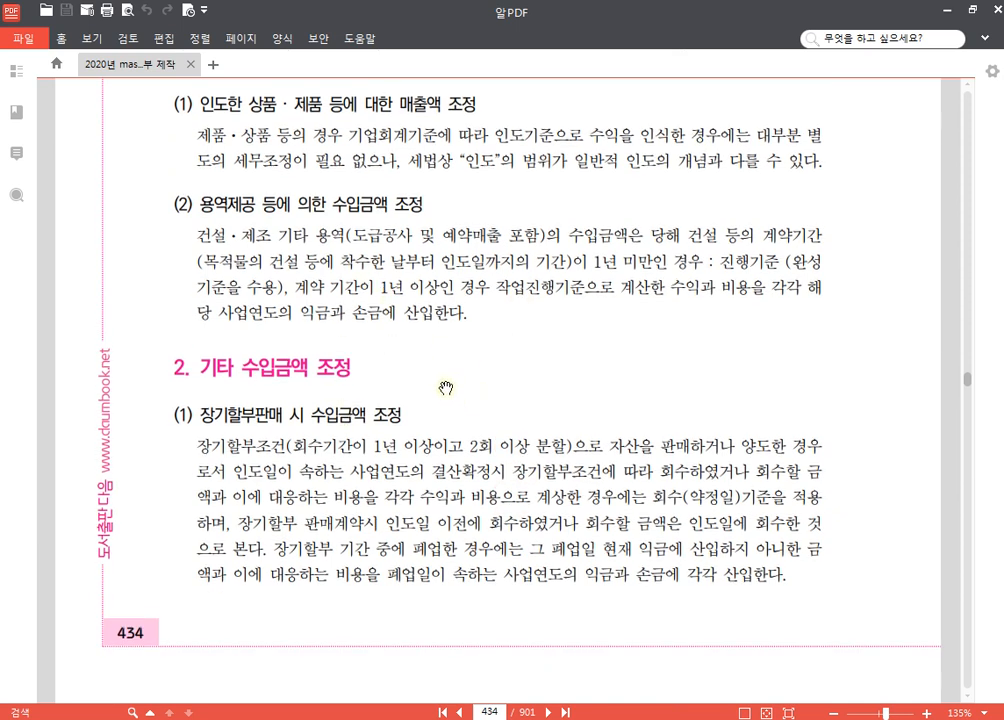
scroll(511, 376, "down", 6)
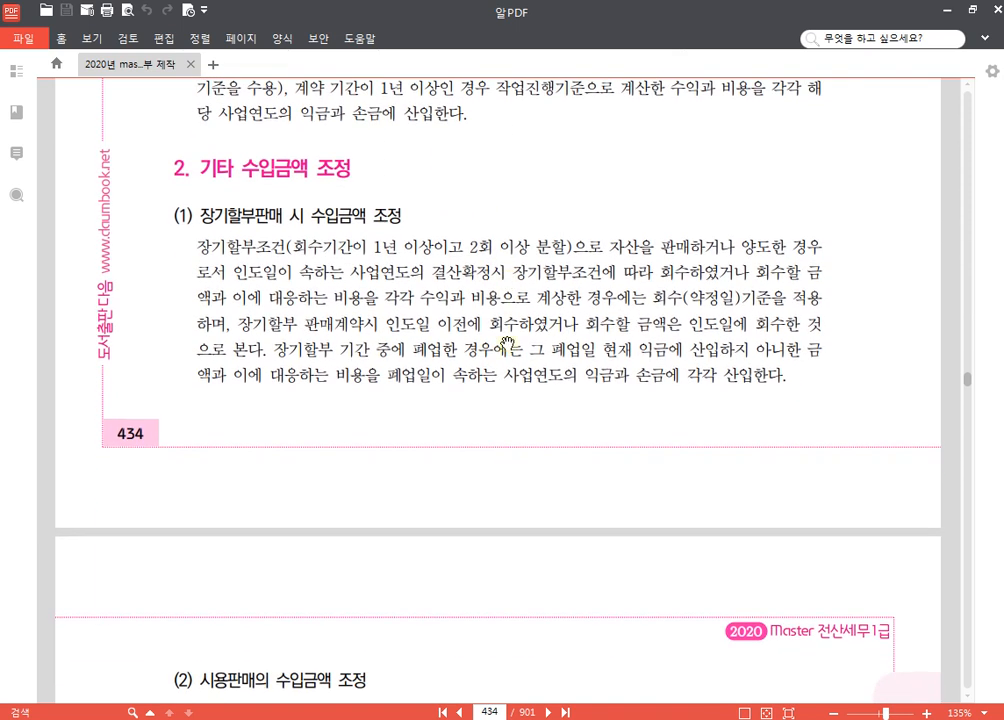
scroll(510, 380, "down", 1)
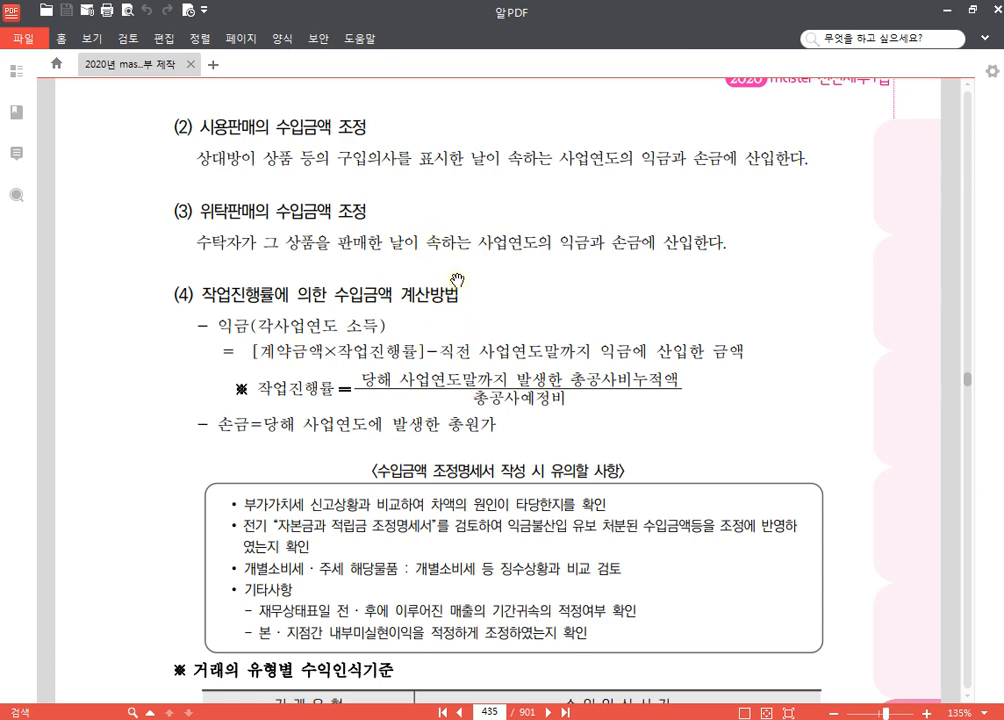
scroll(564, 303, "down", 3)
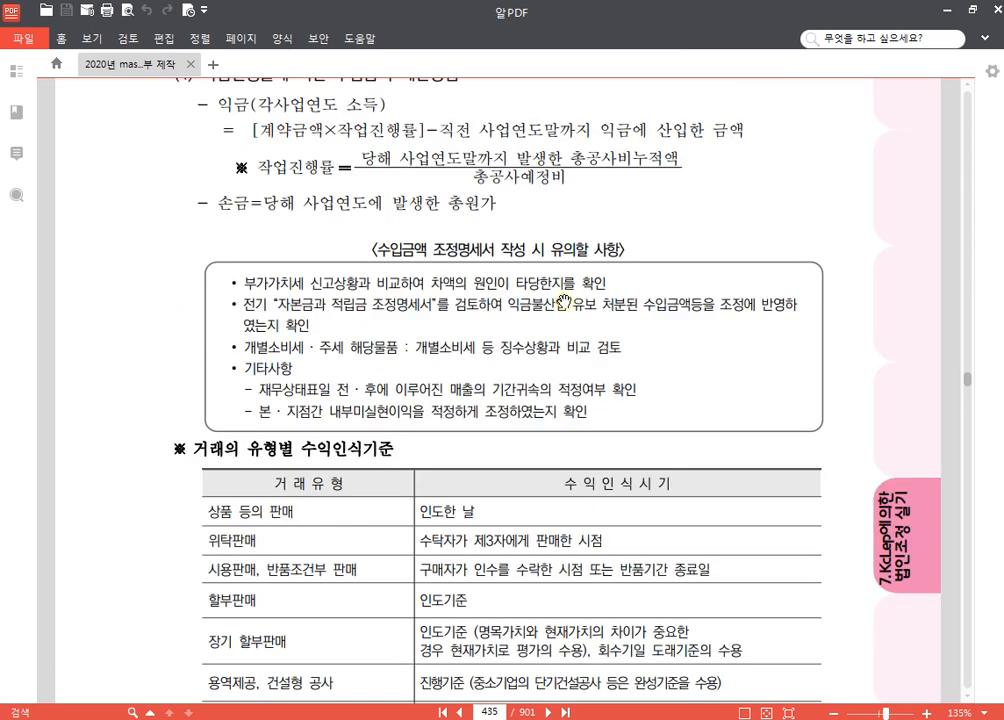
scroll(564, 303, "down", 3)
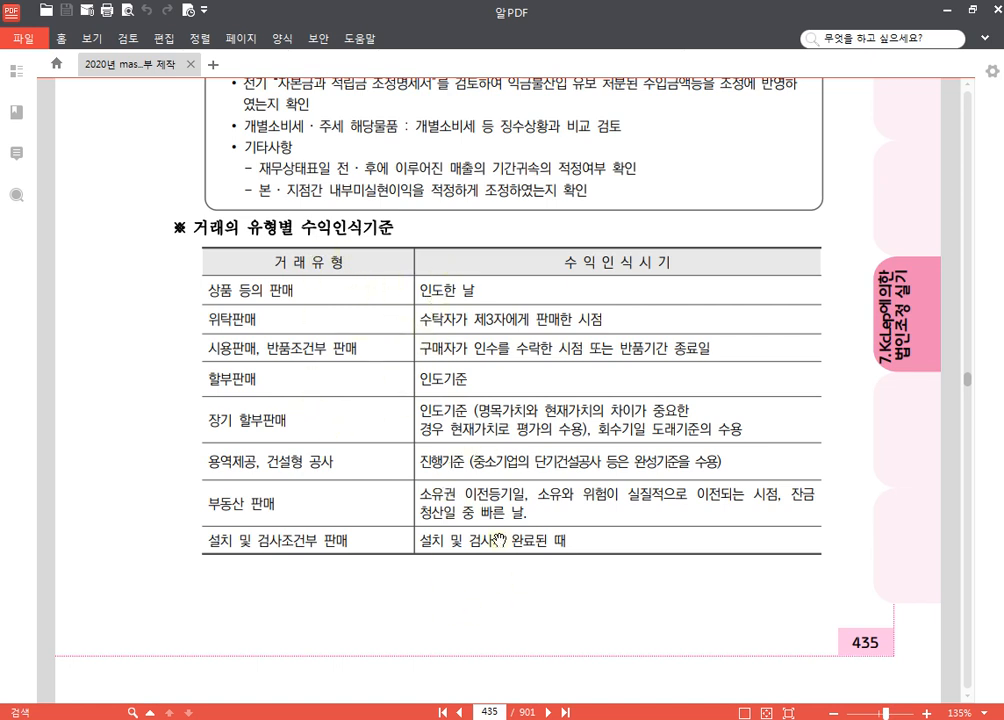
Step: Review the recognition timing for each transaction type in the 거래의 유형별 수익인식기준 table, and dismiss the advertisement popup
left_click(272, 290)
left_click(216, 319)
left_click(512, 319)
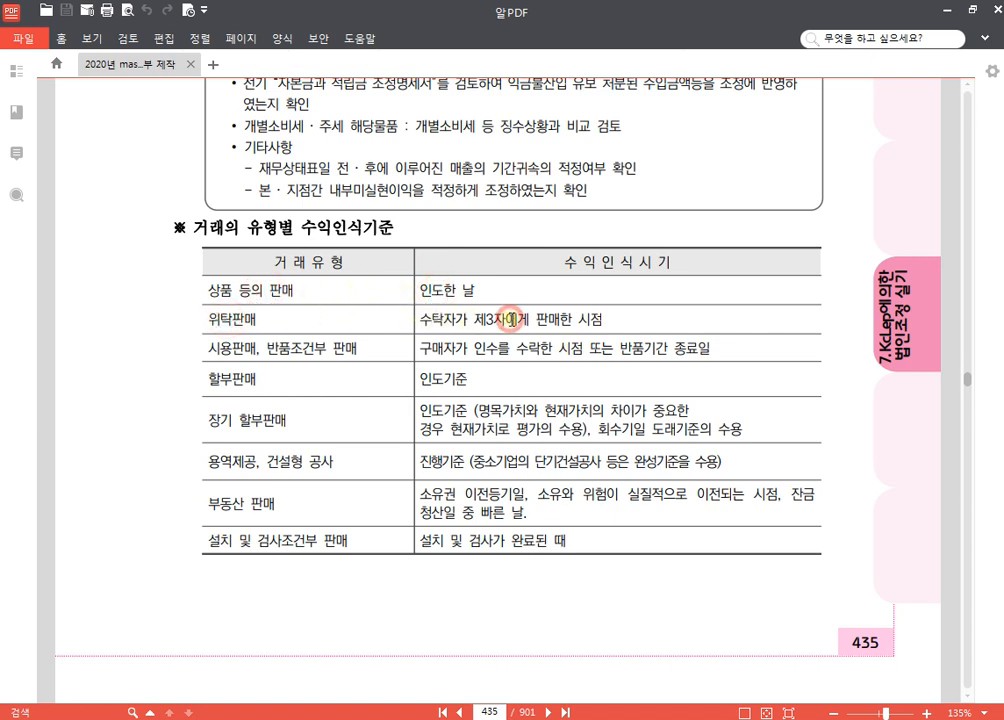
left_click(245, 352)
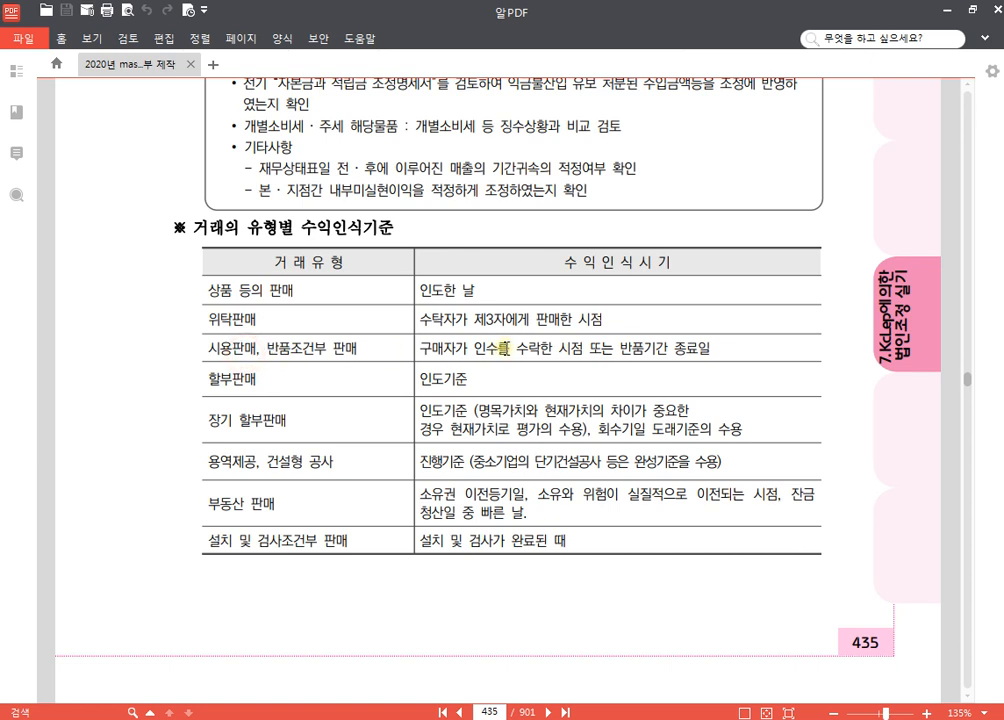
left_click(512, 348)
left_click(248, 384)
left_click(446, 381)
left_click(434, 412)
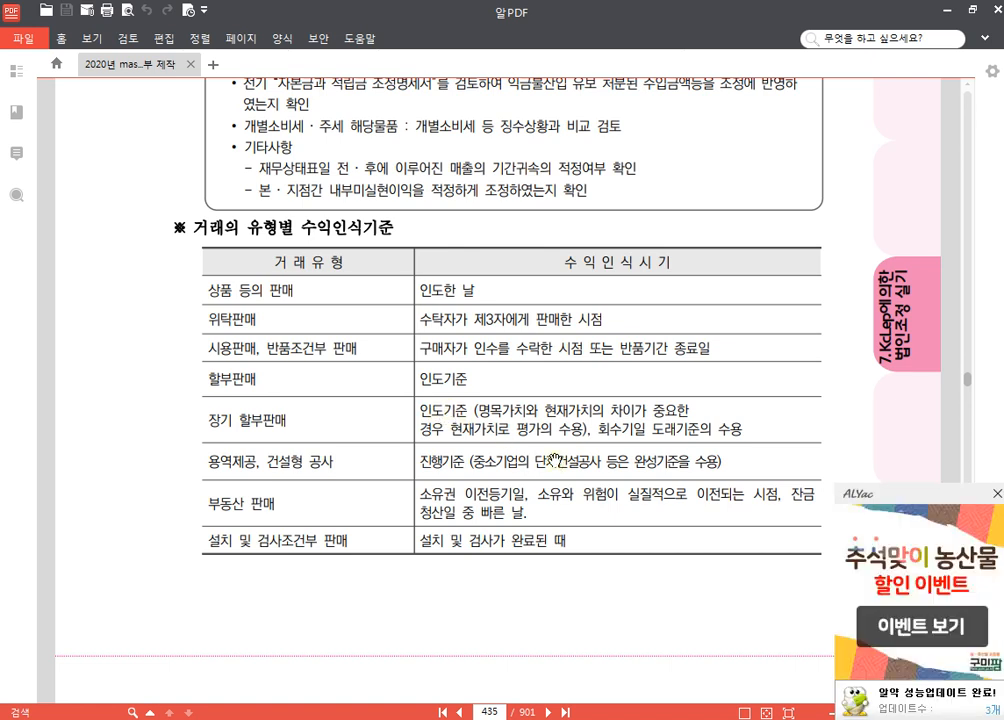
left_click(996, 495)
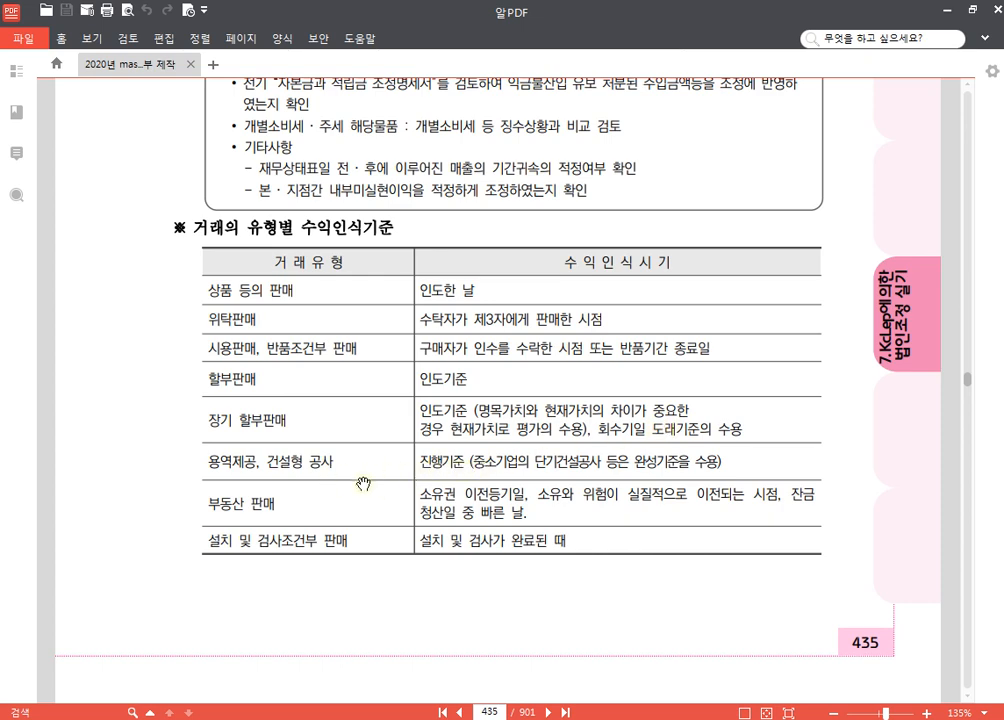
Step: Using K-Screen Pen, add the two-line blue text note "건설용역 제공 / 작업진행률 강제" beside heading (4) on page 435
scroll(468, 433, "up", 5)
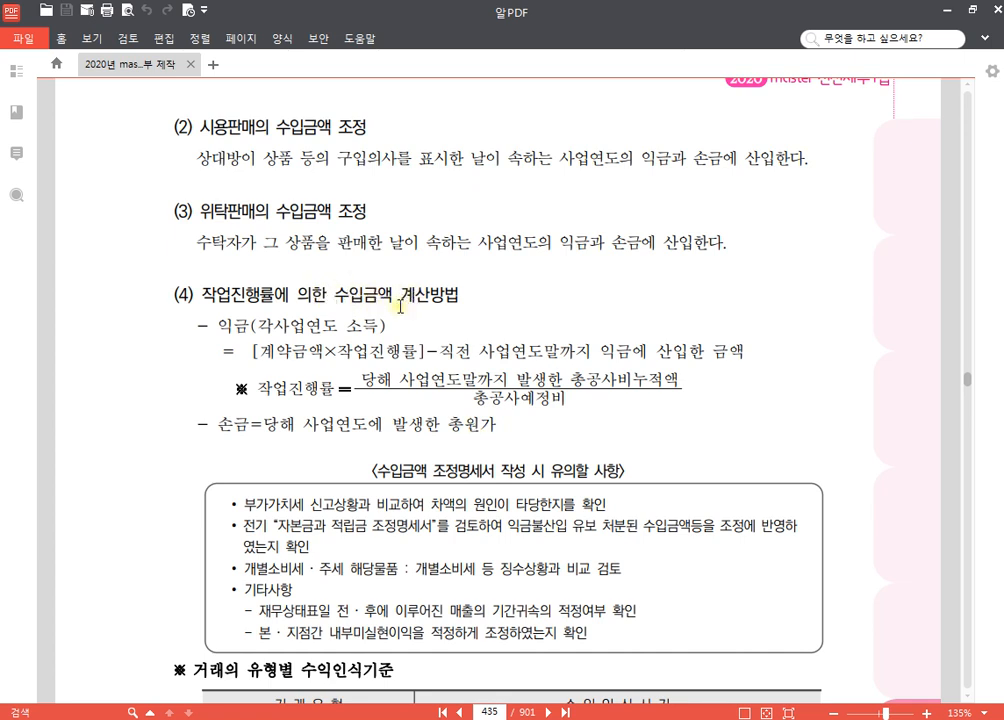
key("F8")
left_click(148, 23)
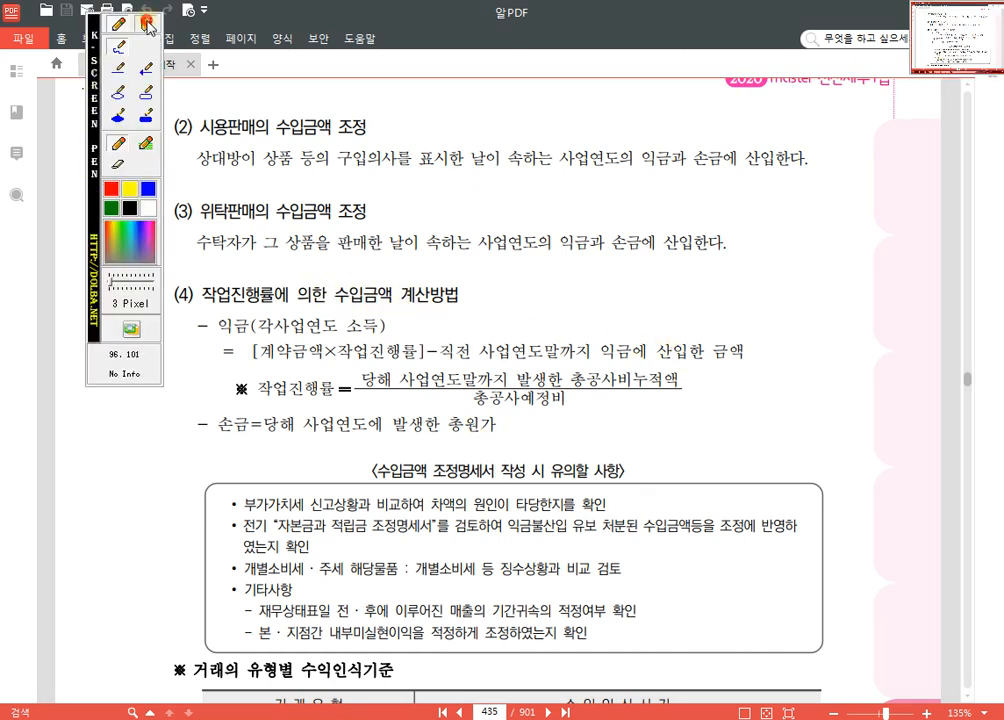
left_click(470, 292)
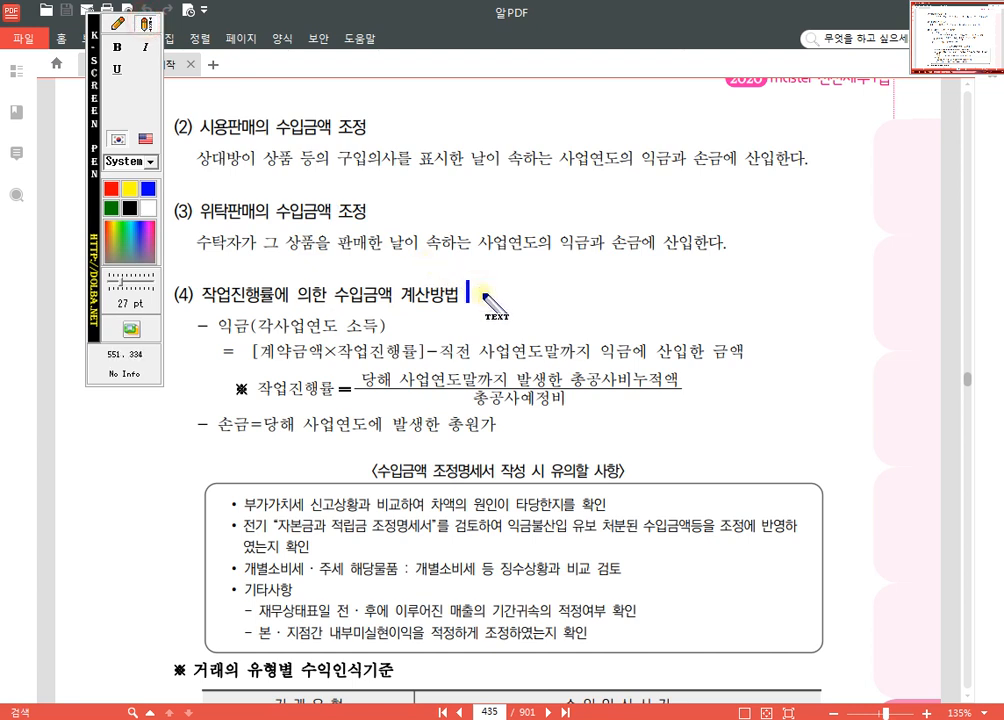
type("건설")
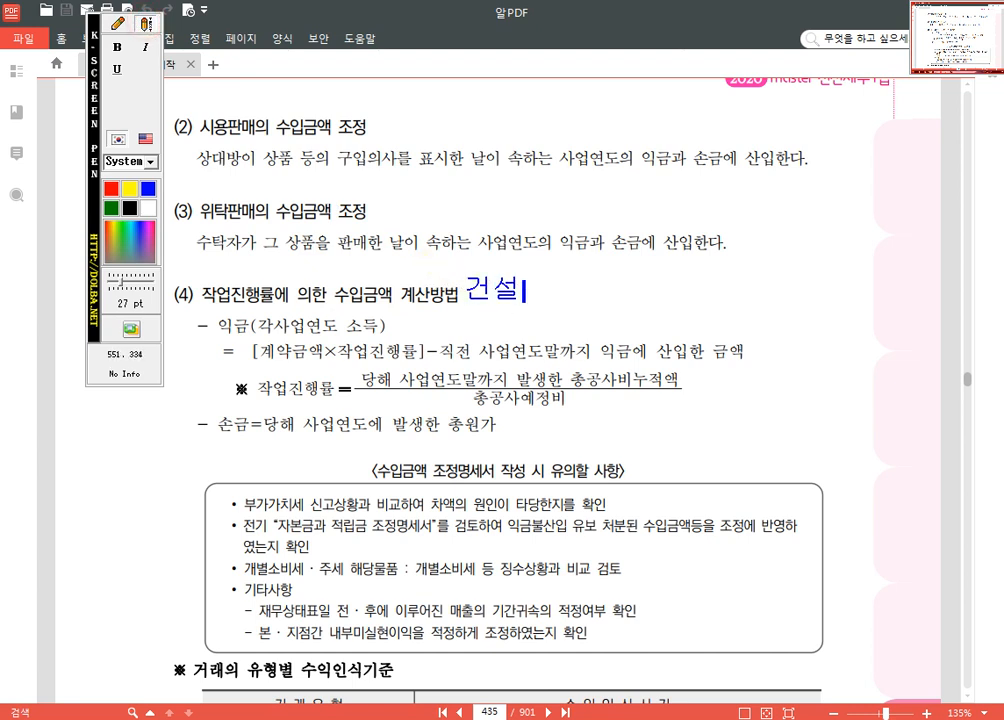
type("용역 제")
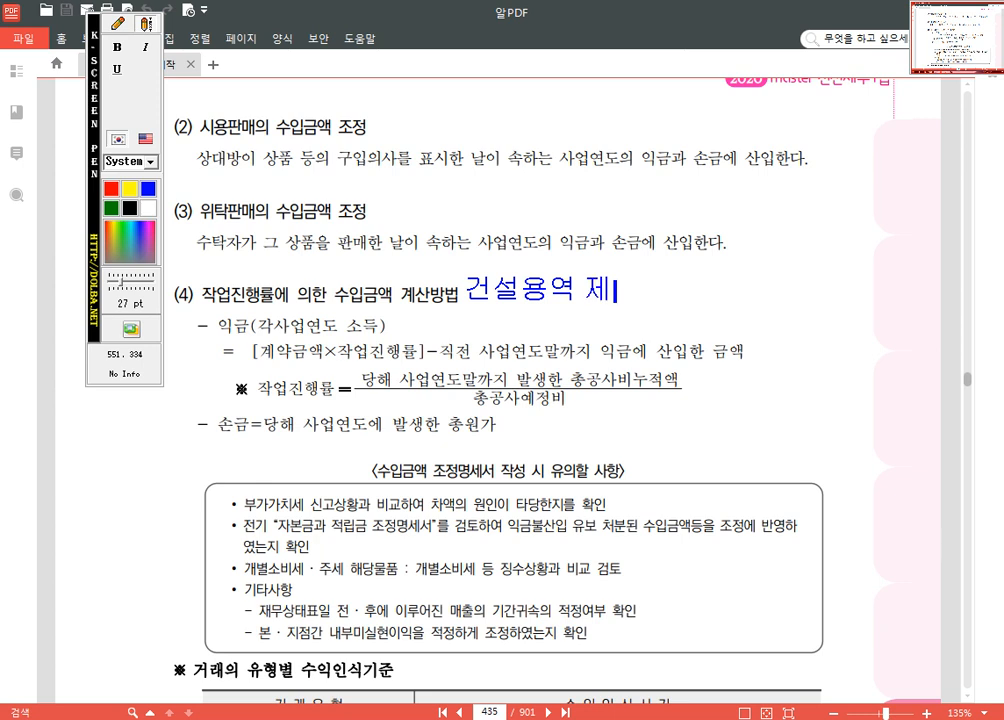
type("공")
key("Return")
type("작업")
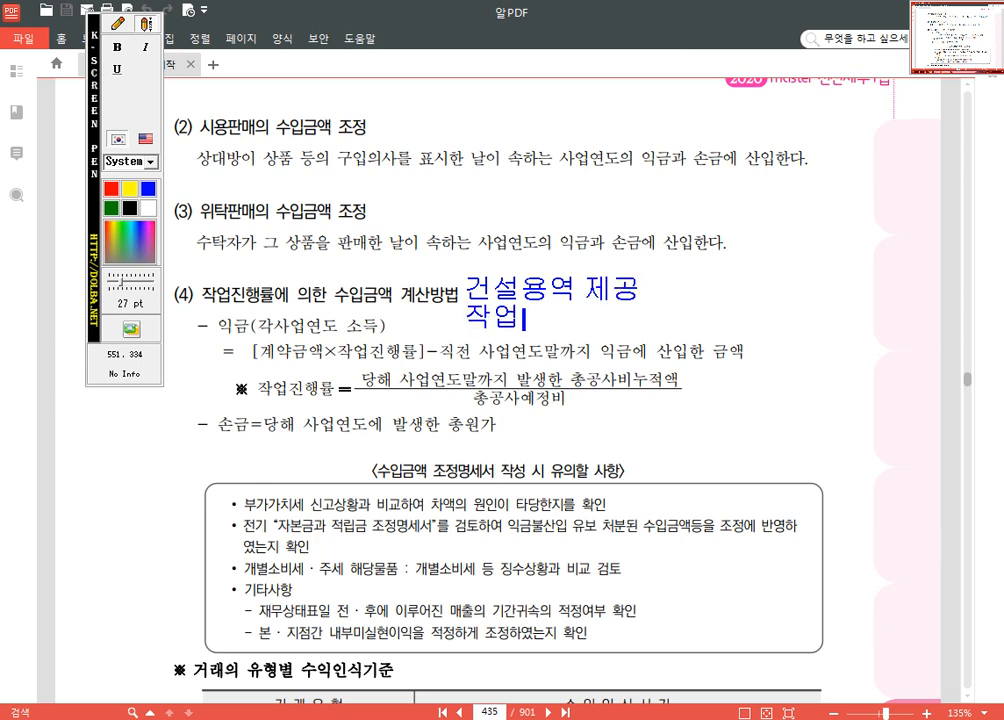
type("진행률 강제")
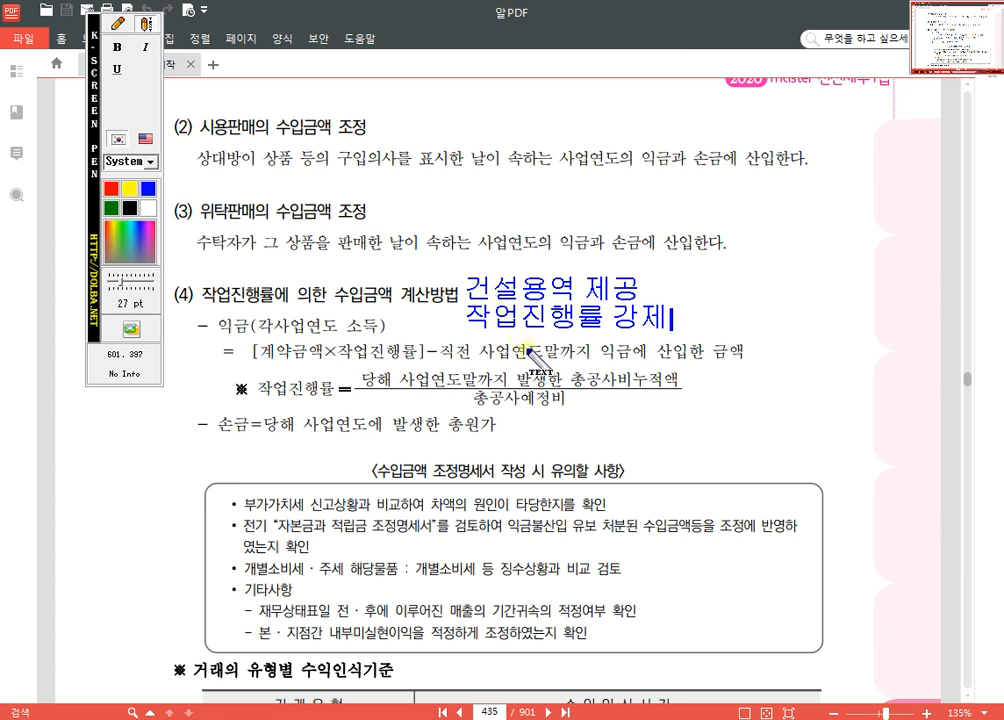
Step: Mark 총공사예정비 and 총공사비누적액 in the 작업진행률 formula with freehand pen strokes
left_click(117, 27)
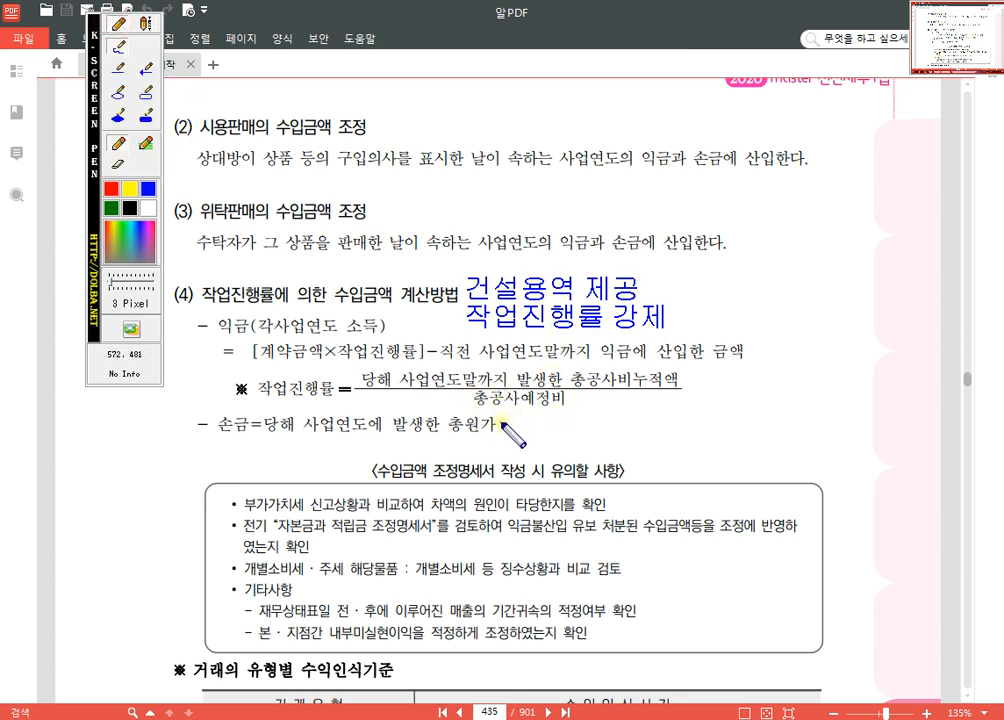
left_click_drag(476, 418, 562, 404)
mouse_move(671, 381)
left_mouse_down()
mouse_move(632, 390)
mouse_move(683, 373)
left_mouse_up()
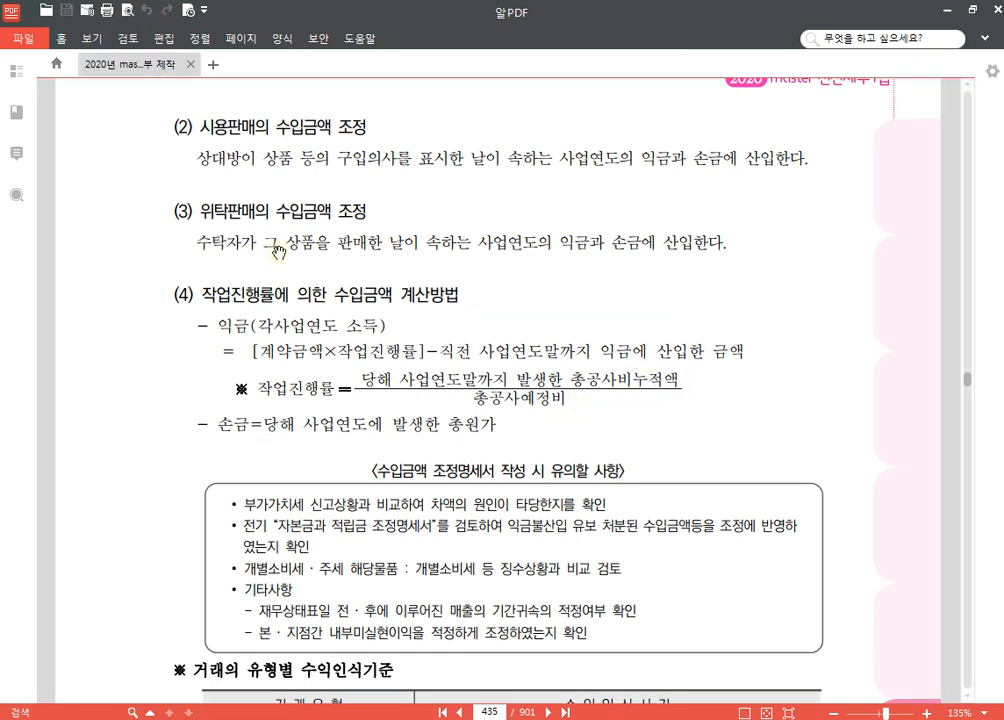
Step: In the 기업회계기준 column of table 1 on page 436, highlight "인도기준" and "비상장중소기업 회수기일도래기준 적용 가능" in yellow
scroll(618, 350, "down", 13)
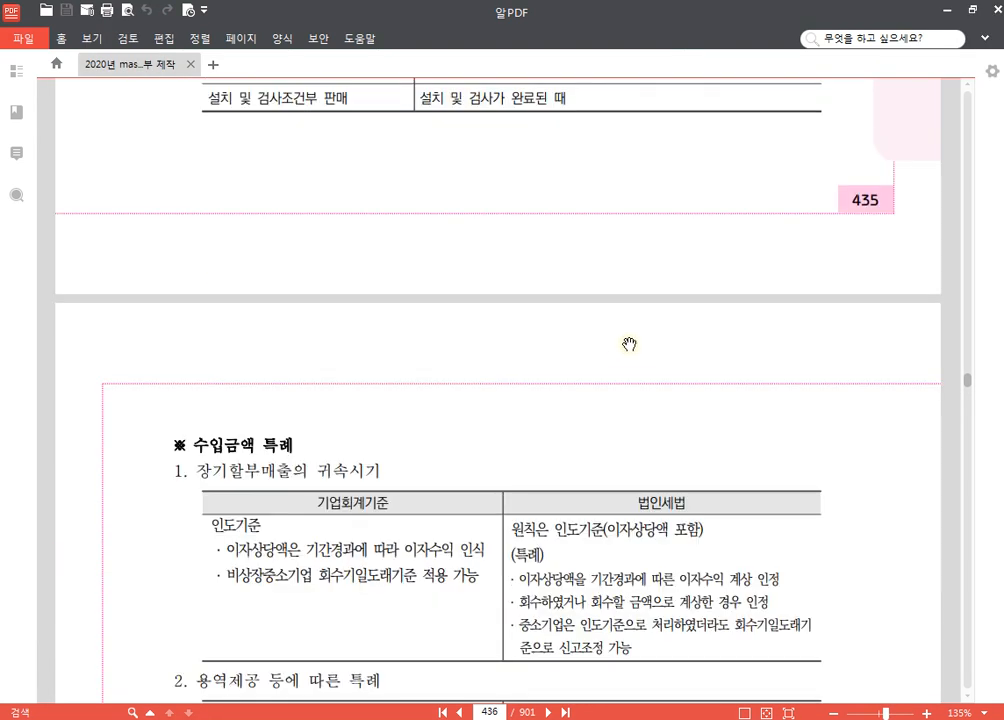
scroll(625, 344, "down", 3)
scroll(614, 347, "up", 5)
scroll(614, 345, "down", 3)
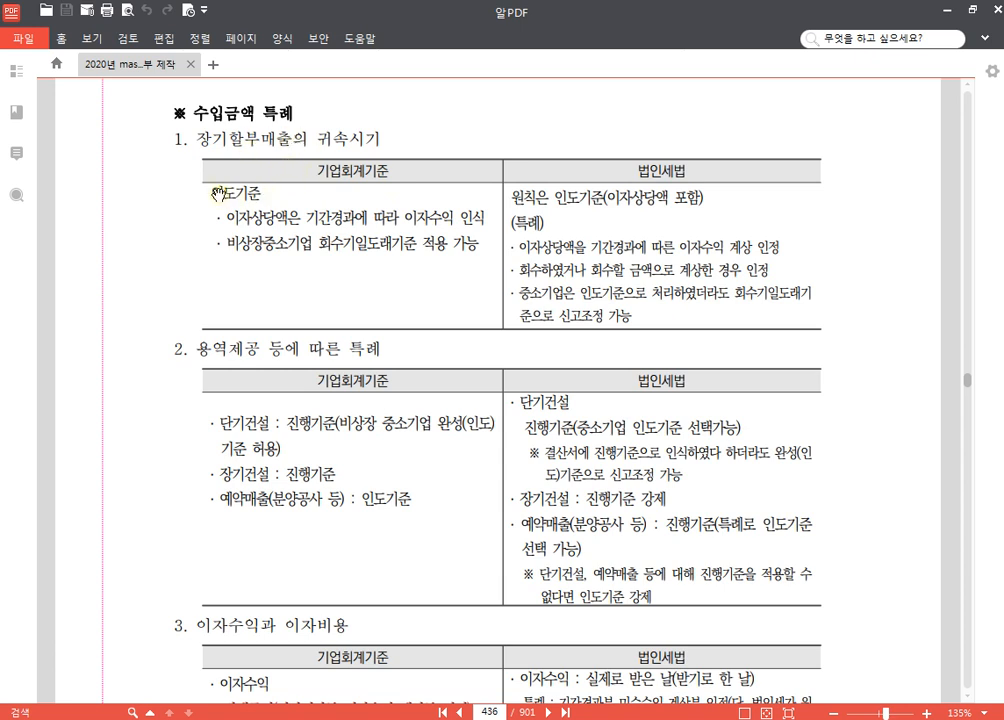
left_click_drag(211, 192, 262, 192)
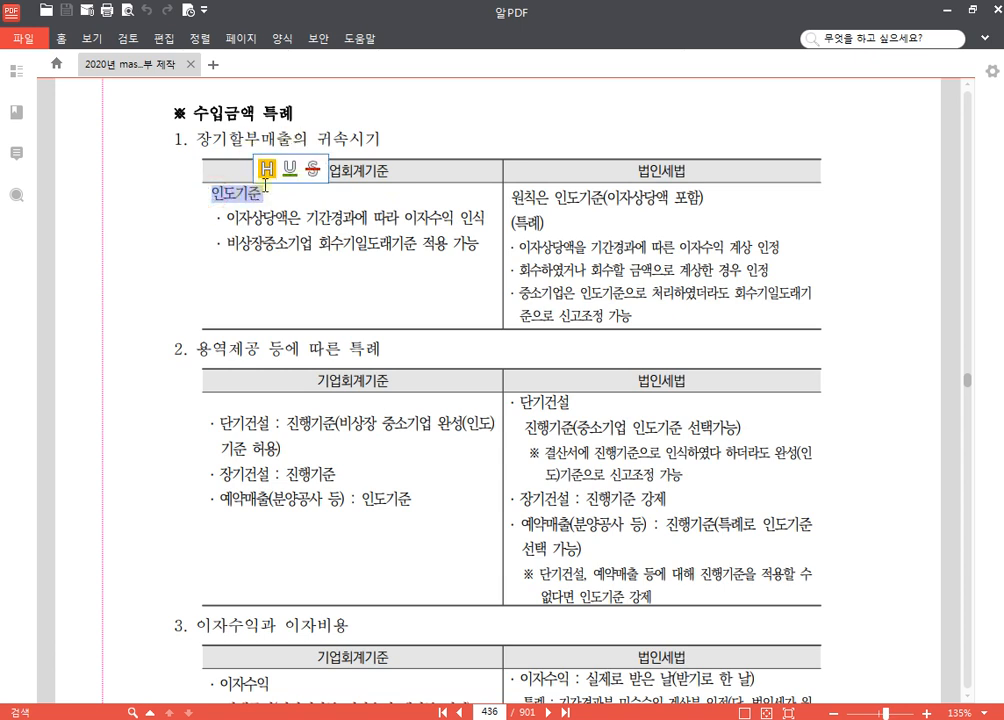
left_click(269, 168)
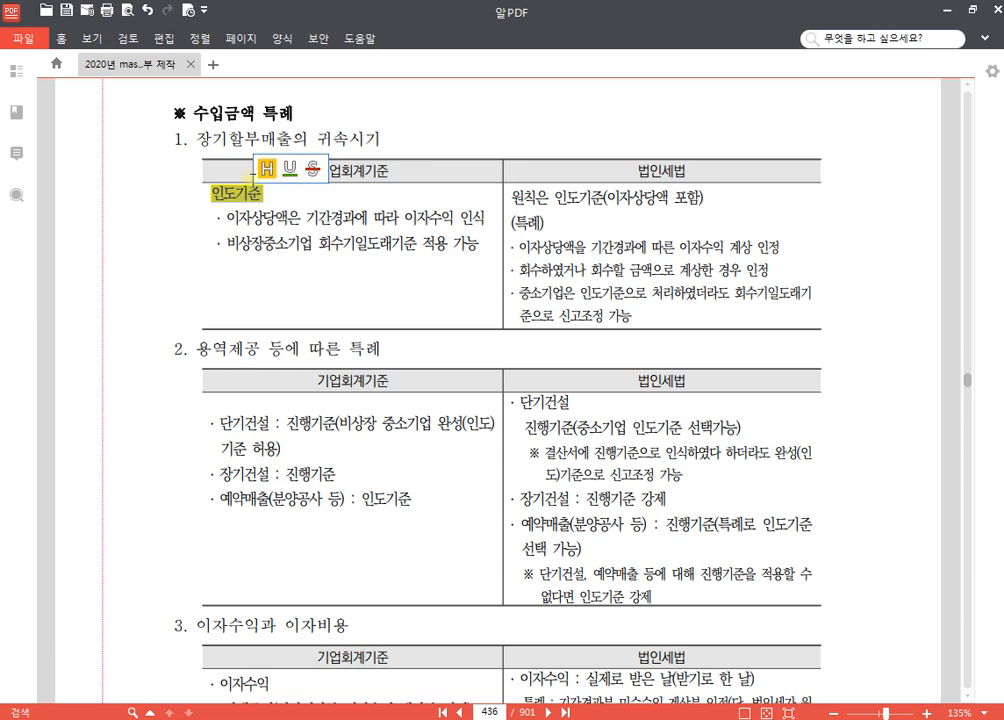
left_click_drag(228, 246, 475, 247)
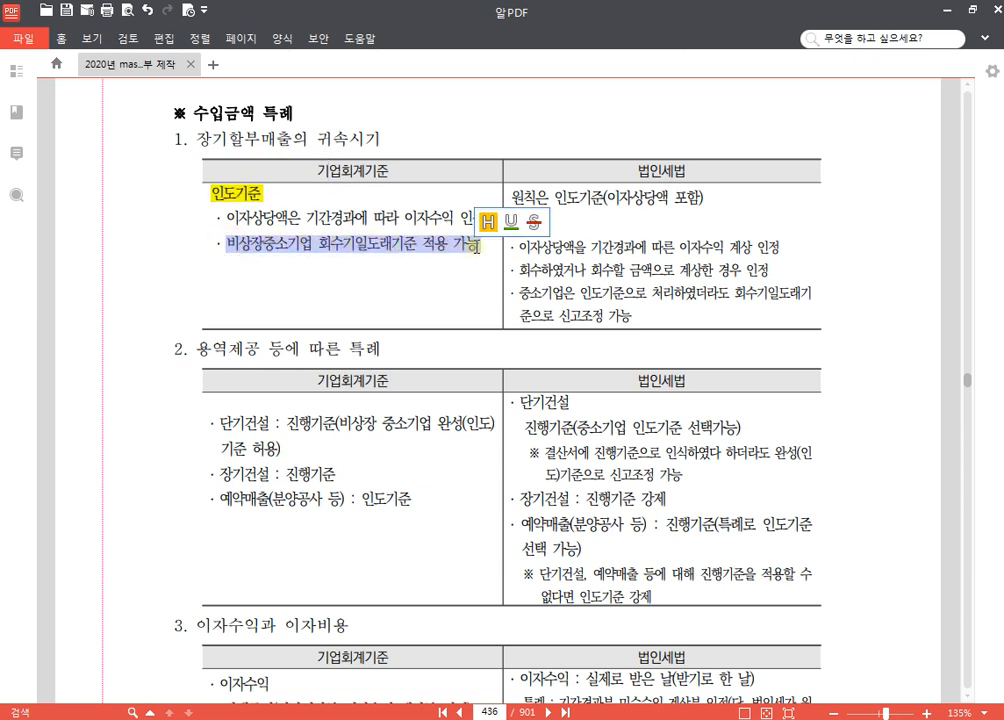
left_click(489, 222)
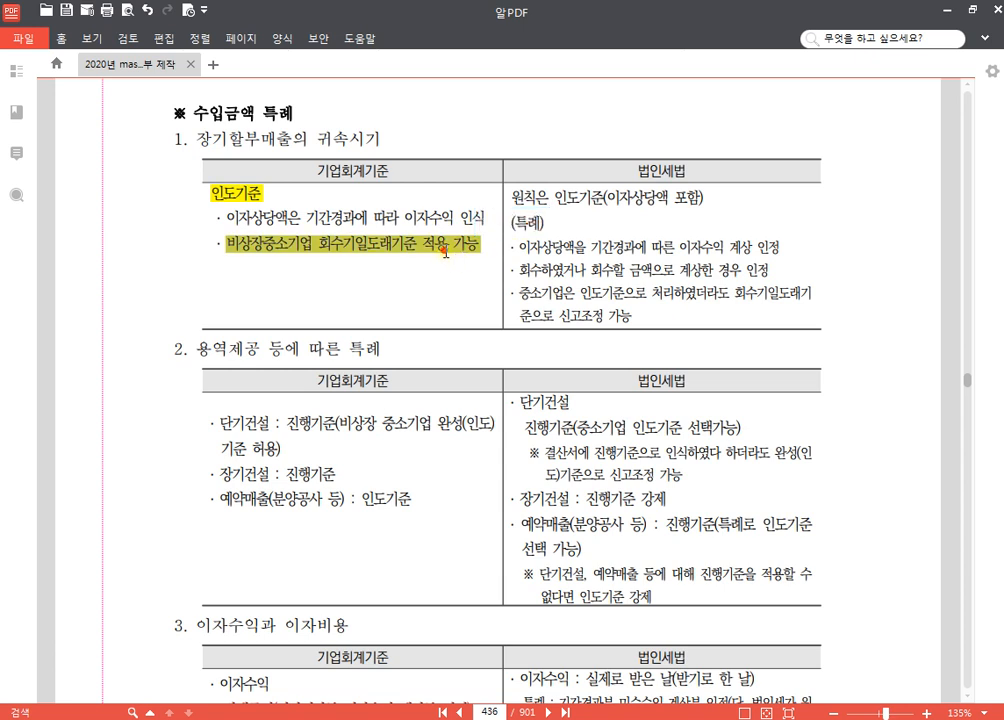
left_click(412, 222)
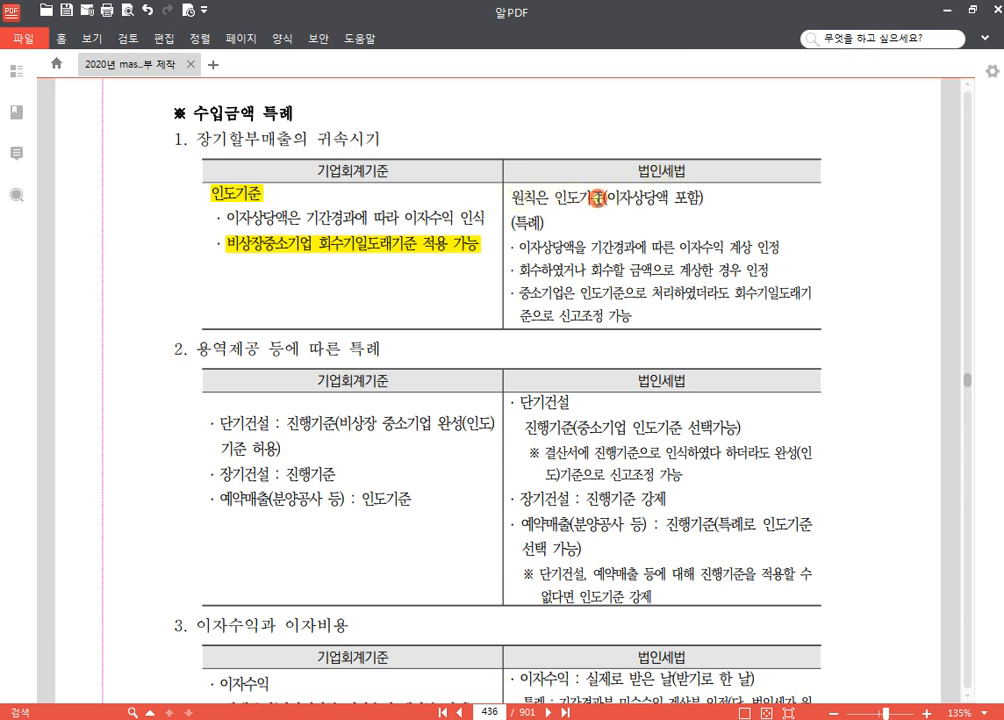
Step: In table 1's 법인세법 column, highlight "원칙은 인도기준" and "회수하였거나 회수할 금액으로 계상한 경우 인정" in yellow
left_click_drag(597, 198, 511, 197)
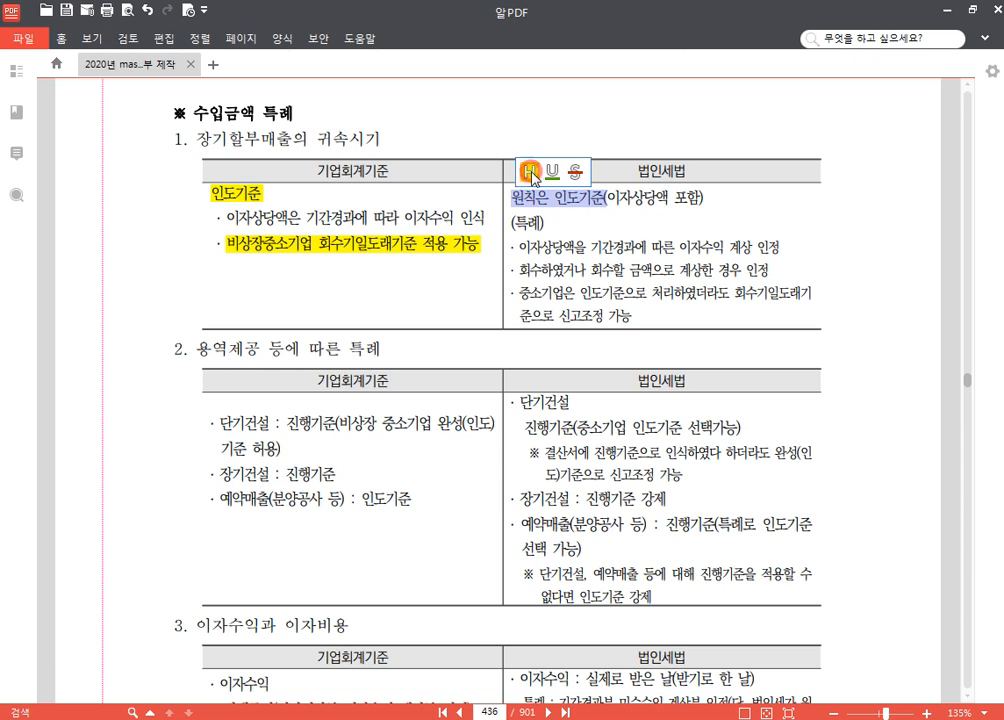
left_click(531, 173)
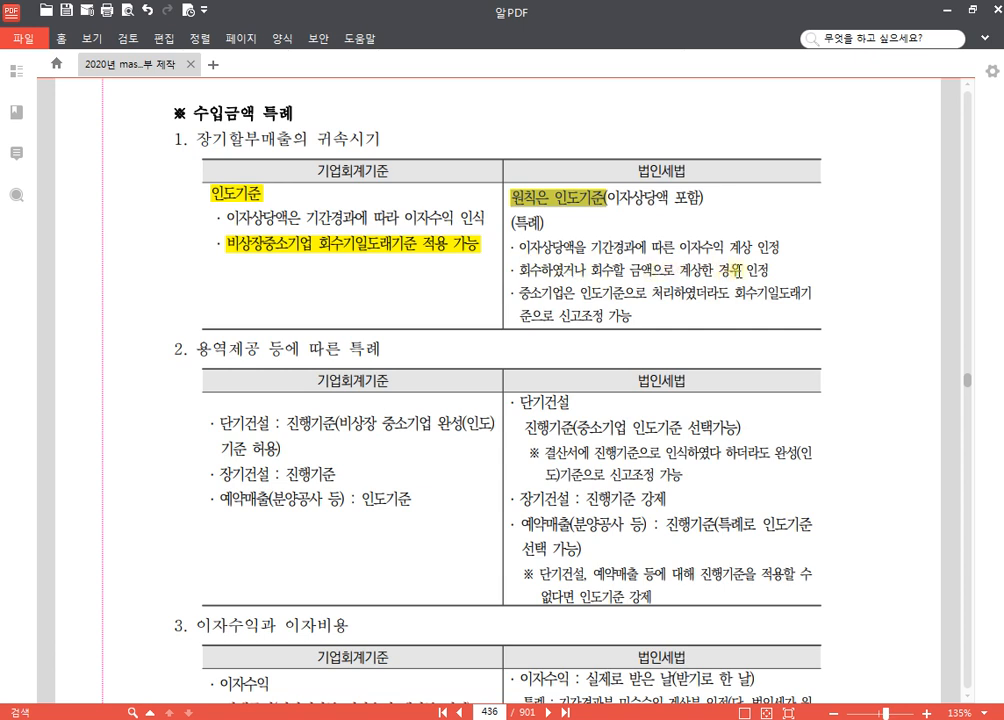
left_click_drag(770, 270, 516, 277)
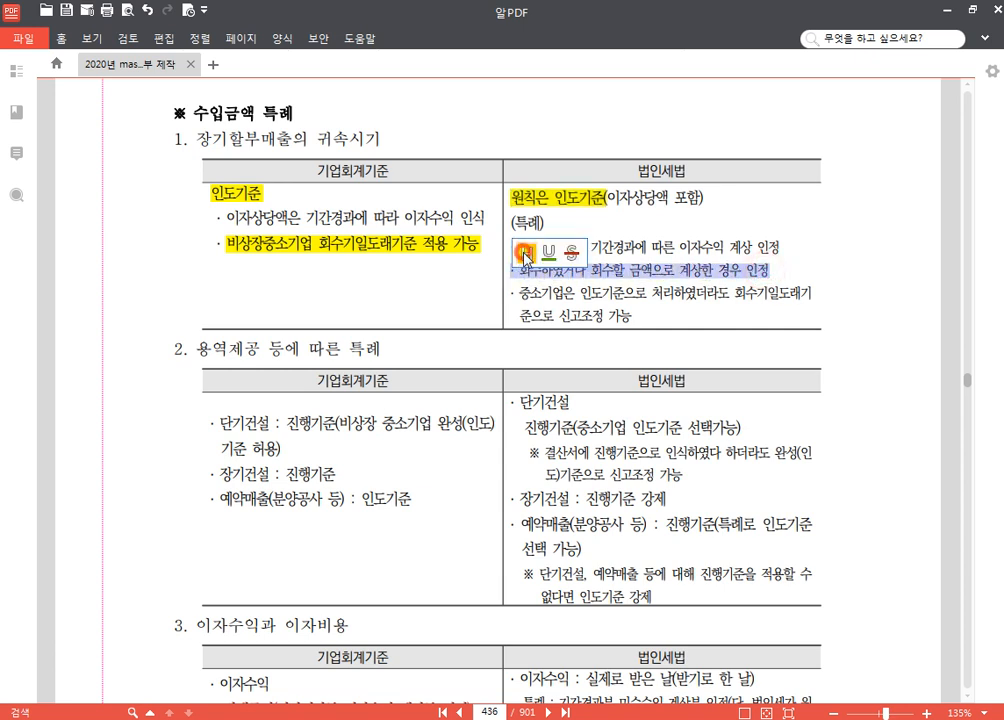
left_click(535, 246)
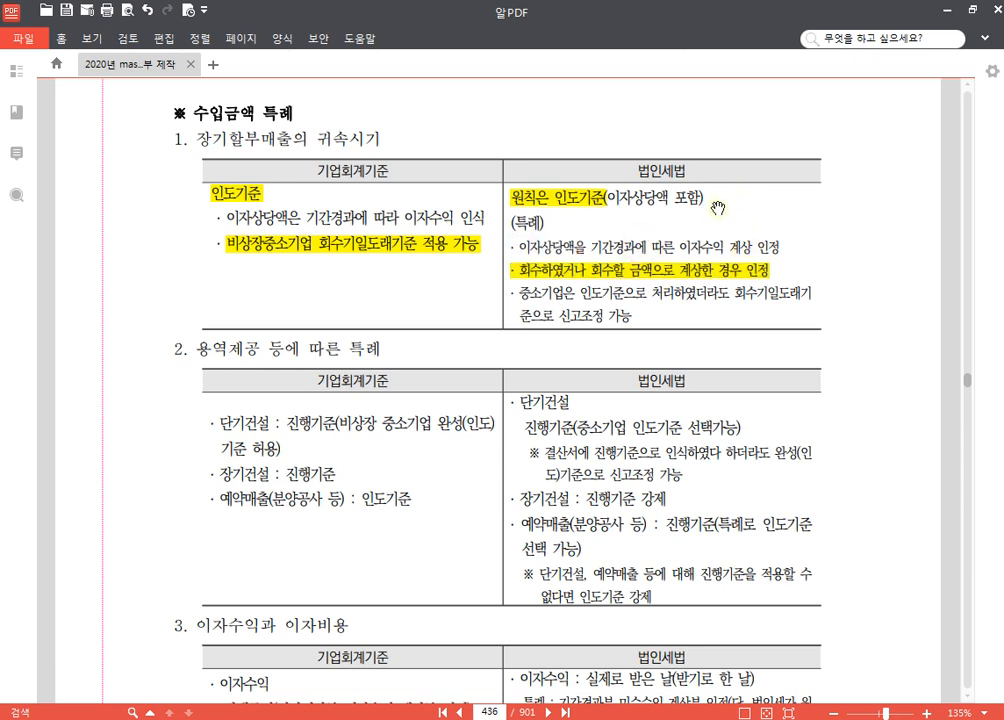
Step: Draw blue straight lines with K-Screen Pen connecting the two highlighted 기업회계기준 items in table 1 to their highlighted 법인세법 counterparts
key("F9")
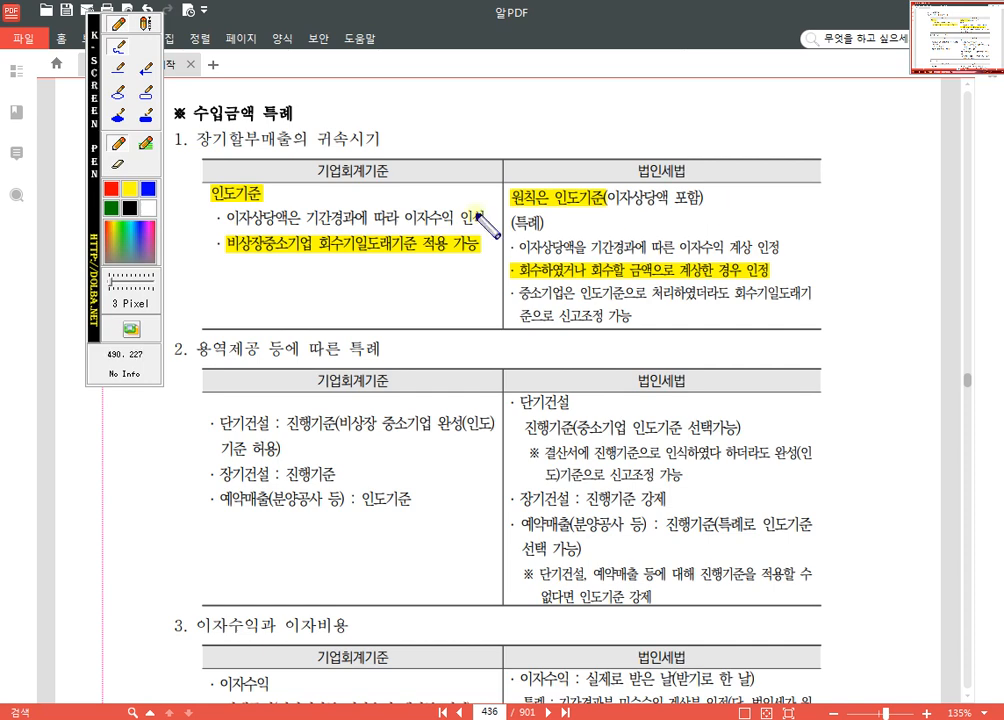
left_click_drag(94, 119, 925, 300)
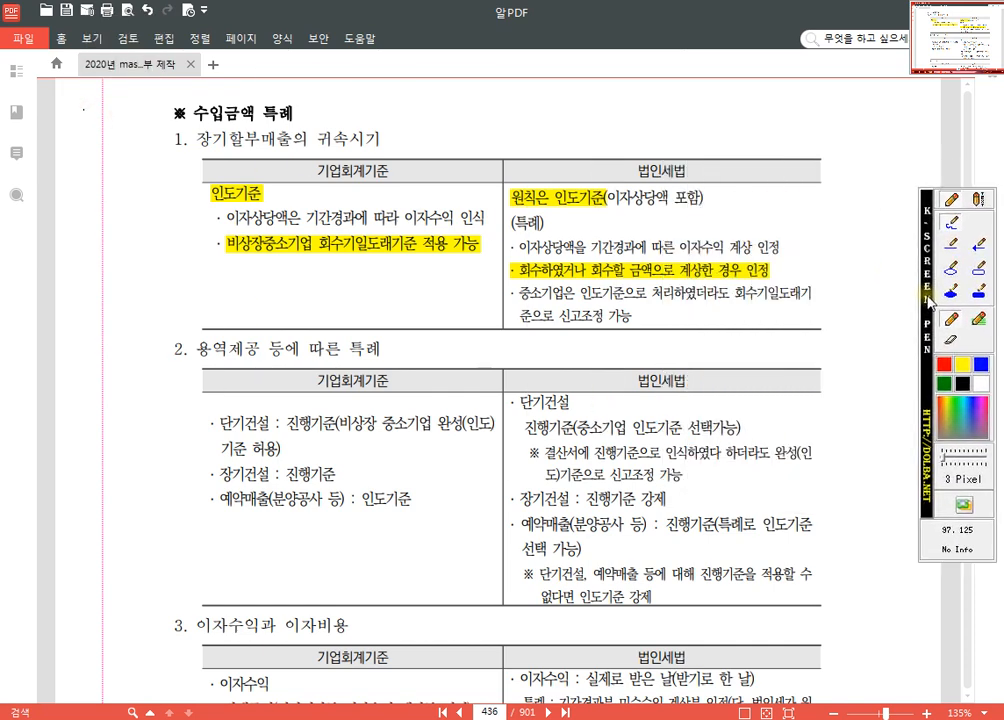
left_click(954, 246)
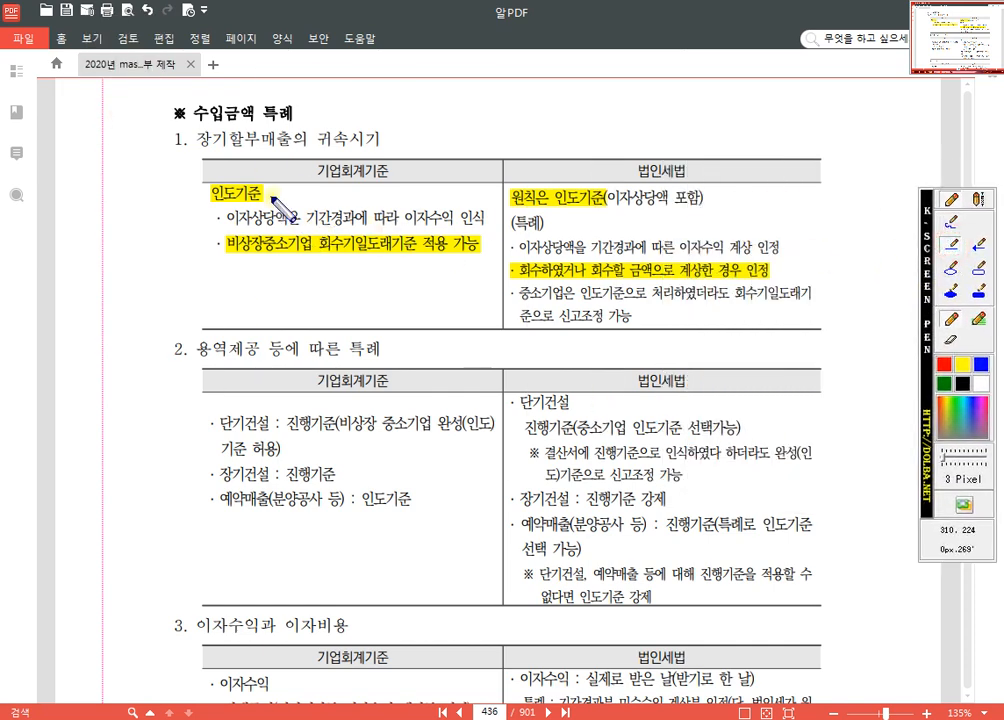
left_click_drag(272, 193, 507, 195)
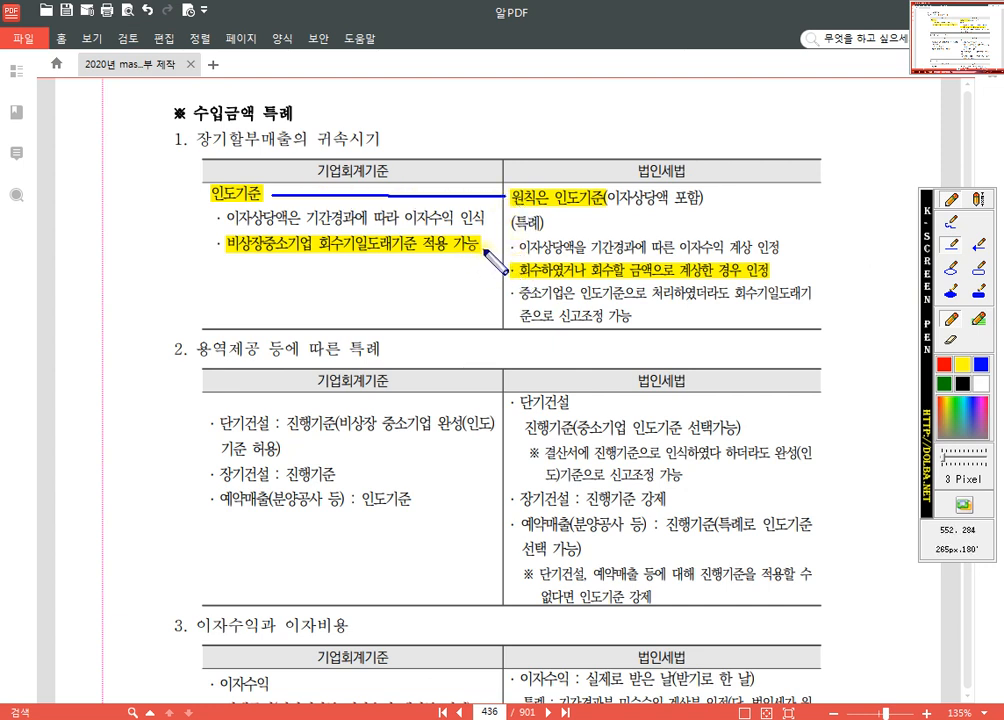
left_click_drag(481, 250, 510, 269)
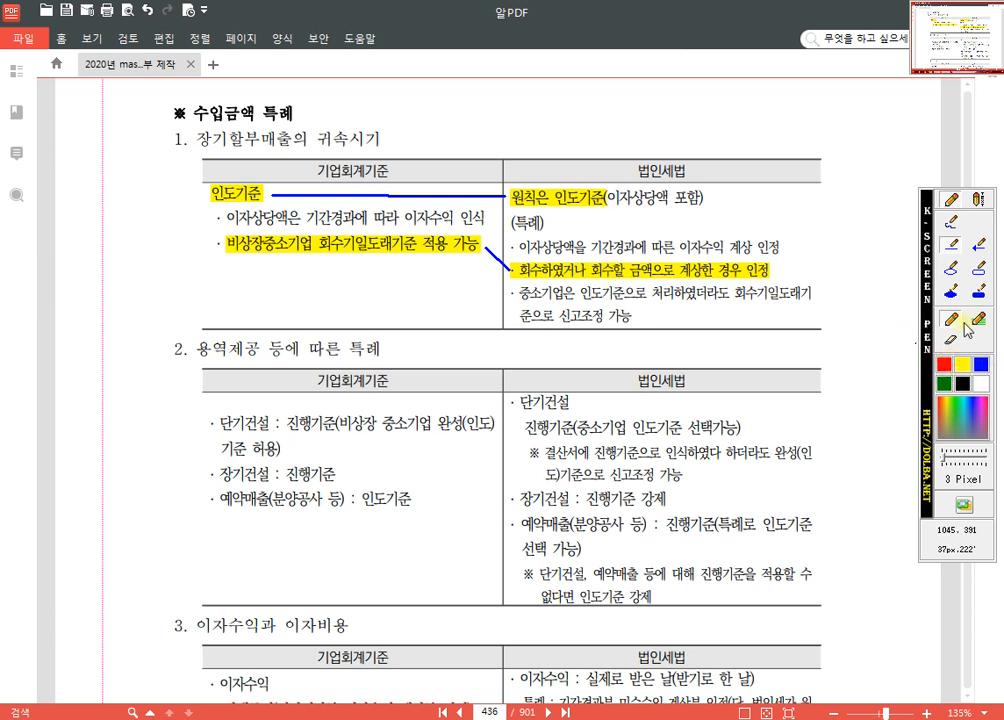
Step: Draw a red rectangle around the 중소기업 신고조정 item in the 법인세법 column of table 1
left_click(979, 268)
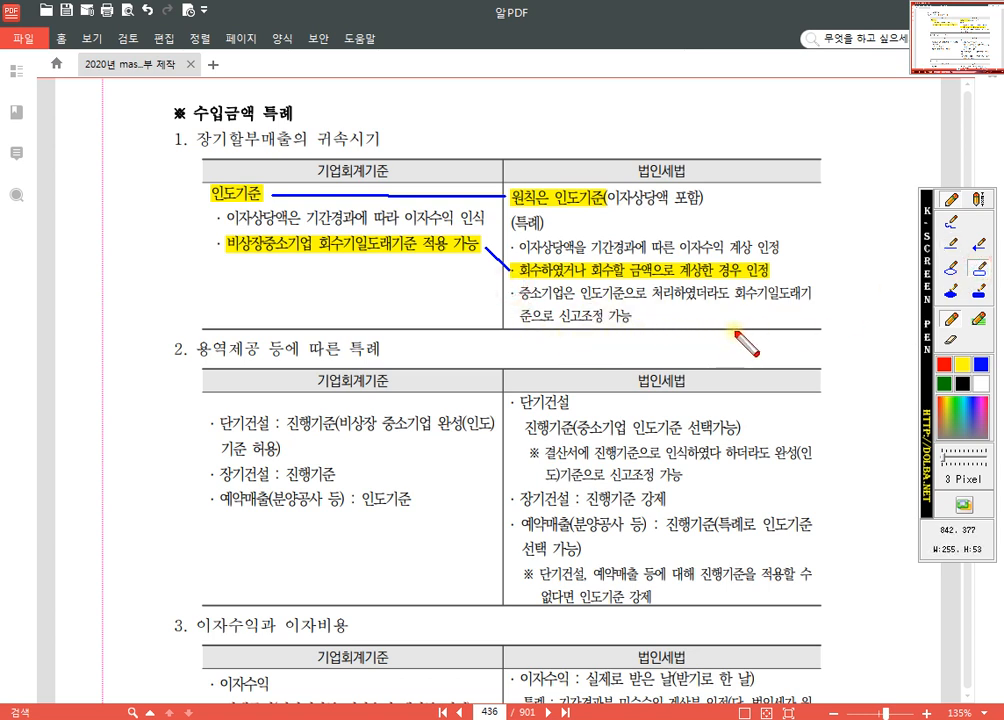
left_click_drag(737, 330, 822, 329)
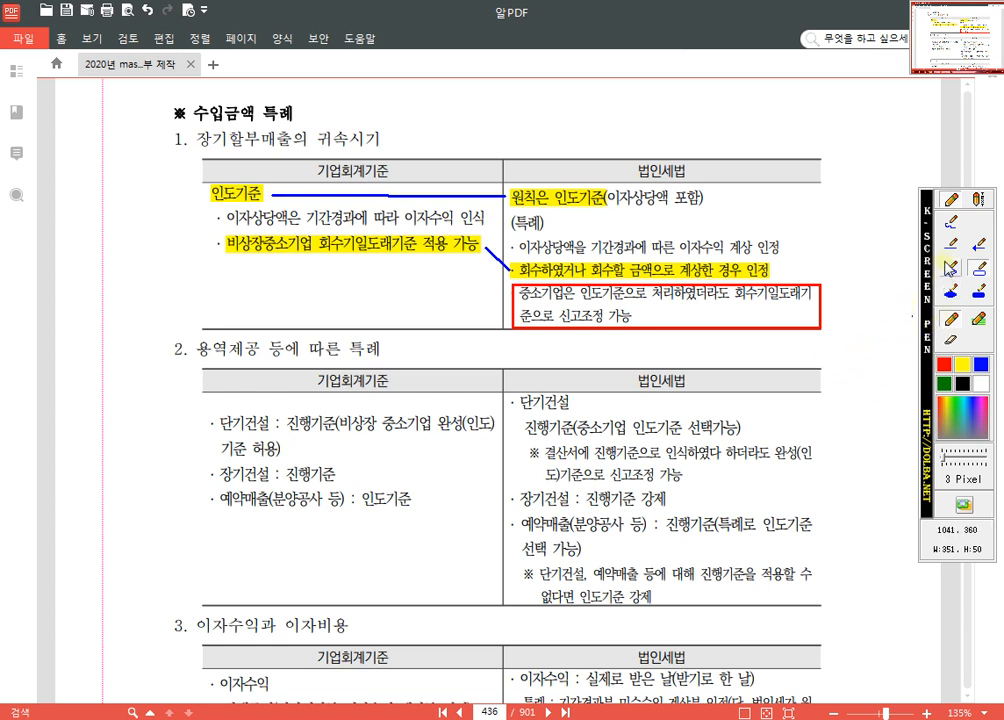
Step: Draw a red line from 인도기준 to the boxed 중소기업 item in table 1 and a red rectangle around 신고조정
left_click(951, 241)
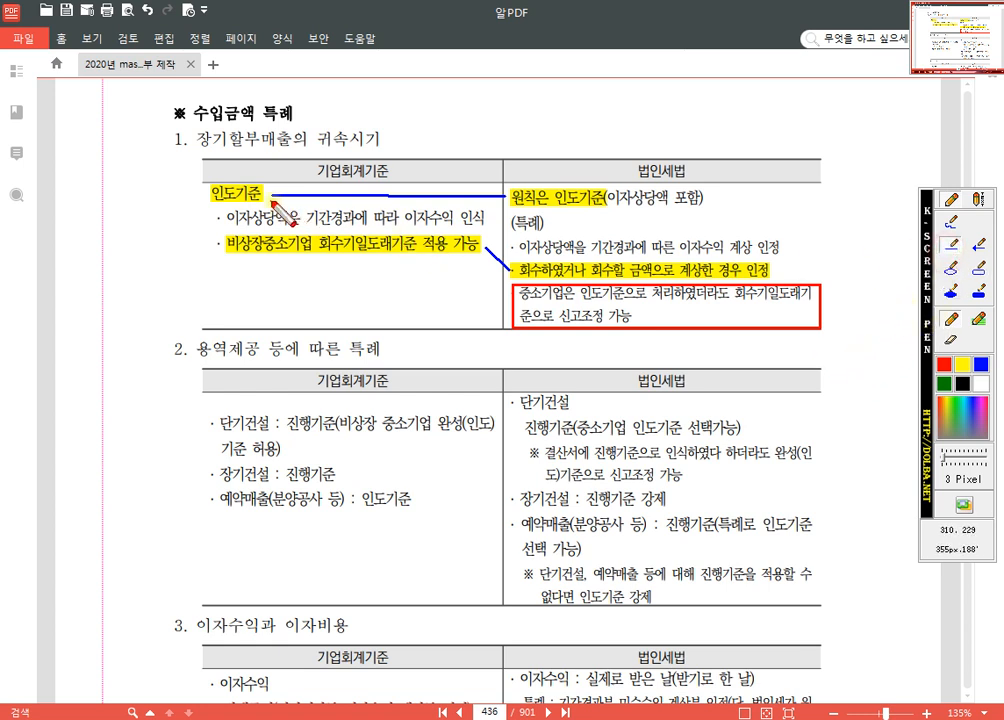
left_click_drag(270, 200, 503, 297)
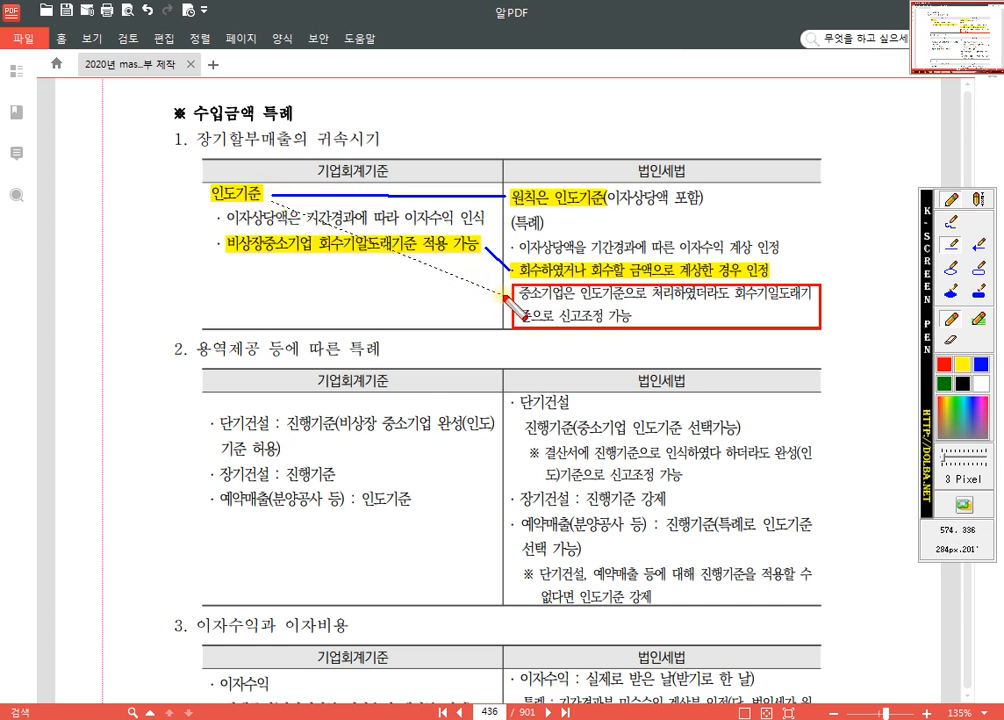
left_click_drag(503, 297, 513, 328)
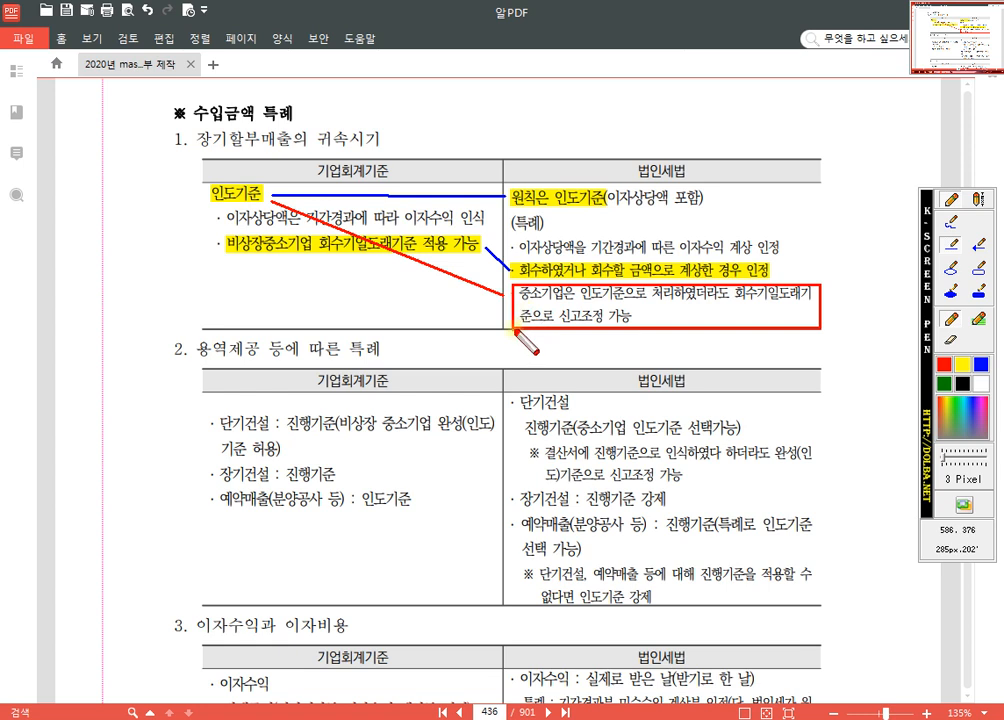
left_click(979, 269)
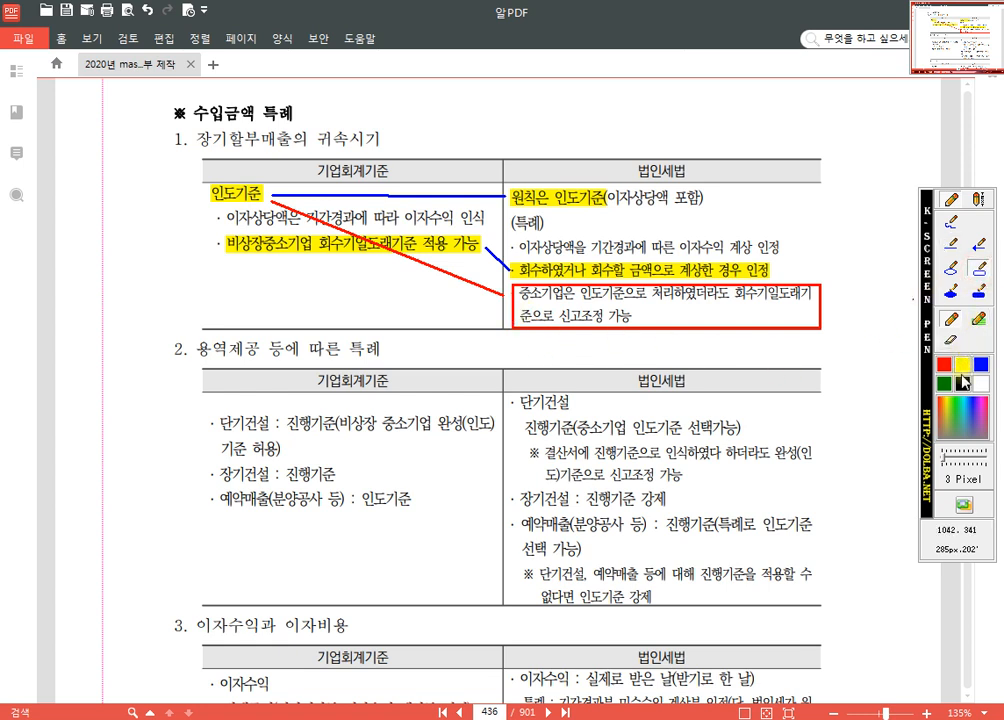
left_click_drag(558, 304, 611, 330)
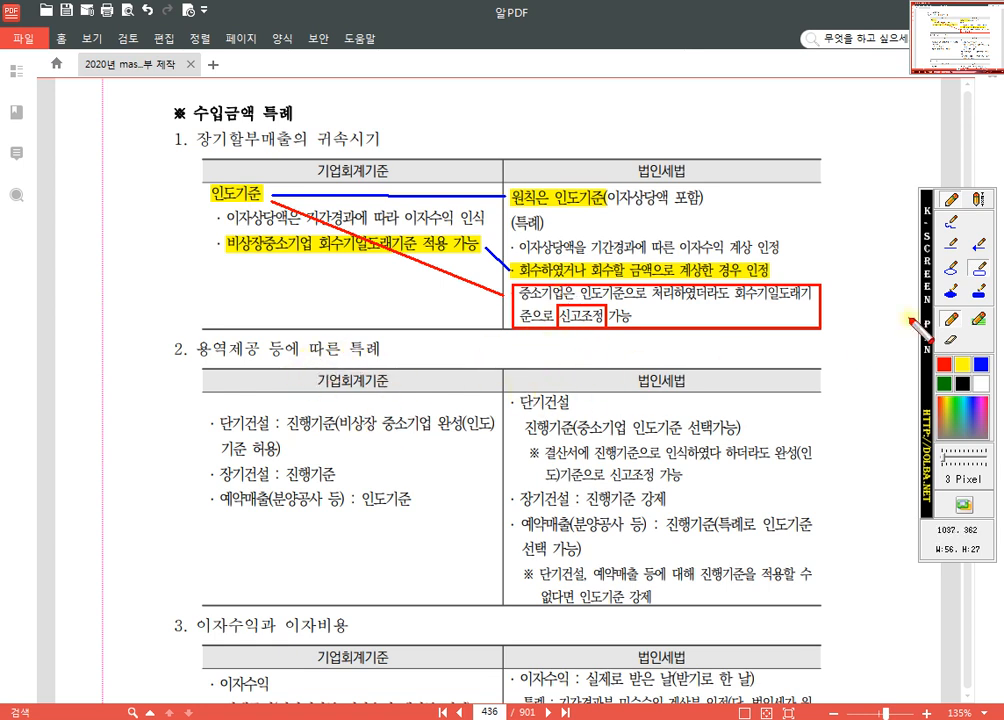
Step: Draw blue straight lines linking the 단기건설 진행기준 and 완성(인도)기준 text in table 2 to their 법인세법 counterparts
left_click(954, 244)
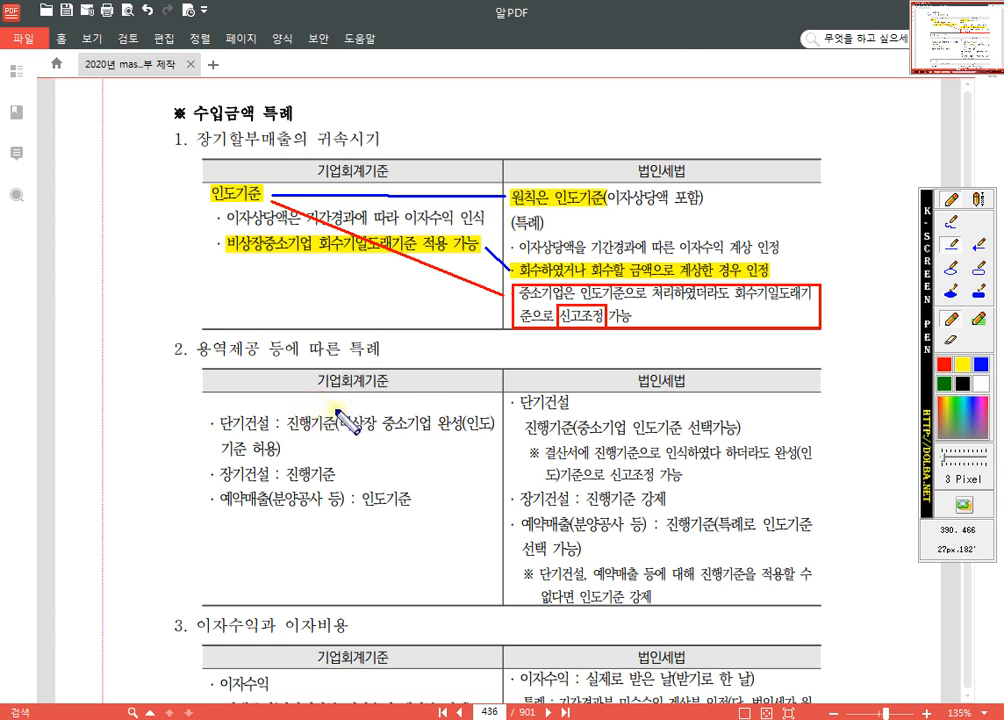
left_click_drag(336, 410, 523, 418)
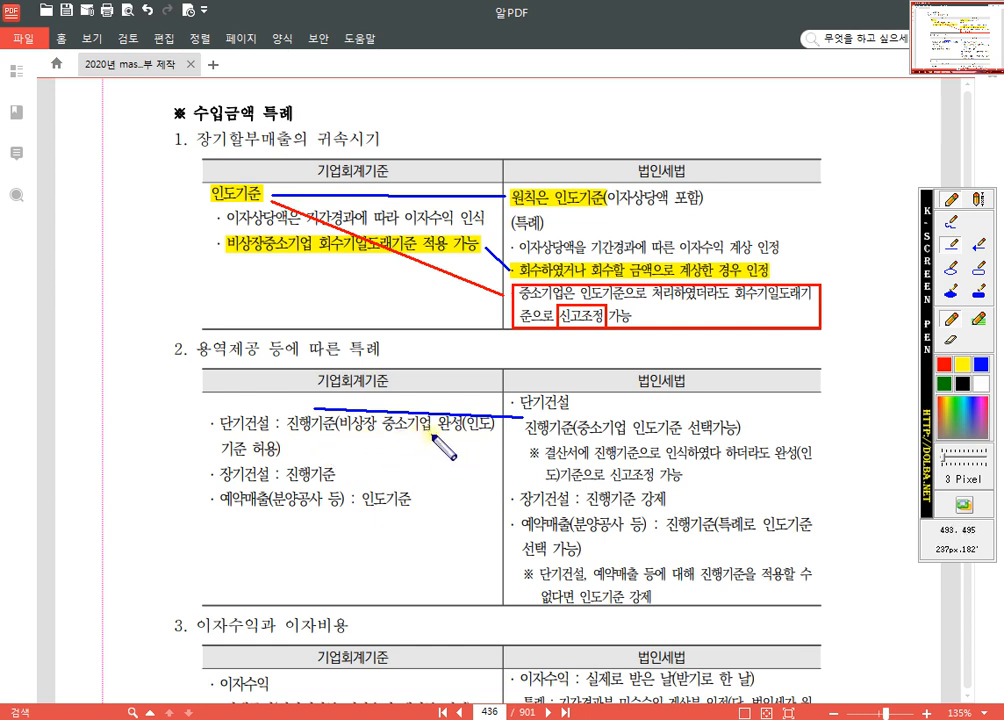
left_click_drag(622, 430, 645, 437)
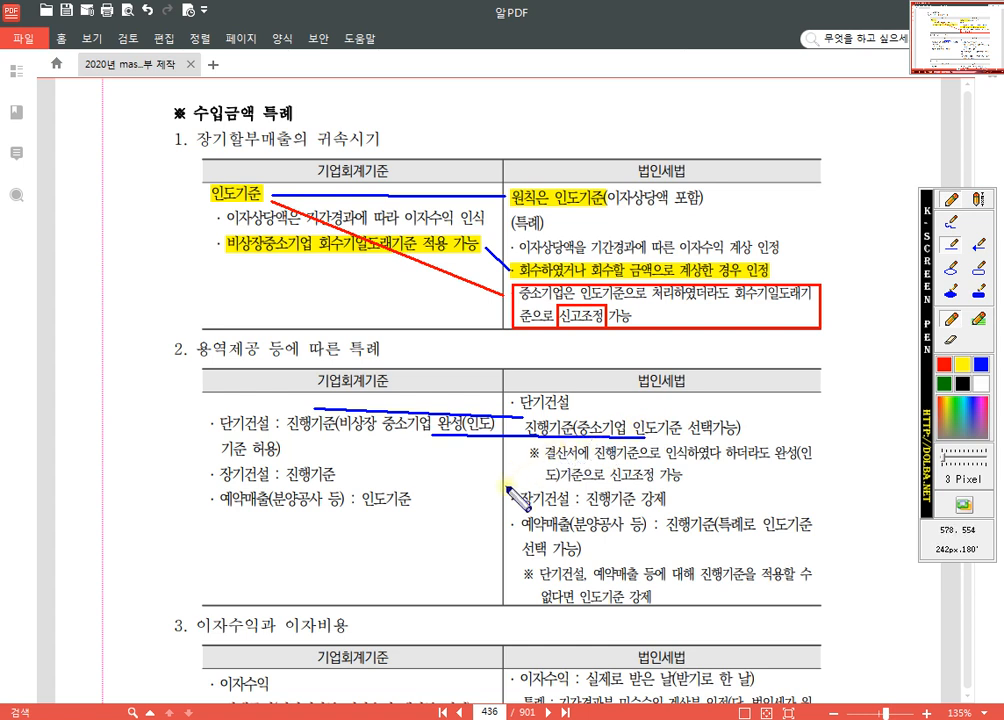
left_click(955, 206)
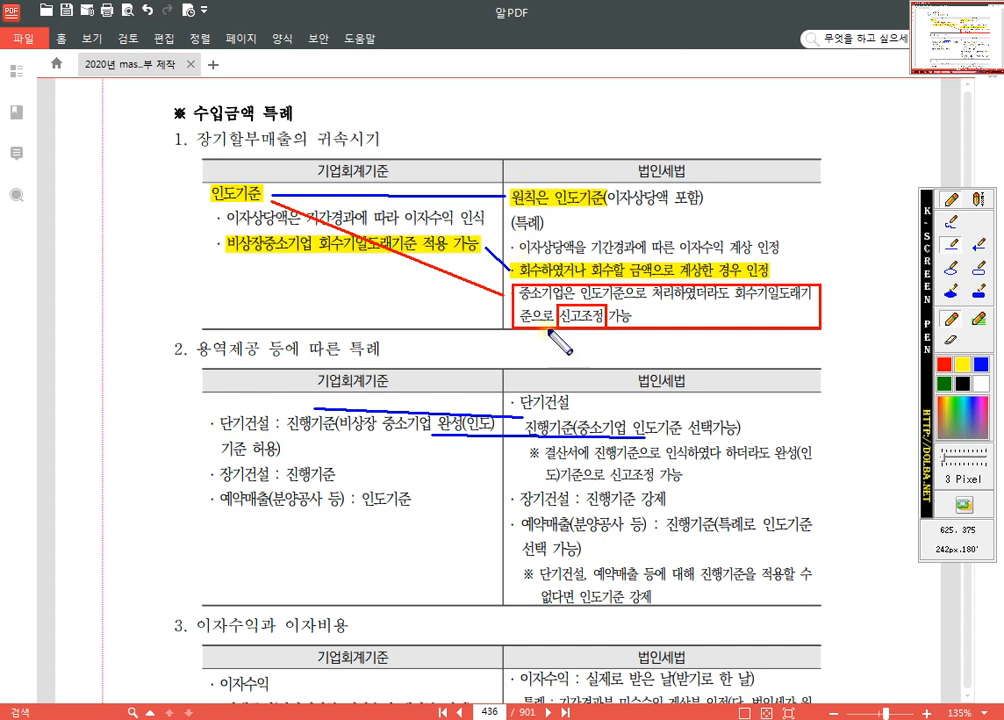
Step: Draw red rectangles around the ※ 결산서에 진행기준 note in table 2's 법인세법 column and around 신고조정 within it
left_click(944, 367)
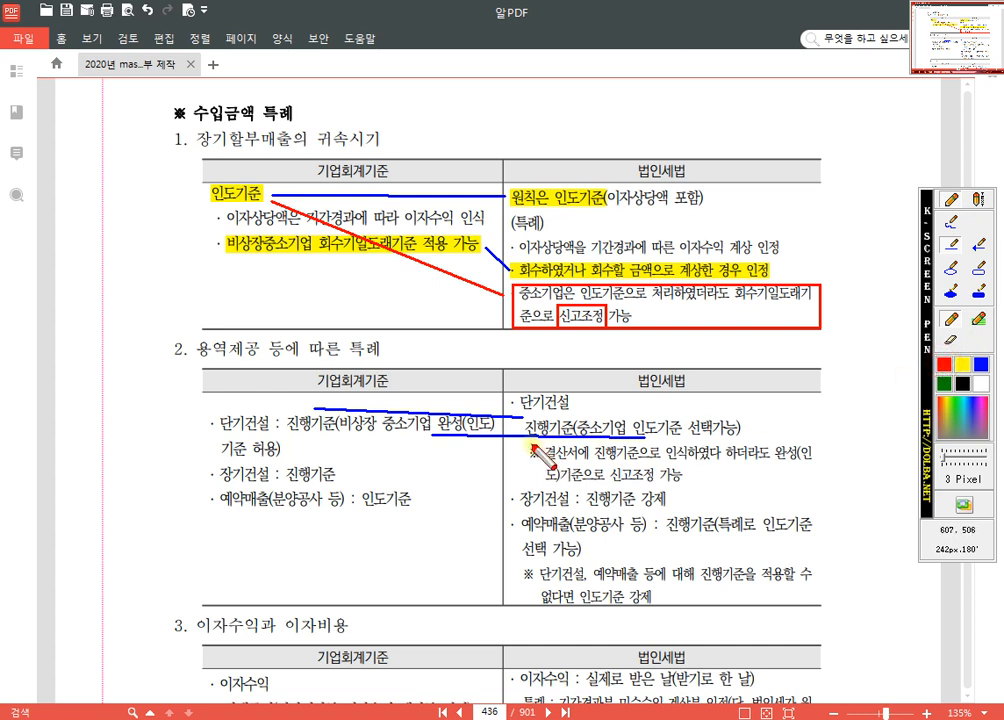
left_click_drag(523, 446, 609, 481)
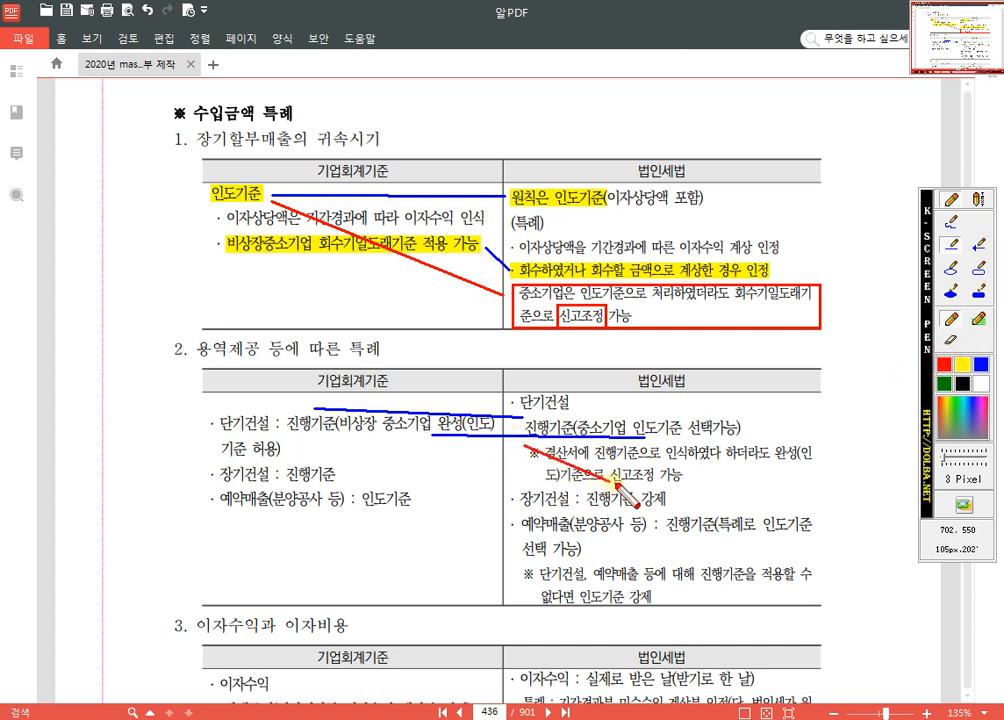
left_click(975, 268)
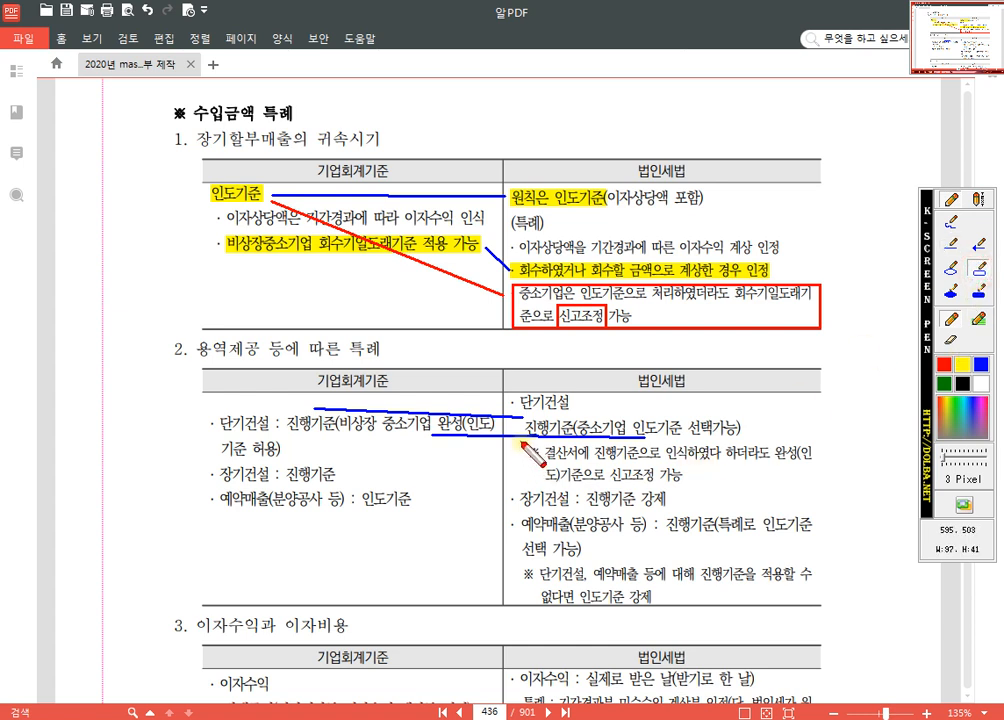
left_click_drag(517, 443, 822, 486)
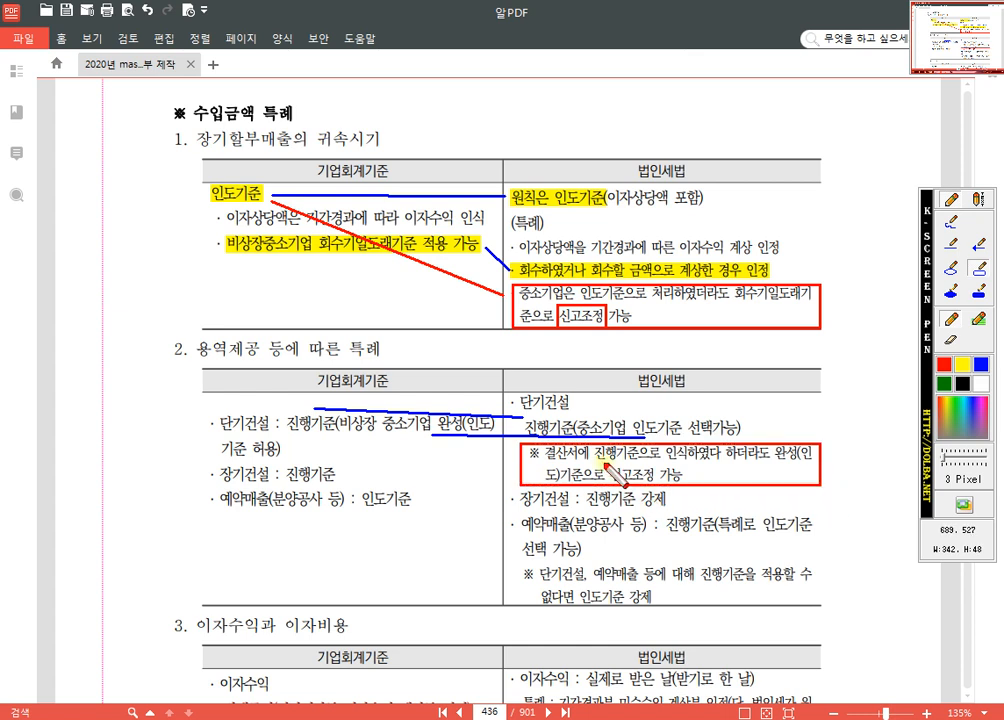
left_click_drag(609, 461, 660, 486)
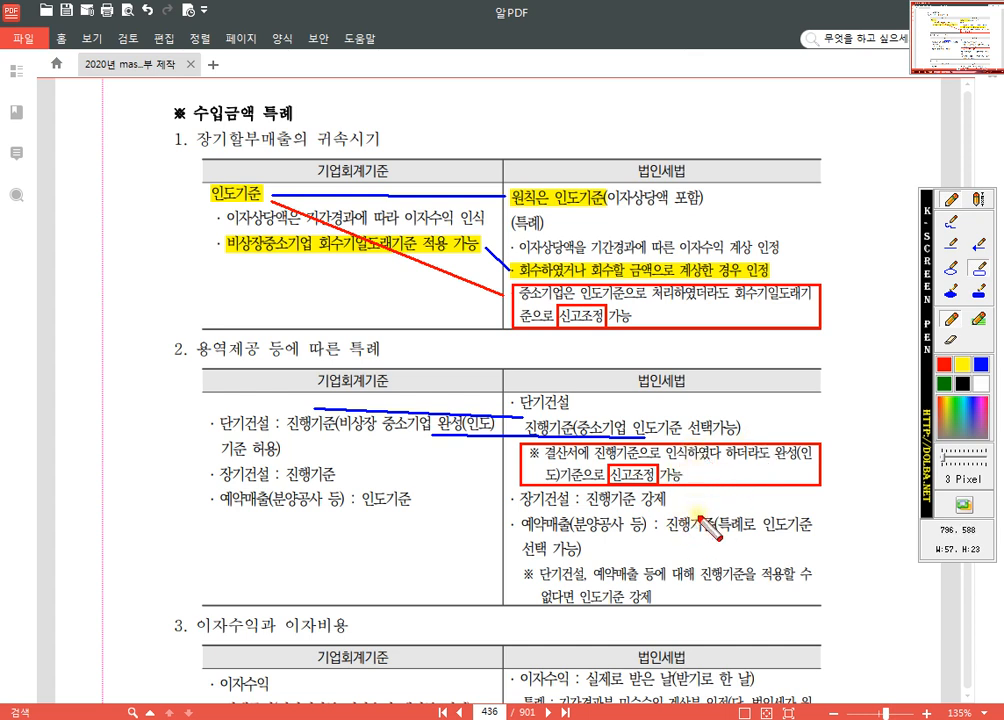
left_click_drag(659, 474, 683, 475)
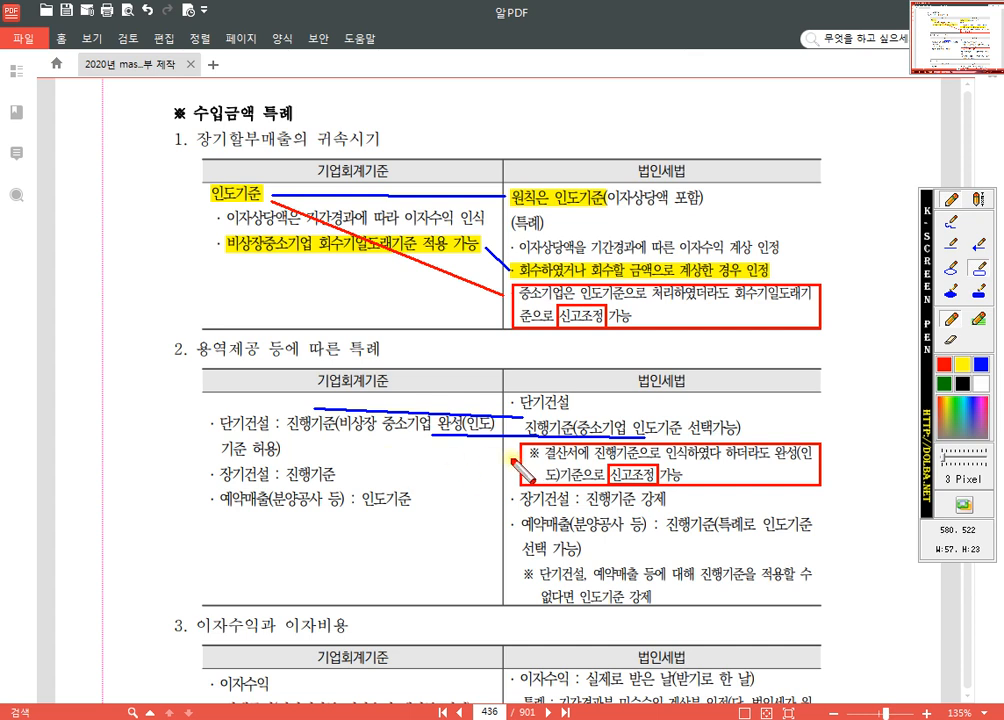
Step: In blue freehand on table 2, circle 회계 in the 기업회계기준 header, 완성 and 인도, and underline 단기건설
left_click(980, 365)
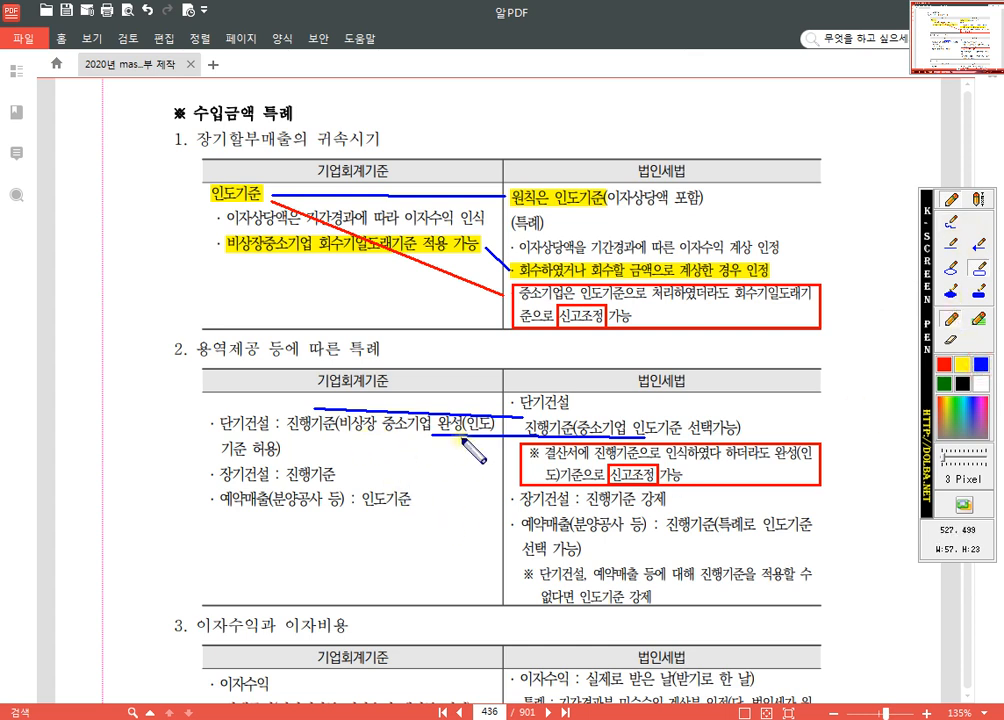
left_click_drag(342, 393, 328, 379)
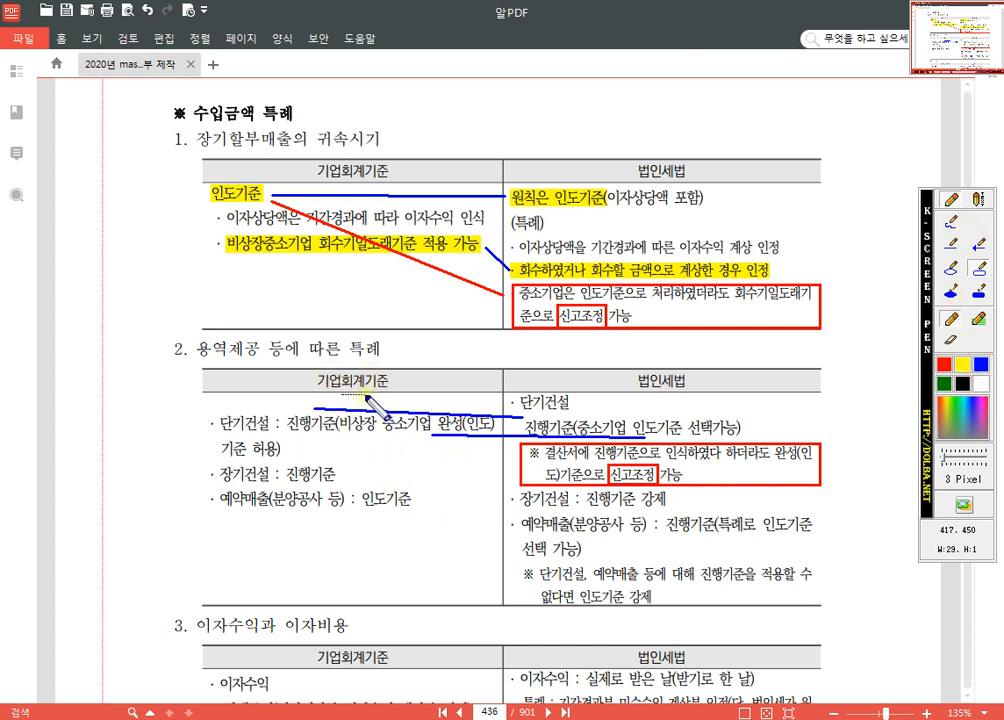
left_click(949, 222)
mouse_move(356, 391)
left_mouse_down()
mouse_move(359, 364)
mouse_move(348, 402)
left_mouse_up()
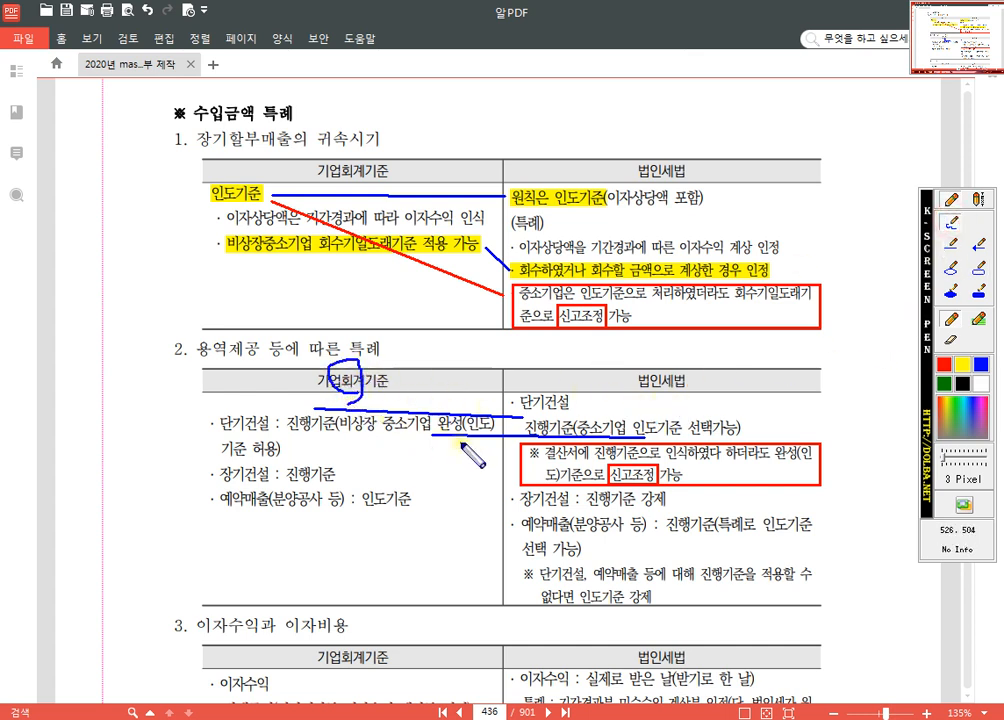
mouse_move(459, 443)
left_mouse_down()
mouse_move(463, 411)
mouse_move(454, 443)
left_mouse_up()
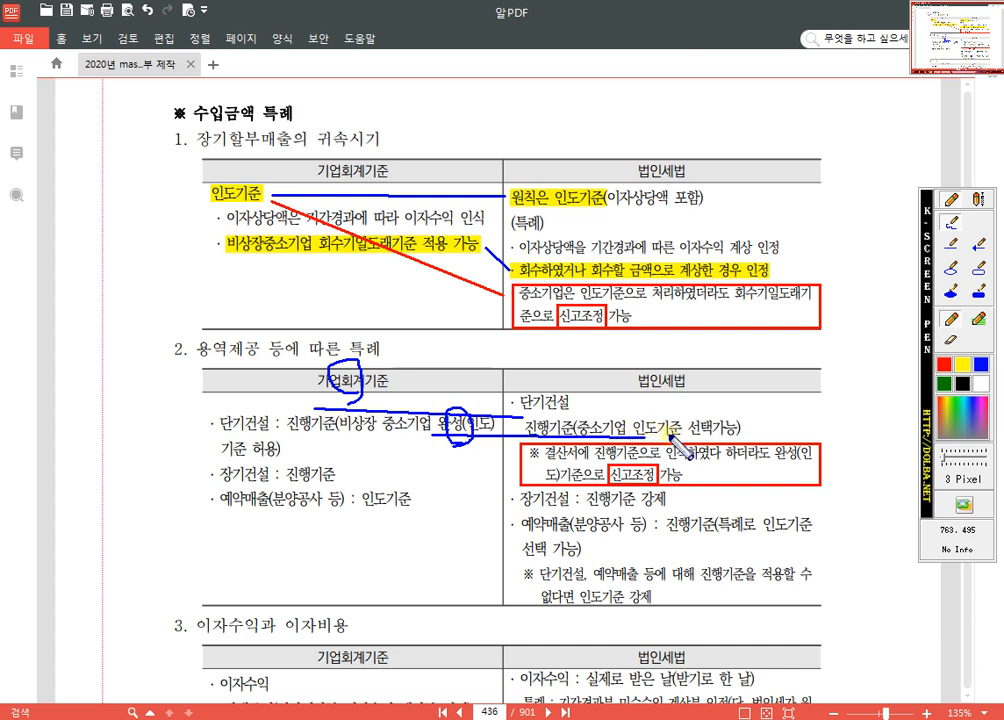
mouse_move(669, 437)
left_mouse_down()
mouse_move(643, 437)
mouse_move(659, 416)
mouse_move(657, 437)
left_mouse_up()
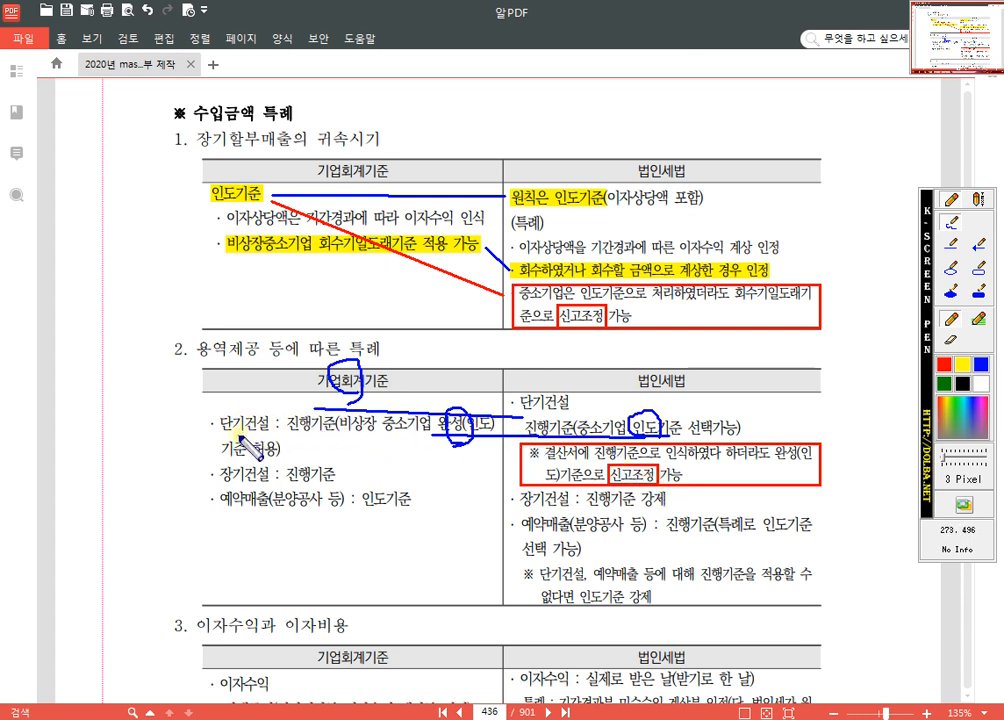
left_click_drag(218, 442, 268, 443)
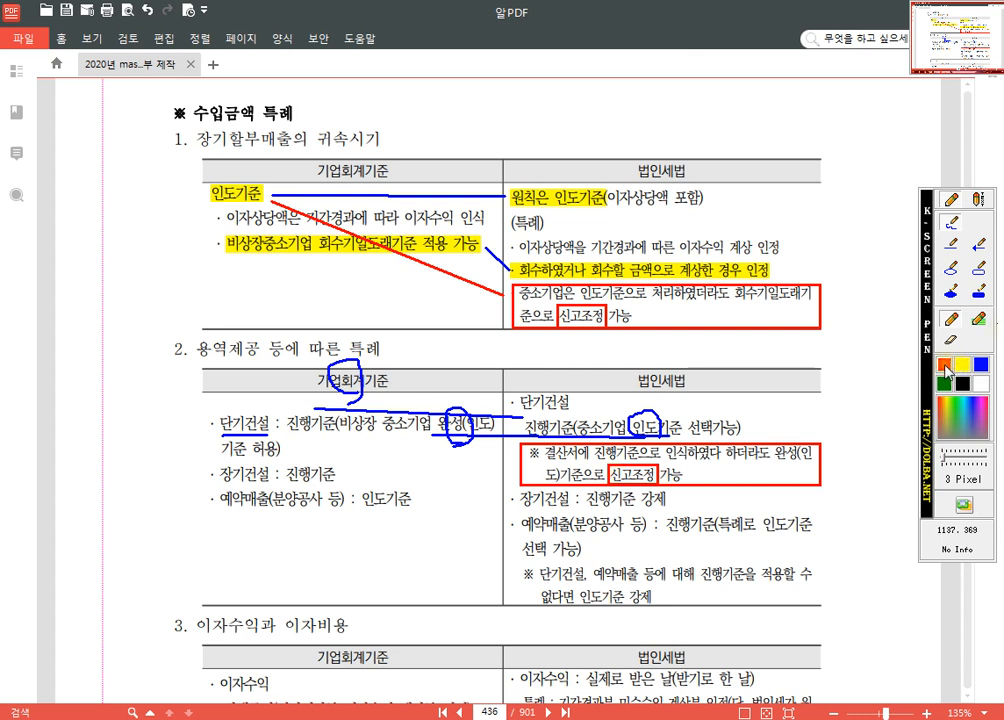
Step: Draw a red rectangle around "장기건설 : 진행기준 강제" and a red freehand bracket beside tables 1 and 2
left_click(979, 267)
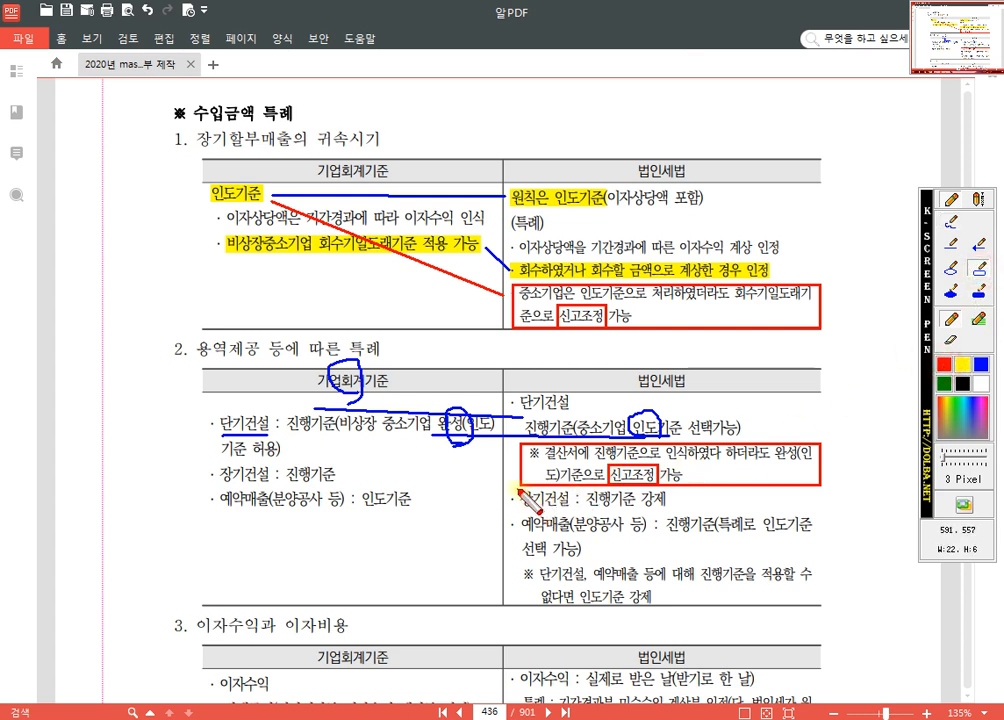
left_click_drag(514, 489, 684, 512)
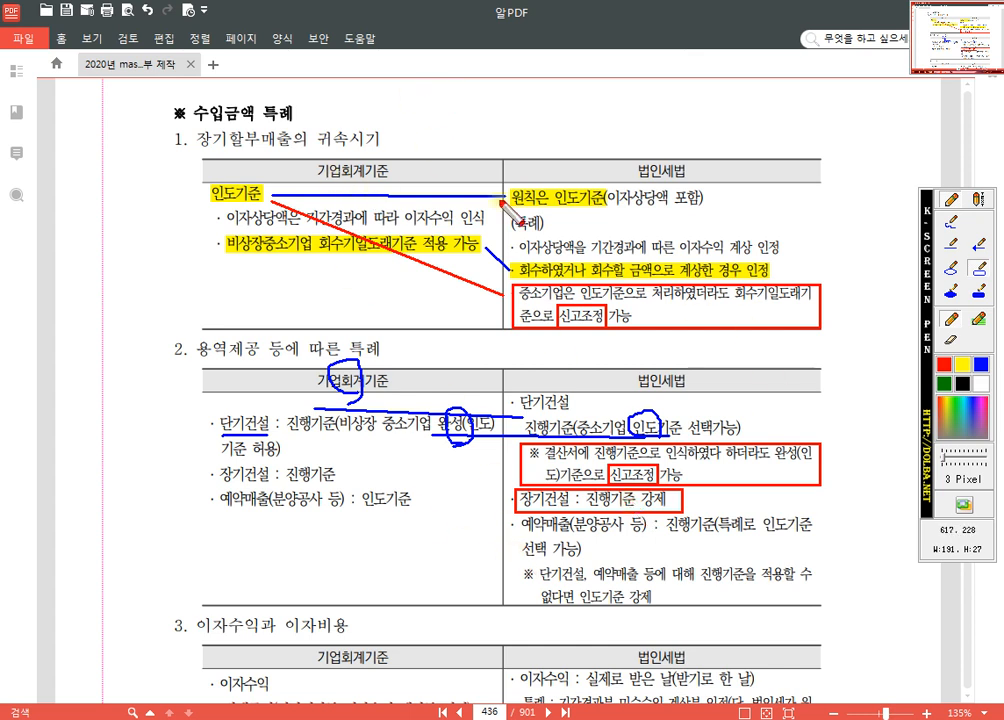
left_click(951, 231)
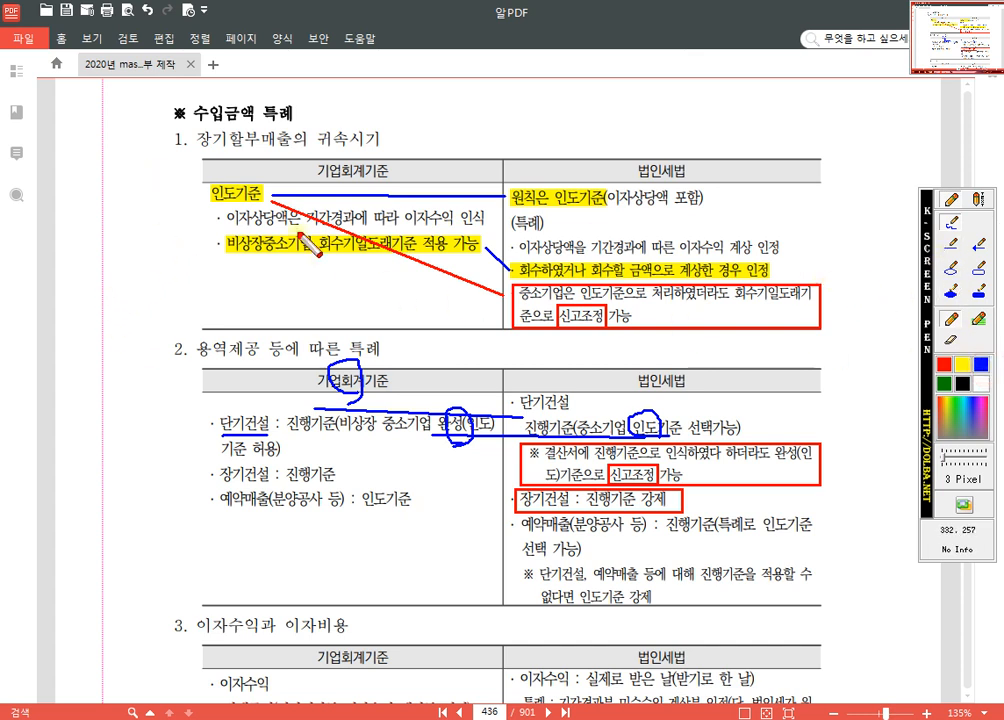
mouse_move(172, 131)
left_mouse_down()
mouse_move(140, 360)
mouse_move(183, 533)
left_mouse_up()
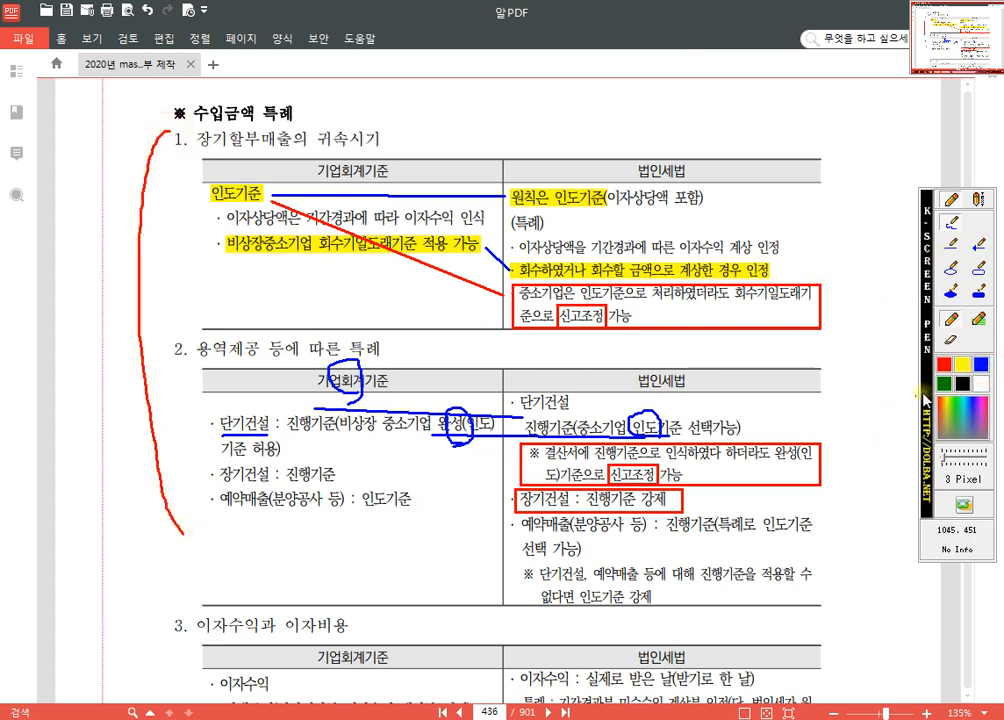
Step: Clear the K-Screen Pen annotations and go to the 수입금액조정명세서 작성사례 on page 437
left_click(964, 364)
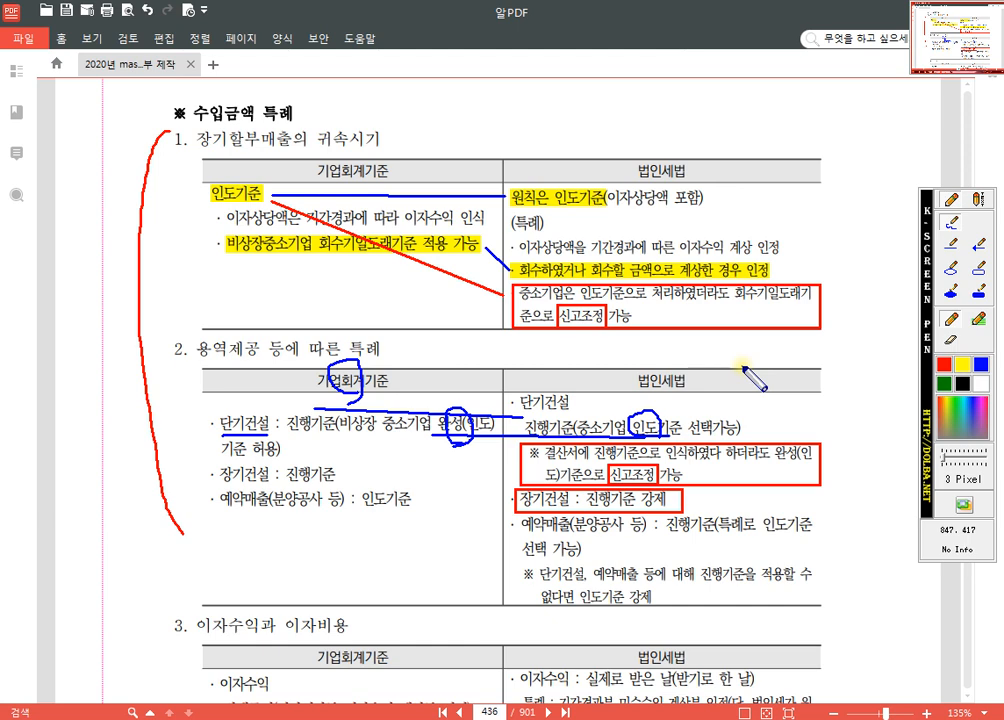
key("Escape")
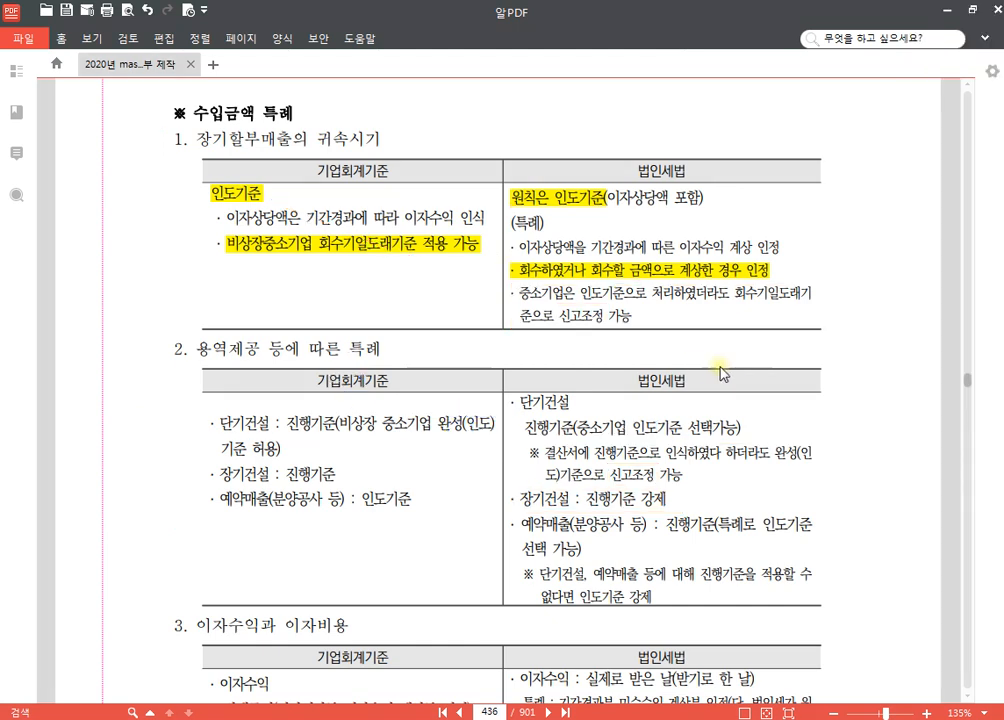
scroll(668, 360, "down", 10)
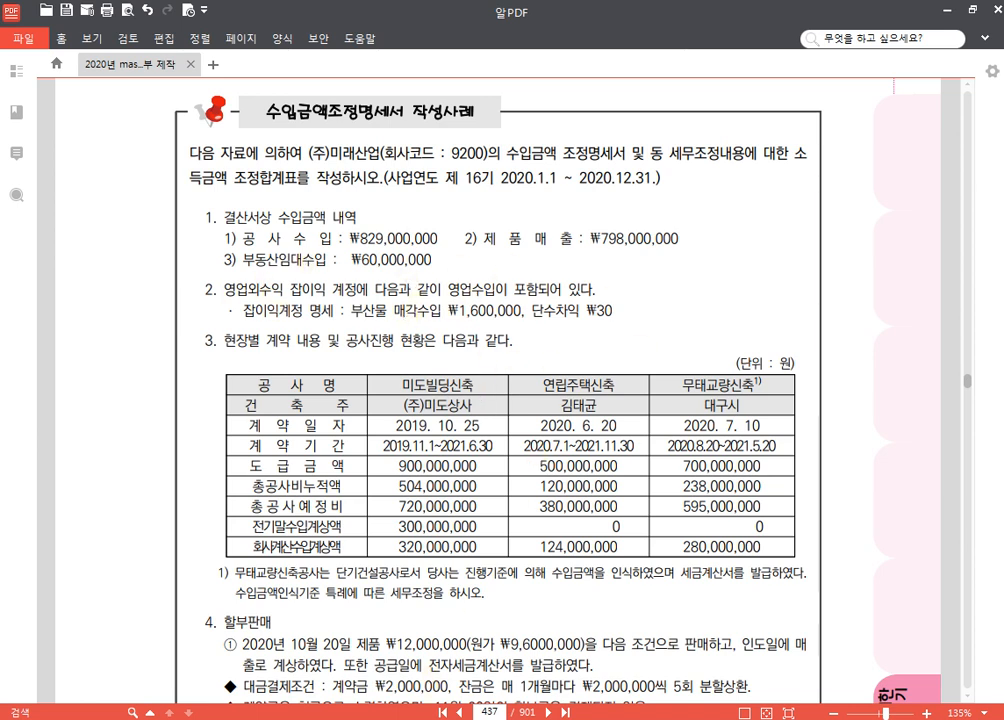
Step: Switch to KcLep and open the 수입금액조정명세서 form under 수입금액조정
key("alt+Tab")
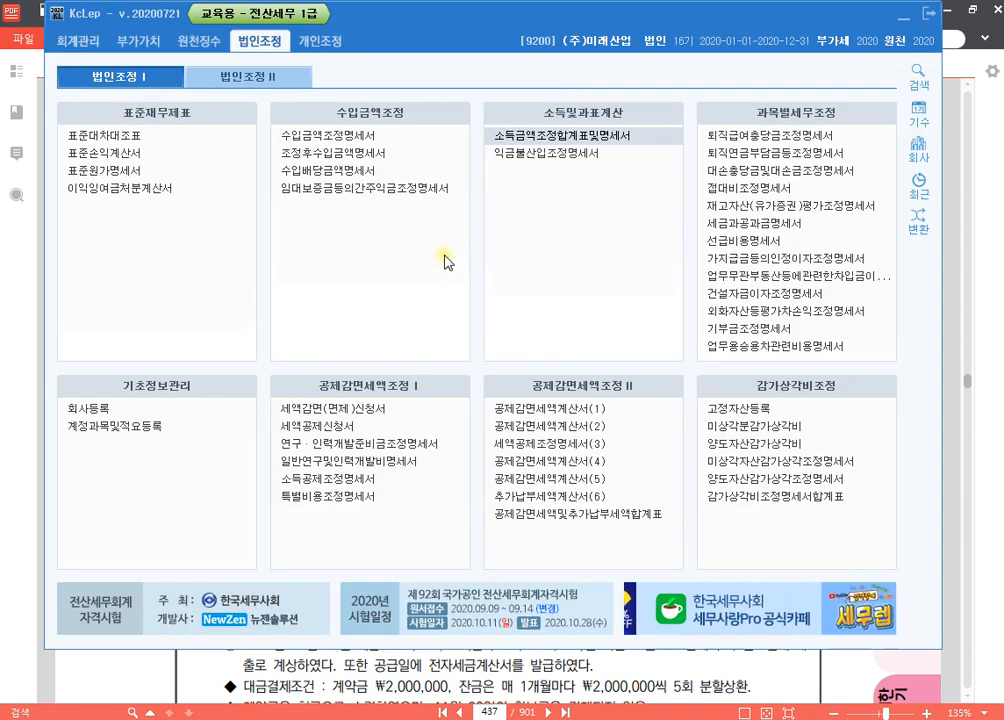
left_click(395, 142)
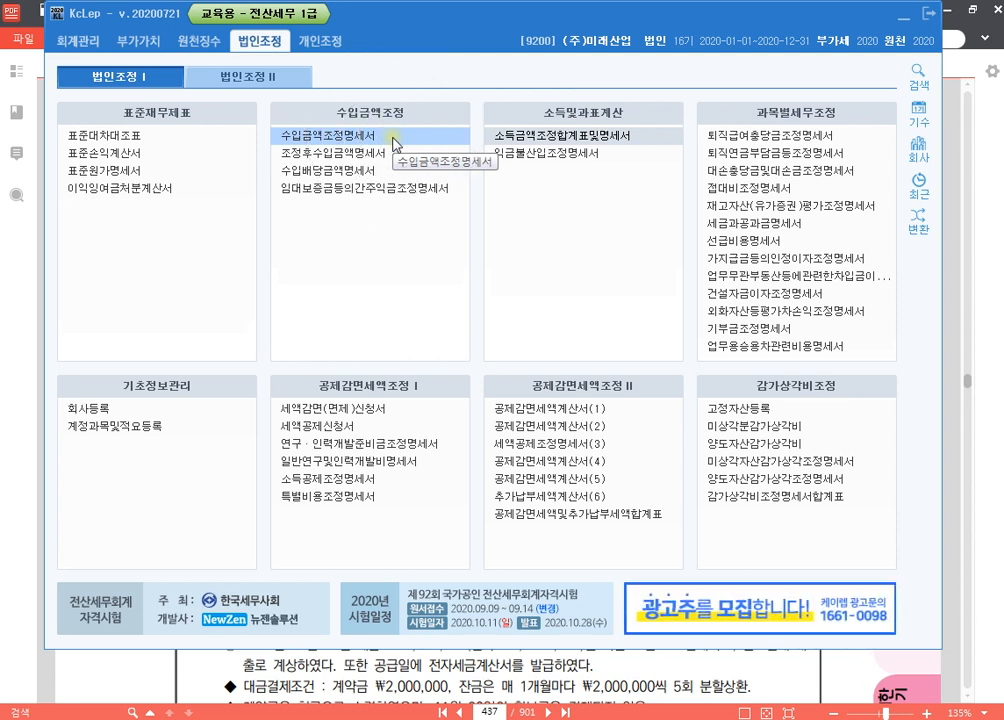
left_click(395, 142)
left_click(395, 143)
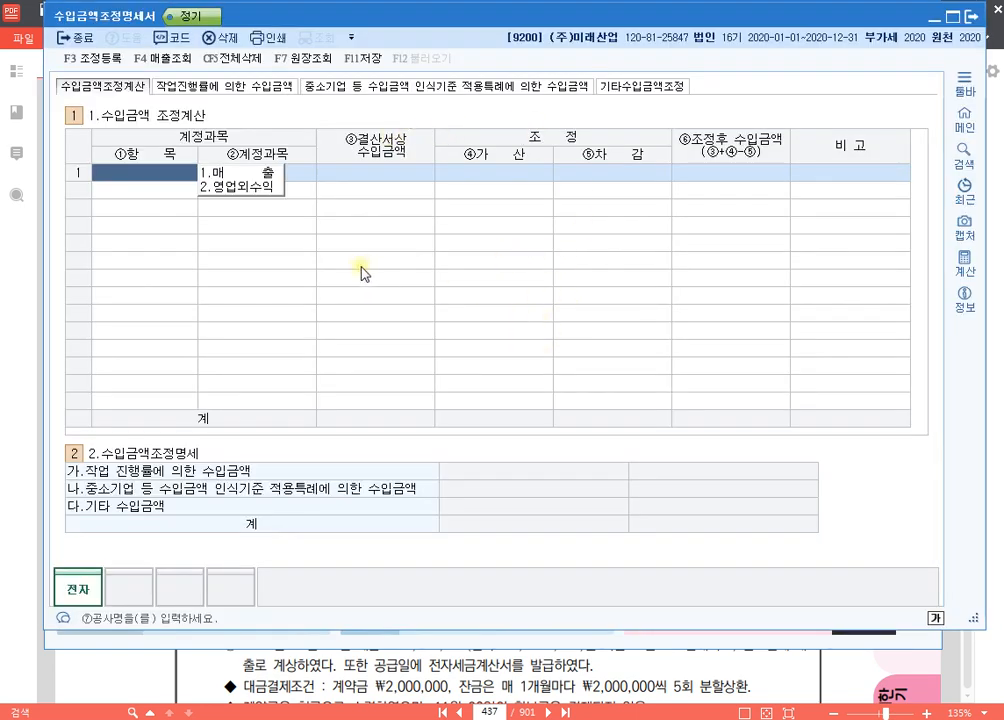
Step: Start K-Screen Pen and draw a blue rectangle around the heading "1.수입금액 조정계산"
key("ctrl+alt+k")
left_click(980, 268)
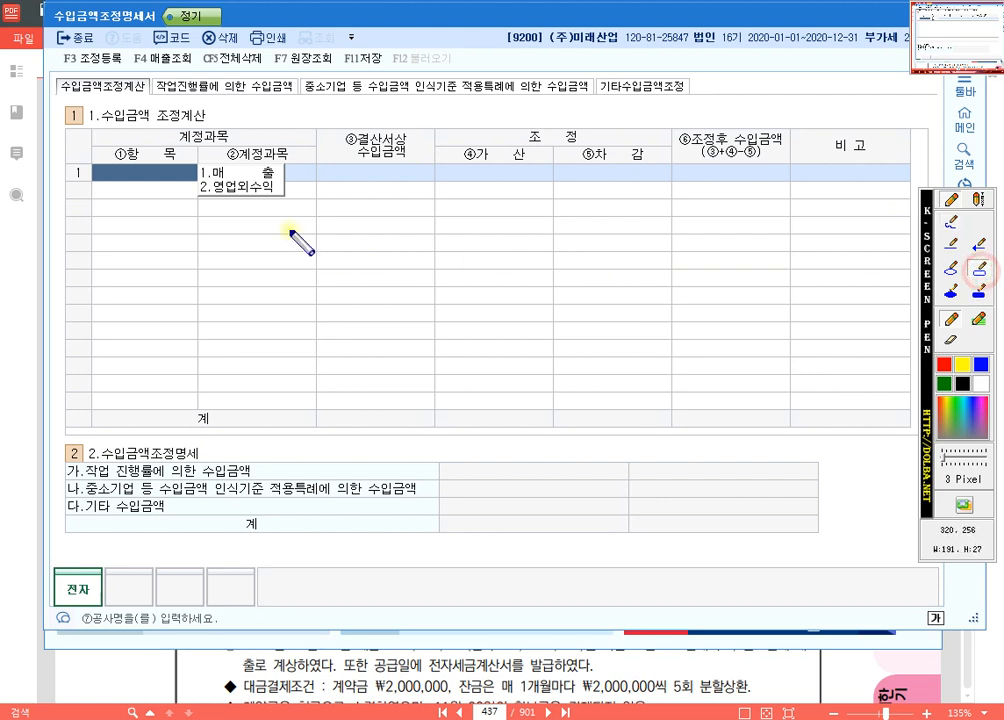
left_click_drag(60, 98, 219, 131)
Step: Add the blue text note "회계상의 매출액 -> 법인세법상의 매출액" beside the boxed 수입금액 조정계산 heading
left_click(978, 201)
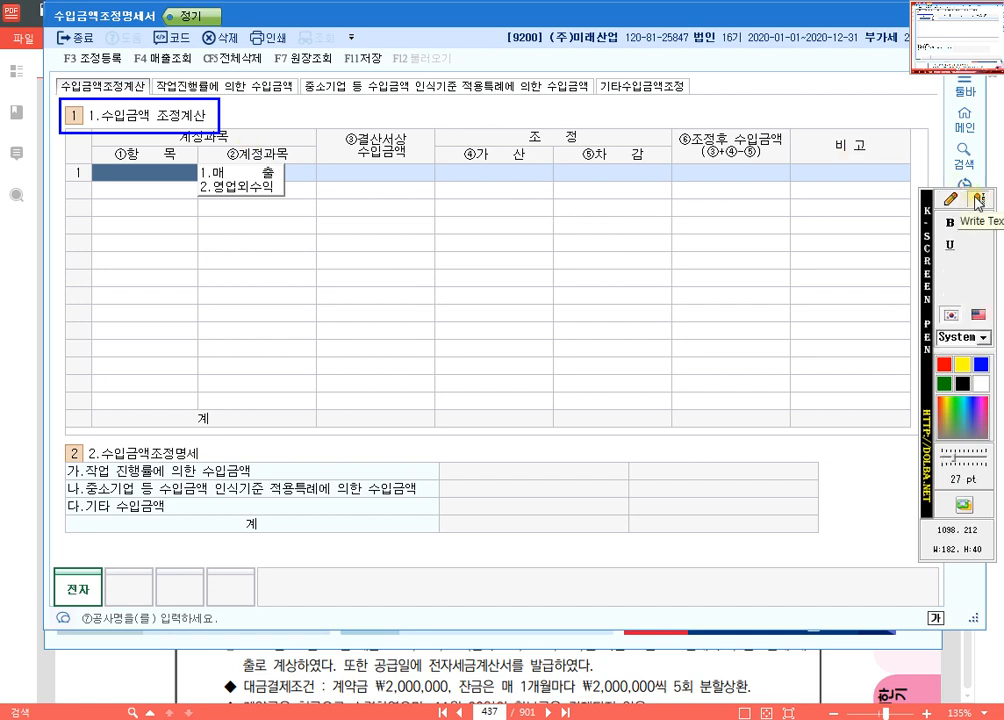
left_click(239, 116)
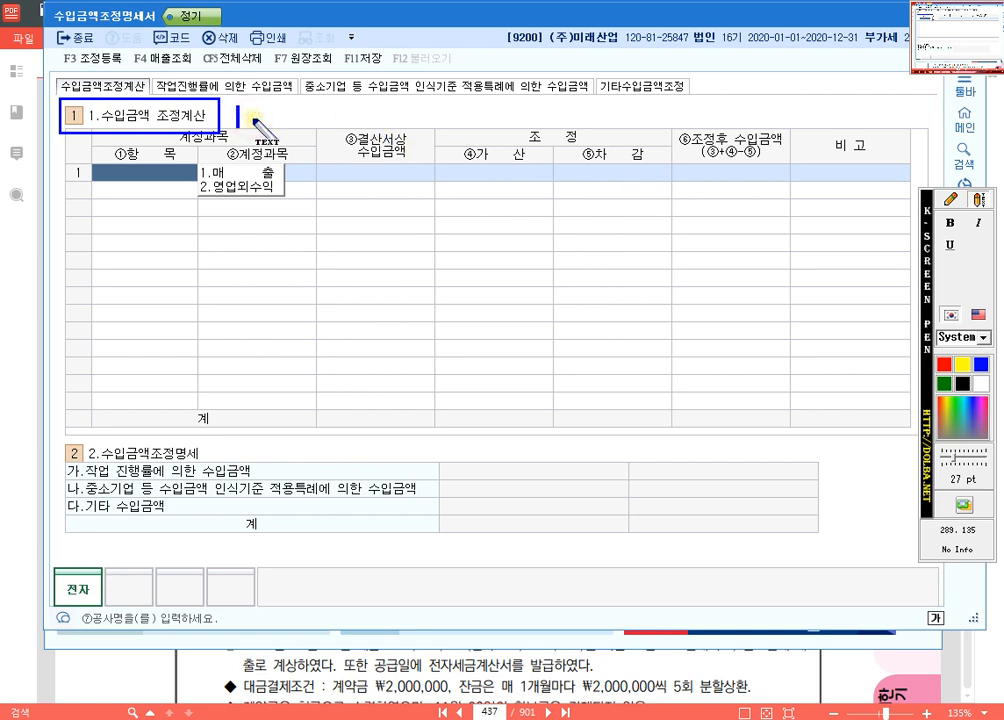
type("g")
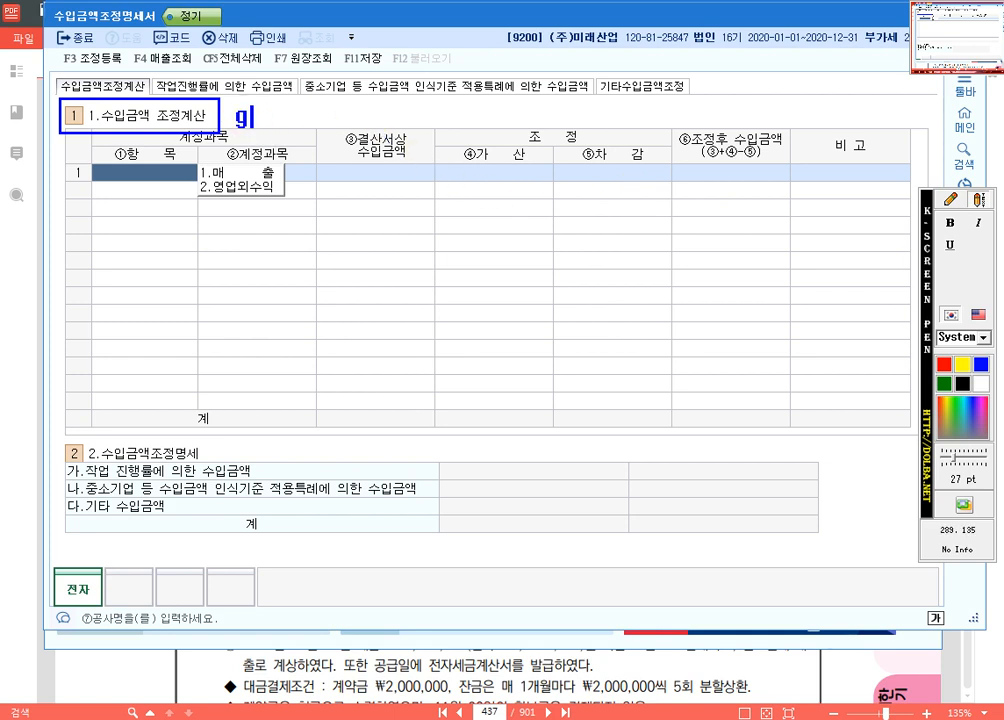
key("BackSpace")
type("회계상의 매")
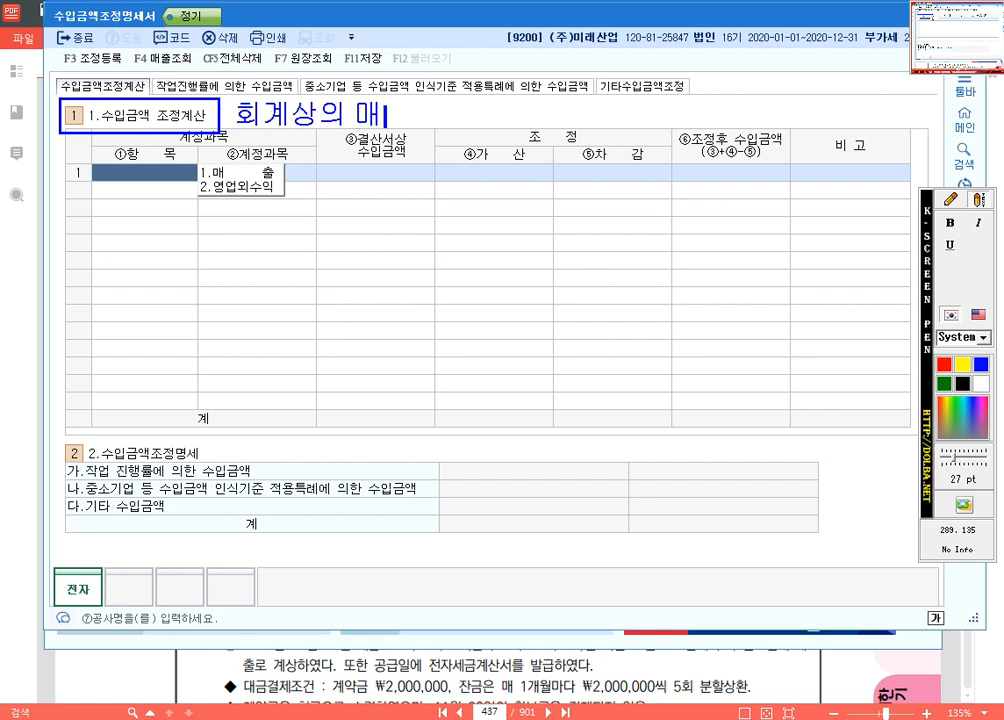
type("출액 -")
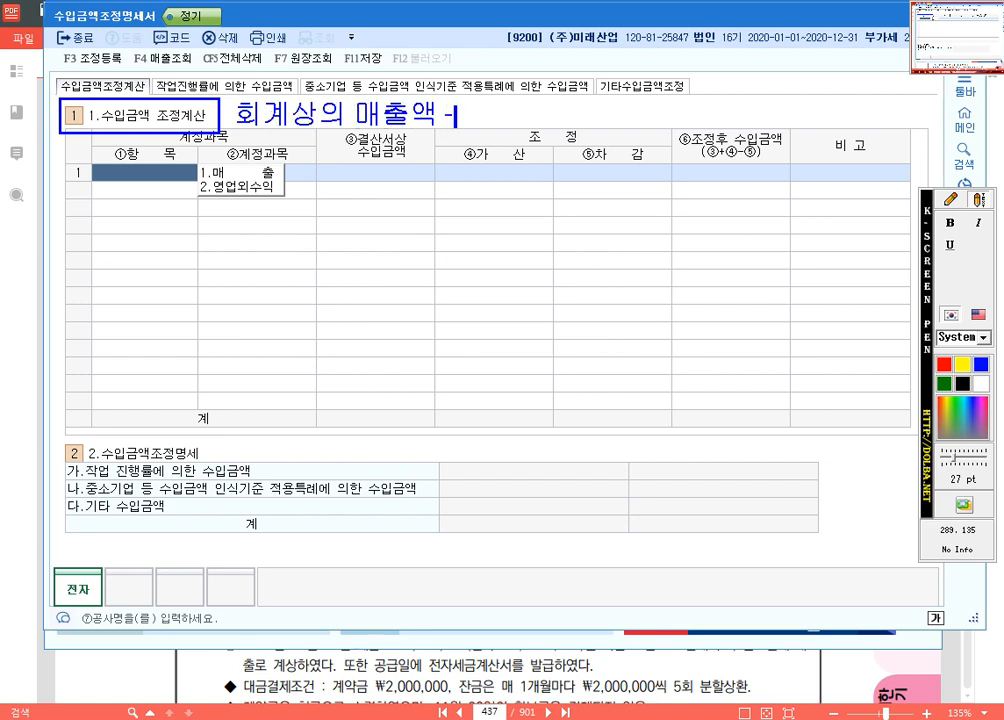
type("> 법이인세법상의 매추")
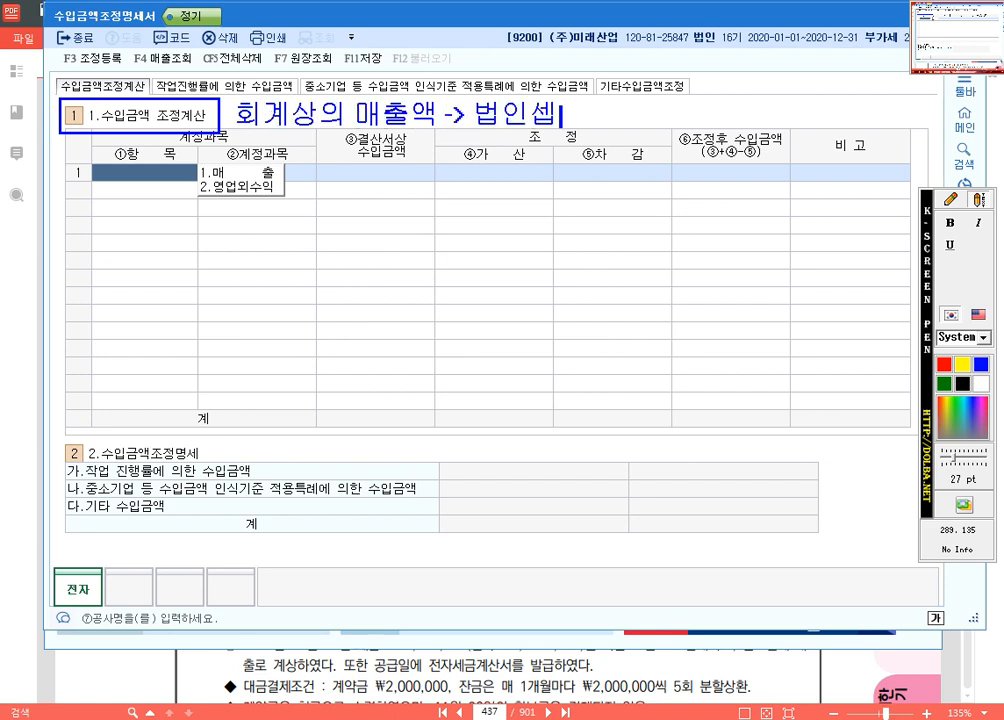
type("출")
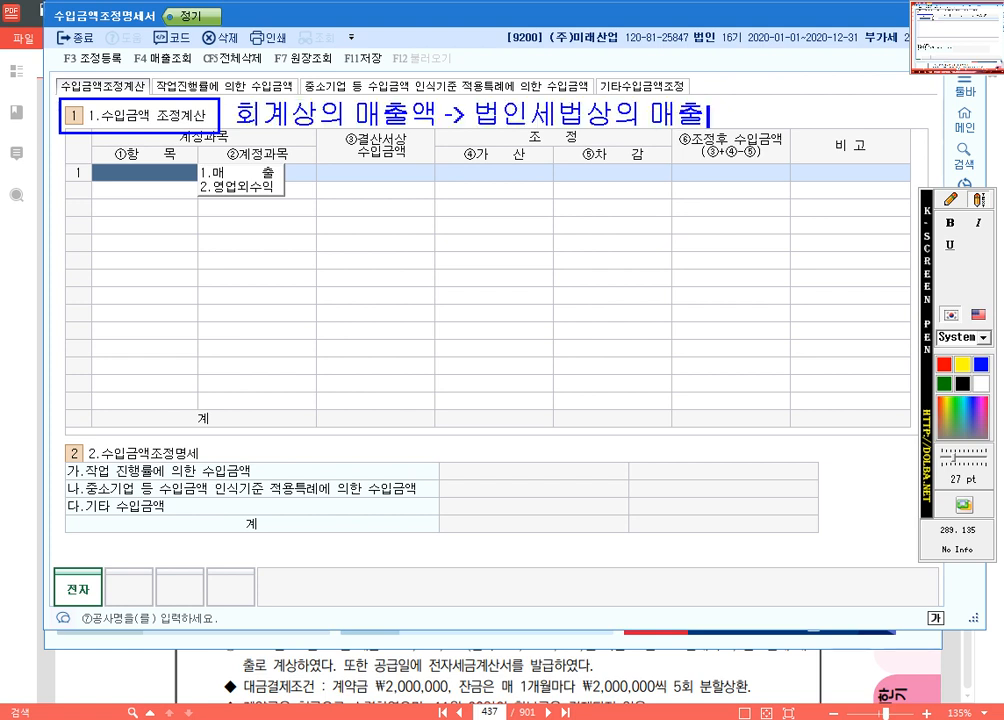
type("액")
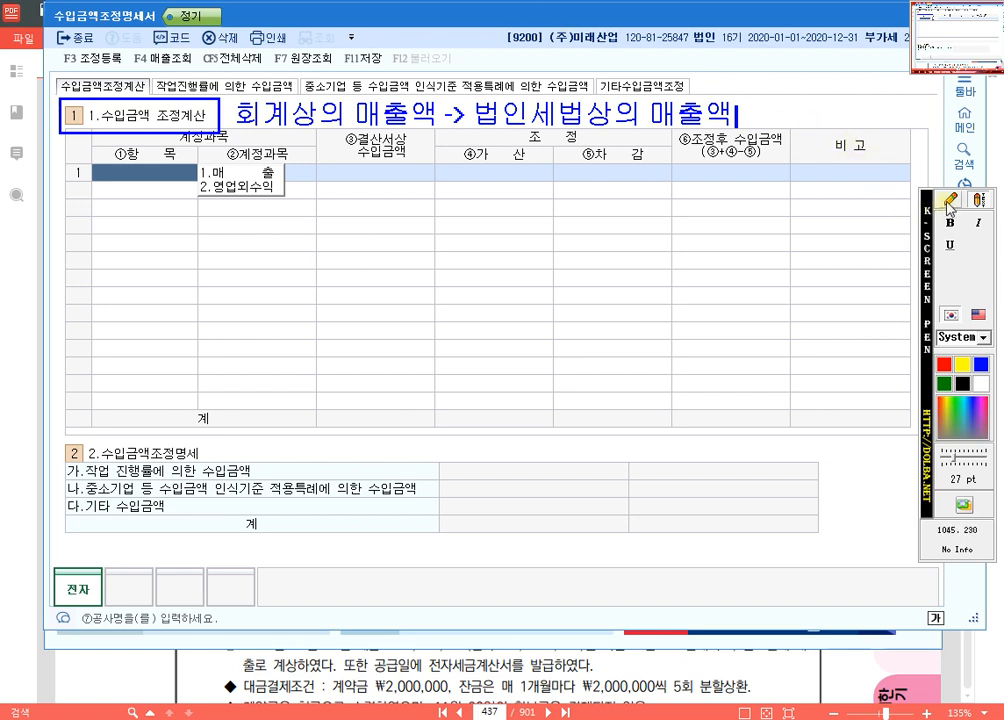
Step: Underline both occurrences of 매출액 in the text note in blue
left_click(977, 200)
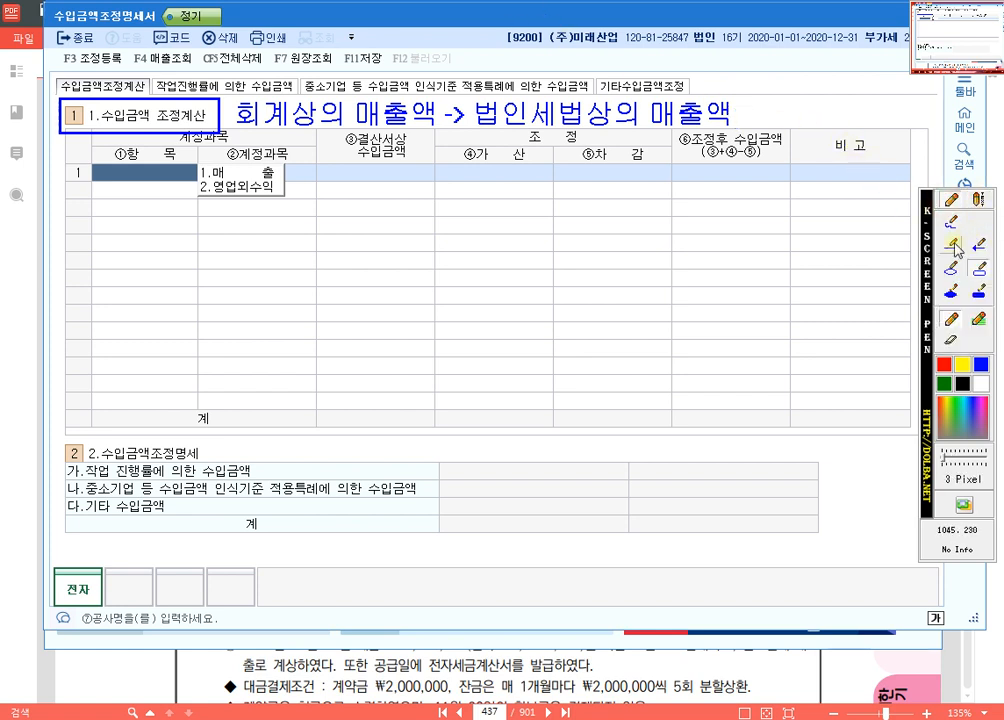
left_click(977, 200)
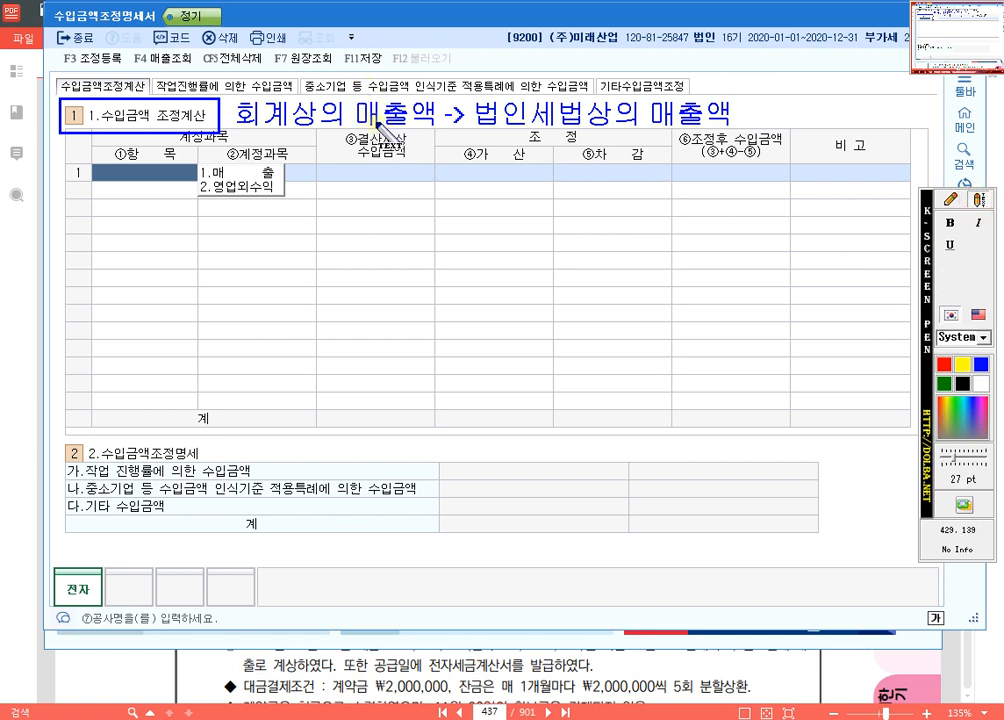
left_click(338, 125)
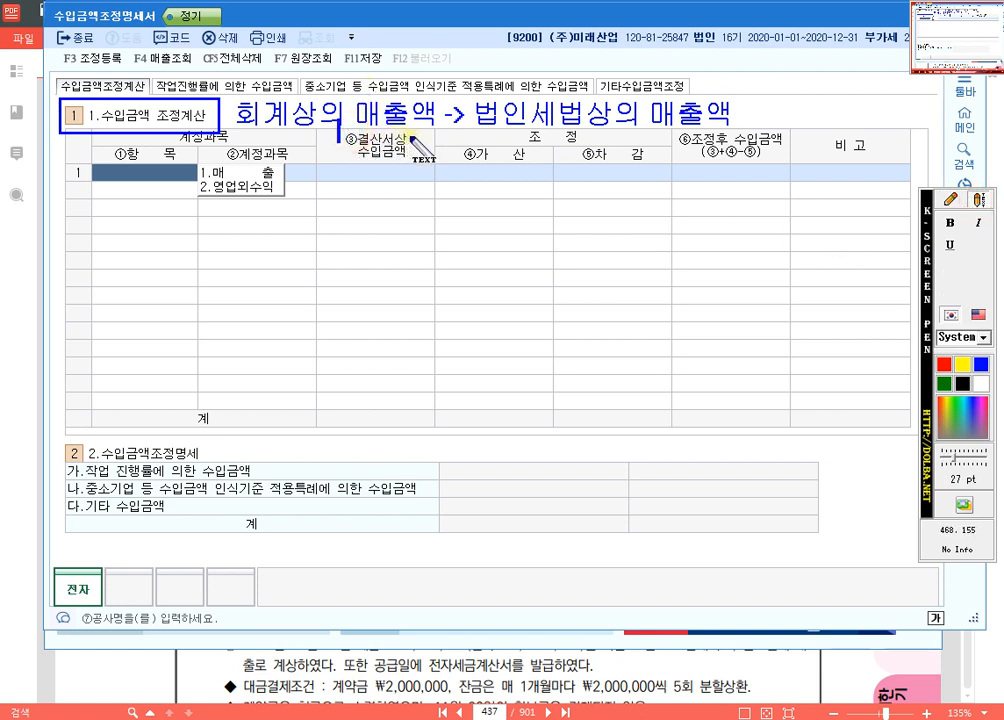
left_click(950, 199)
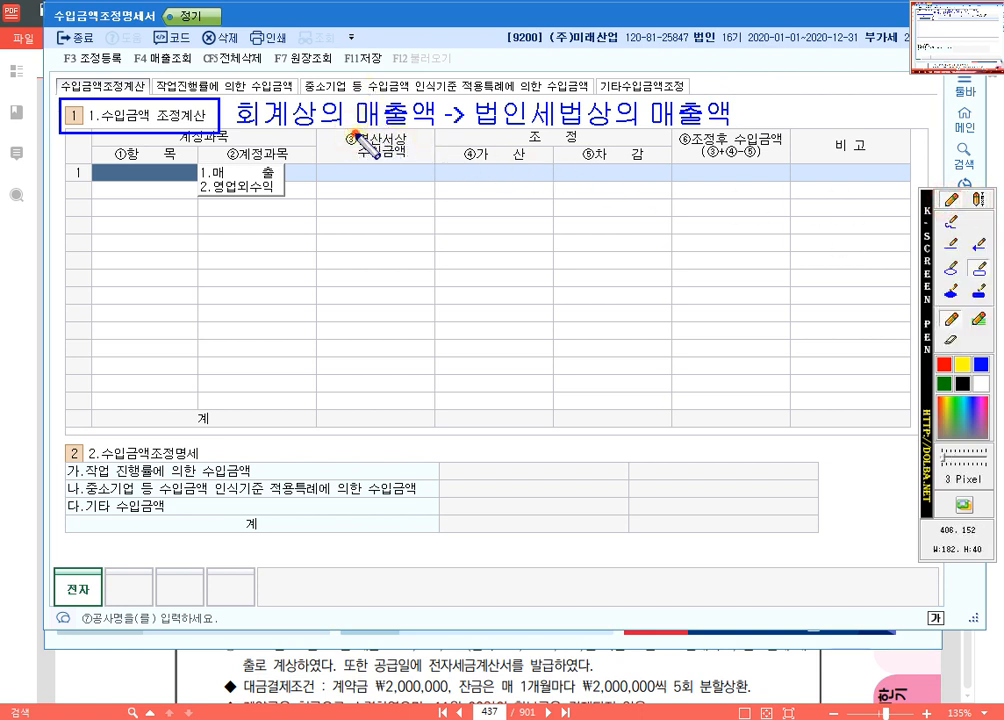
left_click_drag(404, 133, 438, 133)
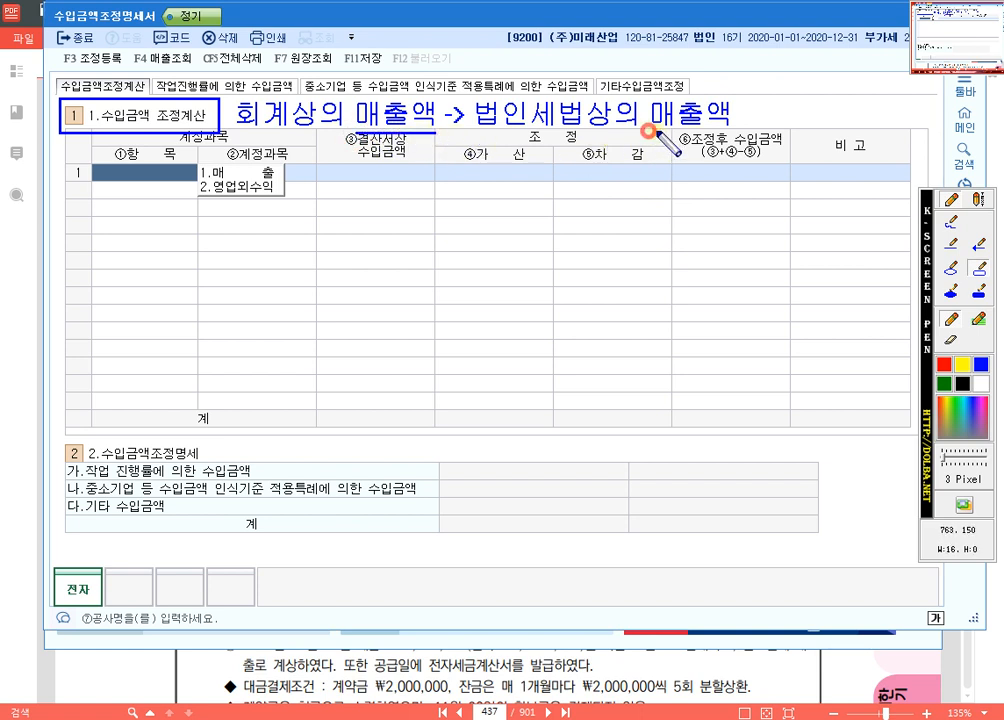
left_click_drag(650, 131, 745, 134)
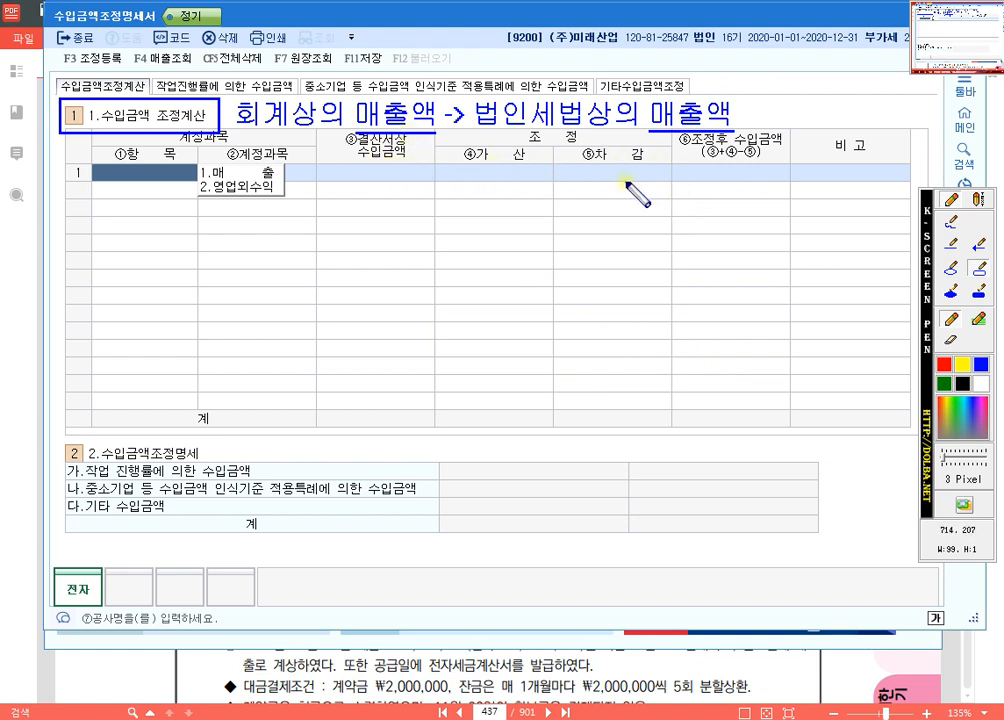
Step: Draw a straight blue line under 회계상의 매출액 and add the text note "결산서상의 수입금액" below it
left_click(951, 243)
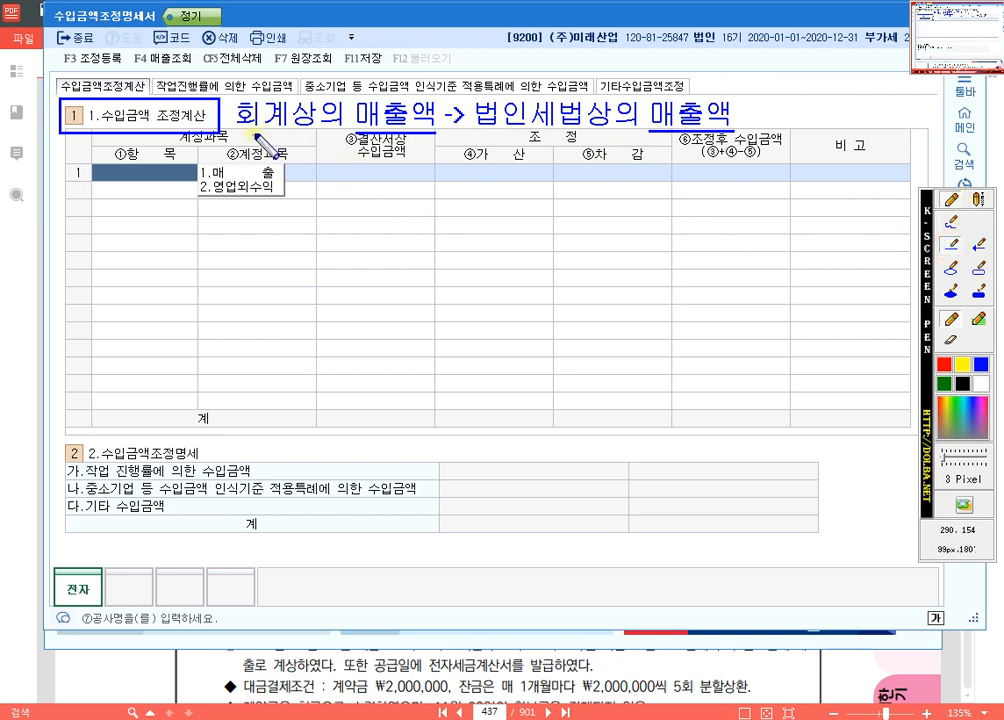
left_click_drag(233, 151, 441, 146)
left_click(978, 199)
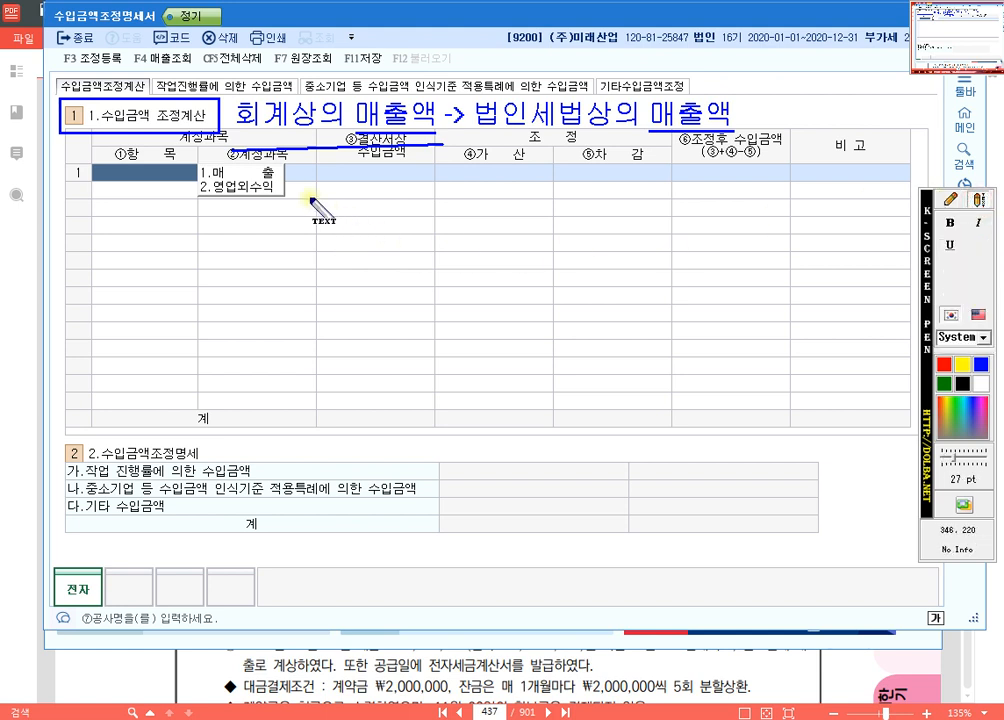
left_click(252, 174)
type("결산서상")
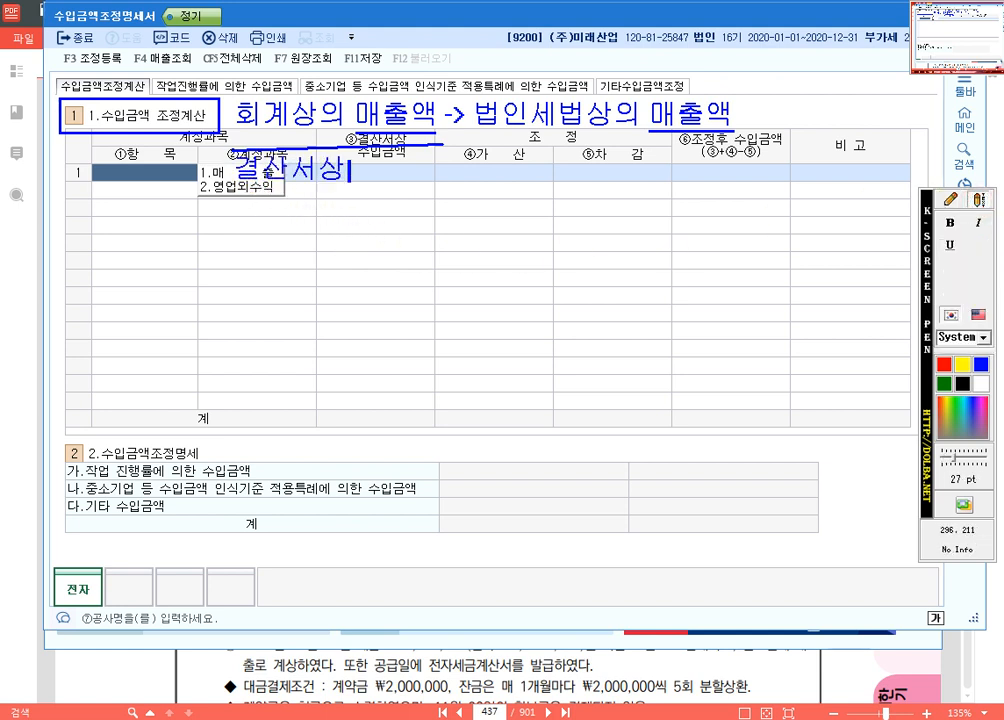
type("의 수입금액")
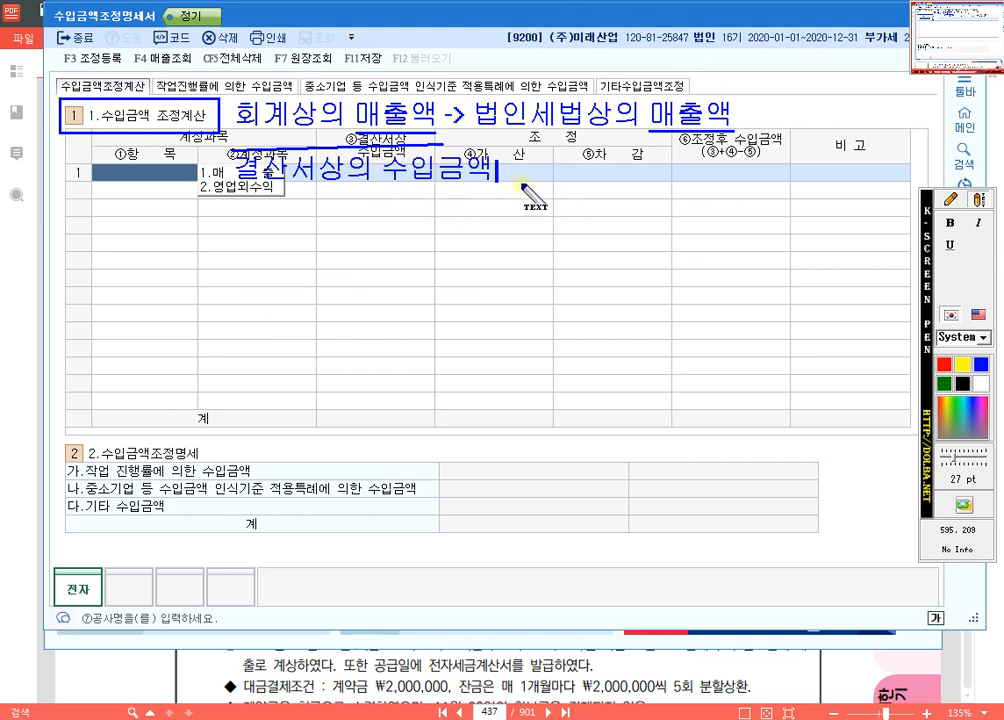
Step: Draw a straight blue line under 법인세법상의 매출액 and add the text note "조정후 수입금액" below it
left_click(951, 200)
left_click_drag(495, 140, 752, 141)
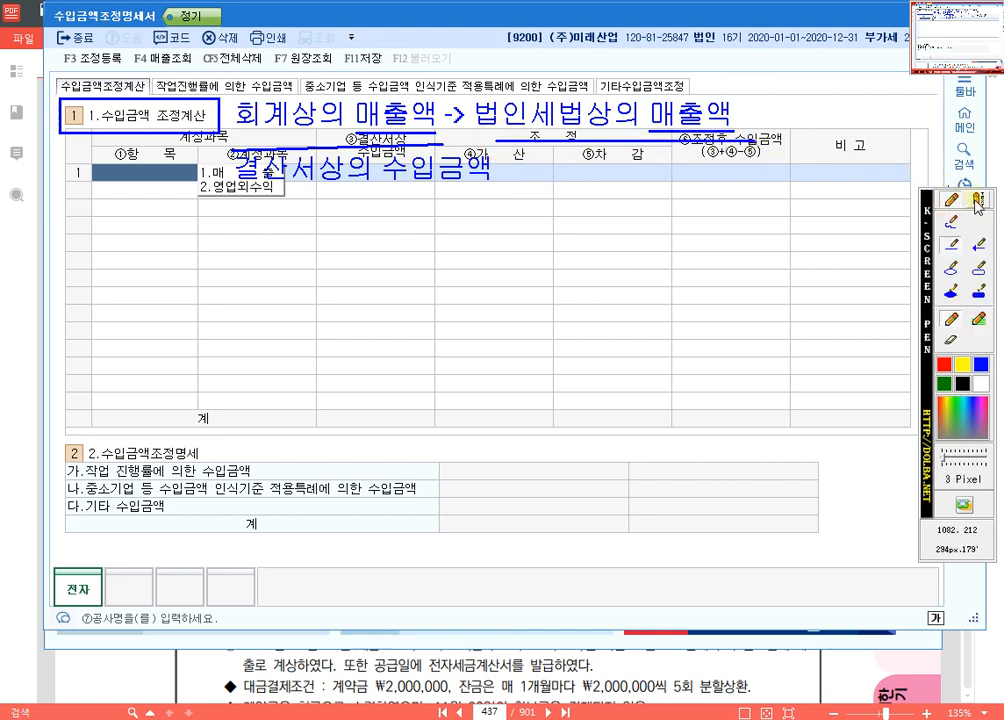
left_click(977, 202)
left_click(549, 168)
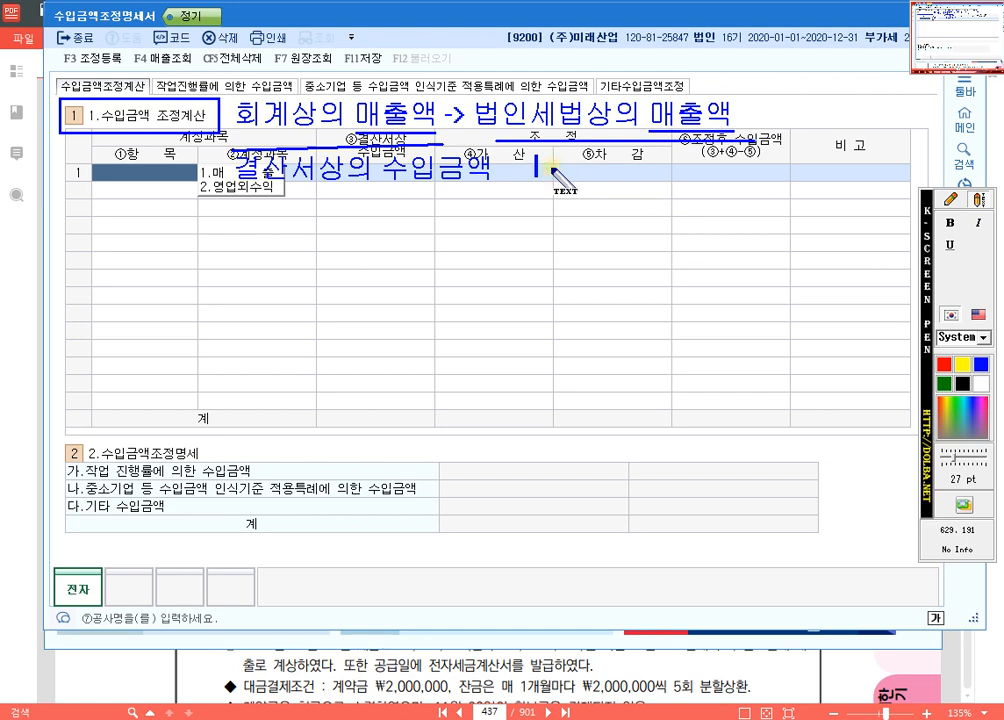
type("whwhw")
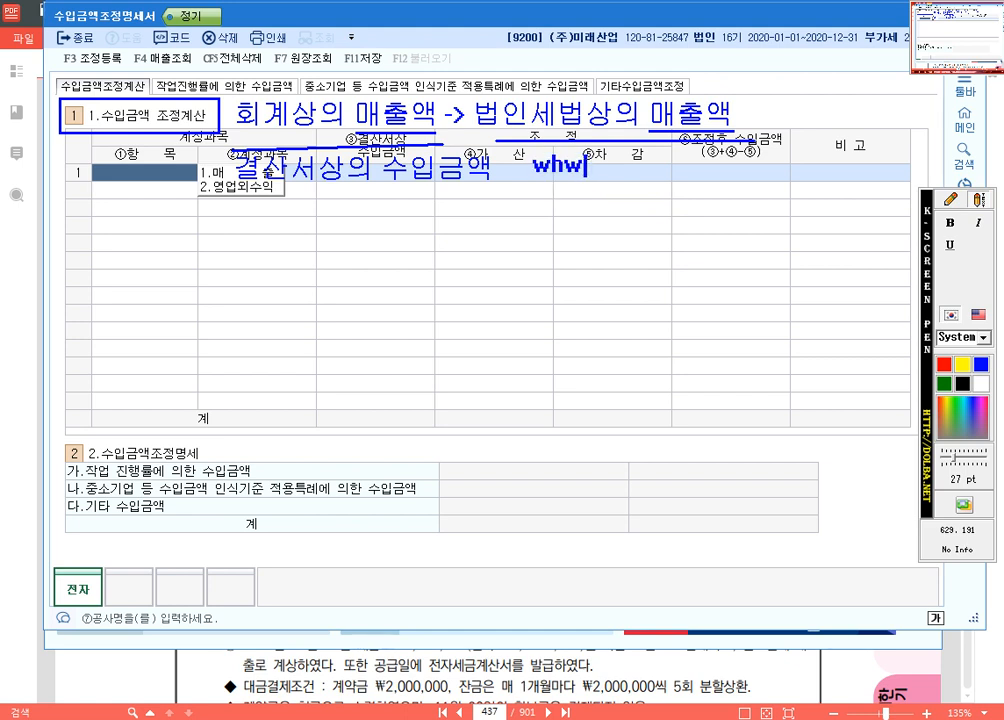
key("BackSpace")
key("BackSpace")
key("BackSpace")
type("조정후")
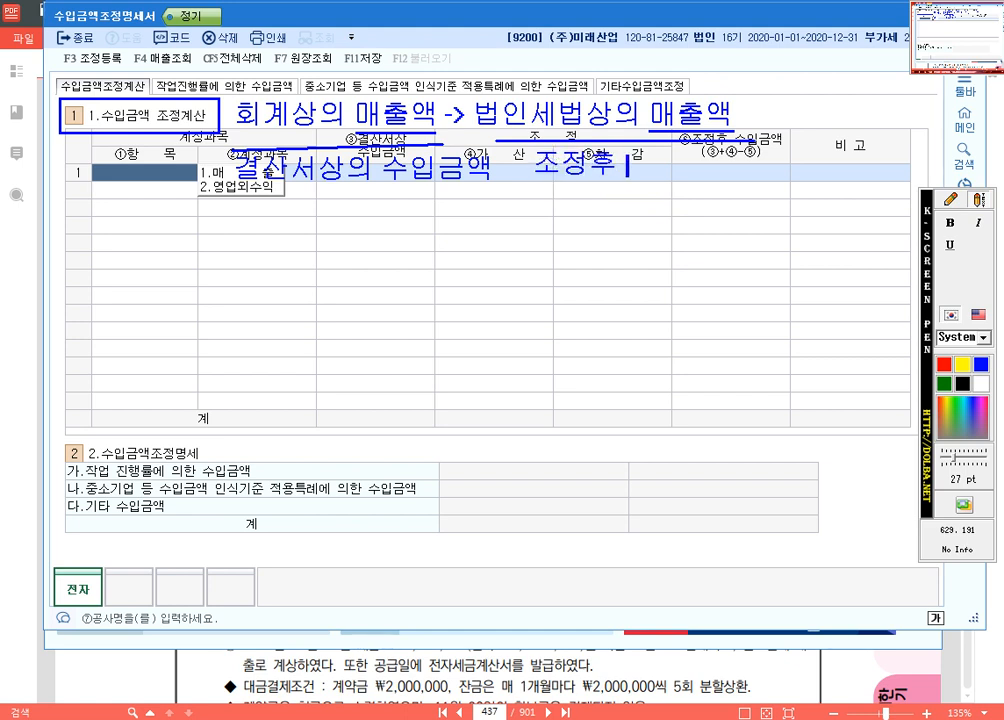
type(" 수입금액")
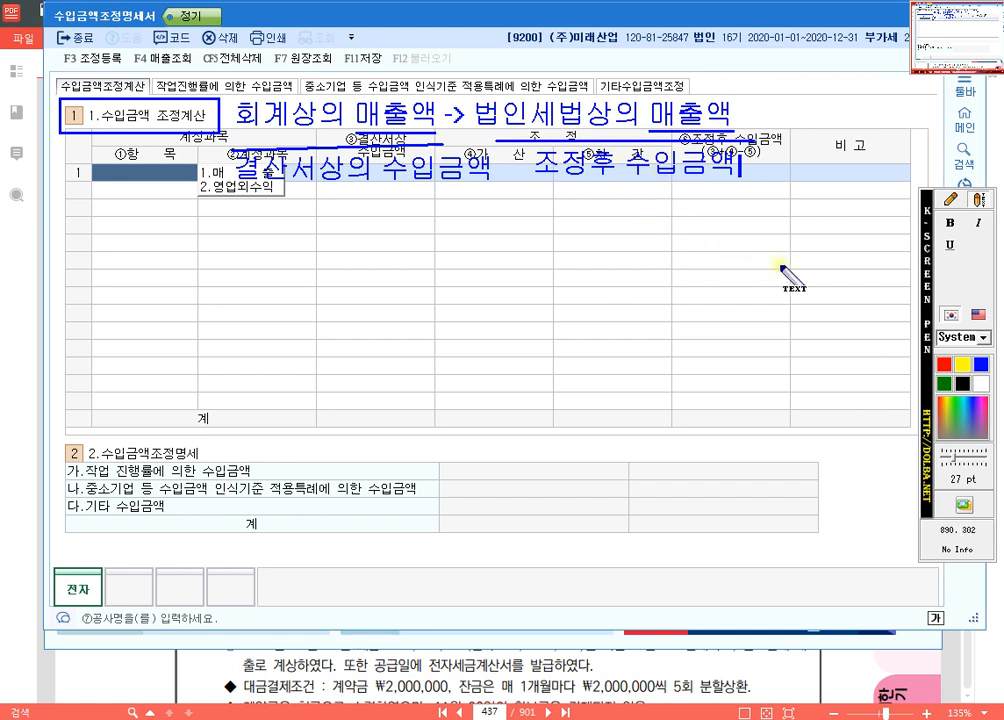
Step: Clear the screen annotations and open the 작업진행률에 의한 수입금액 section of the form
key("Escape")
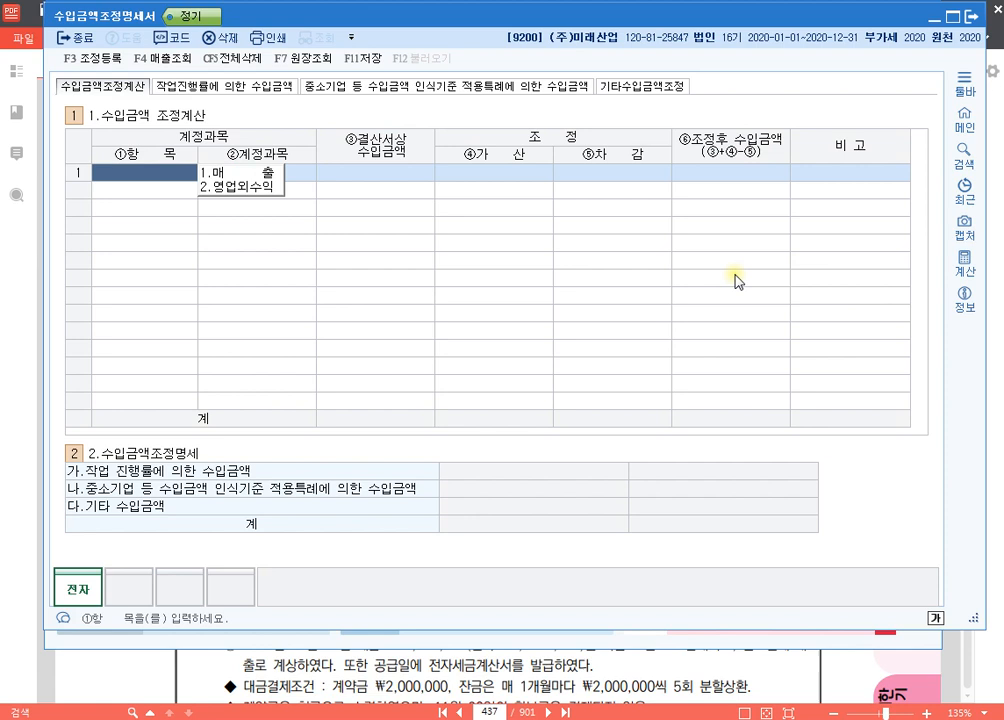
left_click(261, 87)
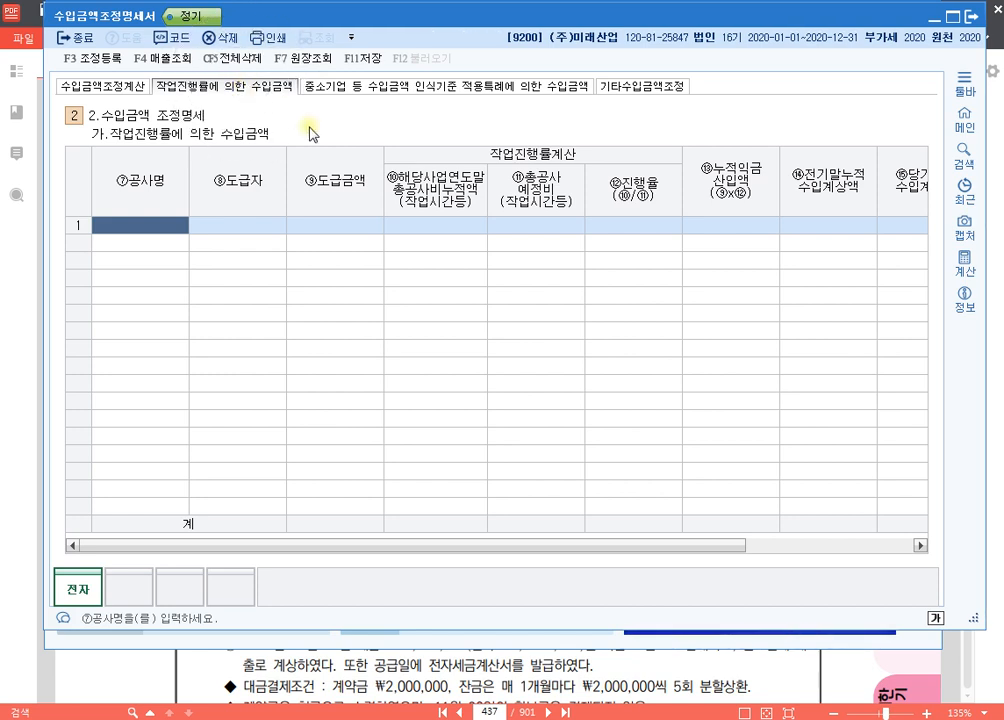
Step: Add the blue text note "장기건설공사 : 작업진행률에 의한 수입금액 계산" above the 작업진행률 table
key("F9")
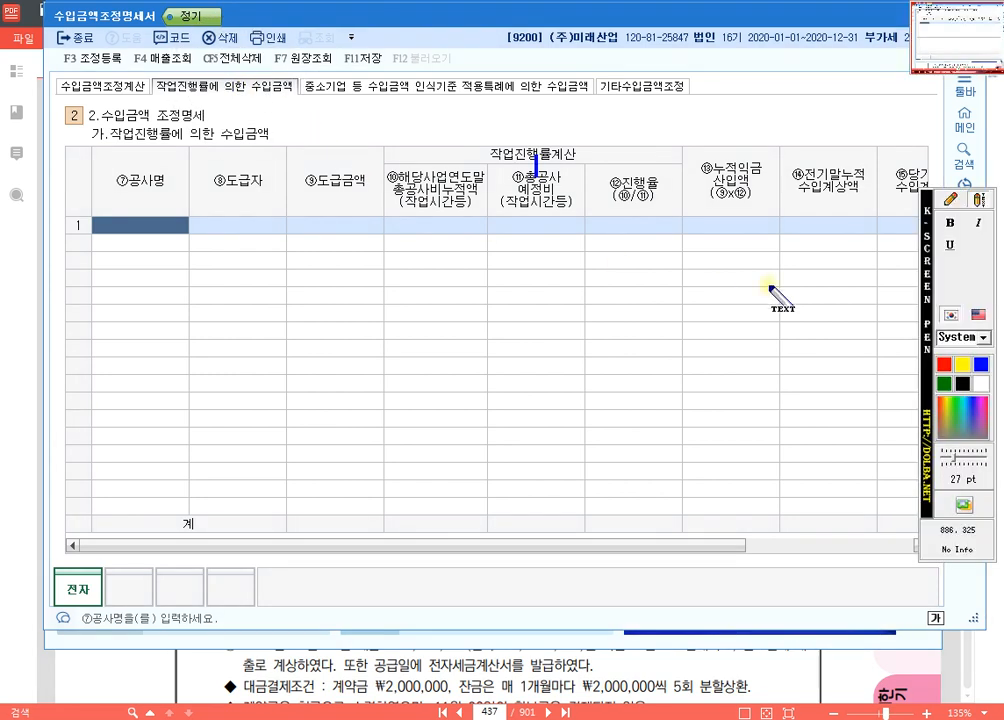
left_click(208, 107)
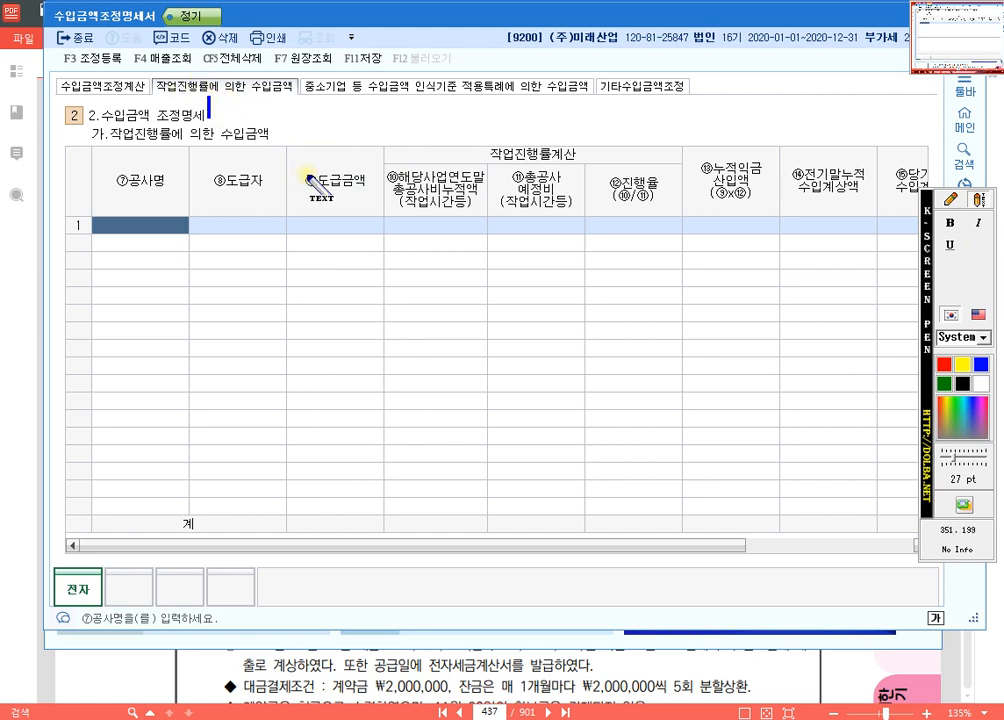
type("장기건설")
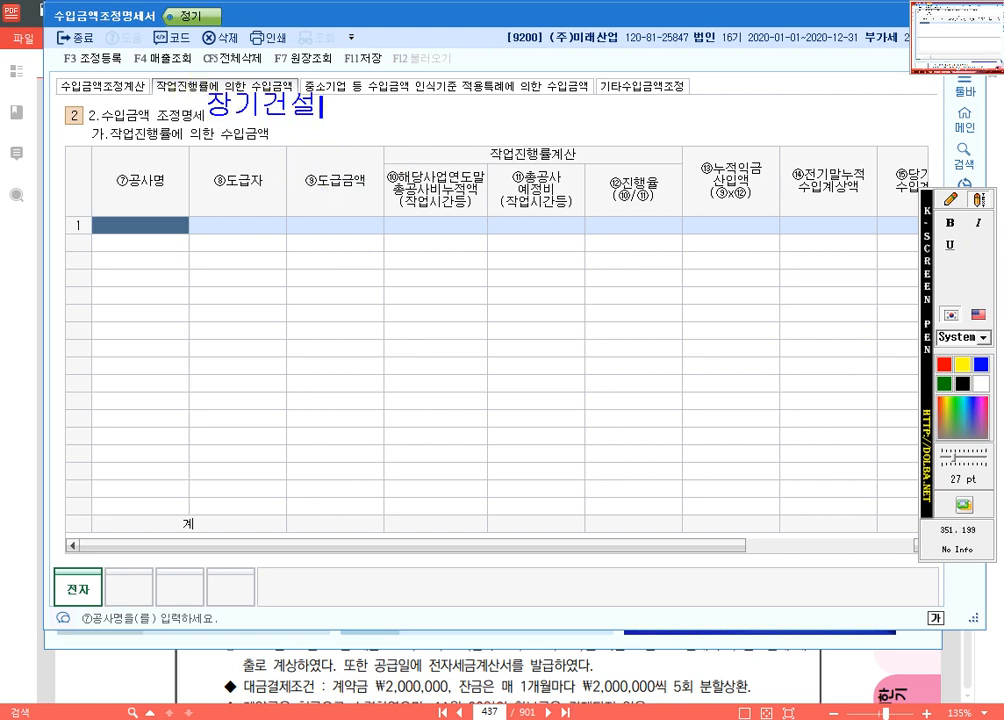
type("공사")
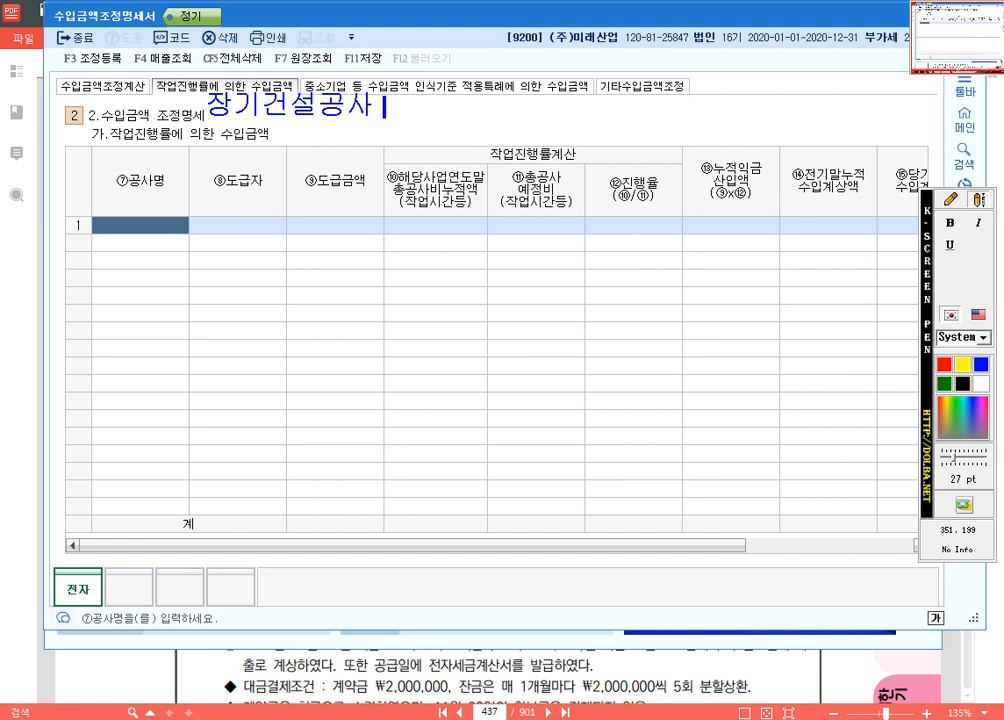
type(" : 작업진행률에")
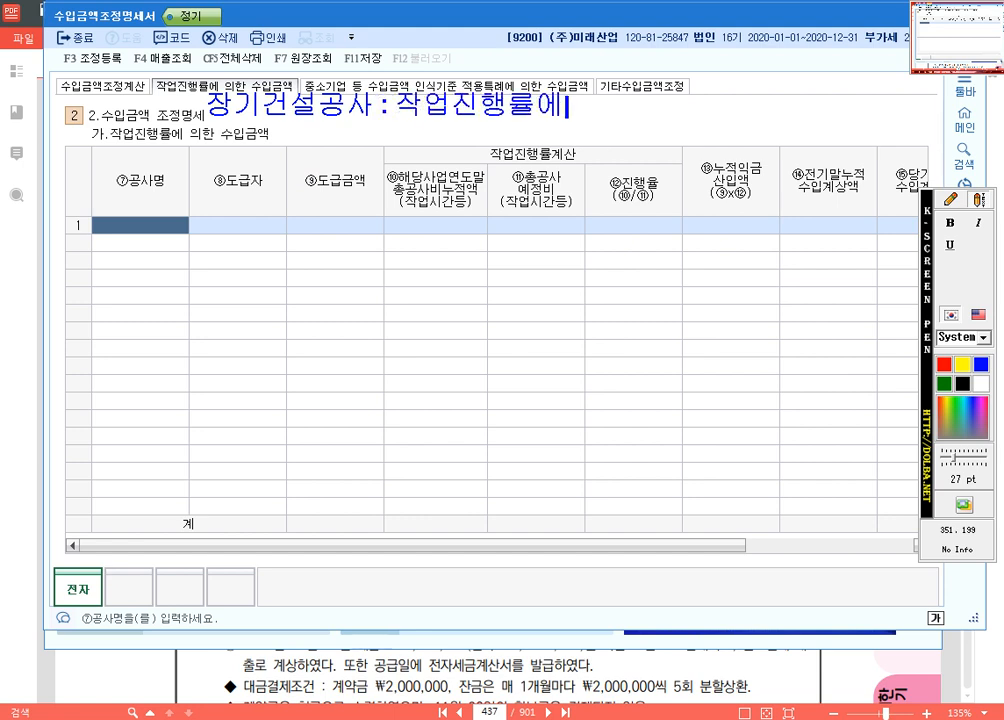
type(" 의한 수입금애")
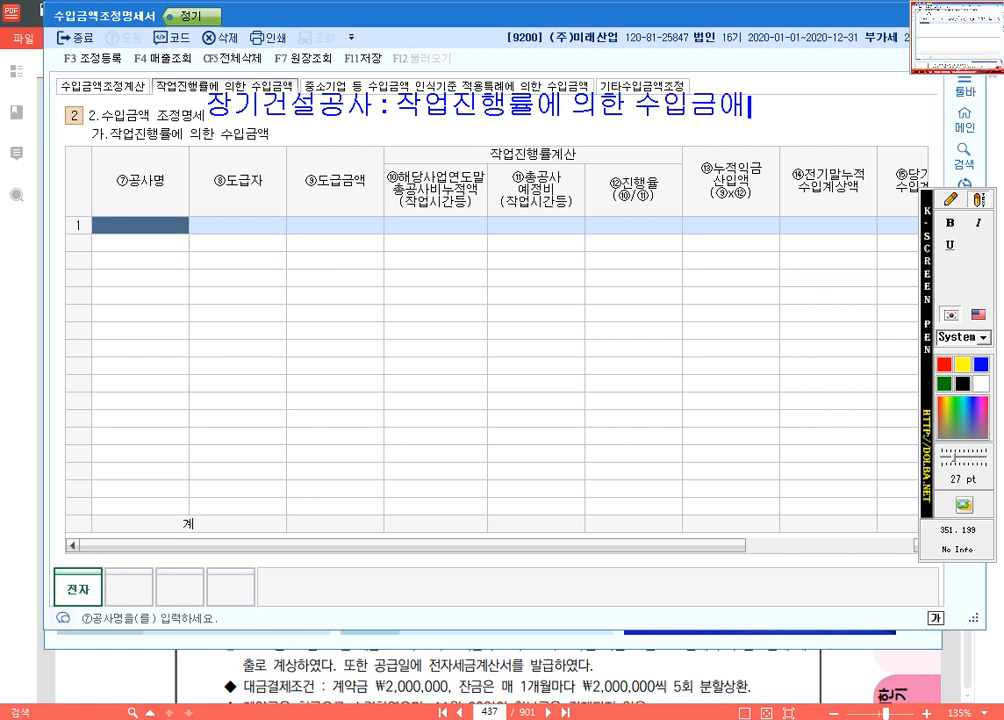
type("ㄱ 계산")
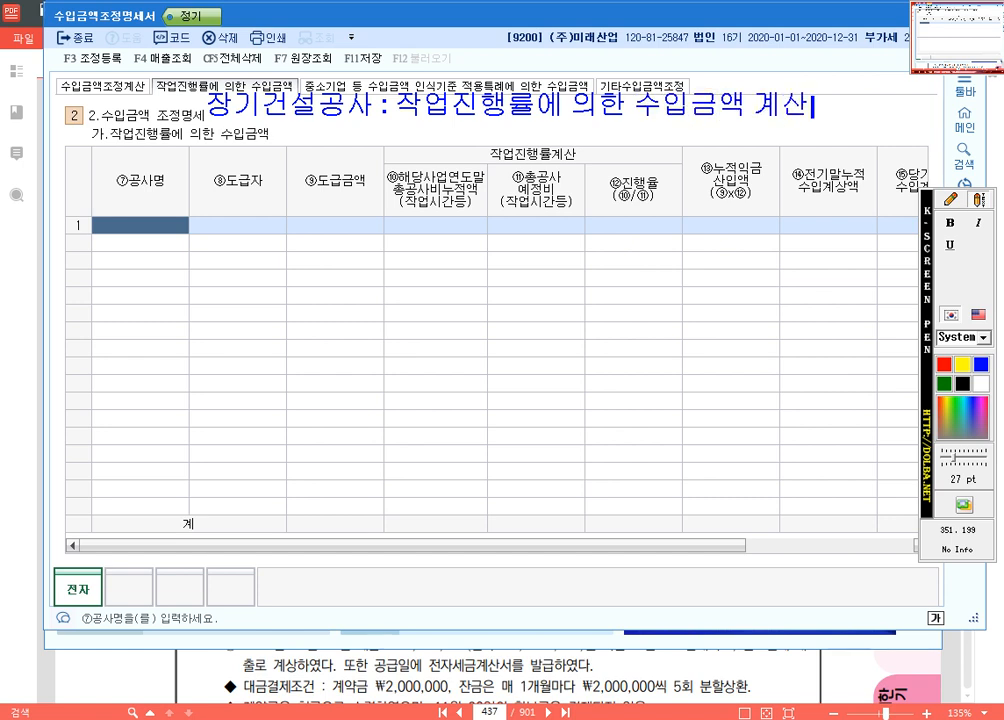
Step: Circle 장기건설공사 in the note and mark the ⑨도급금액 column header with blue freehand strokes
left_click(952, 203)
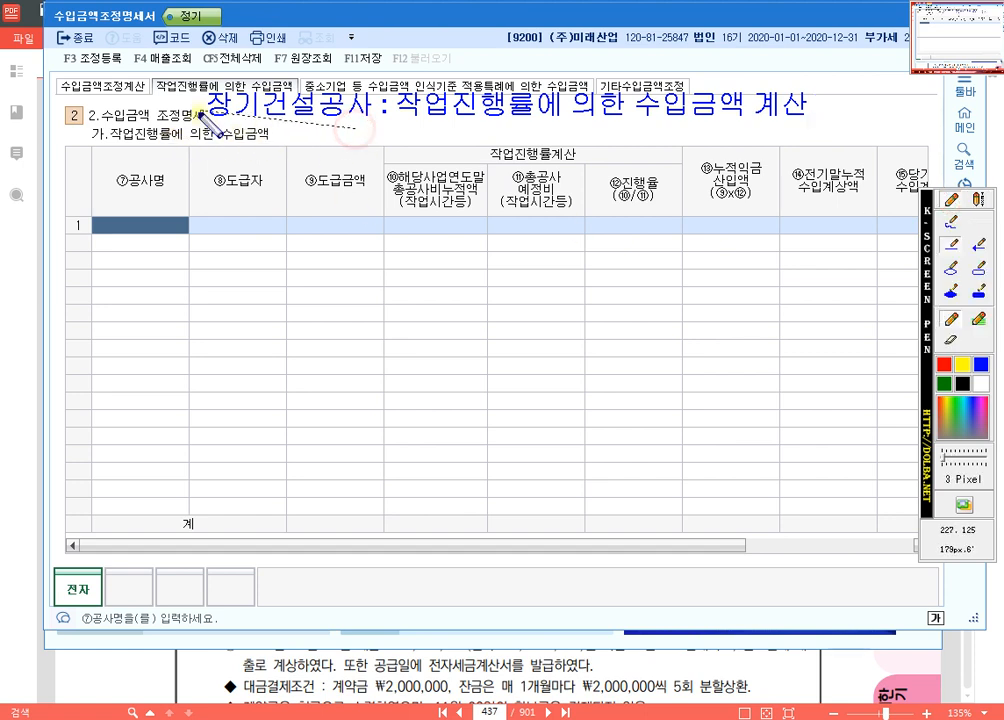
left_click(954, 224)
mouse_move(340, 140)
left_mouse_down()
mouse_move(200, 88)
mouse_move(400, 116)
left_mouse_up()
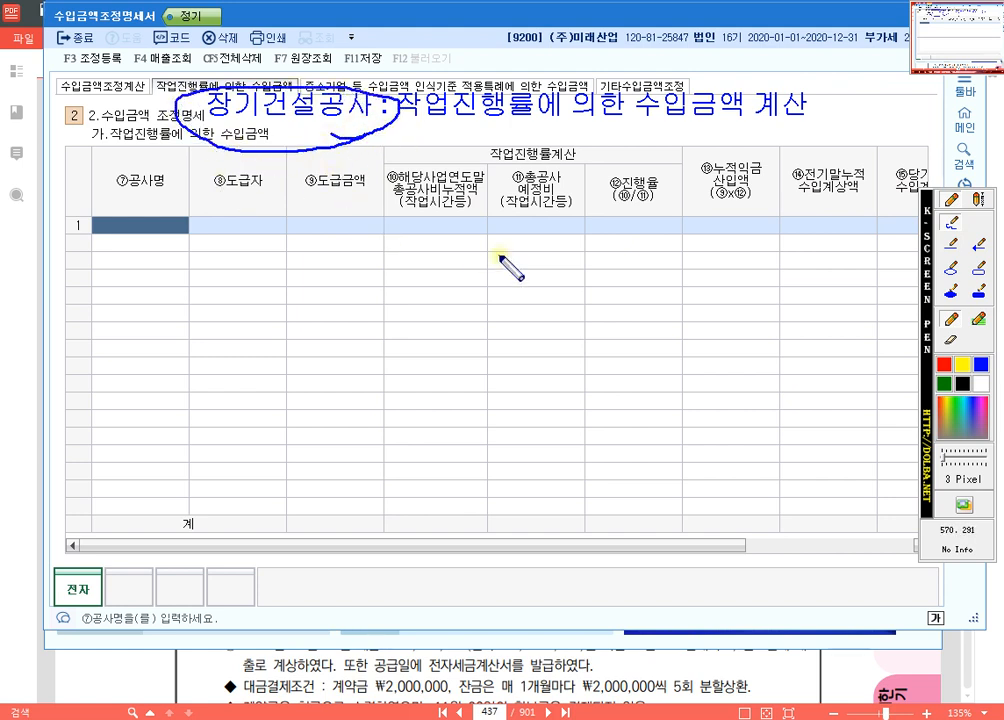
left_click_drag(372, 237, 336, 229)
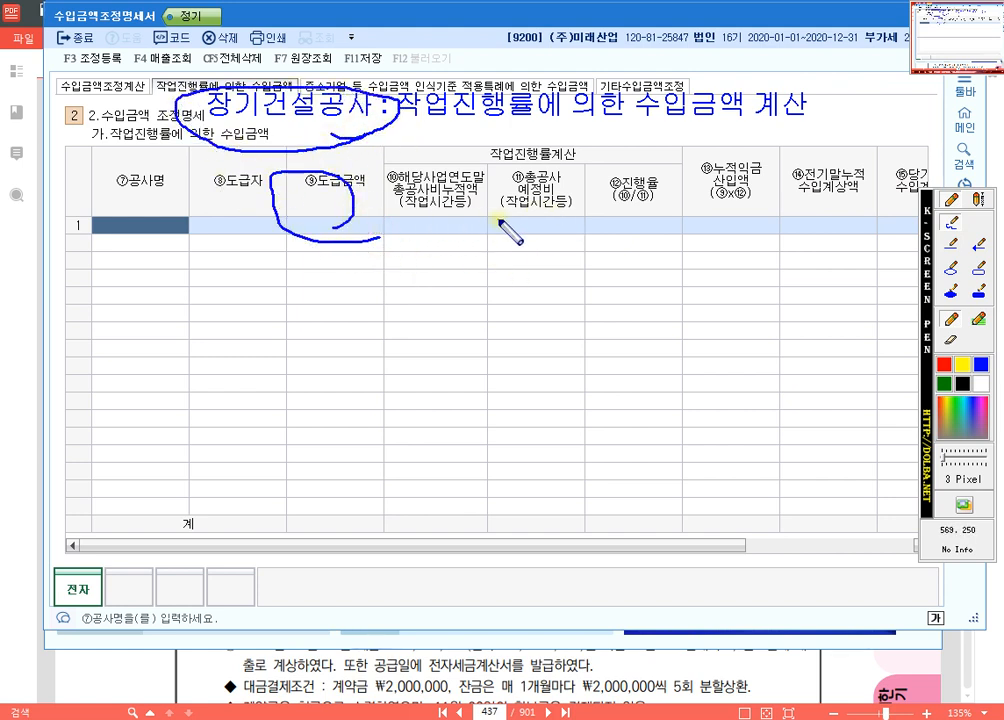
Step: Circle the ⑩, ⑪ and ⑬누적익금산입액 column headers and underline ⑭전기말누적수입계상액 and the ⑮ header with blue freehand strokes
mouse_move(560, 172)
left_mouse_down()
mouse_move(531, 208)
mouse_move(512, 185)
mouse_move(459, 226)
mouse_move(430, 210)
mouse_move(468, 240)
left_mouse_up()
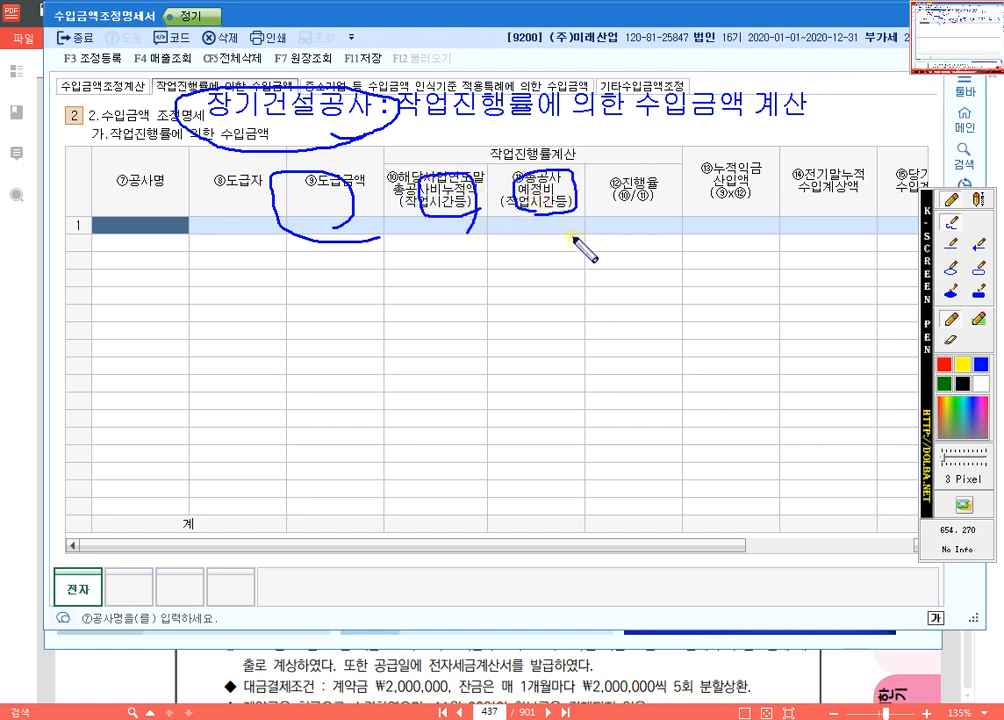
mouse_move(772, 230)
left_mouse_down()
mouse_move(690, 190)
mouse_move(778, 195)
mouse_move(753, 243)
left_mouse_up()
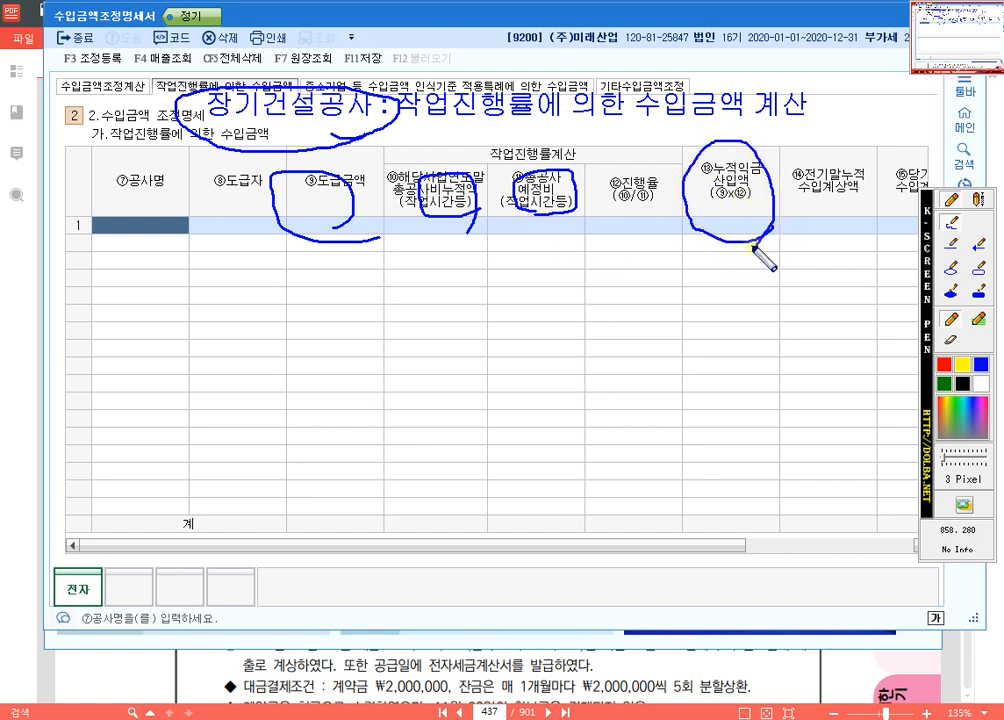
left_click_drag(800, 200, 858, 200)
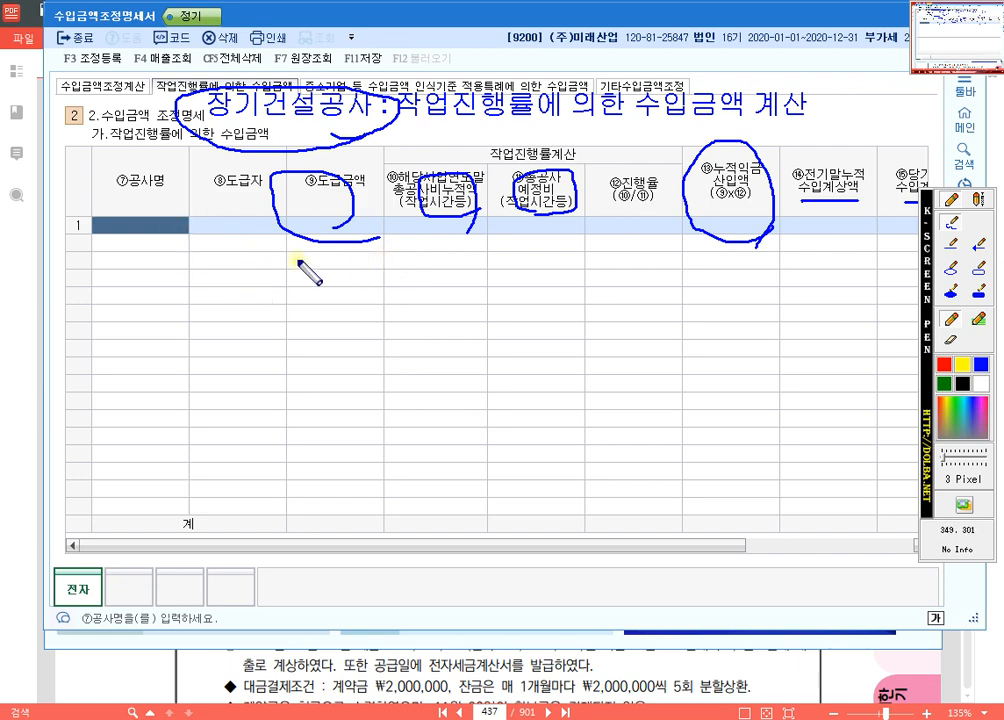
Step: Clear the screen annotations and open the 중소기업 등 수입금액 인식기준 적용특례에 의한 수입금액 section of the form
key("Escape")
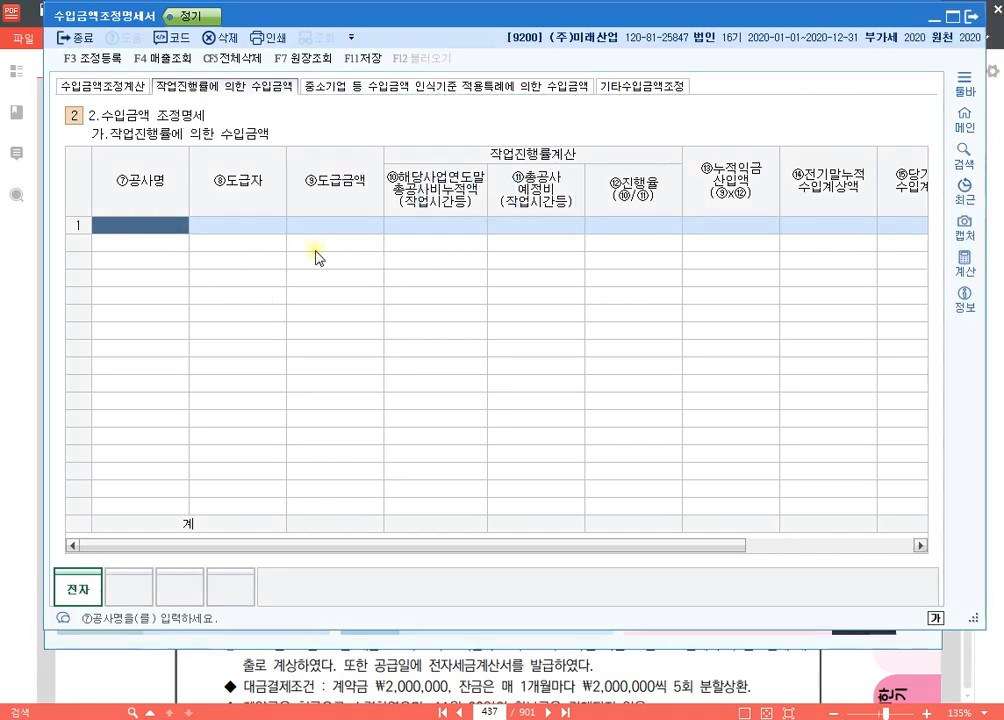
left_click(418, 90)
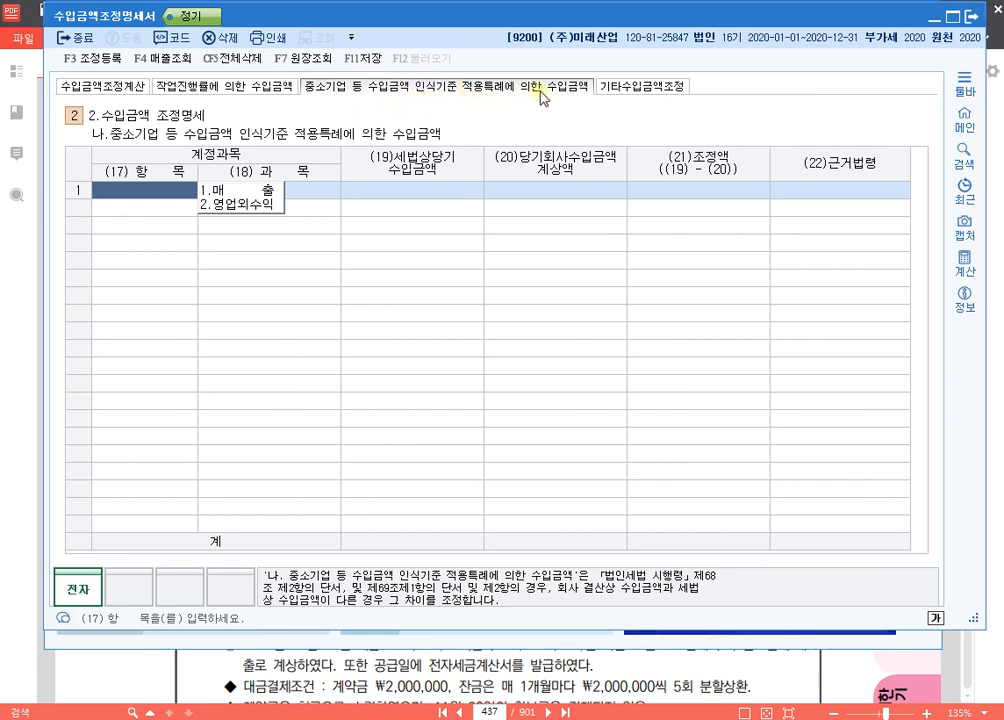
Step: Circle 중소기업, 수입금액 인식기준 and 특례 in the section's name with blue freehand strokes
key("ctrl+F1")
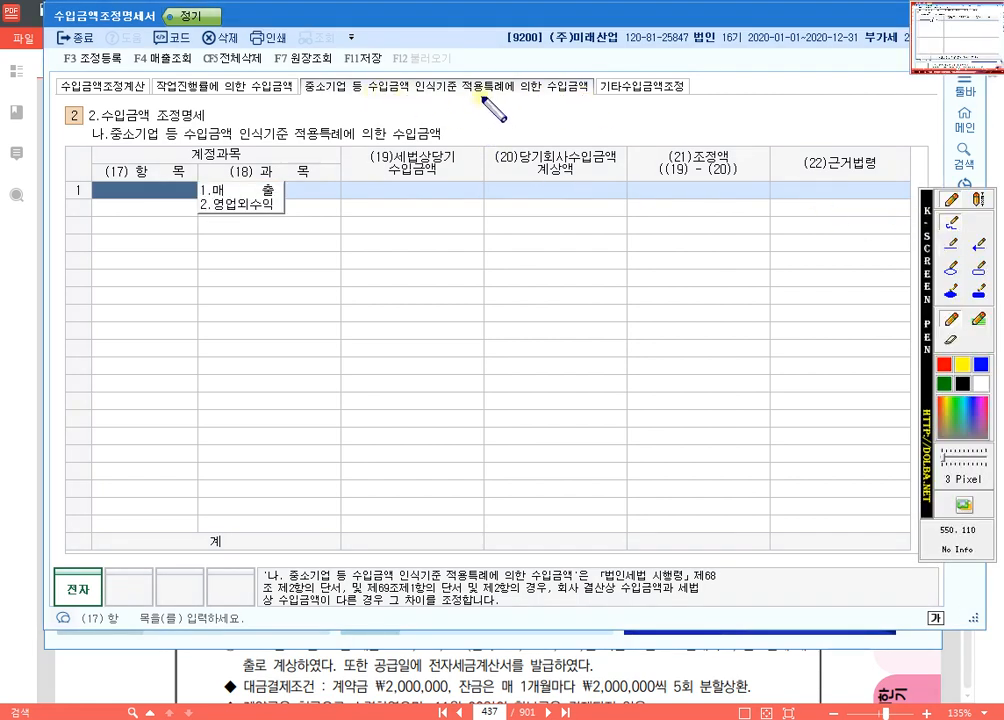
mouse_move(347, 96)
left_mouse_down()
mouse_move(299, 88)
mouse_move(330, 100)
mouse_move(394, 73)
mouse_move(459, 90)
mouse_move(395, 106)
left_mouse_up()
mouse_move(499, 96)
left_mouse_down()
mouse_move(488, 72)
mouse_move(502, 98)
left_mouse_up()
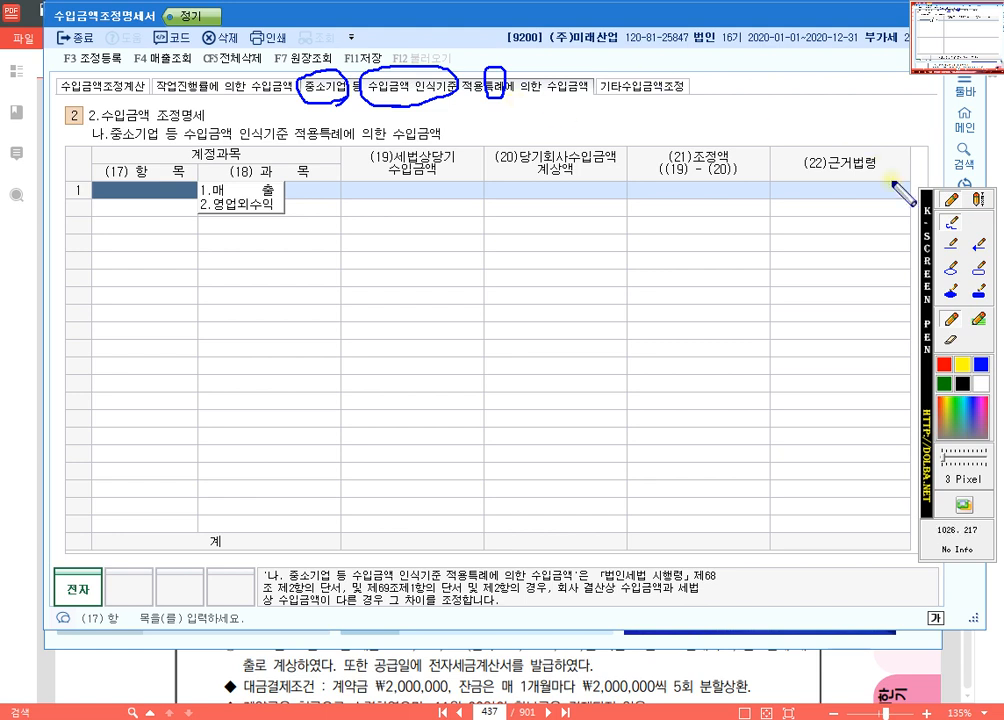
Step: Add the blue text note "1) 단기건설공사 => 완성기준 적용" above the 중소기업 특례 table
left_click(979, 199)
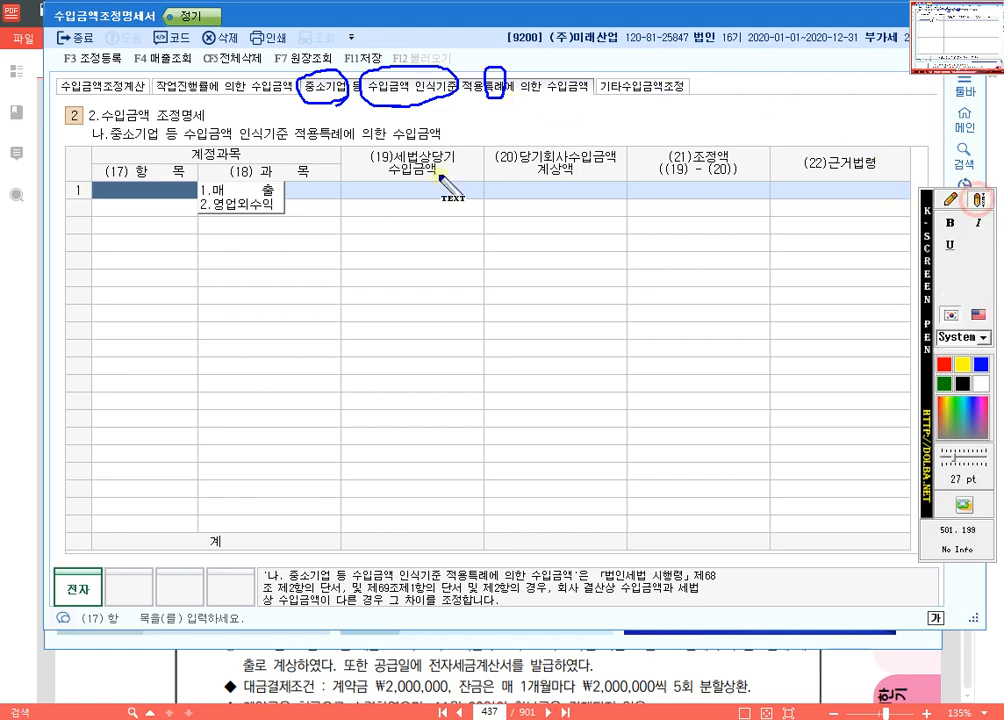
left_click(469, 117)
type("1")
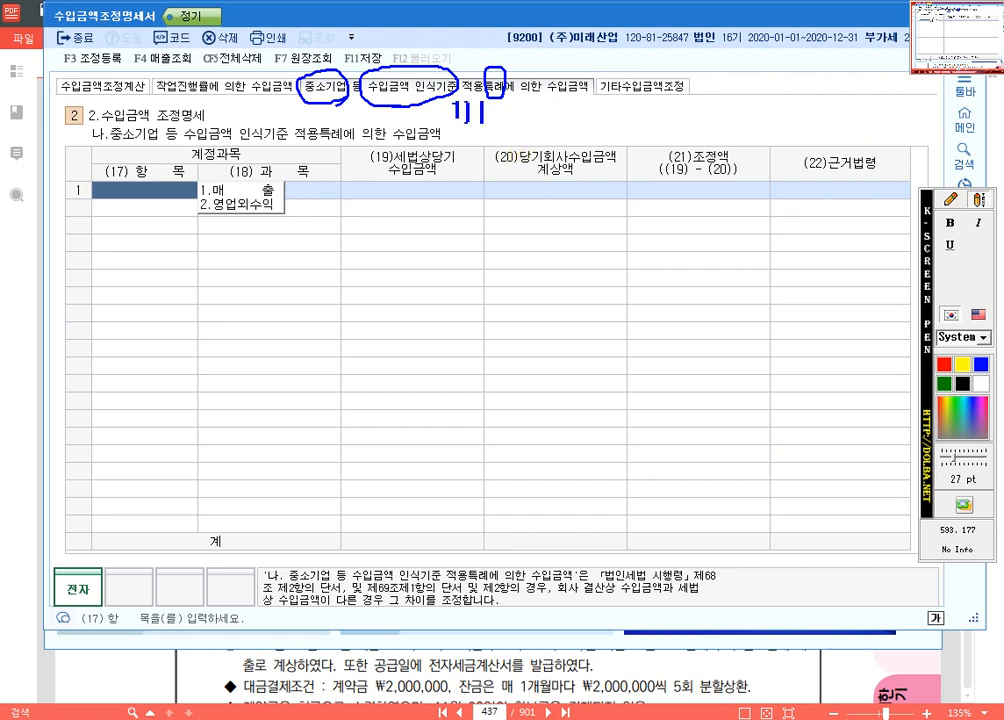
type(") eksrlrjstjfrhdtl")
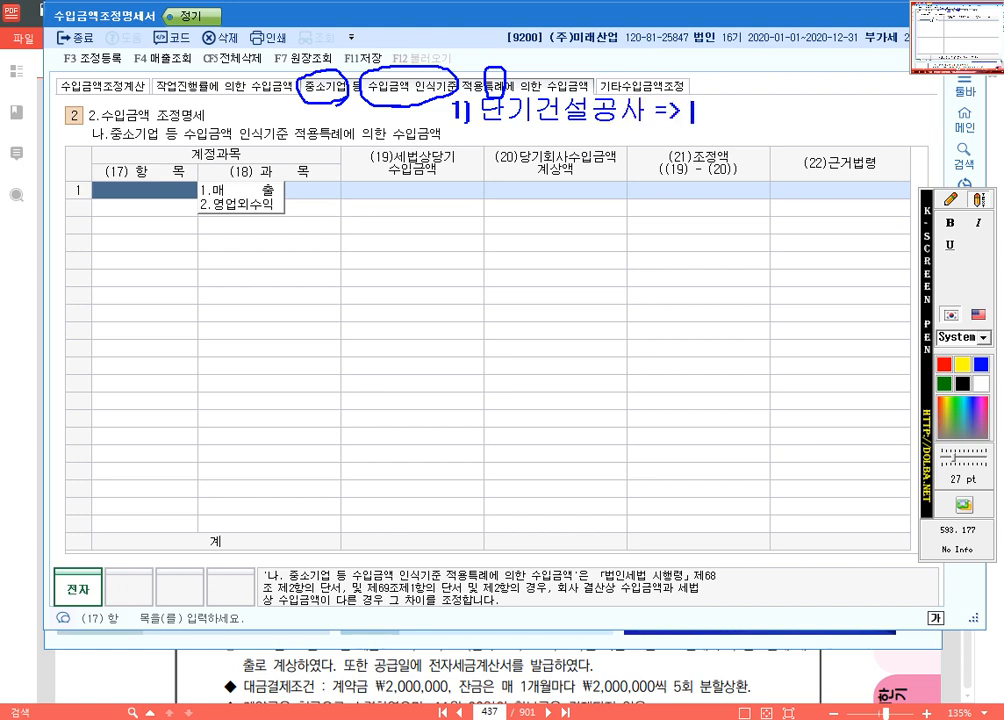
type("=> dhkstjdrlwns ")
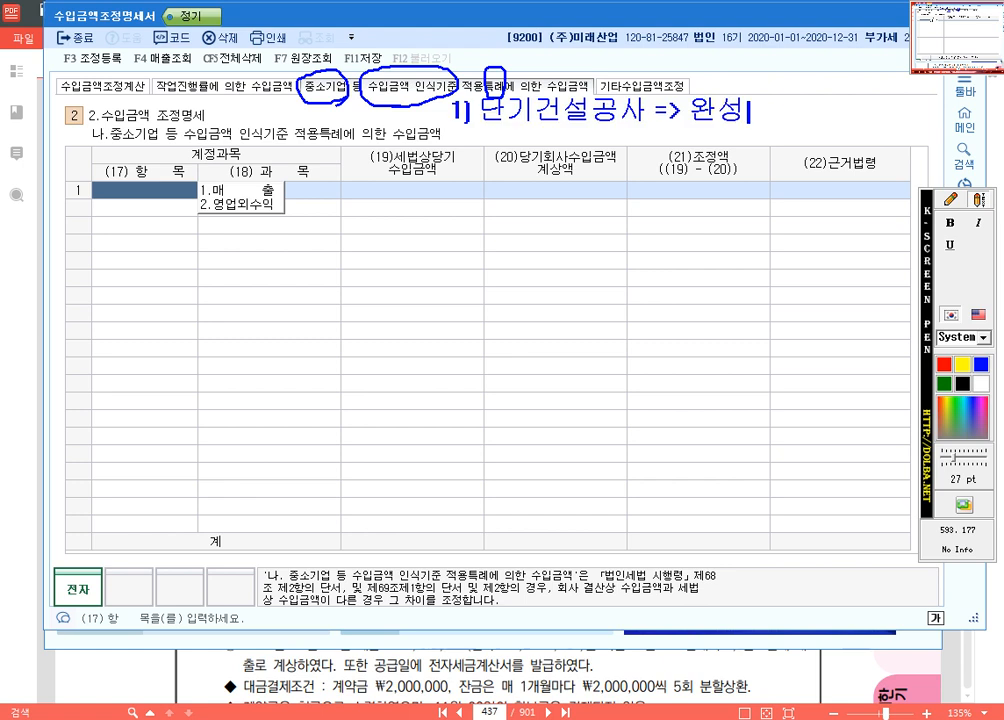
type("wjr")
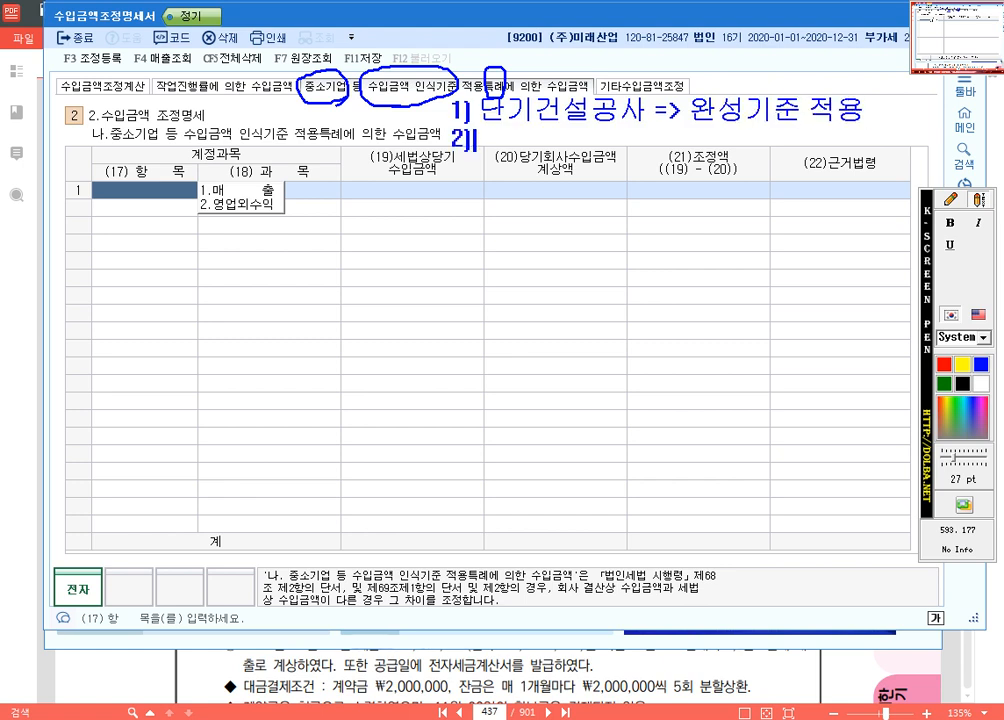
type("dyd")
Step: Add the second note line "2) 장기할부매출 => 회수기일도래기준 적용" below the first
key("Return")
type("2) wkdrlgkfqnaocnf")
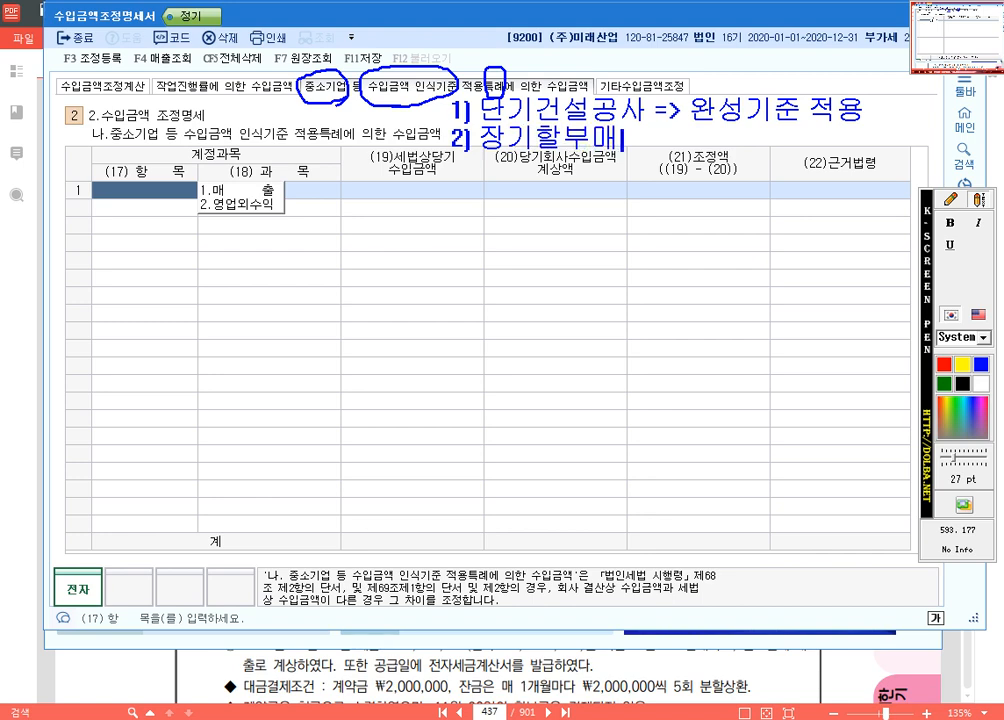
type(" =>")
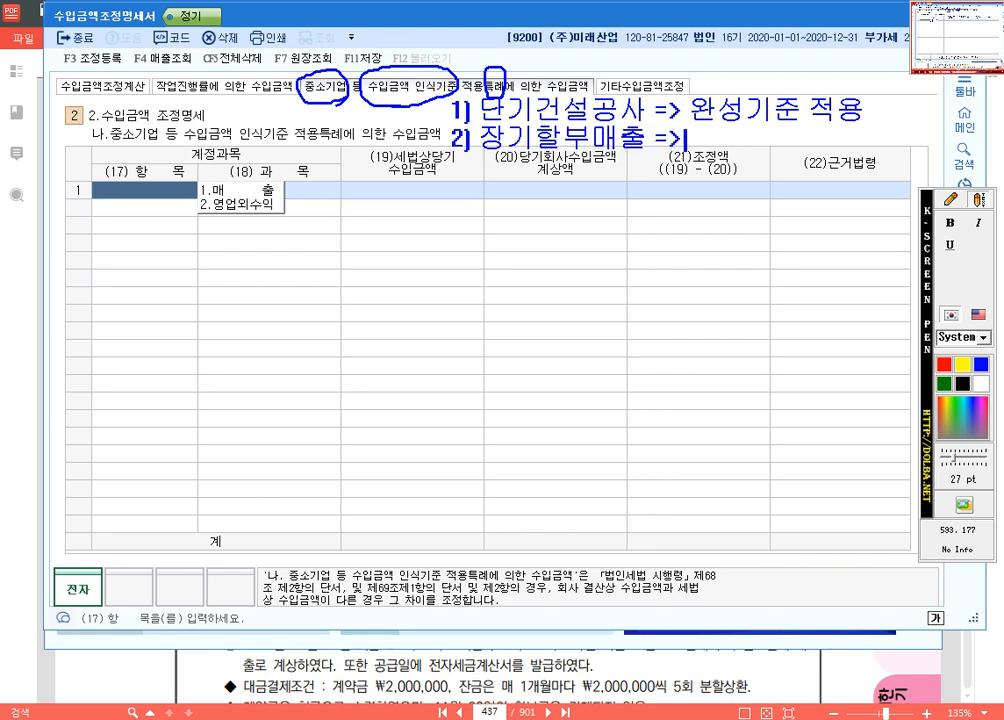
type(" ghltnrldlfehfo")
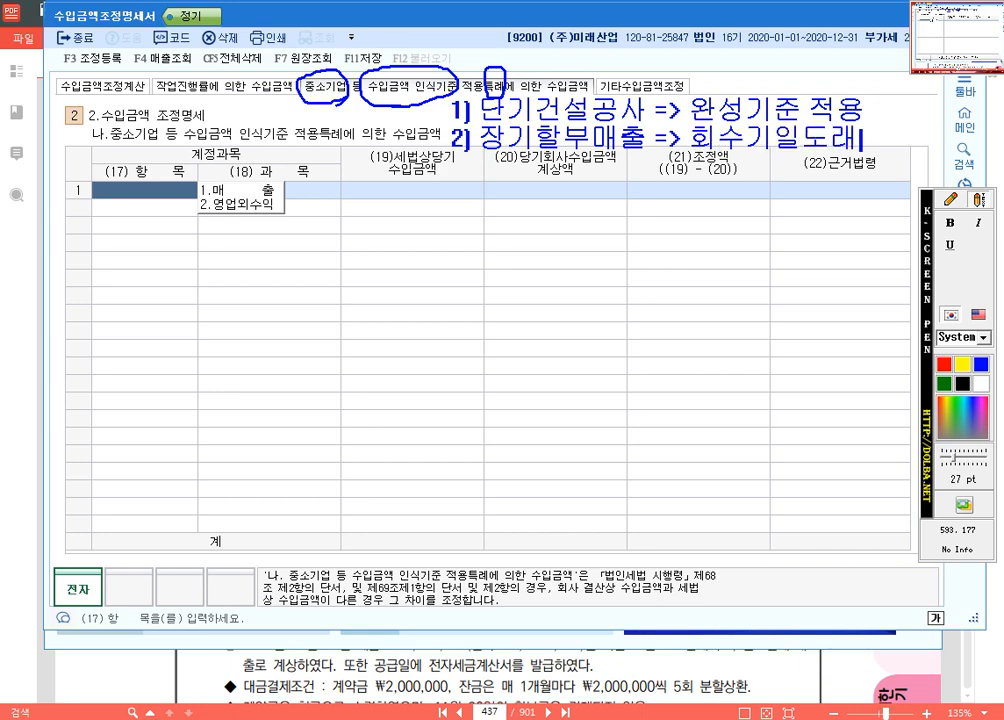
type("rlwns wjrdyd")
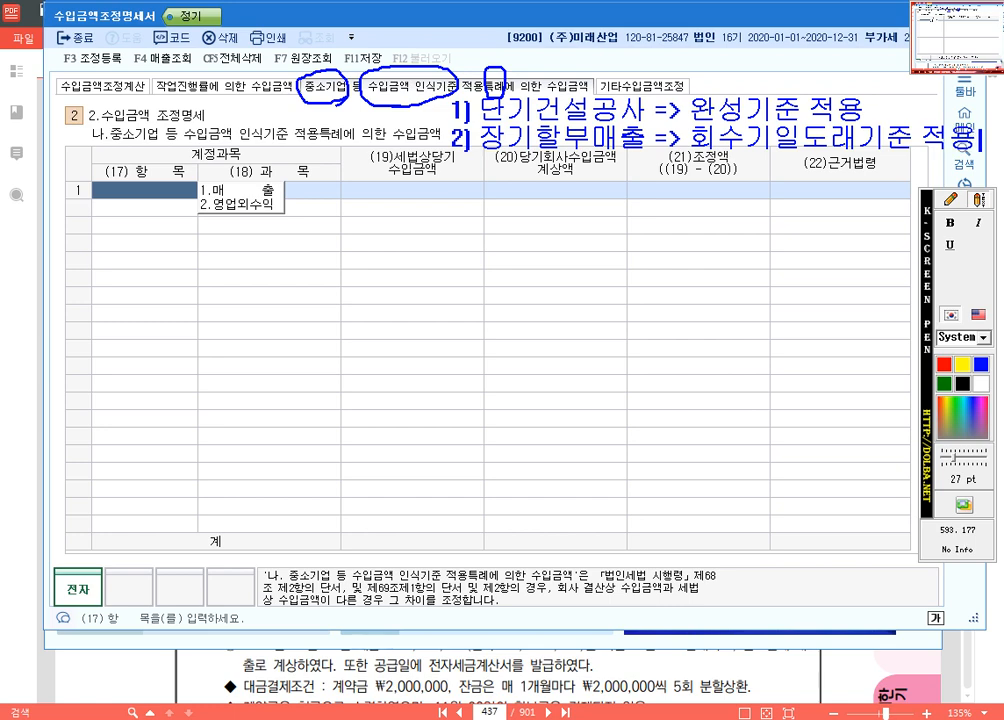
Step: Mark the (19), (20) and (21) column headers and bracket the two note lines with blue freehand strokes
left_click(951, 199)
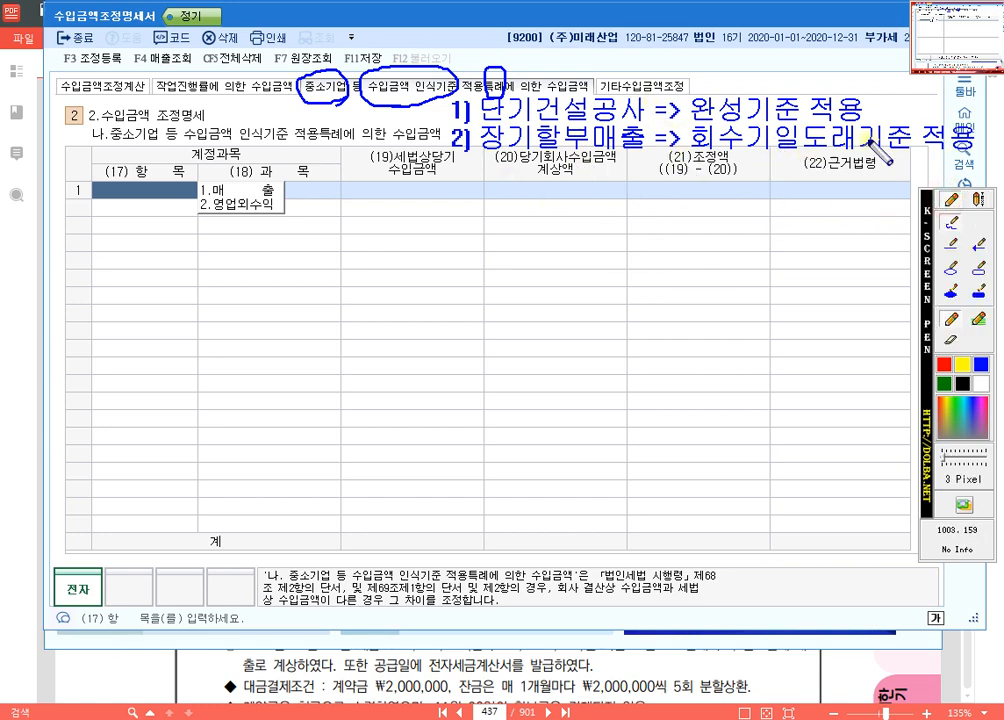
left_click_drag(421, 180, 400, 185)
mouse_move(575, 184)
left_mouse_down()
mouse_move(531, 185)
mouse_move(567, 184)
left_mouse_up()
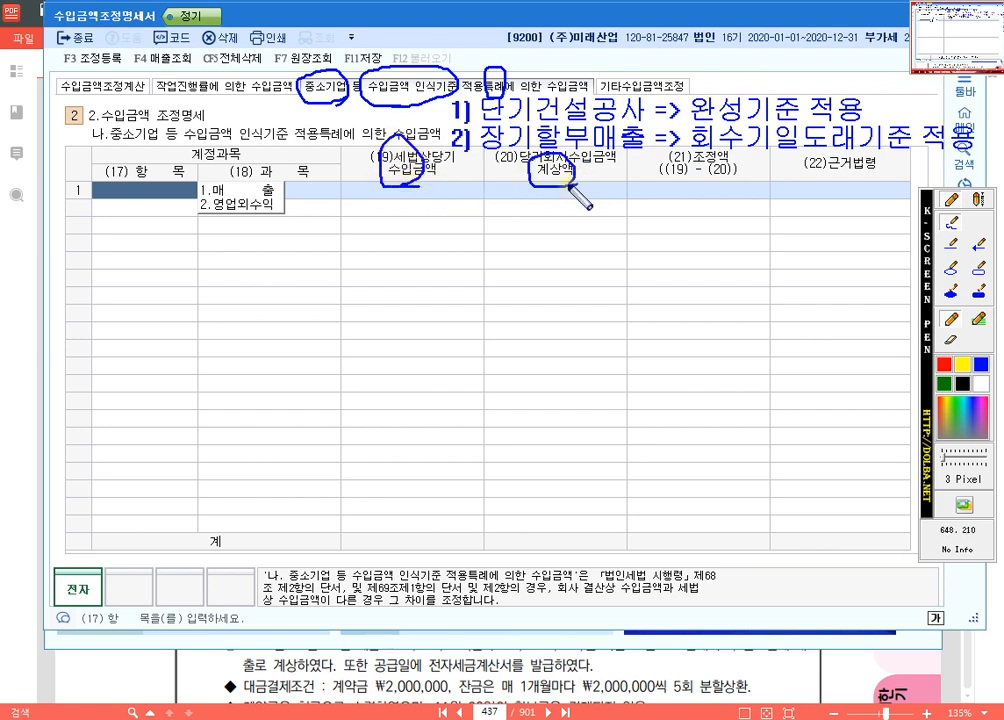
left_click_drag(696, 190, 725, 194)
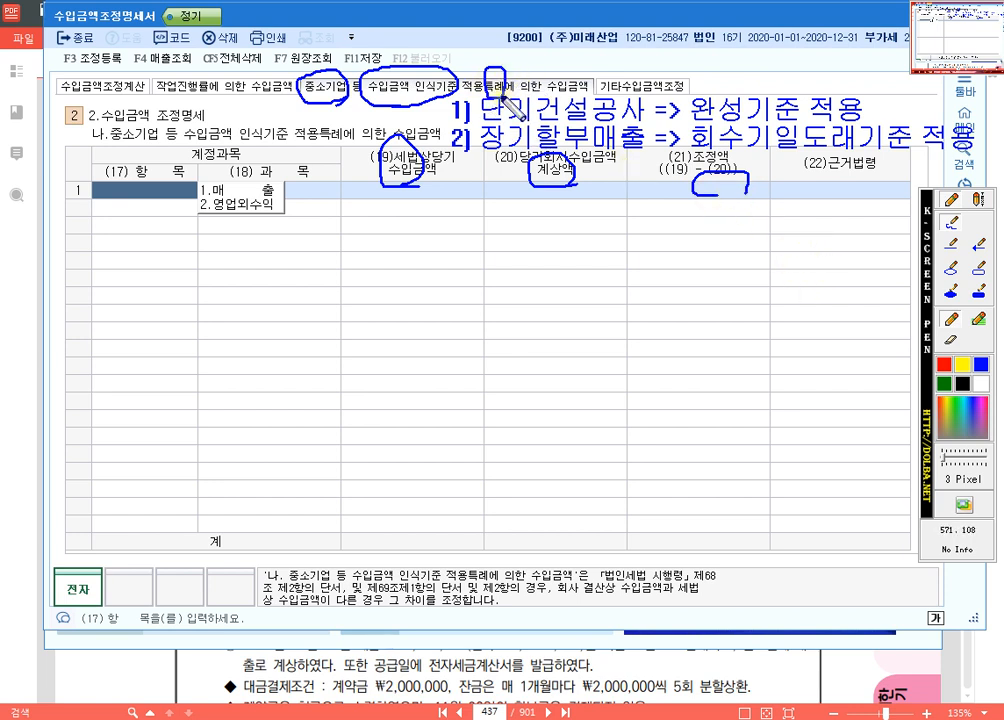
left_click_drag(456, 98, 446, 134)
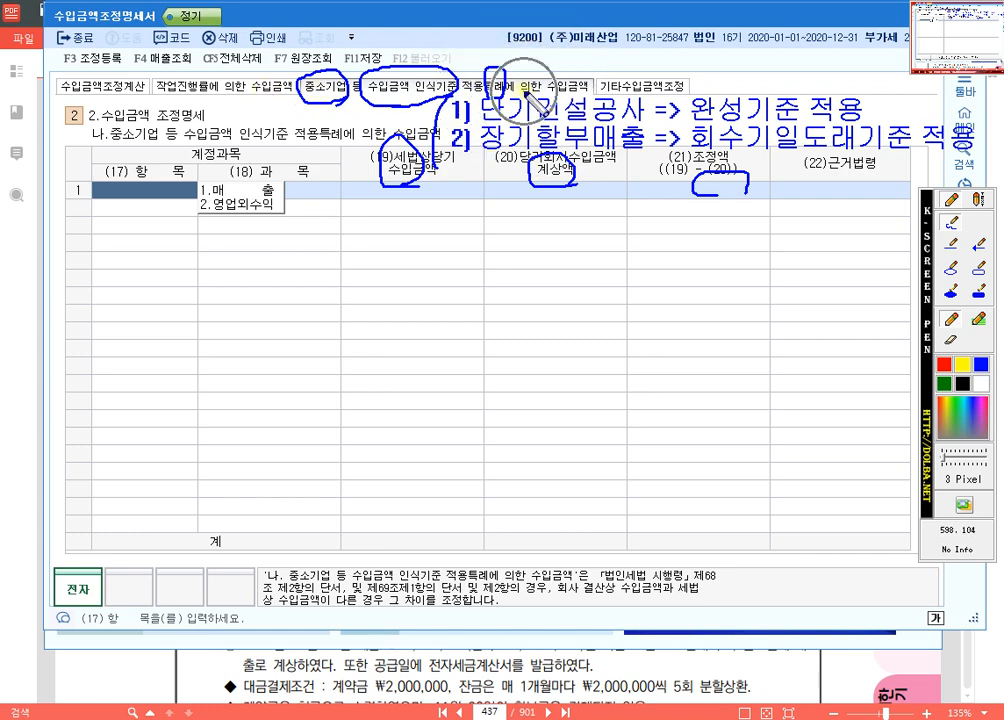
Step: Clear the screen annotations and open the 기타수입금액조정 section of the form
key("Escape")
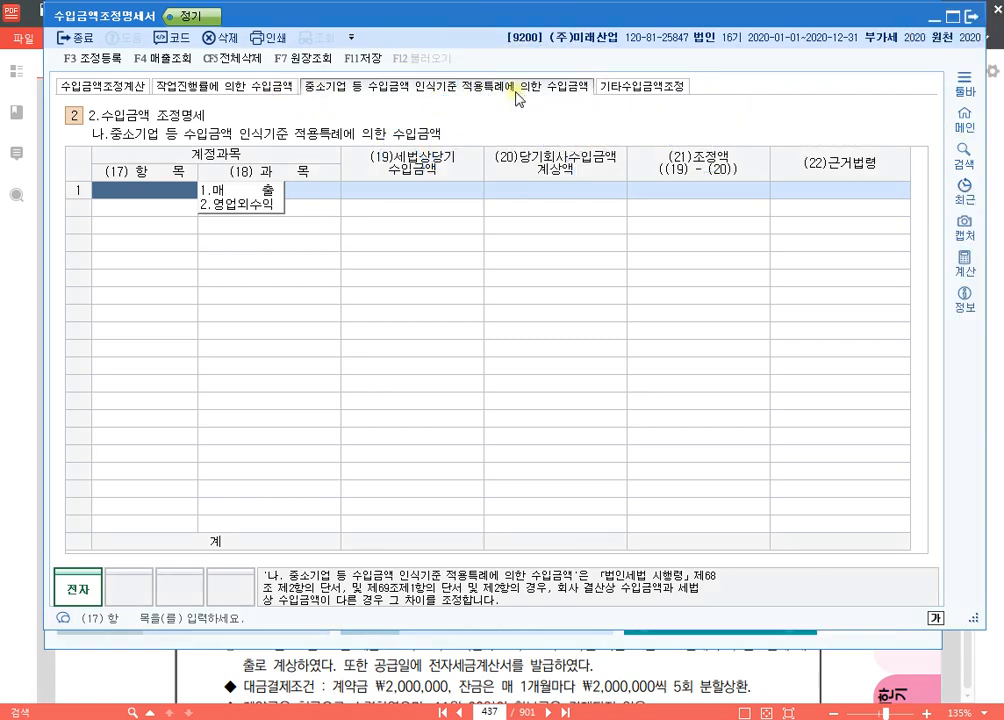
left_click(662, 86)
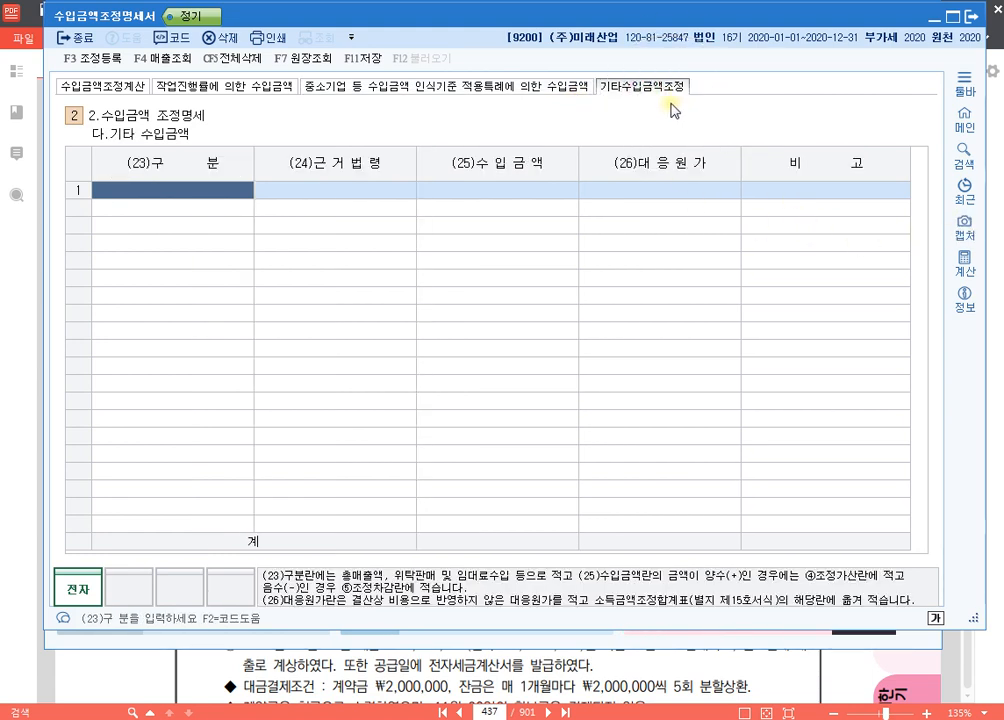
Step: Add a blue text note over the 기타 수입금액 table reading "ex)" with "위탁매출누락" on the line below
key("ctrl+F12")
left_click(977, 197)
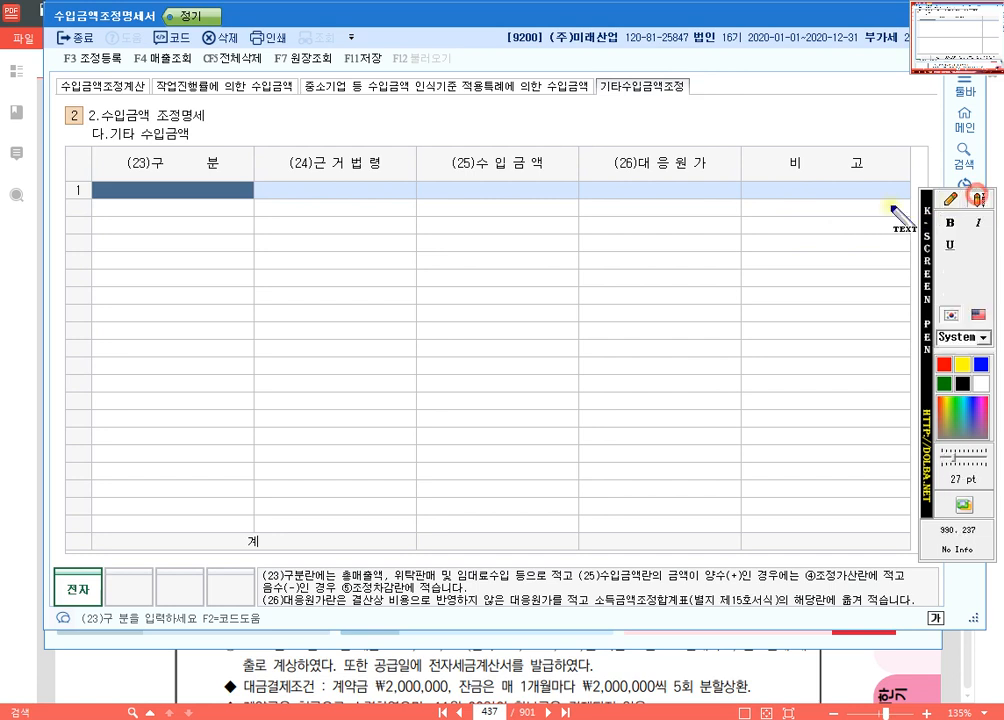
left_click(264, 208)
type("ㅌx")
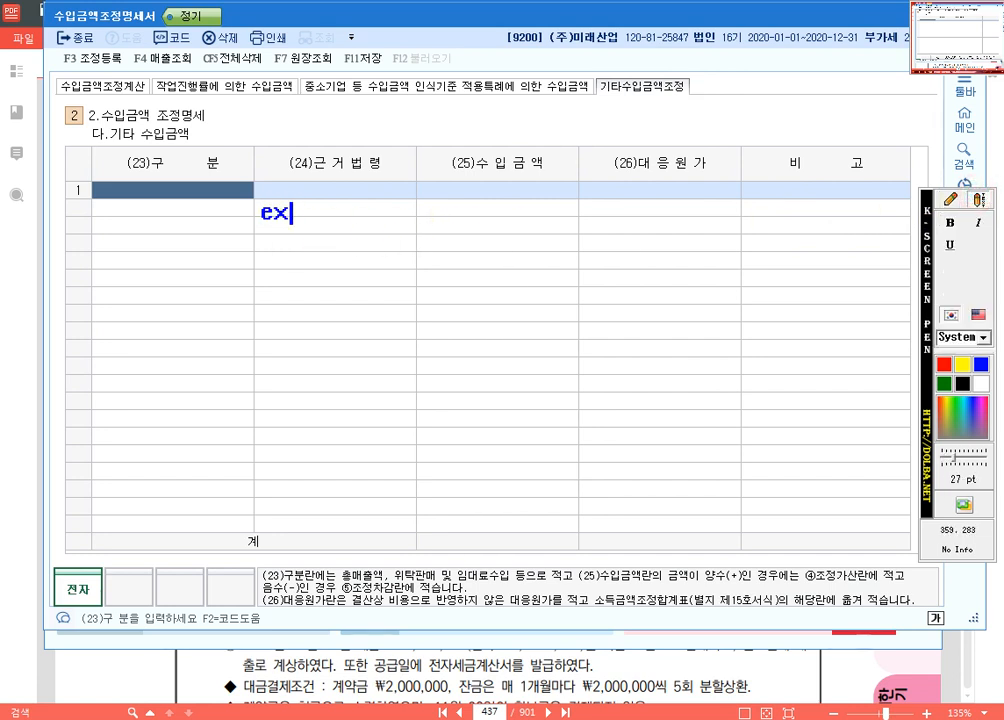
type(")")
key("Return")
type("위탁맺")
type("출누락")
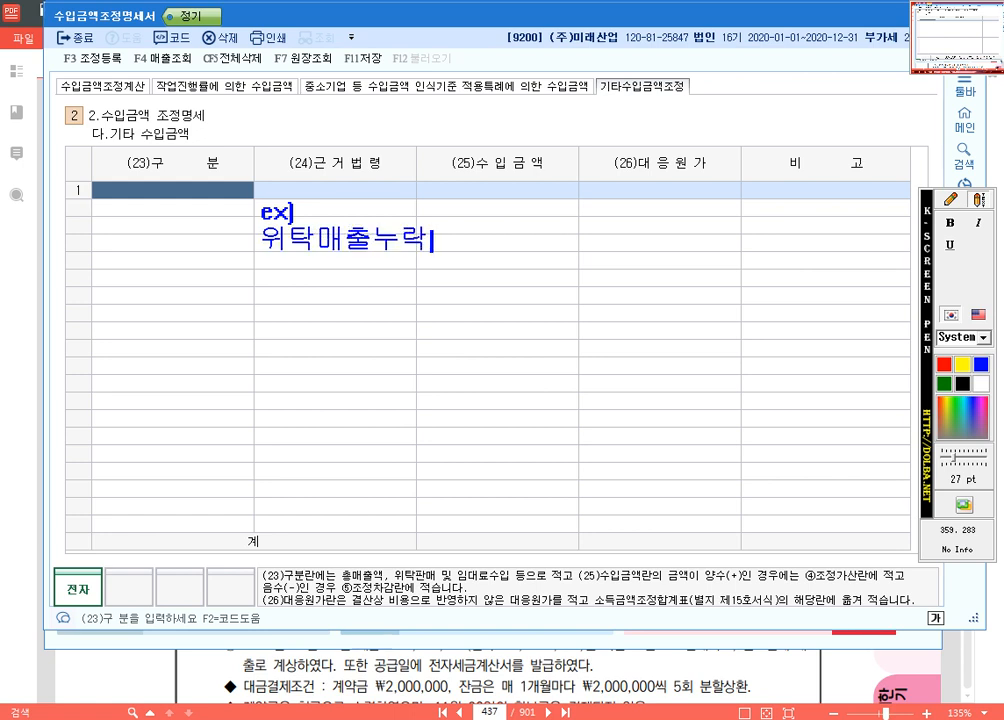
Step: Add the lines "시용매출누락" and "상품권매출 과대계상" to the example note
key("Return")
type("시용매출누락")
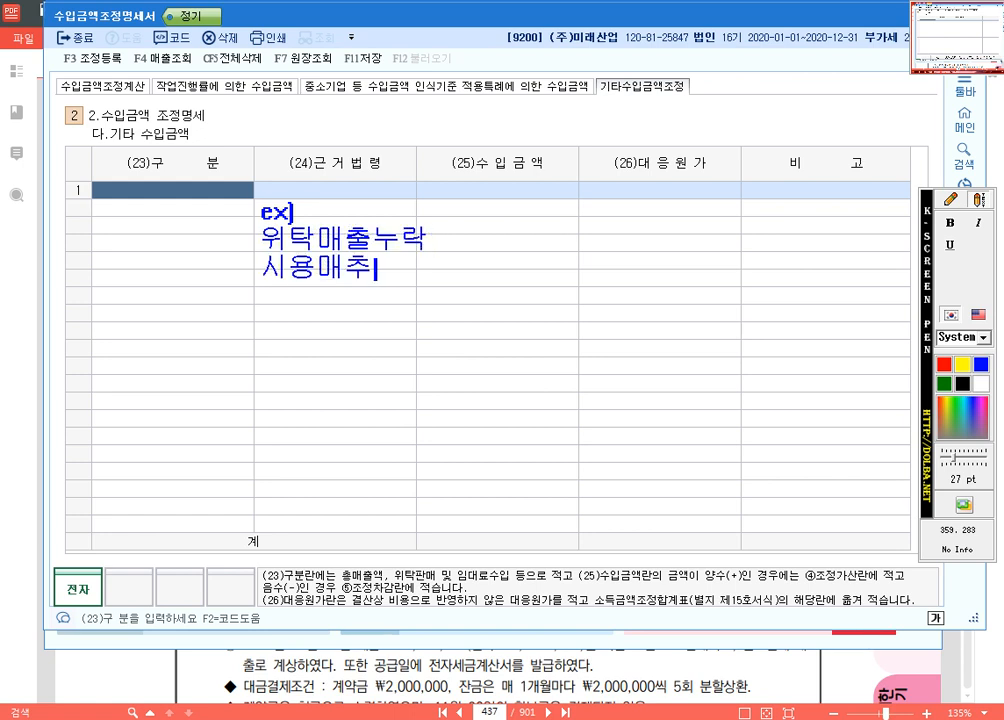
key("Return")
type("상")
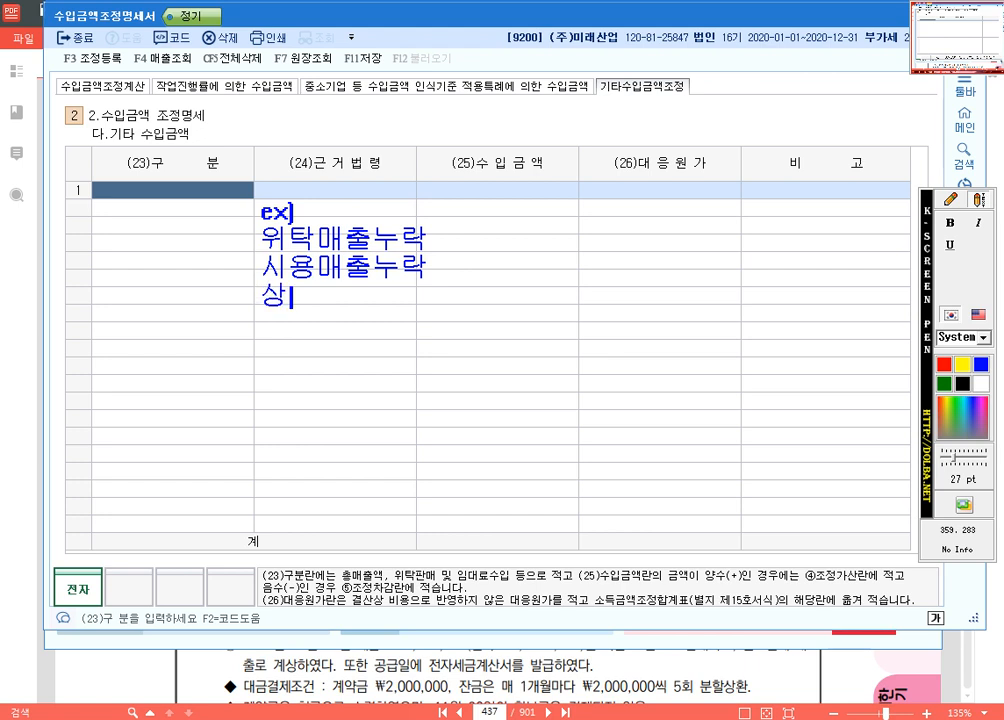
type("품궈권매출 과대")
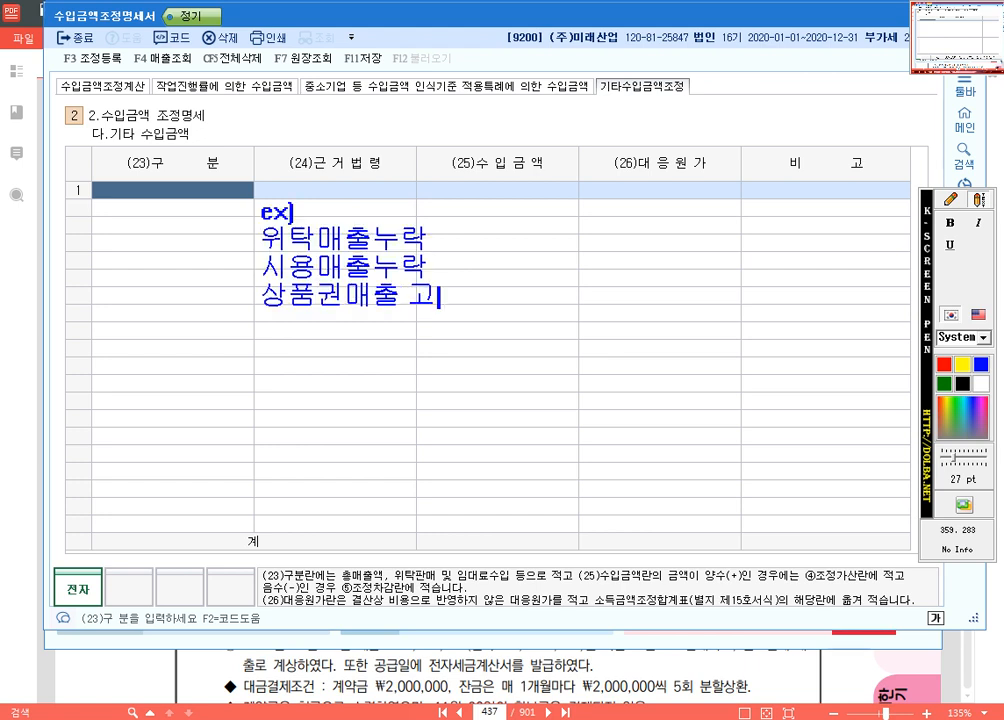
type("계상")
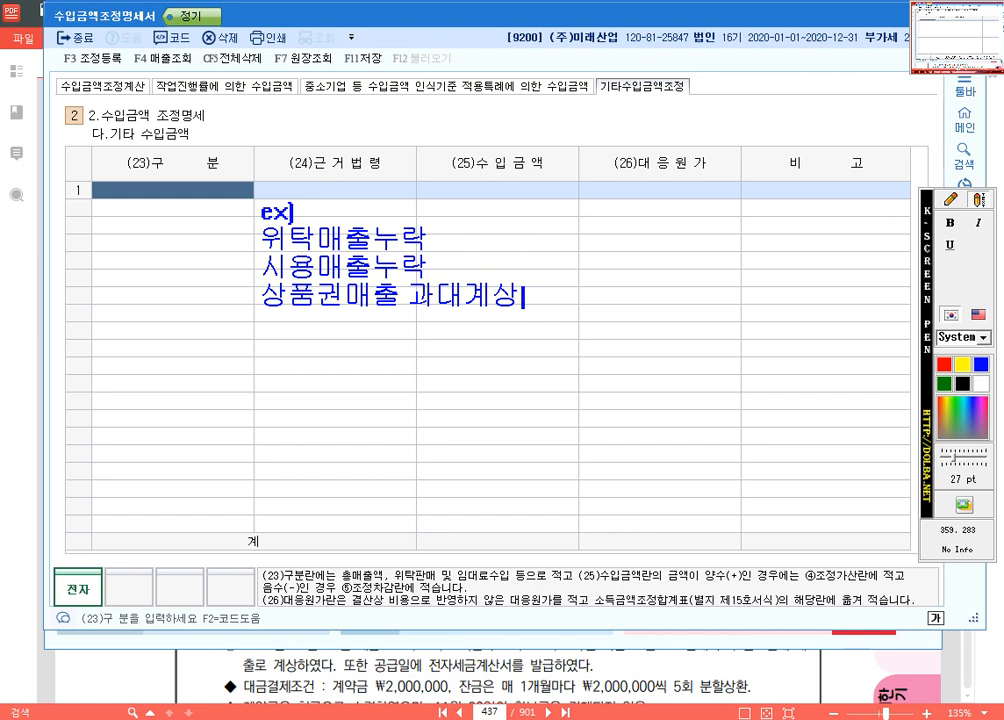
Step: Circle 수입금액 in the form title, bracket the example list and put blue pen dots beside its lines
left_click(962, 198)
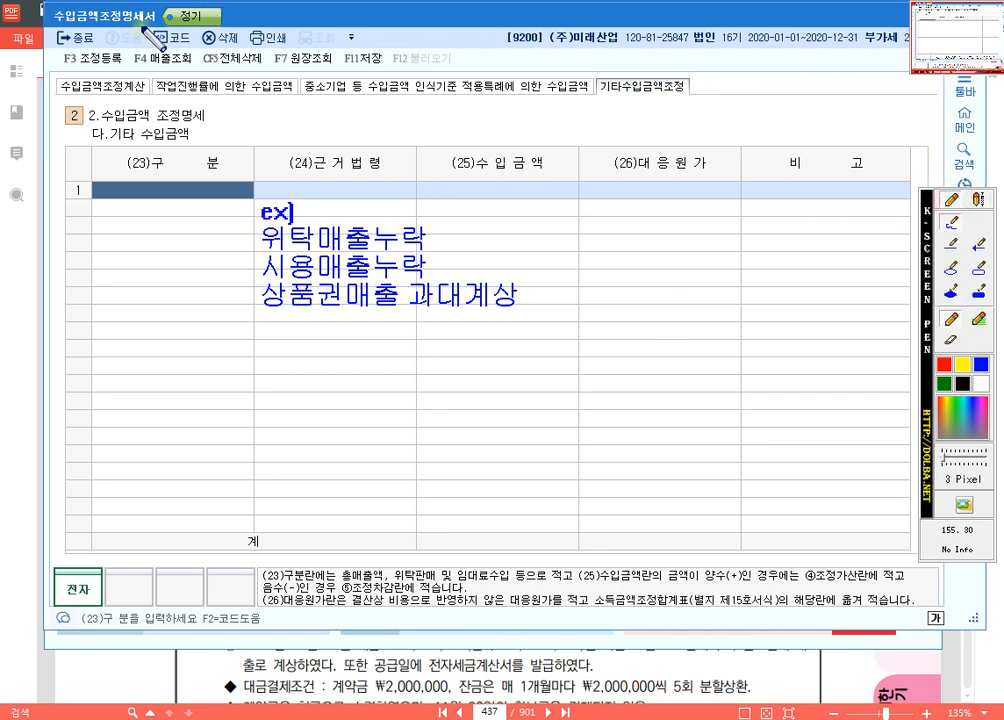
mouse_move(100, 12)
left_mouse_down()
mouse_move(35, 35)
mouse_move(128, 52)
left_mouse_up()
left_click_drag(255, 227, 262, 366)
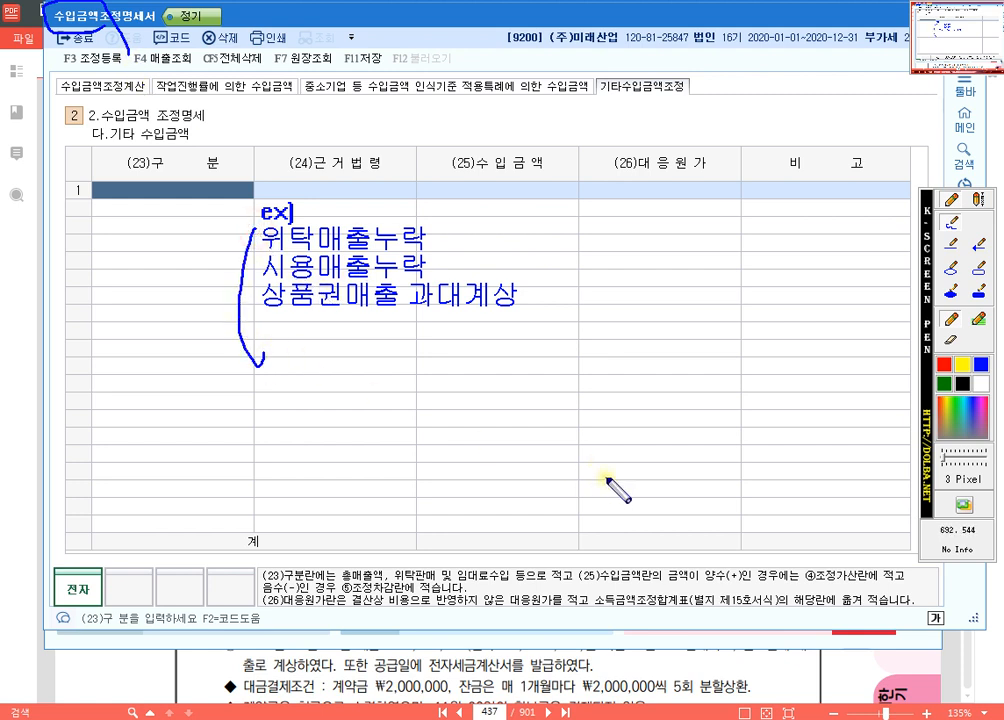
left_click(477, 236)
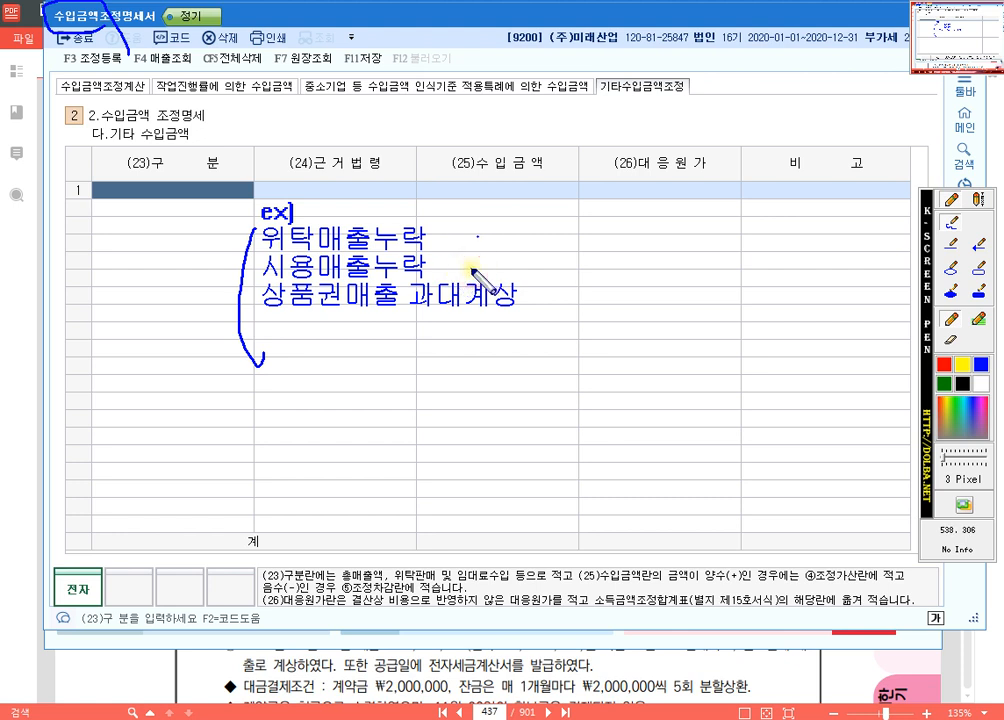
left_click(471, 267)
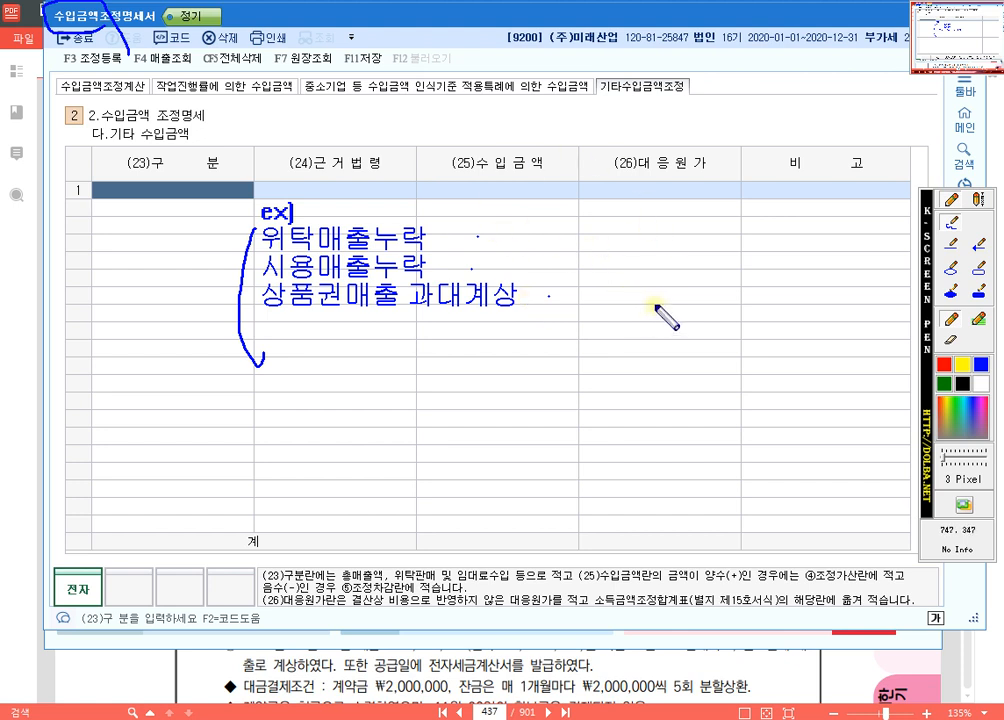
Step: Clear the annotations, return to the 수입금액조정계산 section and switch to the 수입금액조정명세서 작성사례 page in 알PDF
key("Escape")
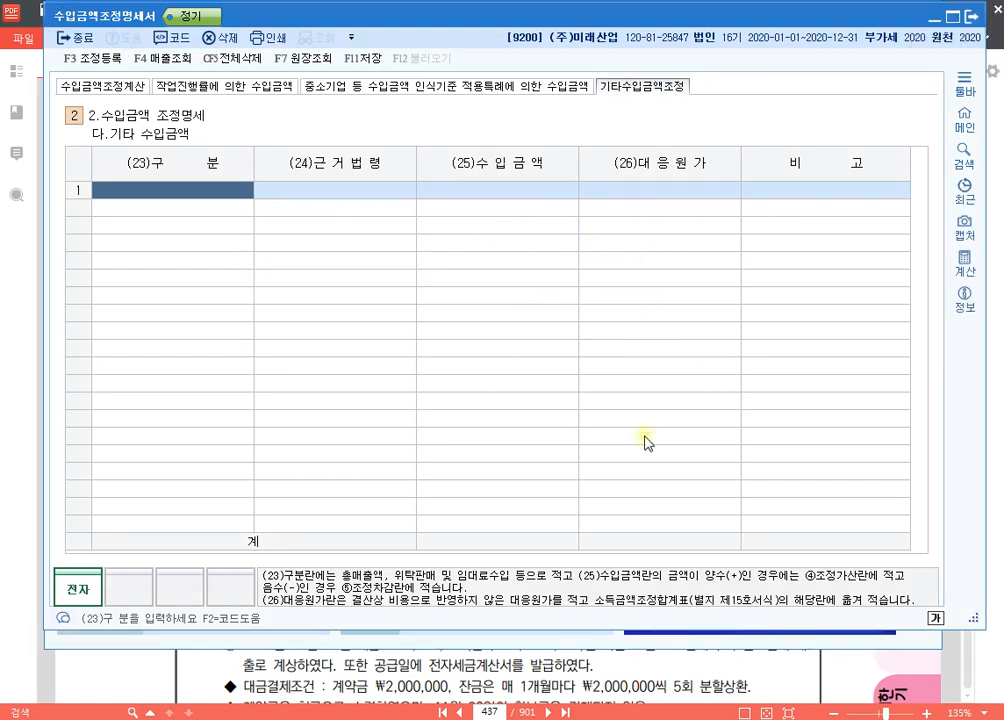
left_click(118, 88)
left_click(652, 665)
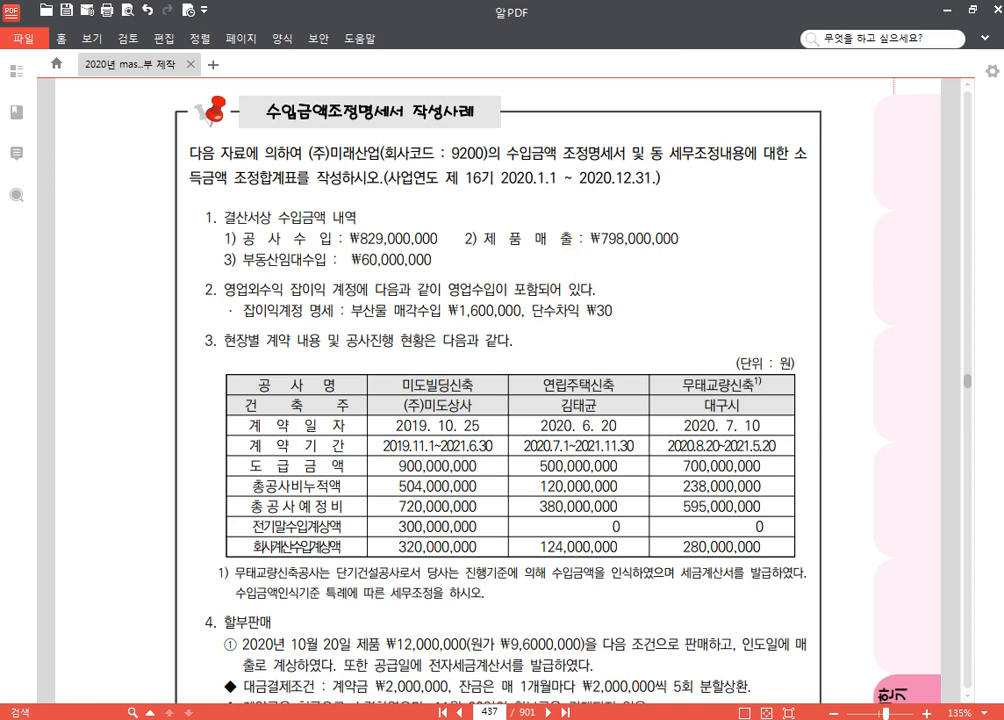
Step: Switch to KcLep, set the first row's 항목 to 매출 and consult the account code list for its 계정과목
key("alt+Tab")
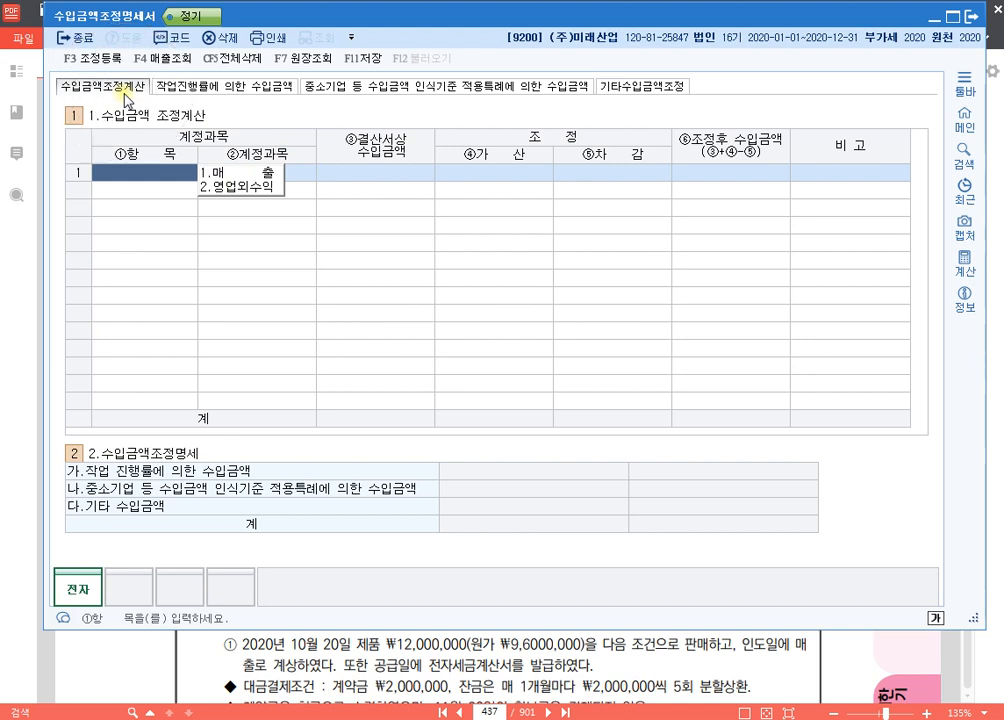
type("1")
key("Return")
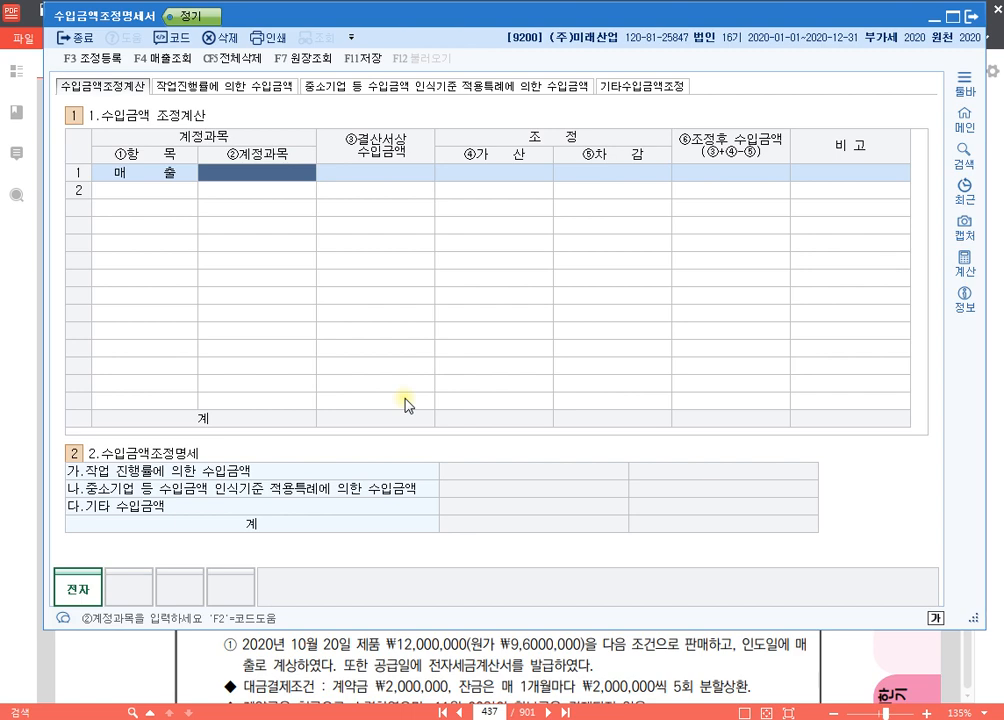
key("F2")
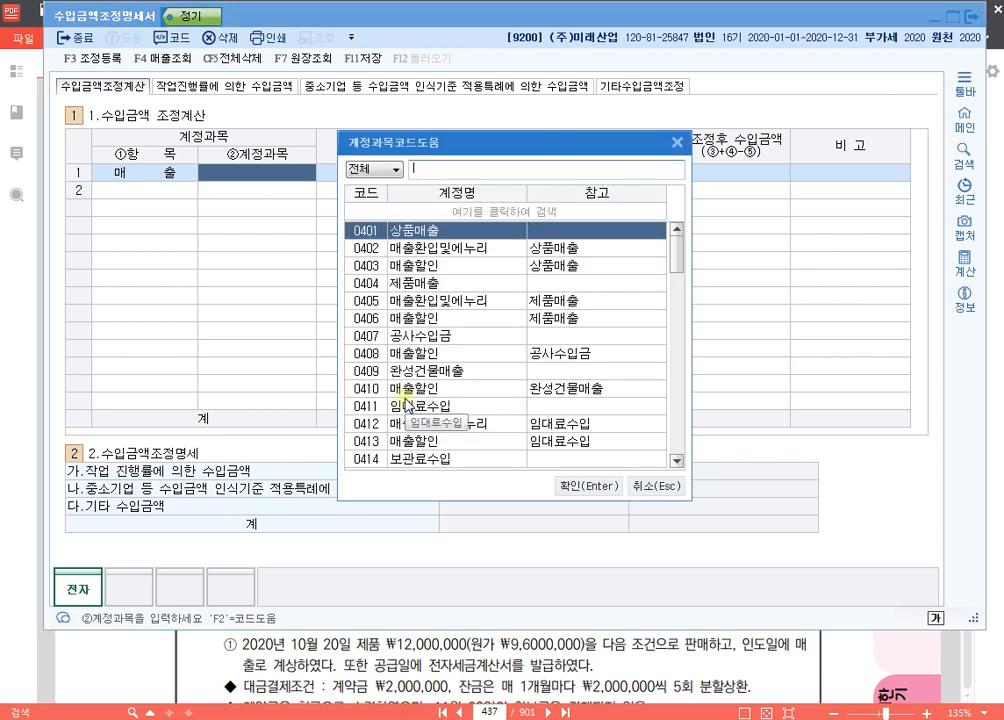
key("Escape")
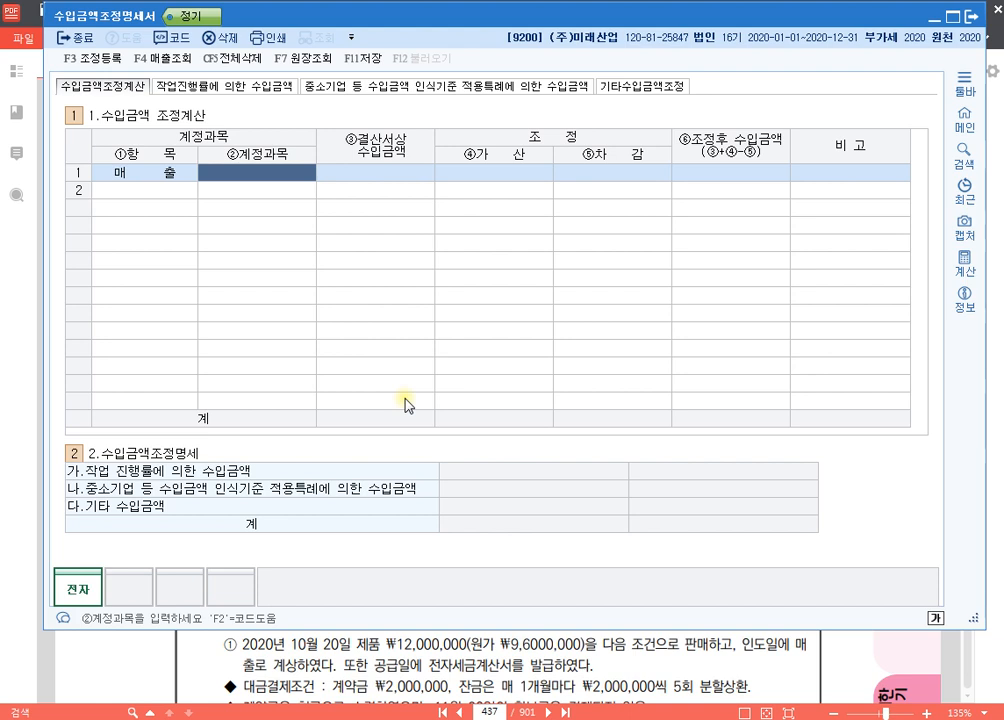
Step: View the 매출조회 list, marking account codes 0404 to 0411 with a blue pen line, and close it
key("F4")
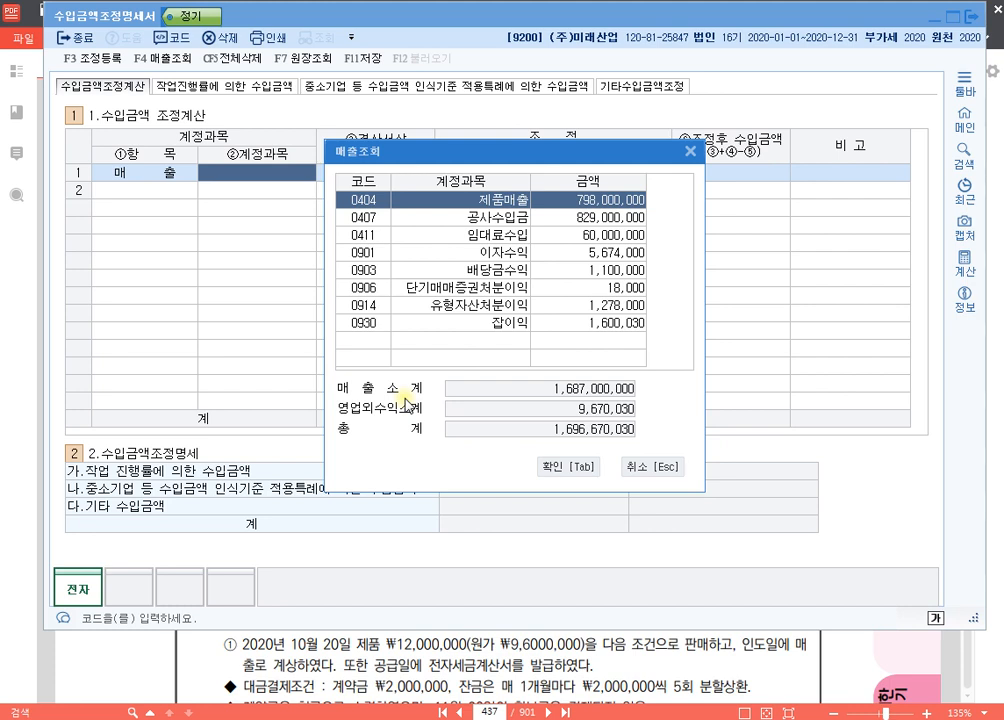
key("ctrl+1")
left_click_drag(355, 191, 350, 240)
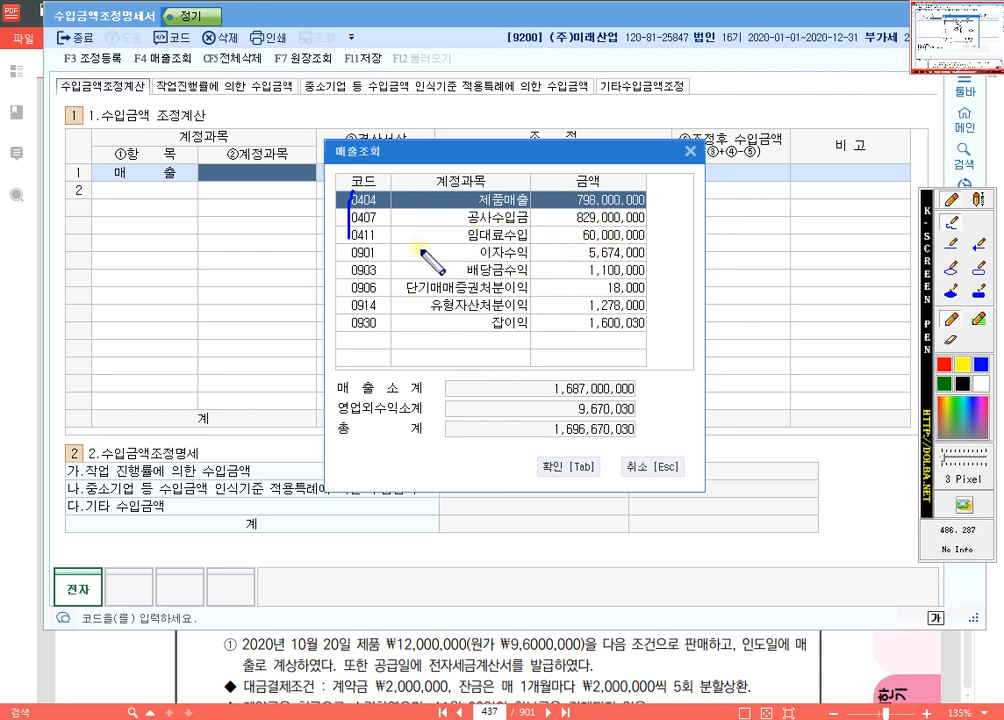
key("Escape")
key("Escape")
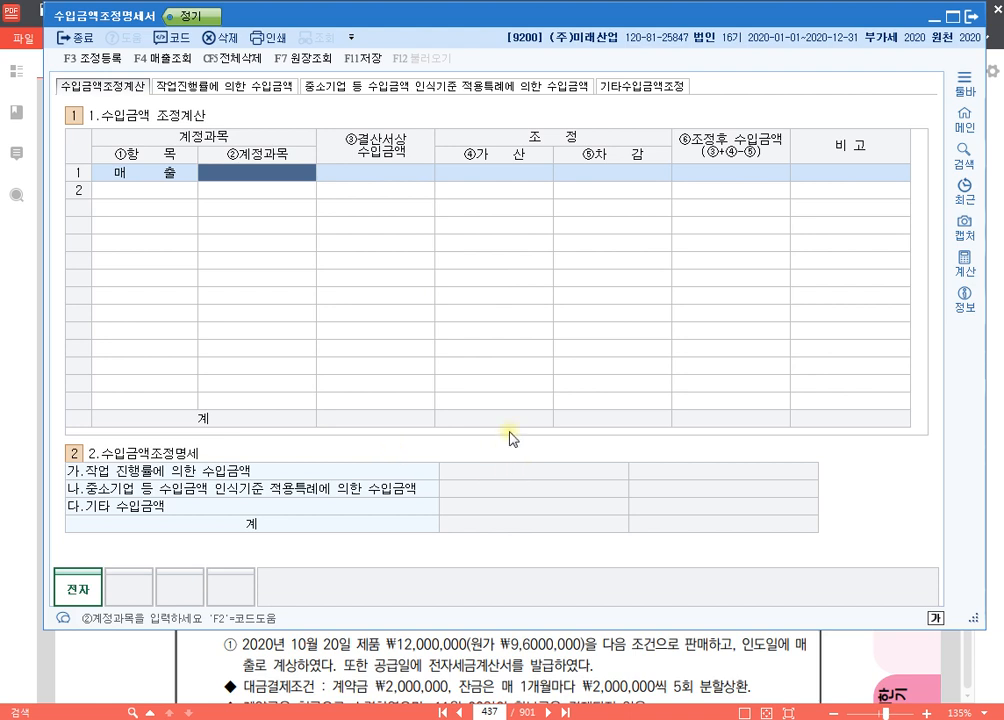
Step: Fill the first 매출 row with 공사수입금 of 829,000,000 from the 매출조회 list
key("F4")
key("Down")
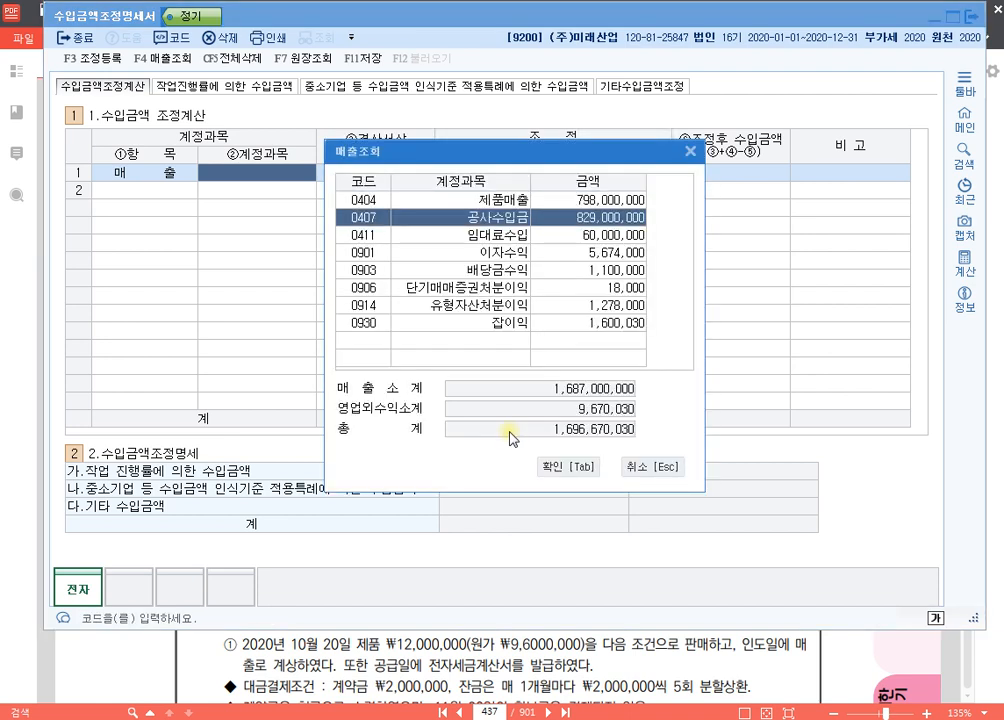
key("Return")
key("Return")
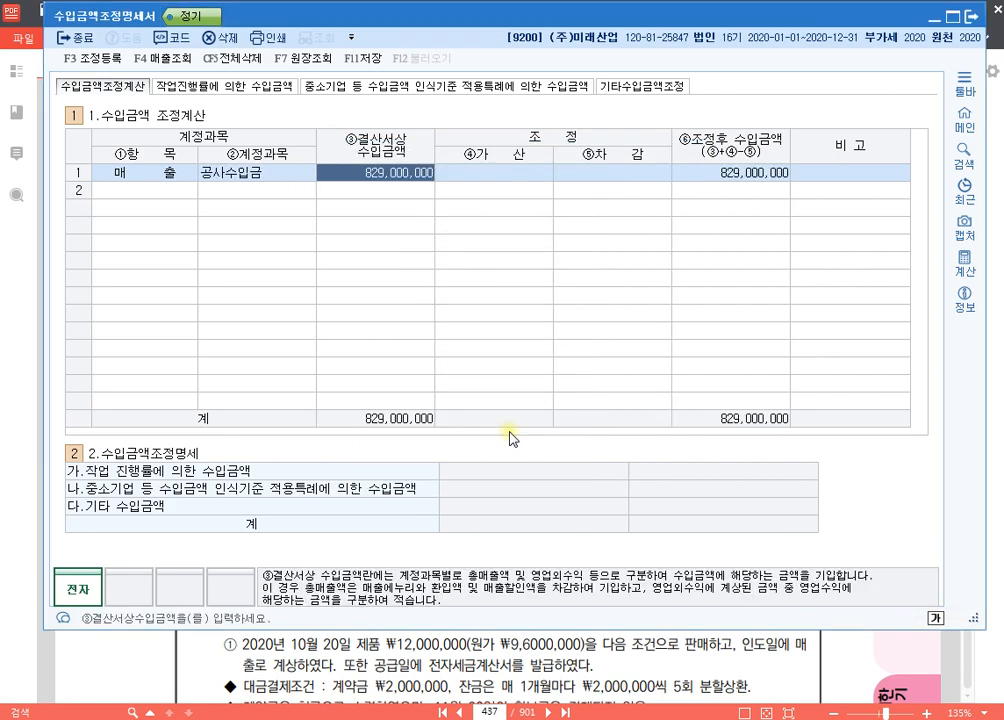
key("Return")
key("Return")
key("Return")
key("Return")
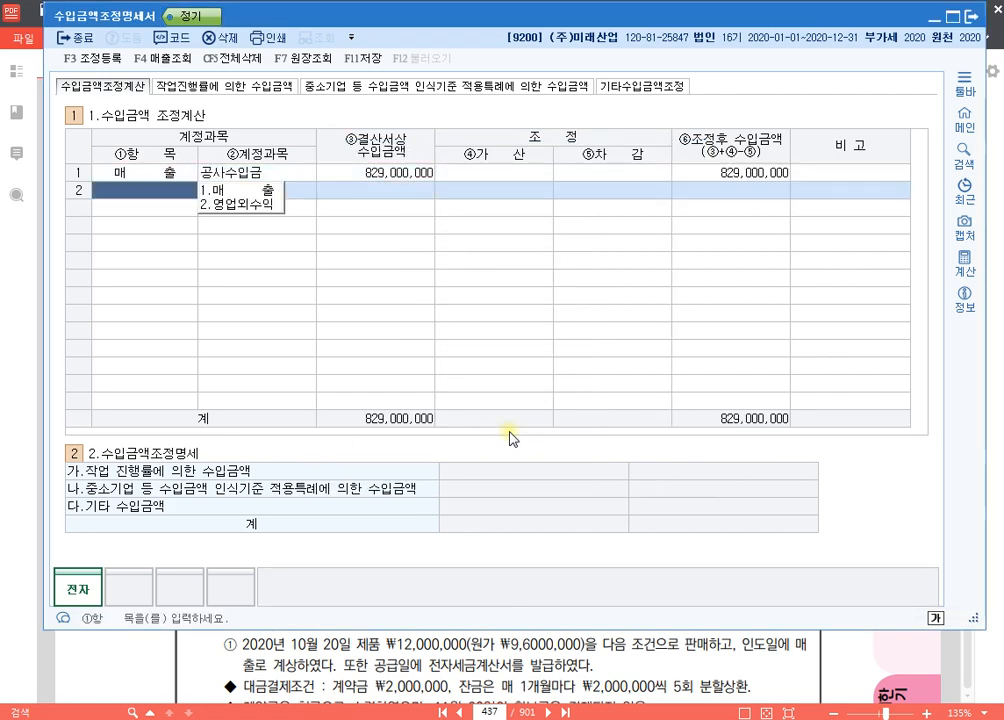
Step: Add a second 매출 row with 제품매출 of 798,000,000 from the 매출조회 list
key("1")
key("Return")
key("F4")
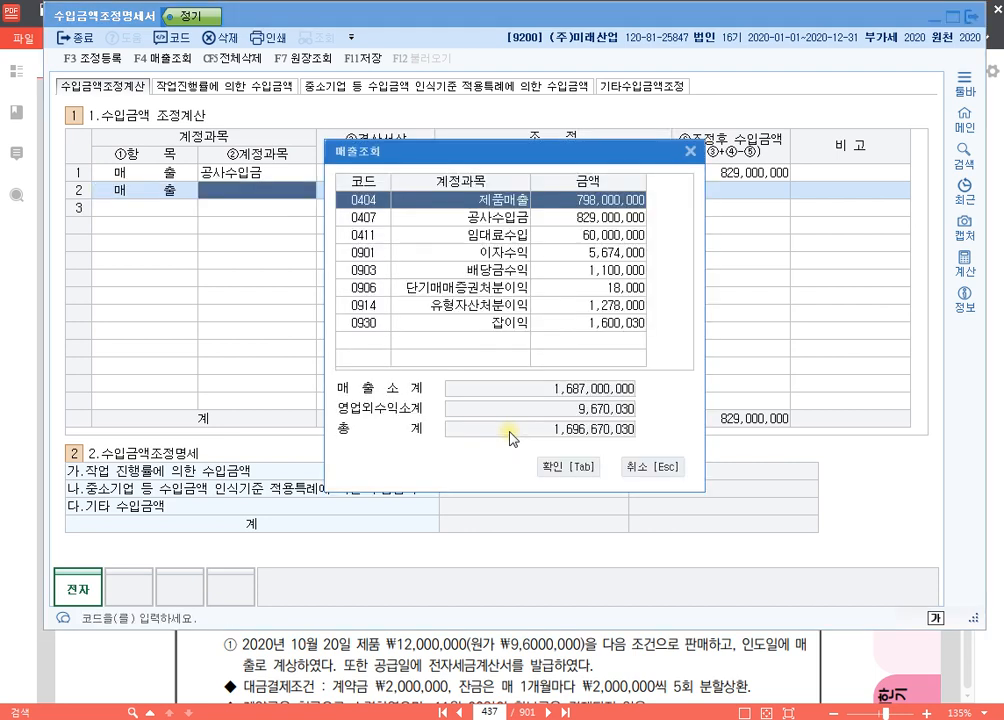
key("Down")
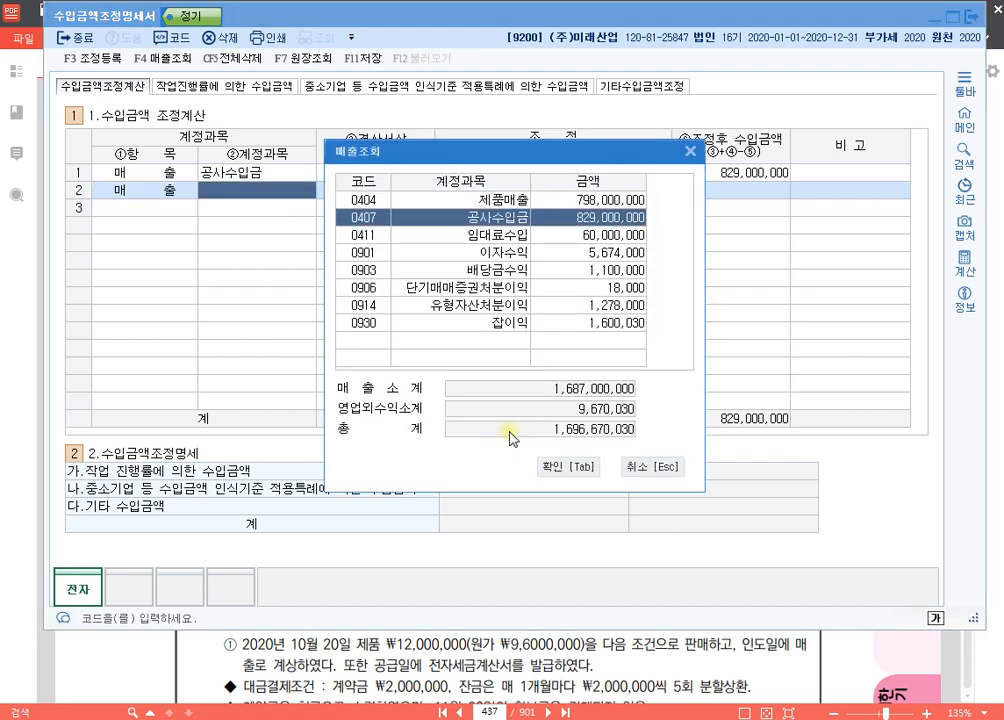
key("Up")
key("Tab")
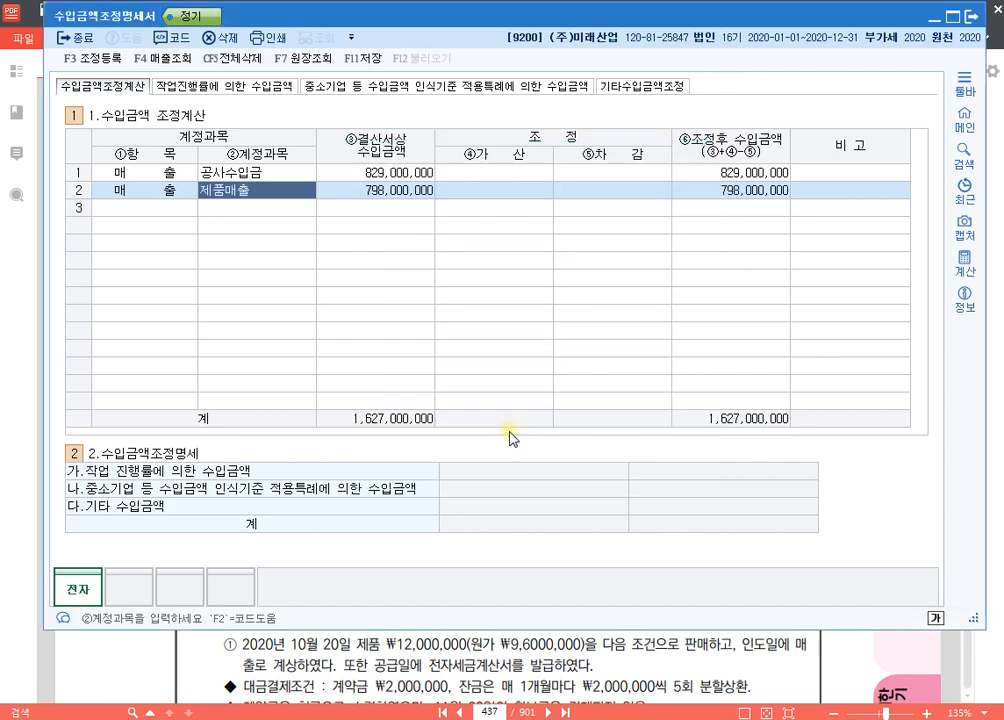
key("Return")
key("Return")
key("Return")
key("Return")
key("Return")
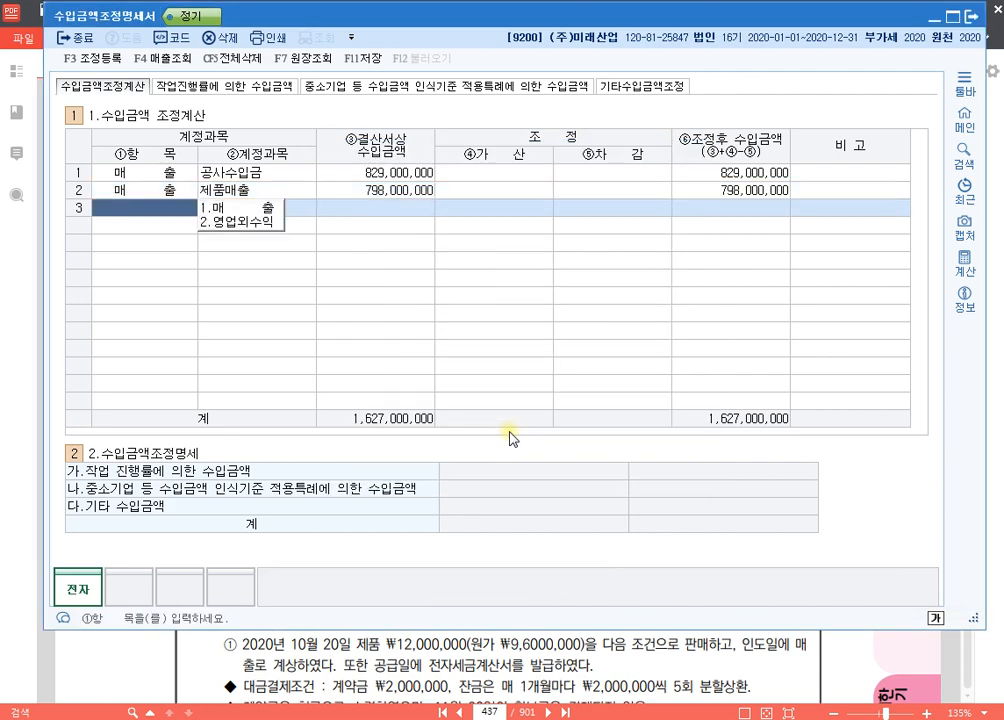
Step: Add a third 매출 row with 임대료수입 of 60,000,000 from the 매출조회 list, keeping 매출 as its 항목
key("1")
key("F4")
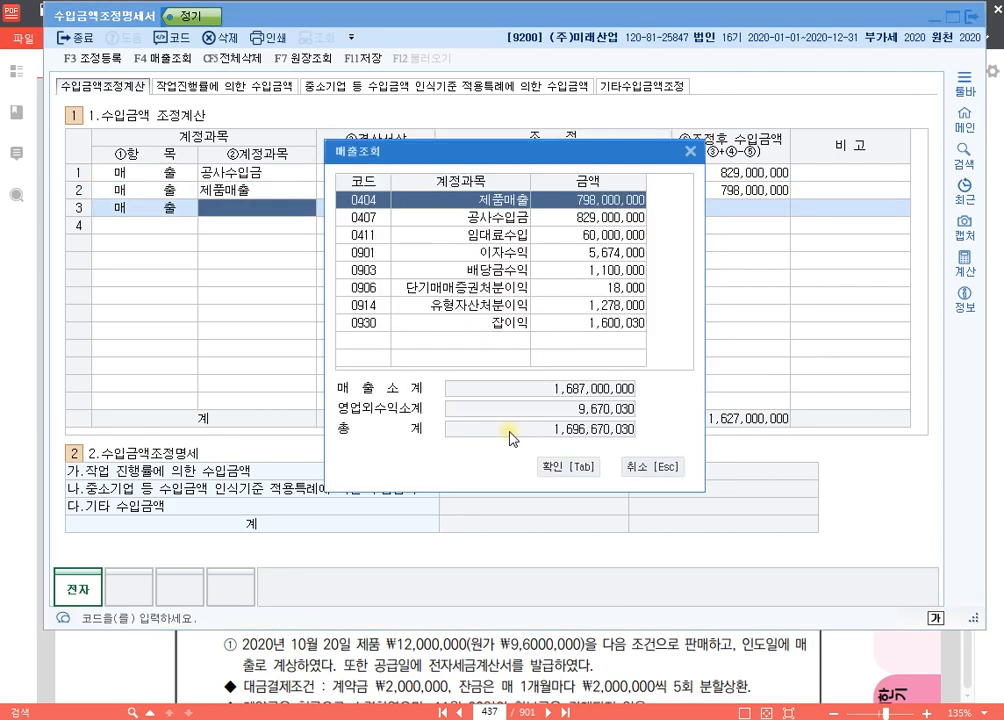
key("Down")
key("Down")
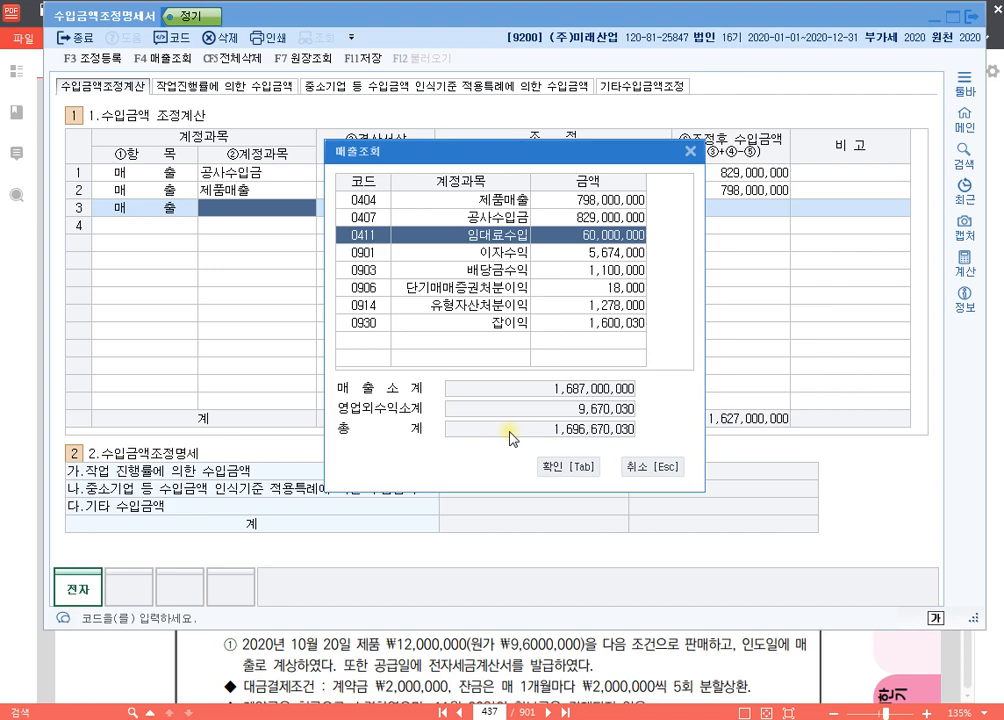
key("Tab")
key("Return")
key("Return")
key("Return")
key("Return")
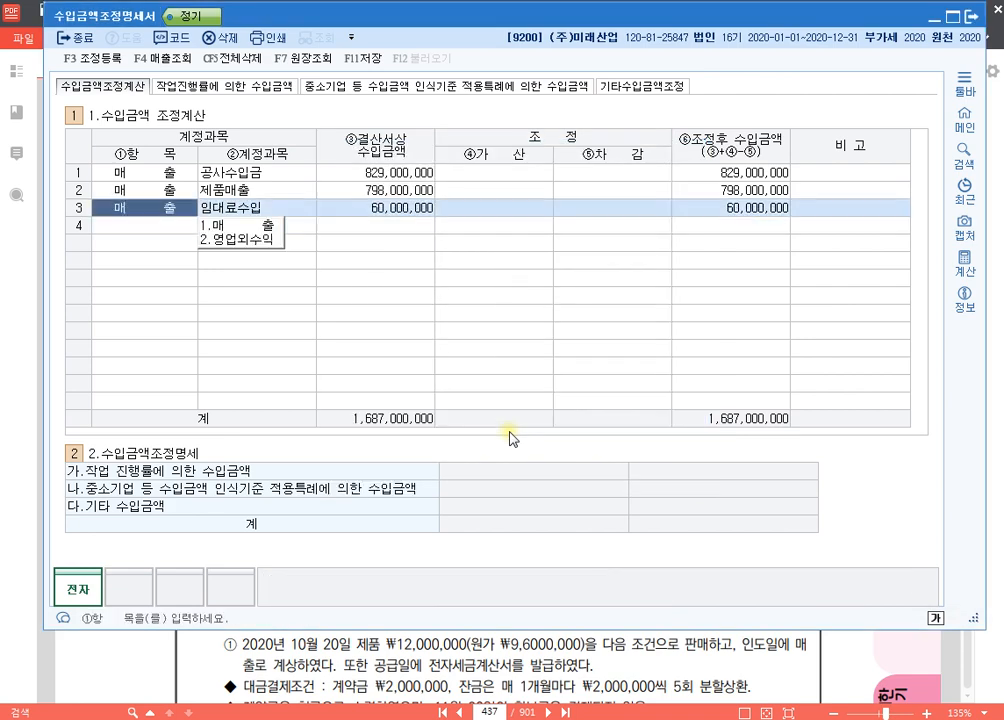
key("Return")
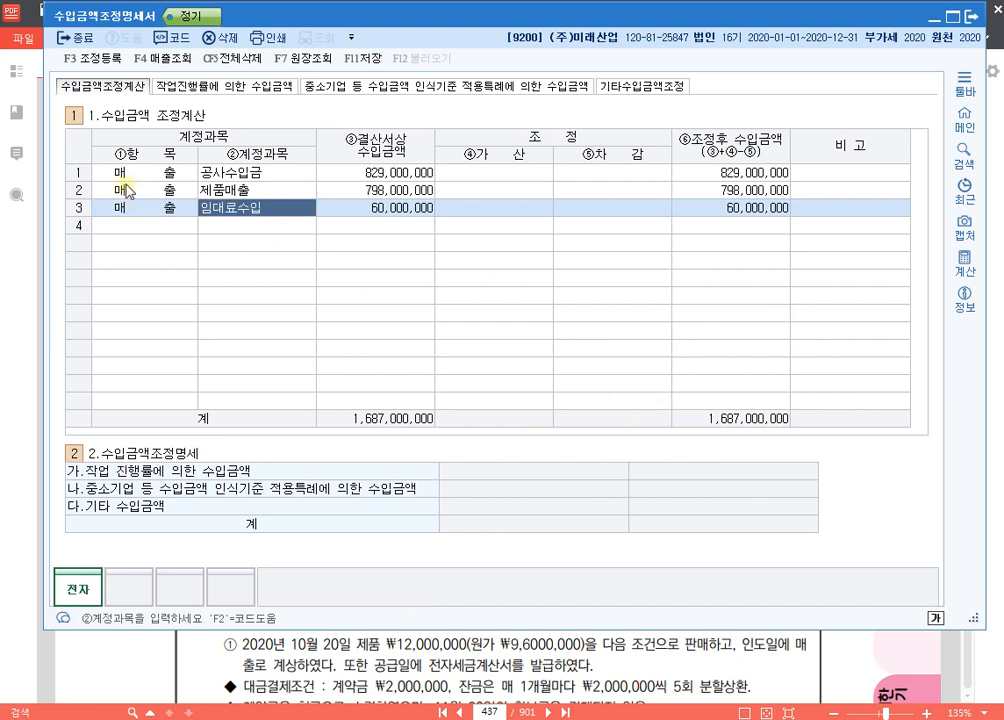
left_click(101, 204)
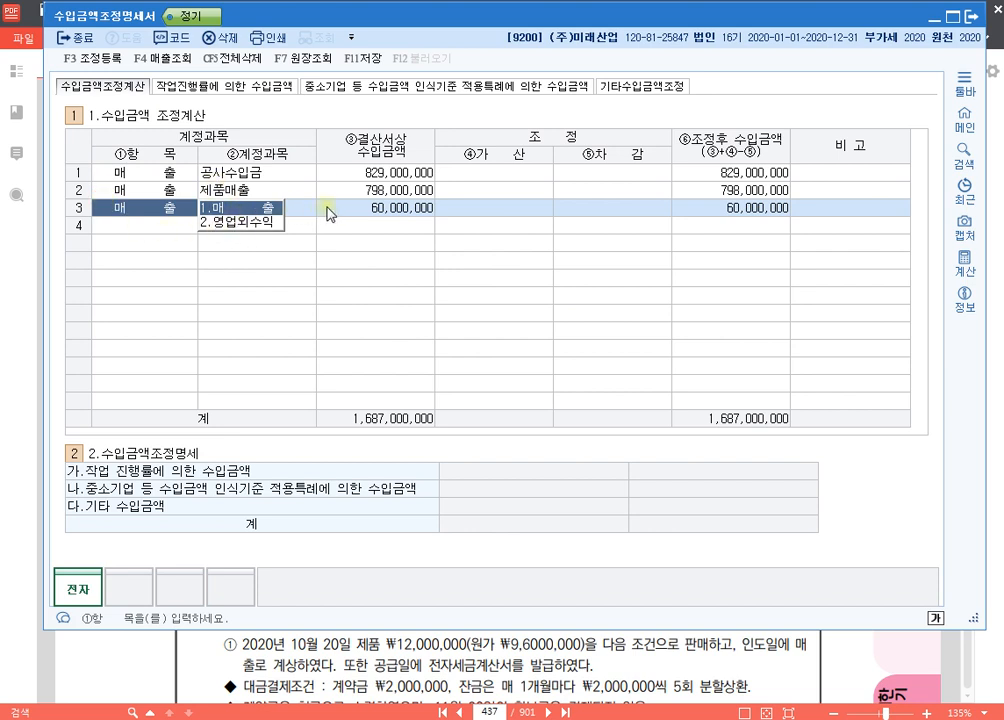
key("Return")
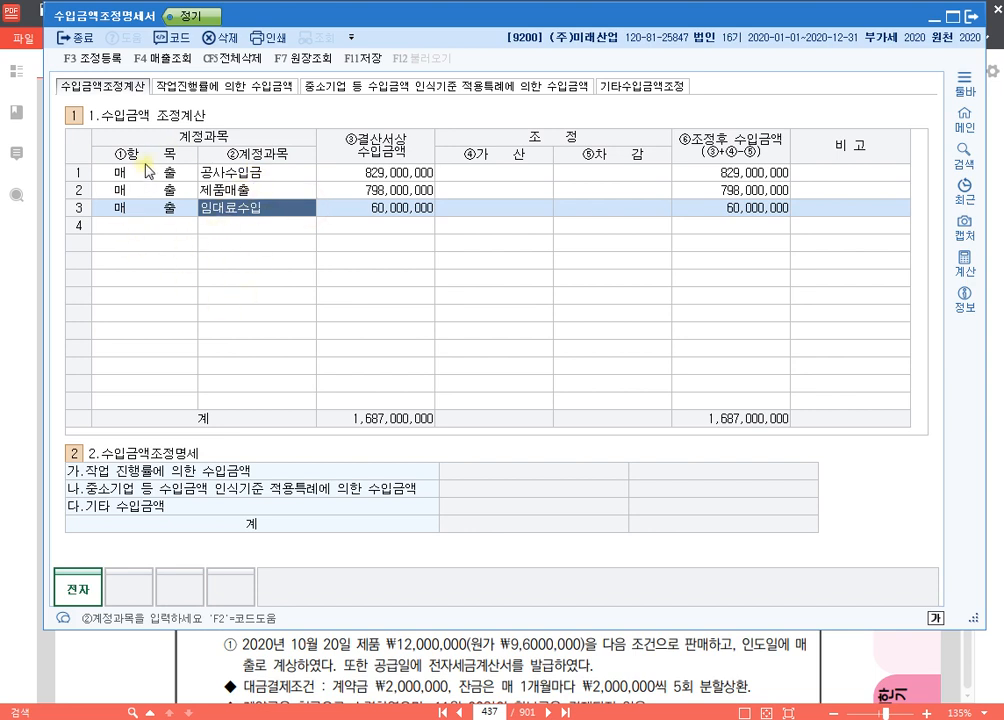
Step: Switch to 알PDF and add a blue text note beside item 2 reading "법인세법" with "부산물매각, 작업폐물 매각" on the line below
left_click(548, 655)
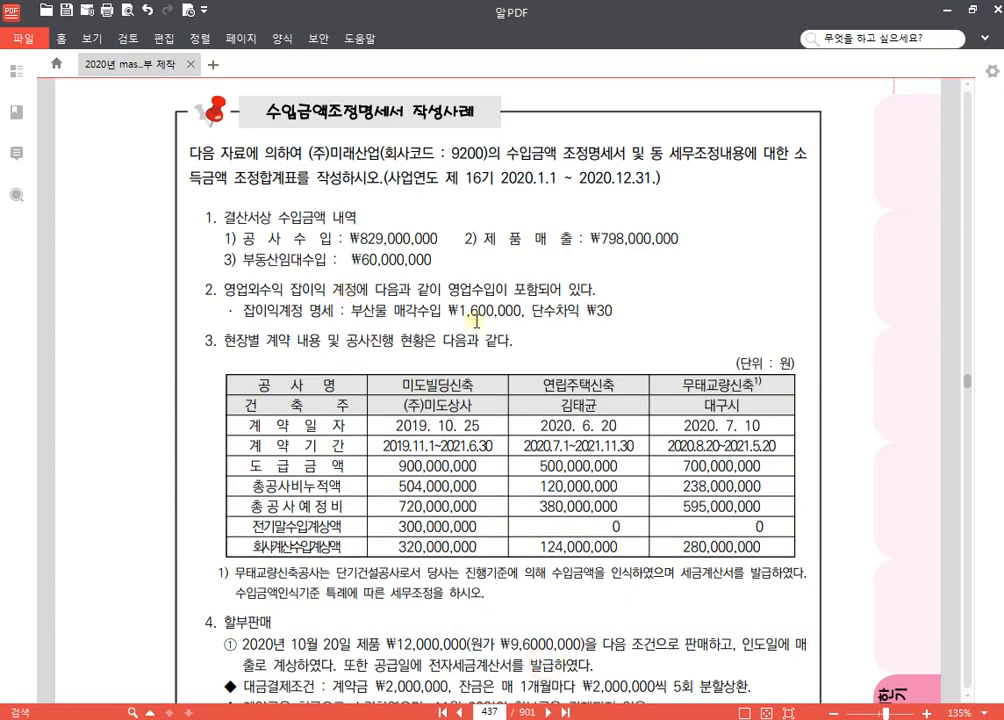
scroll(614, 315, "down", 3)
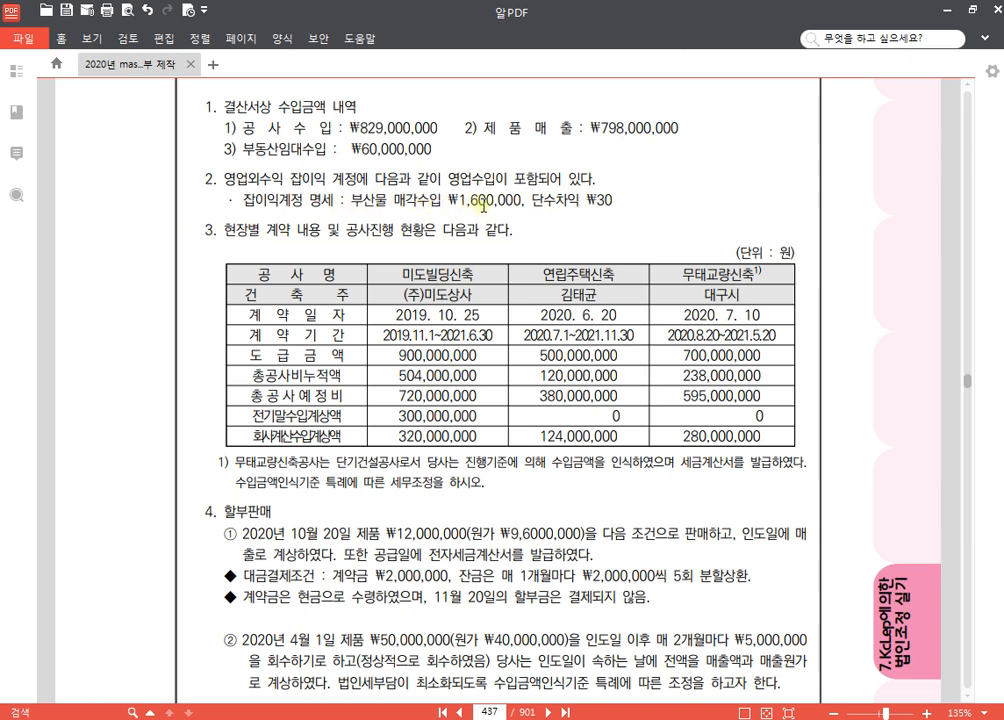
key("ctrl+2")
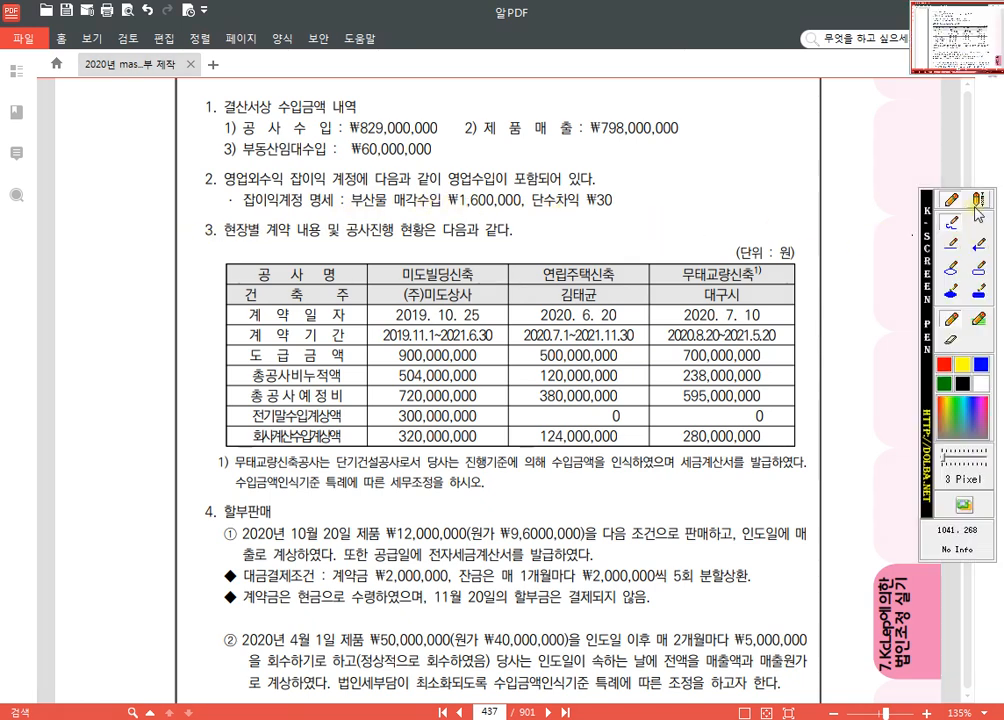
left_click(981, 197)
left_click(641, 166)
type("ㅖ")
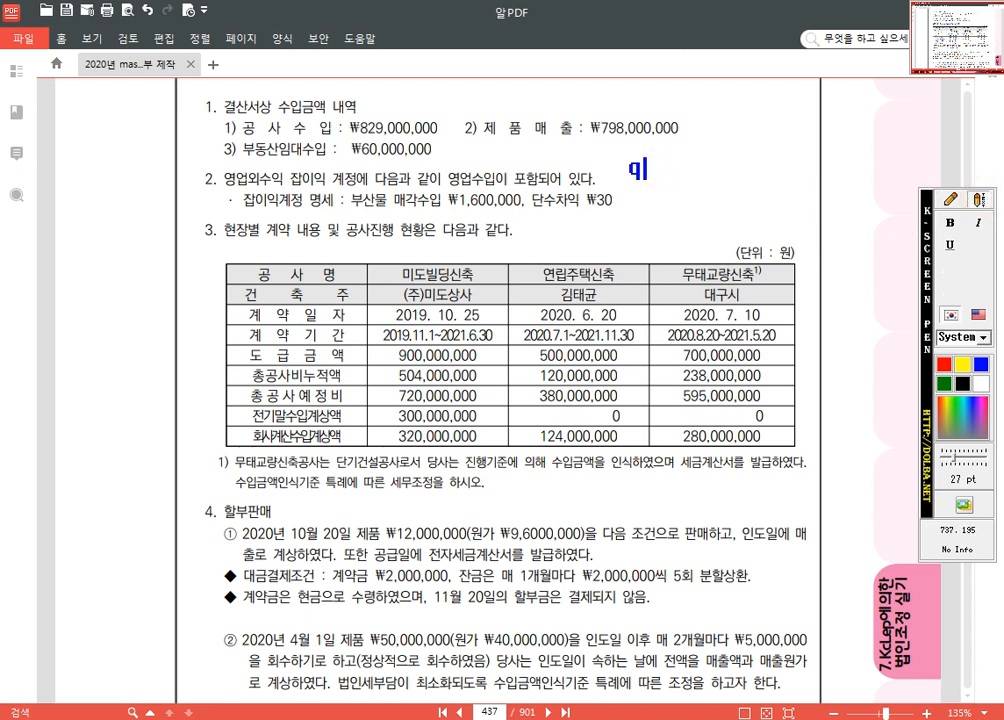
type("인세법")
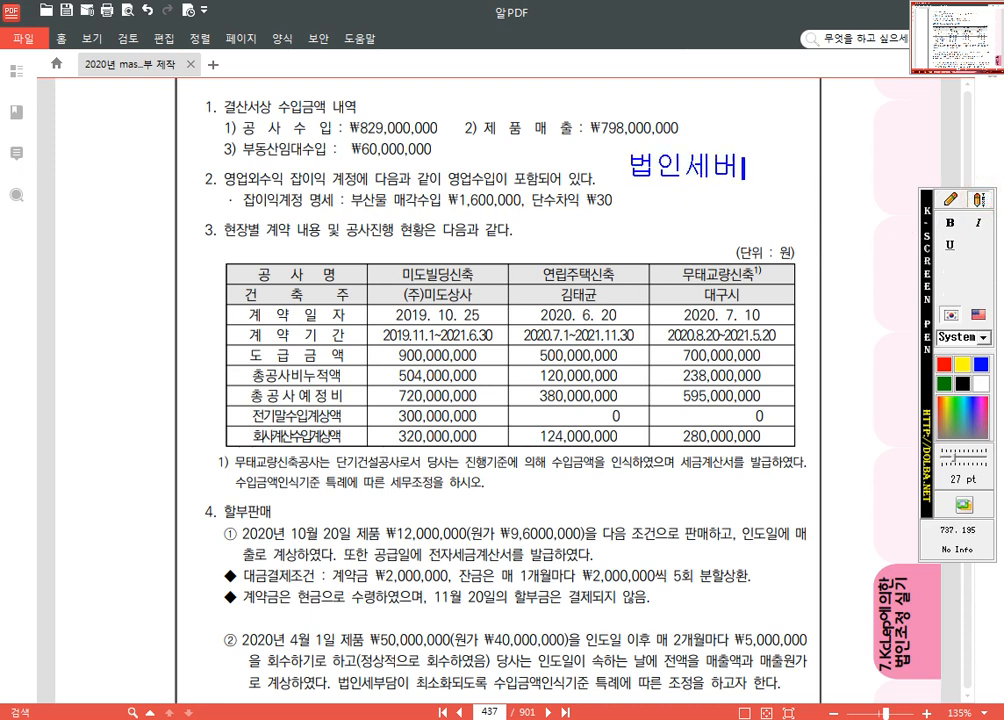
key("Return")
type("부만시")
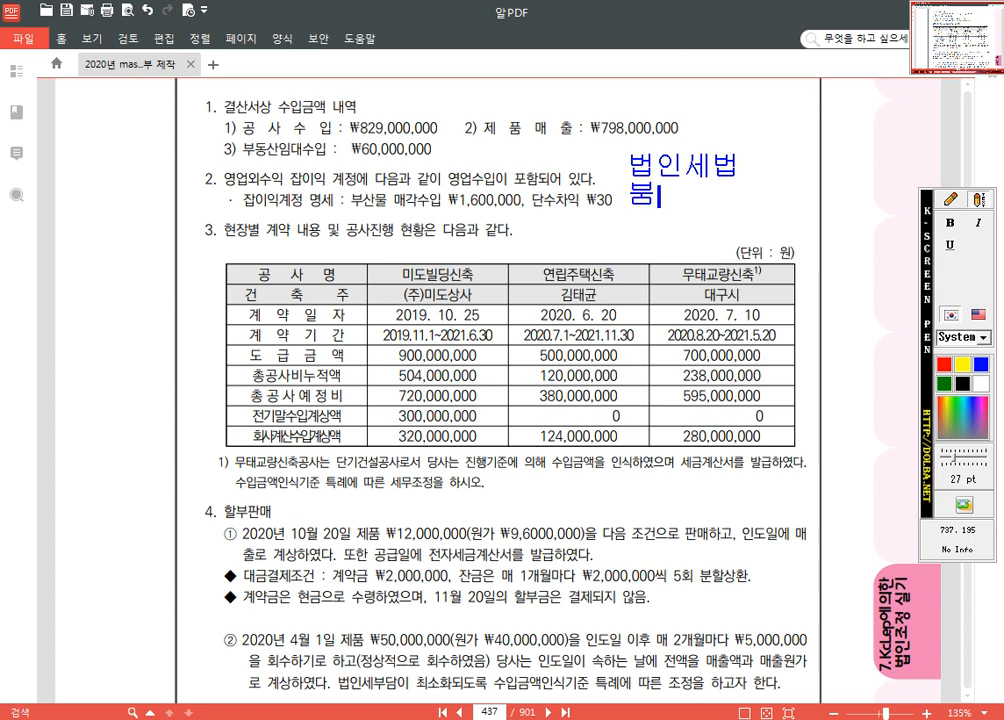
type("산물")
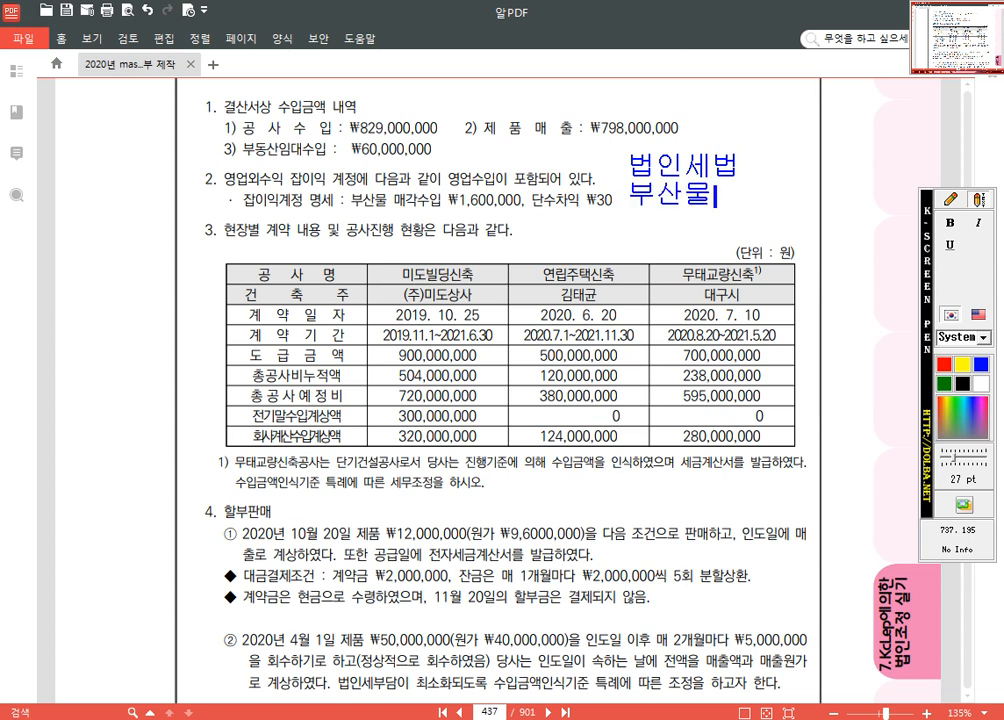
type("매각, 작")
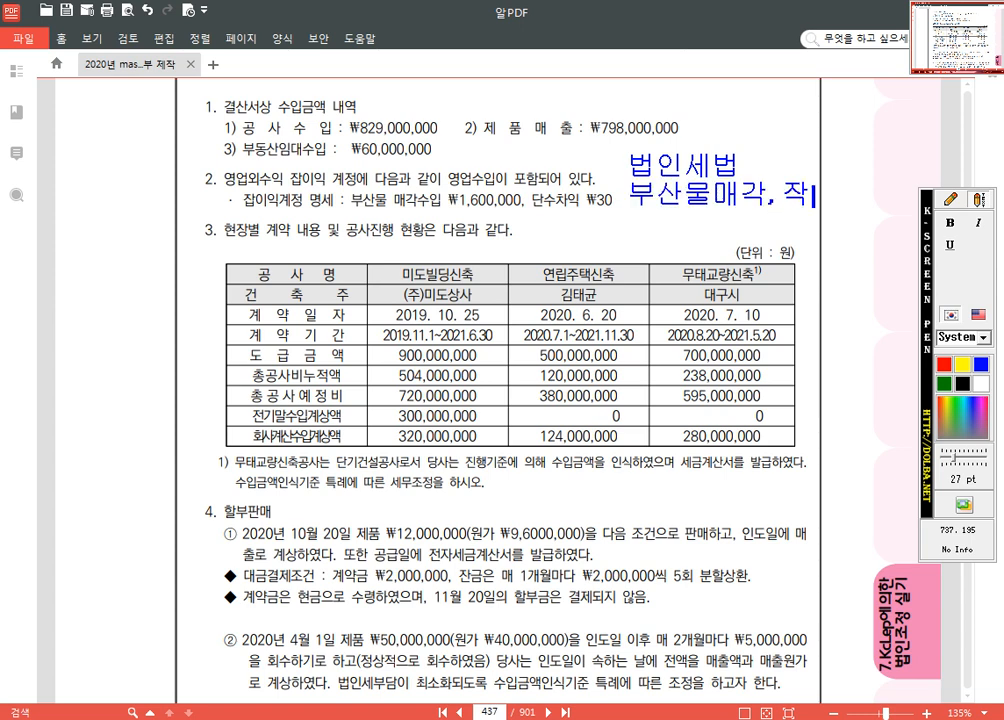
type("업폠물 매각")
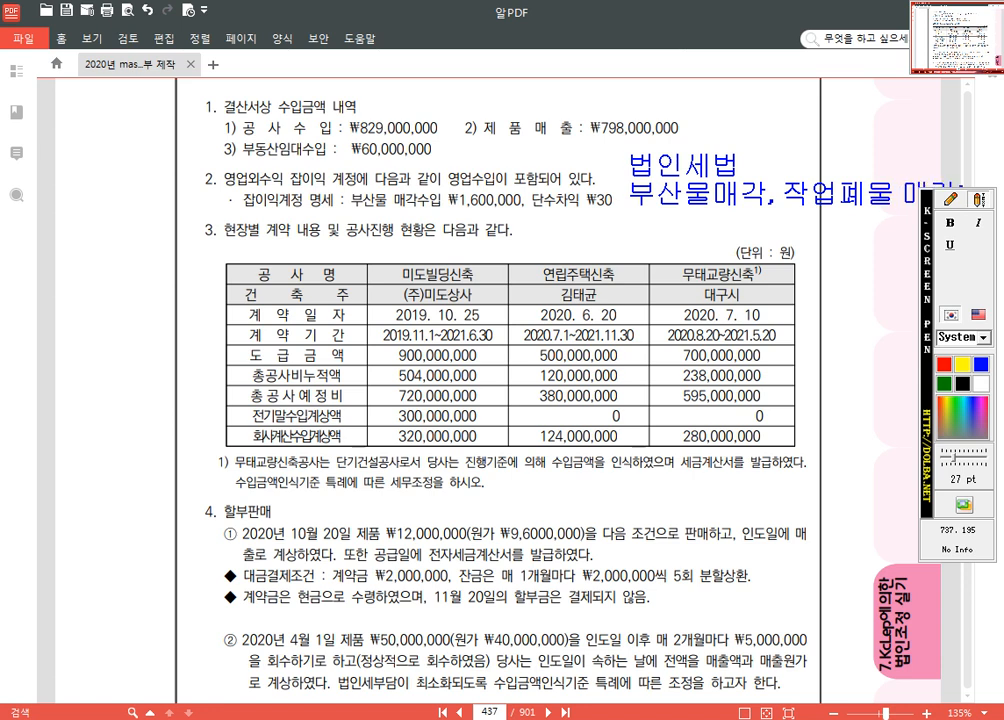
Step: Move the pen palette off the note and add the line "=> 수입금액 인식" to it
left_click_drag(932, 331, 172, 345)
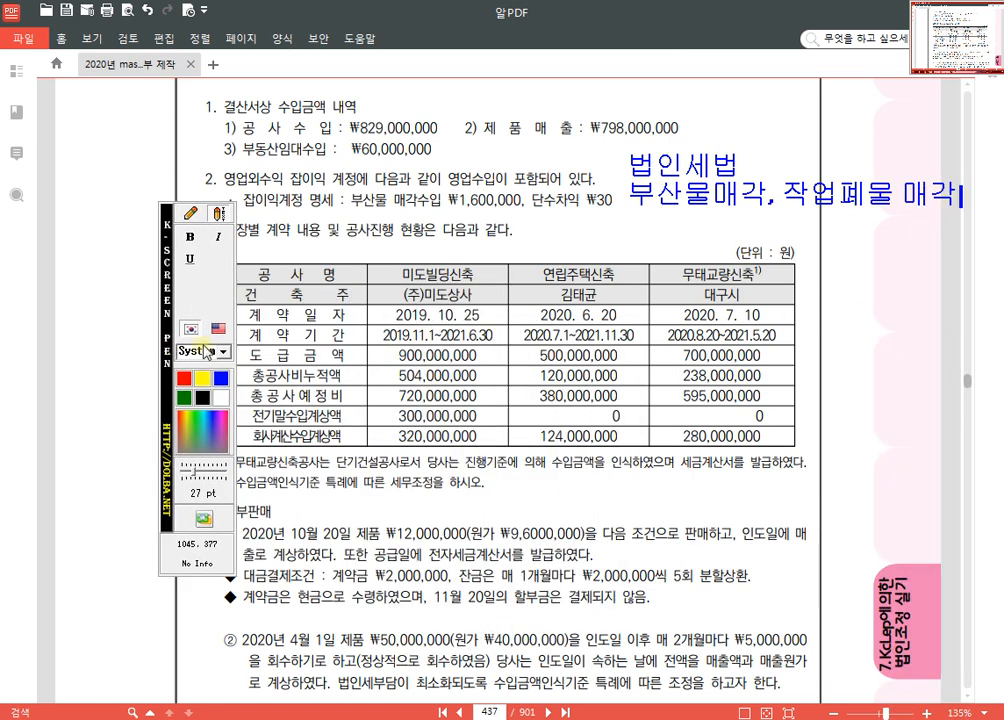
key("Return")
type("=> 숭")
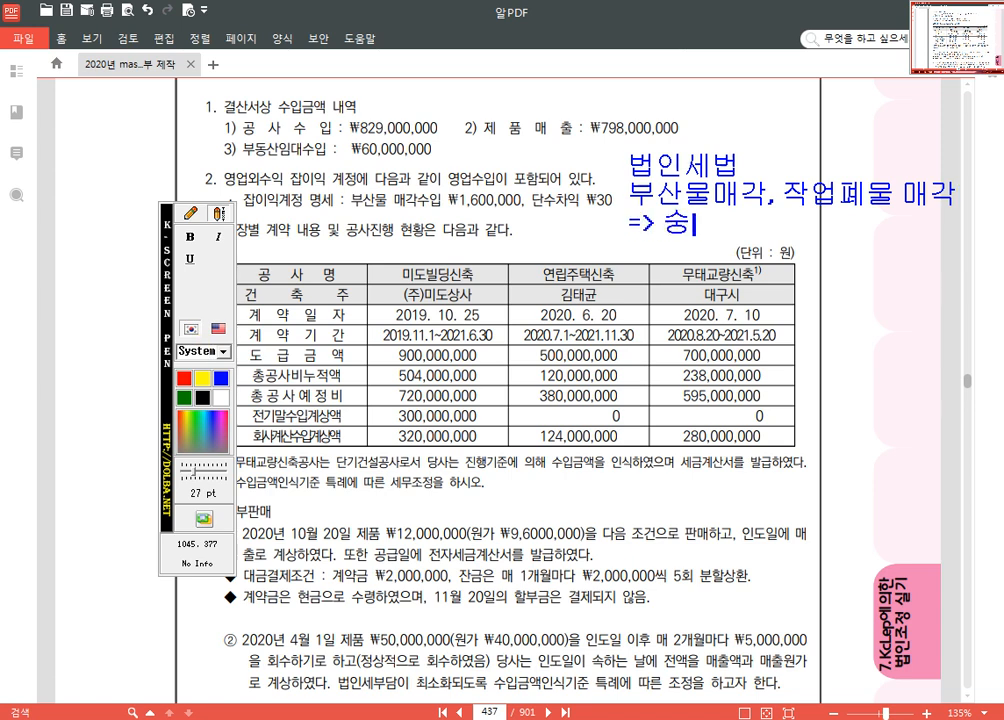
type("비금")
key("BackSpace")
key("BackSpace")
key("BackSpace")
key("BackSpace")
key("BackSpace")
type("수입금액 인식")
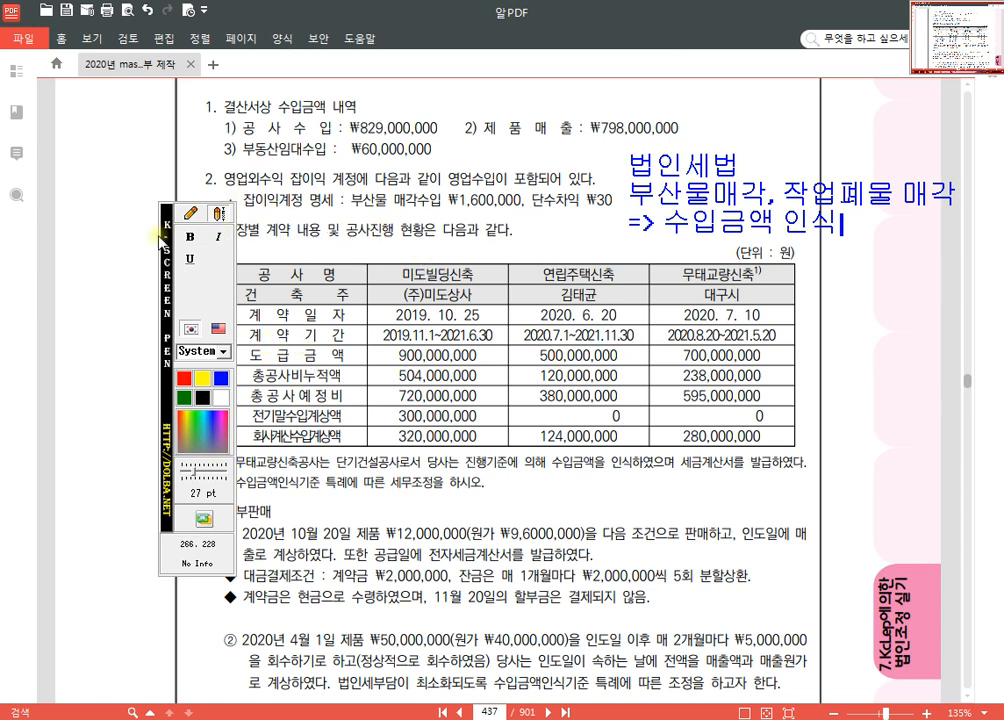
Step: Circle 잡이익 and 부산물 매각수입 ₩1,600,000 in item 2 with the blue pen, moving the pen palette off the text first
left_click_drag(162, 250, 44, 194)
left_click(76, 157)
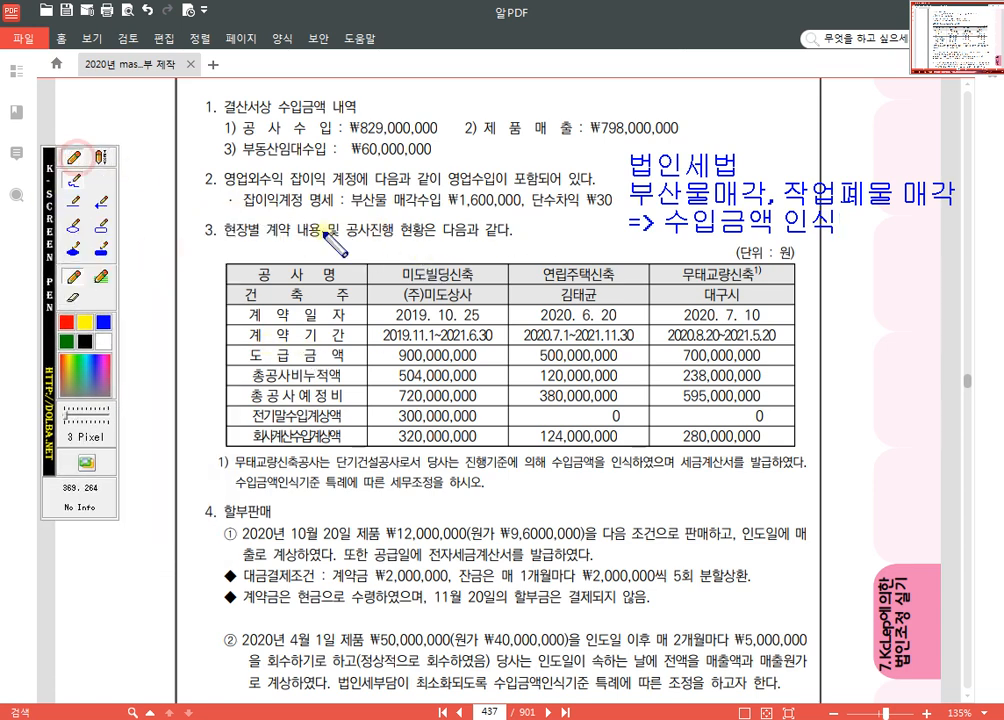
mouse_move(258, 171)
left_mouse_down()
mouse_move(232, 212)
mouse_move(288, 196)
mouse_move(284, 172)
left_mouse_up()
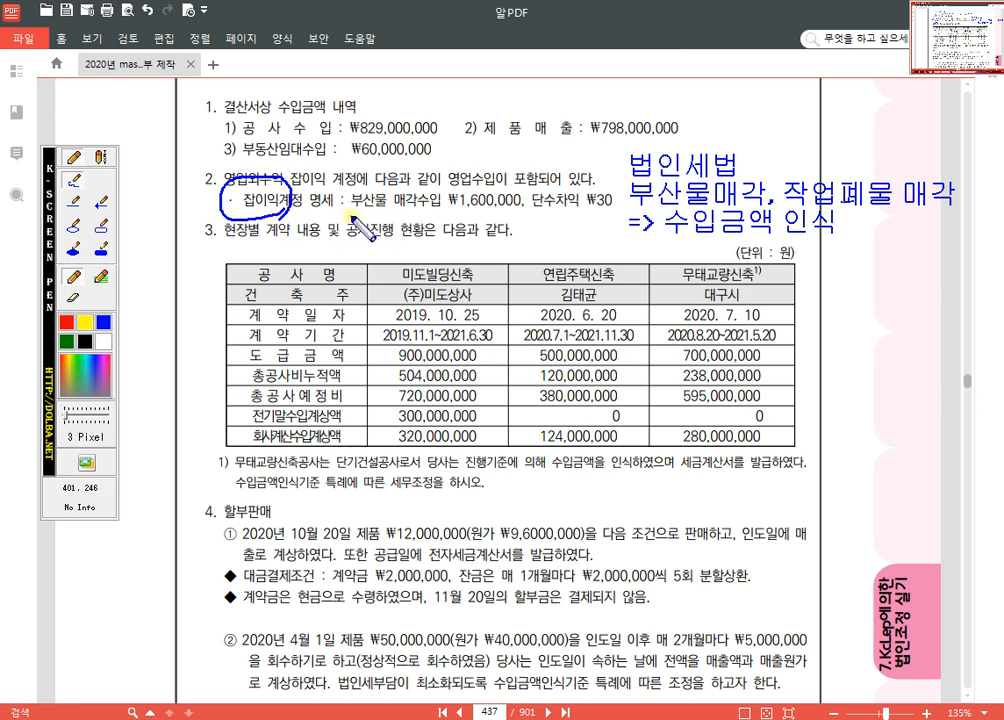
mouse_move(344, 217)
left_mouse_down()
mouse_move(476, 231)
mouse_move(535, 203)
mouse_move(370, 167)
mouse_move(337, 192)
mouse_move(342, 212)
left_mouse_up()
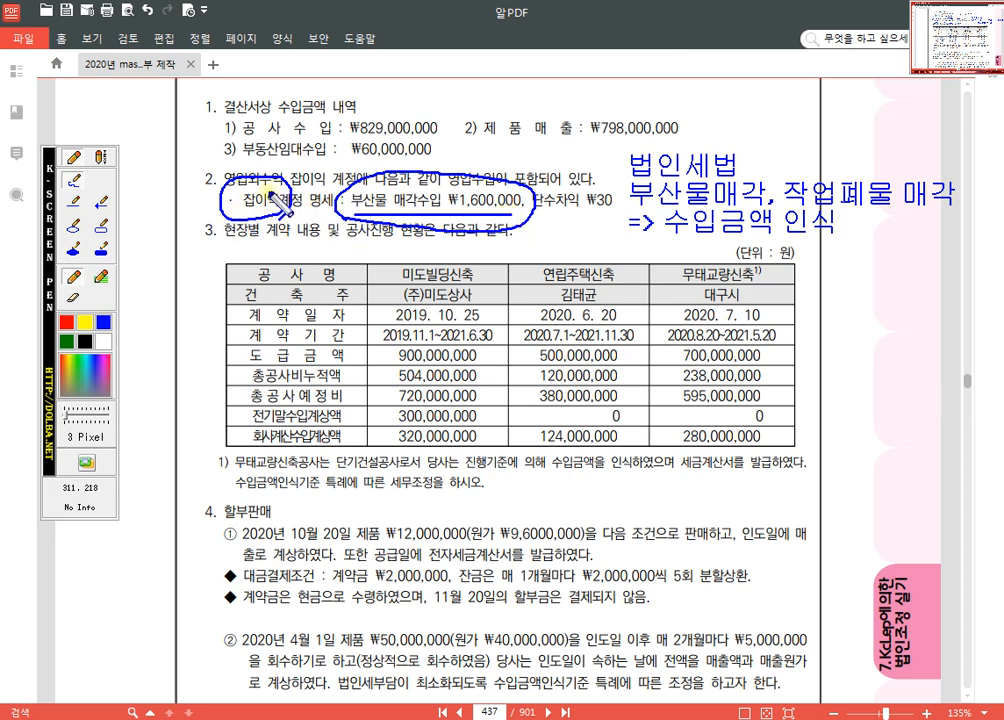
Step: Clear the pen annotations, switch to KcLep and add a fourth row with 영업외수익 as its 항목 and 잡이익 from the 매출조회 list
key("Escape")
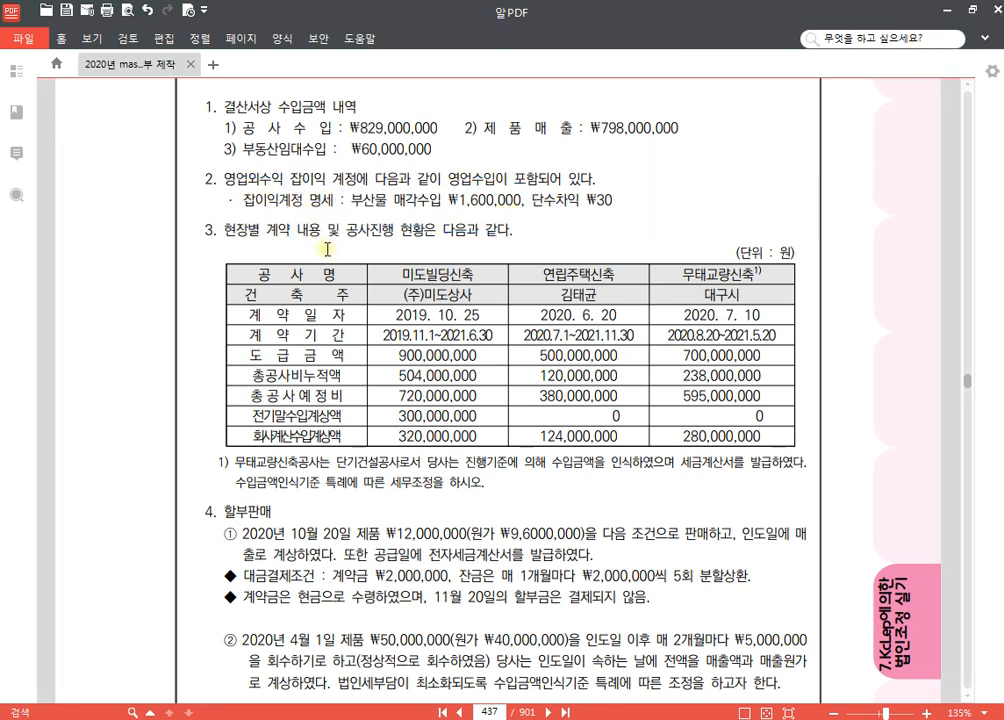
key("alt+Tab")
left_click(155, 227)
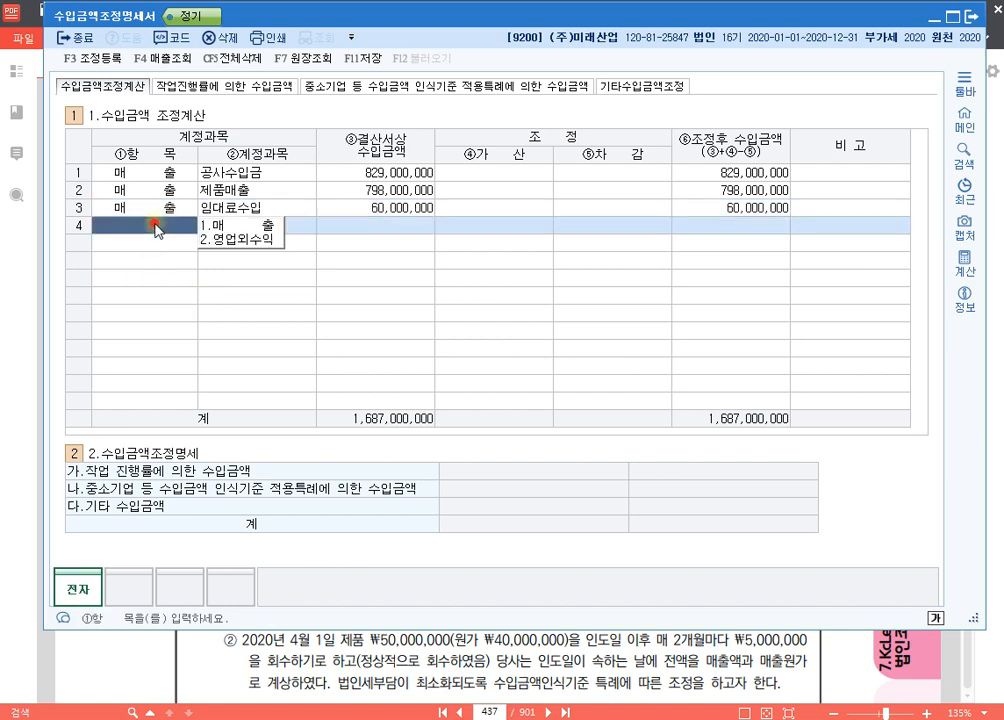
key("2")
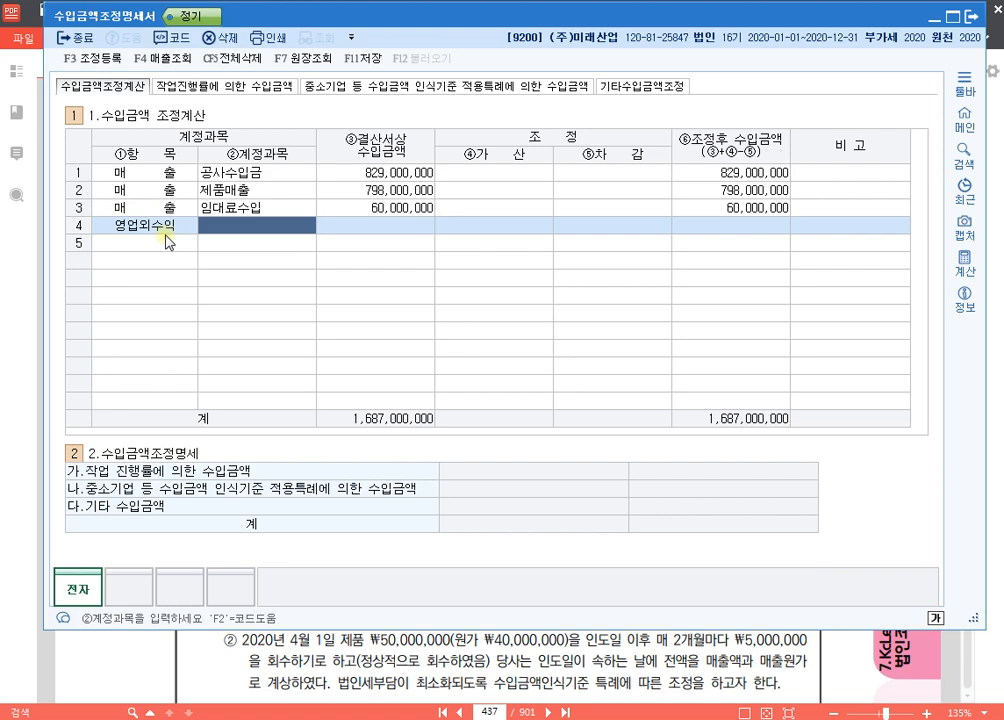
key("F2")
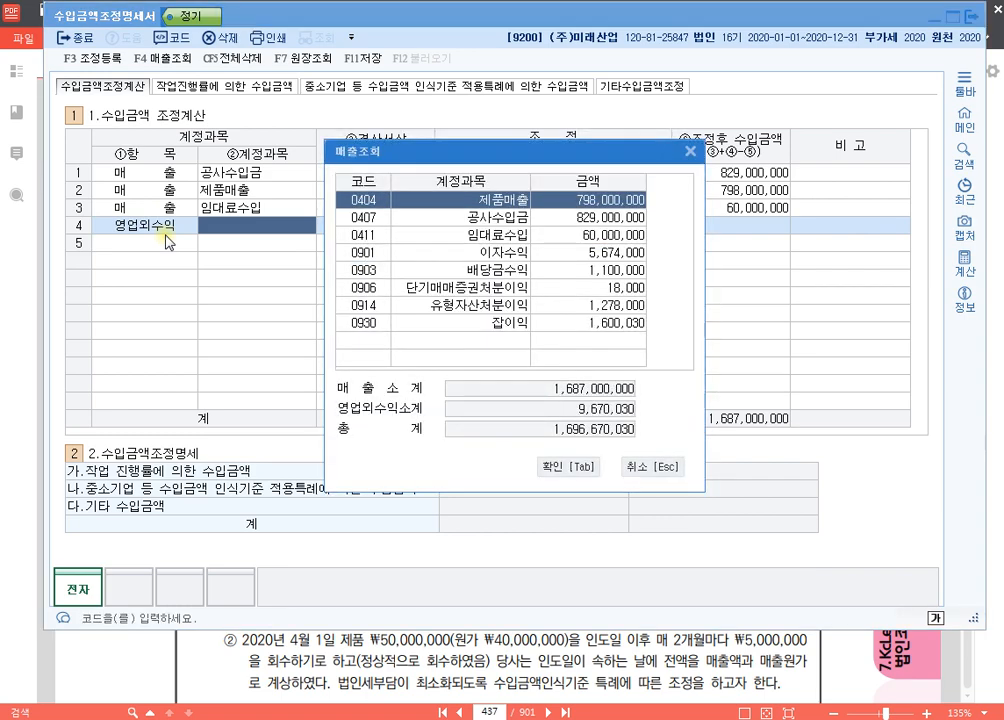
key("Down")
key("Down")
key("Down")
key("Down")
key("Down")
key("Down")
key("Down")
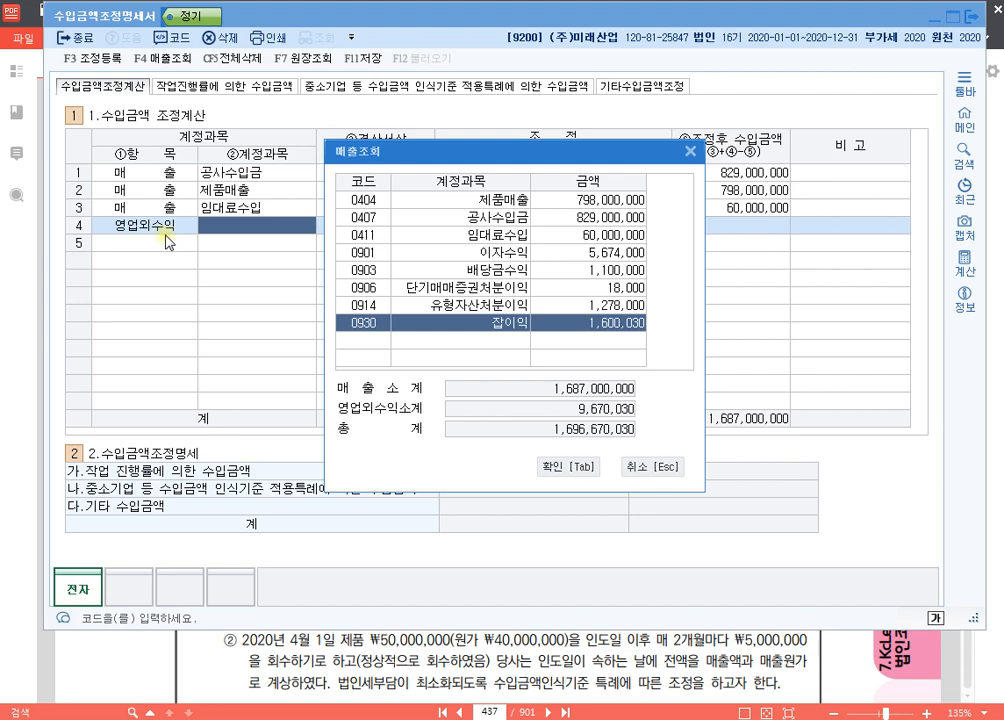
key("Return")
key("Return")
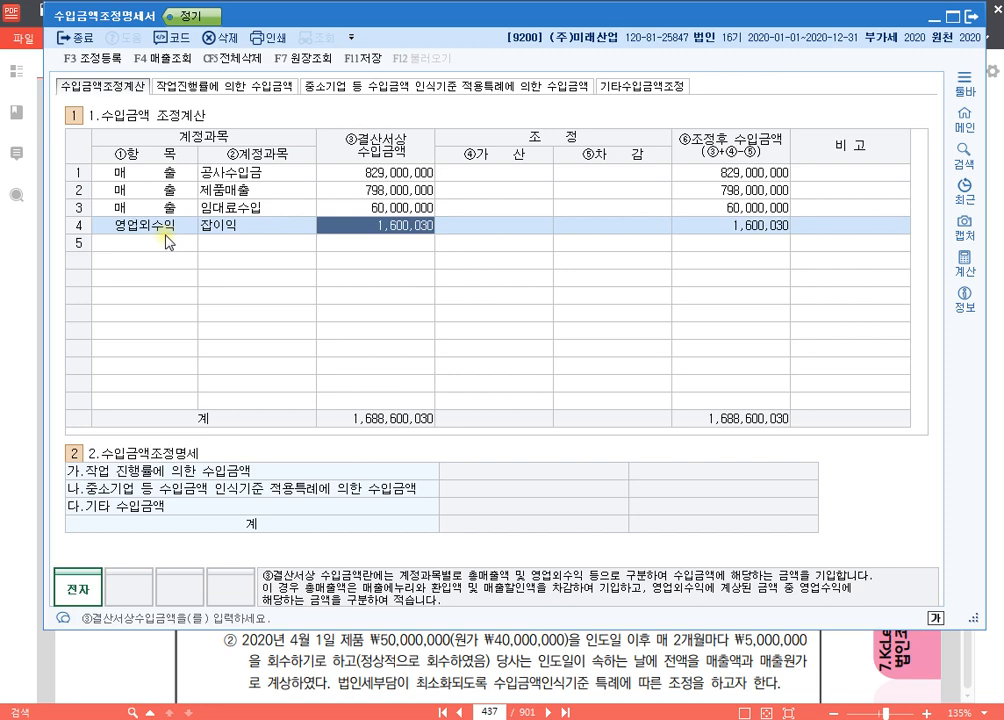
Step: Set the 결산서상 수입금액 of the 잡이익 row to 1,600,000
type("1600000")
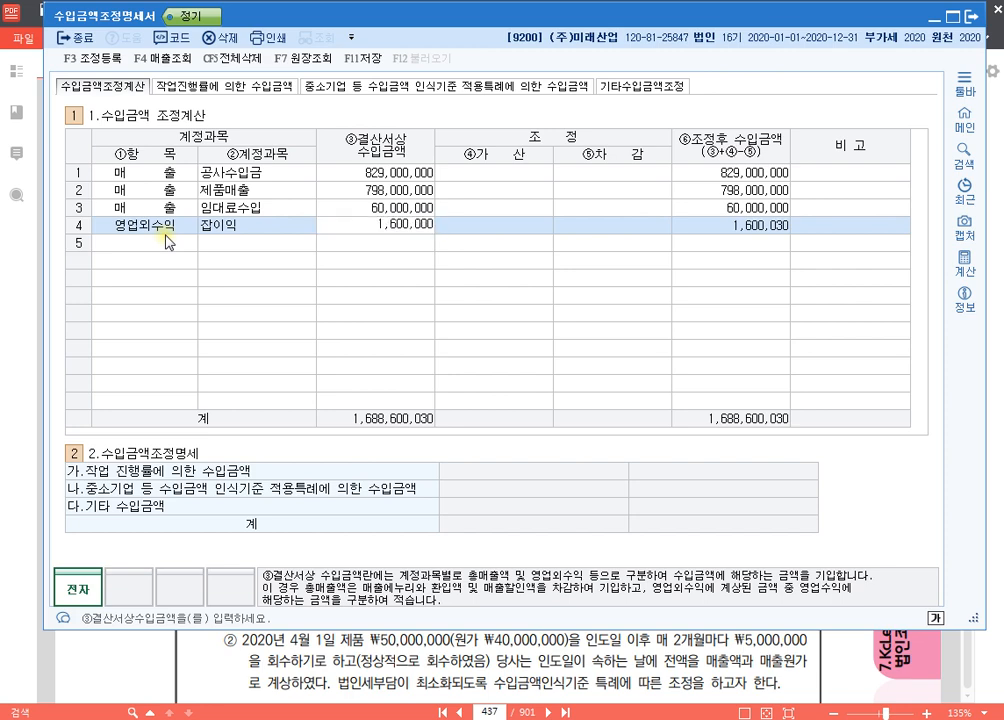
key("Return")
key("Left")
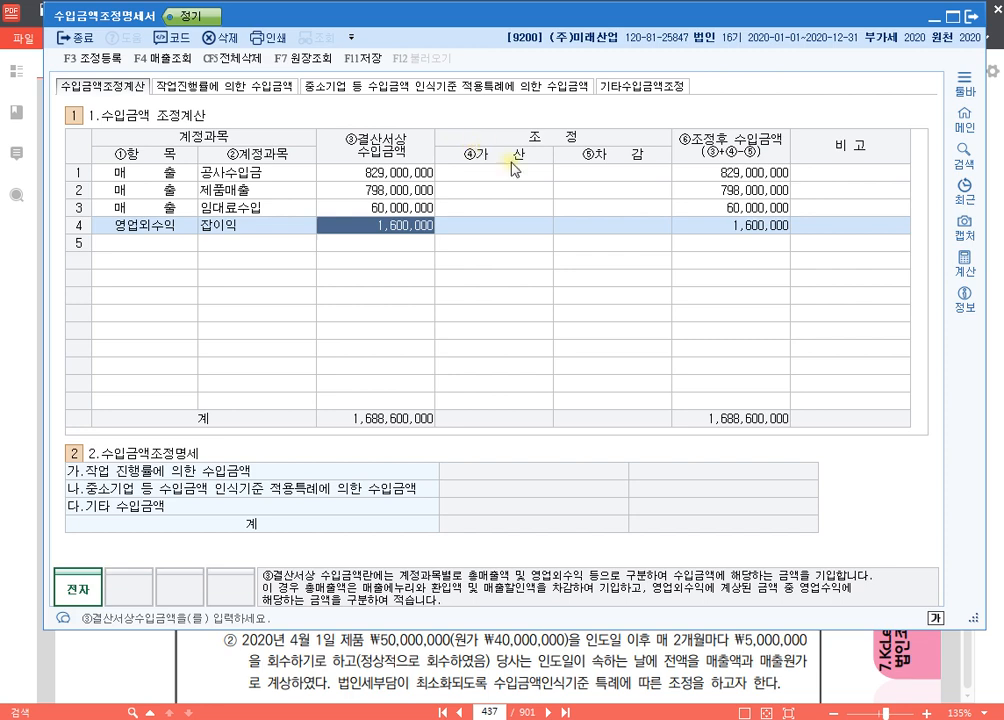
Step: Check the textbook items in the PDF, and examine the ④가산 and ⑤차감 adjustment cells of the four revenue rows in KcLep
left_click(745, 662)
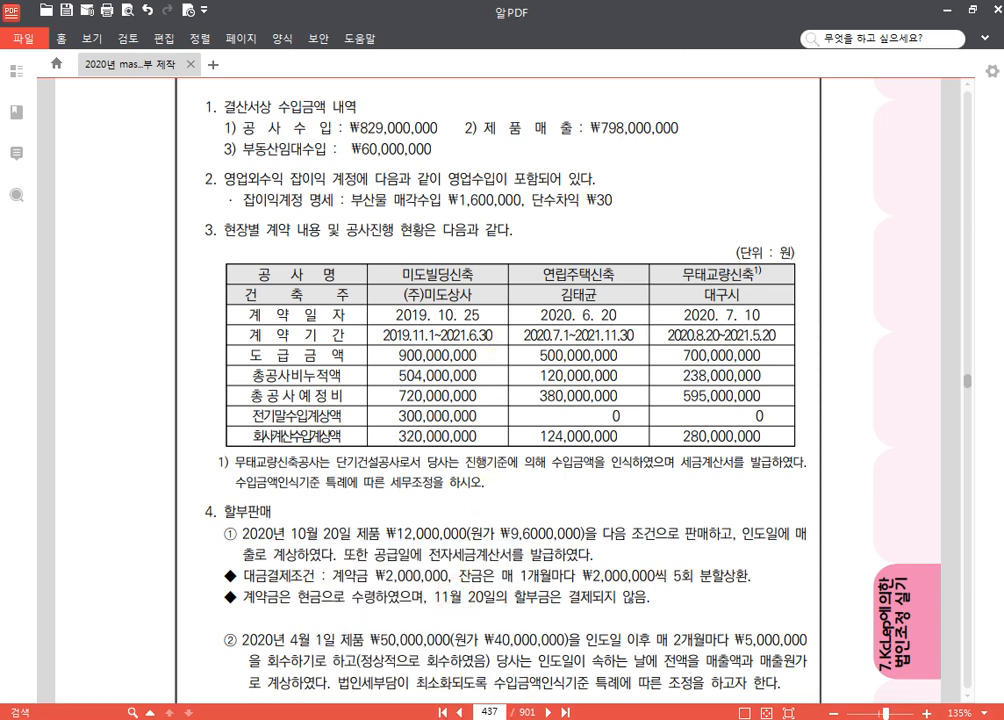
key("alt+Tab")
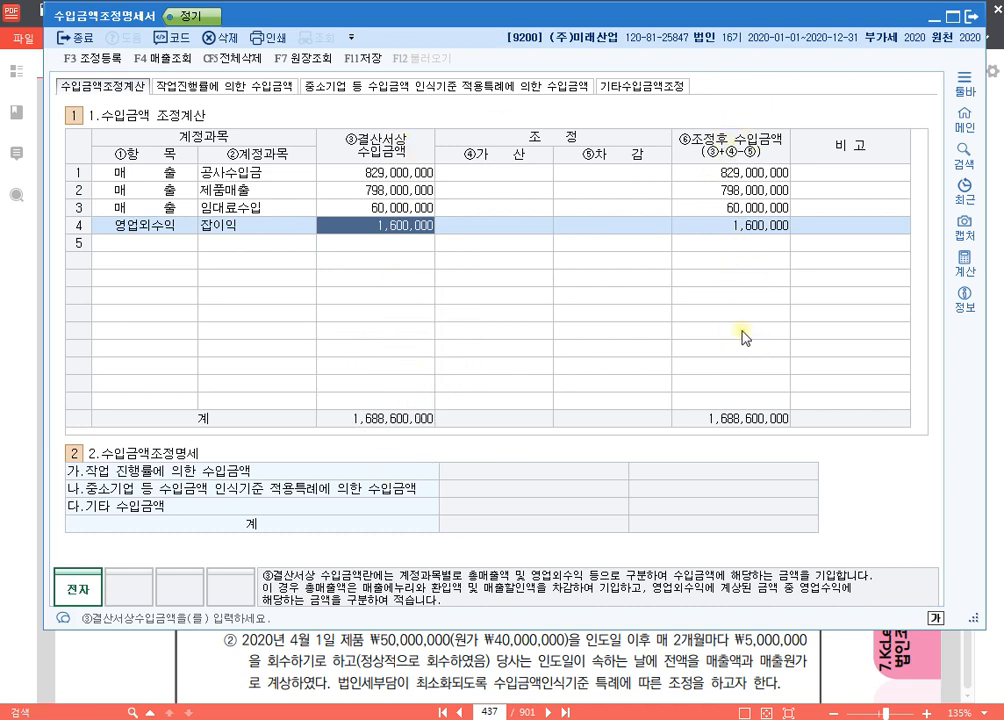
left_click(546, 133)
left_click(510, 172)
left_click(622, 174)
left_click(497, 192)
left_click(594, 206)
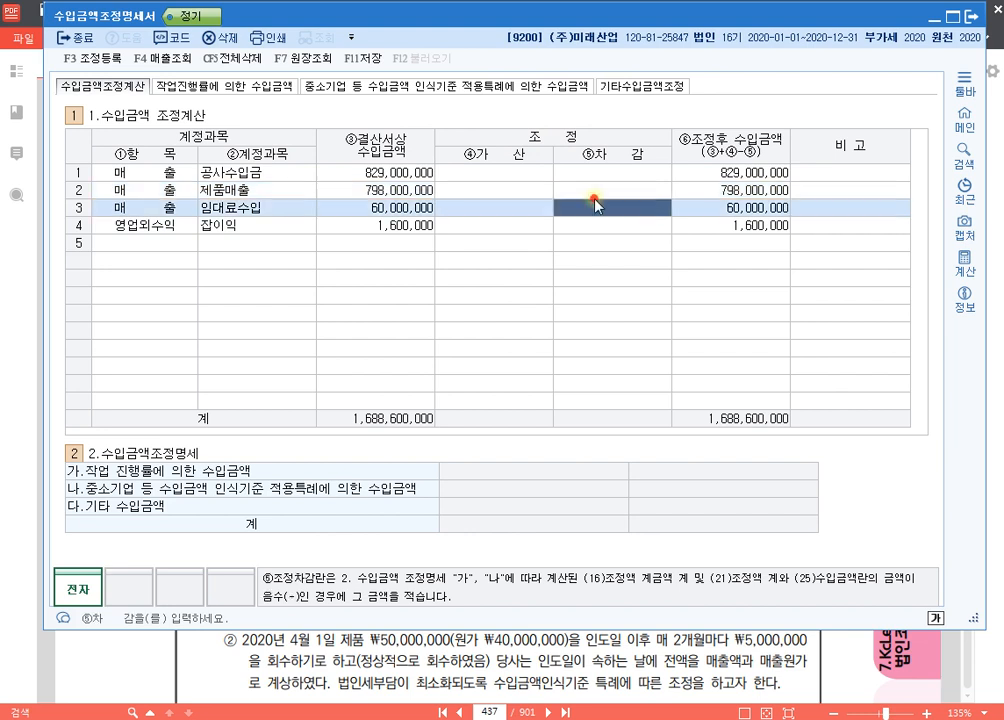
left_click(511, 222)
left_click(578, 225)
left_click(509, 208)
left_click(603, 207)
left_click(520, 208)
left_click(600, 207)
left_click(506, 208)
left_click(630, 192)
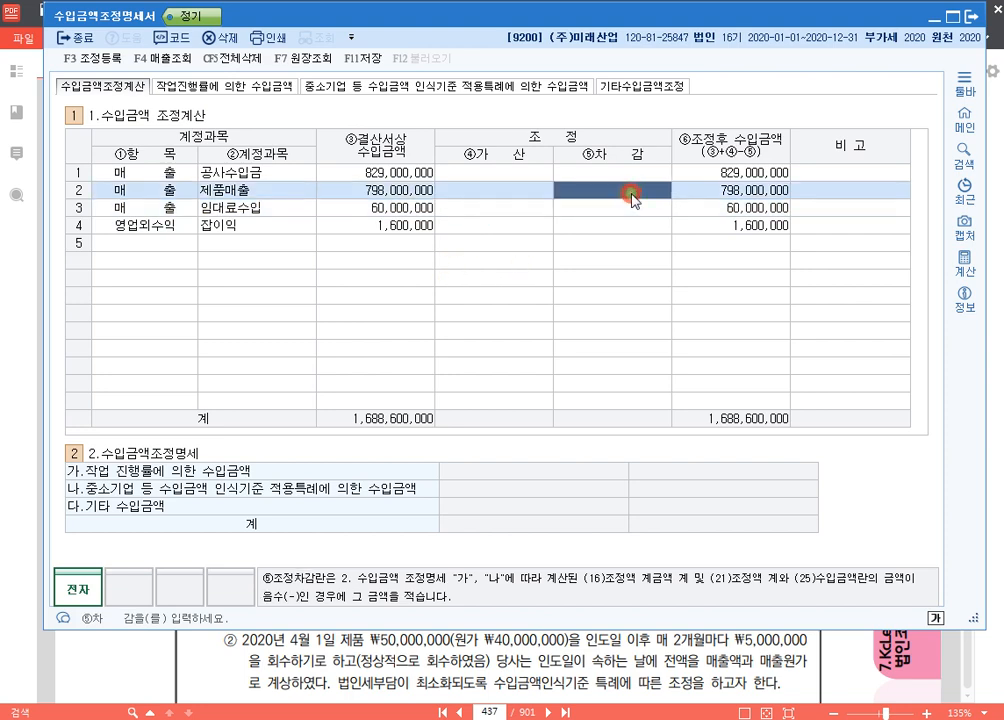
Step: Switch to 알PDF and highlight the word 공사 in the heading of item 3 in yellow
left_click(388, 655)
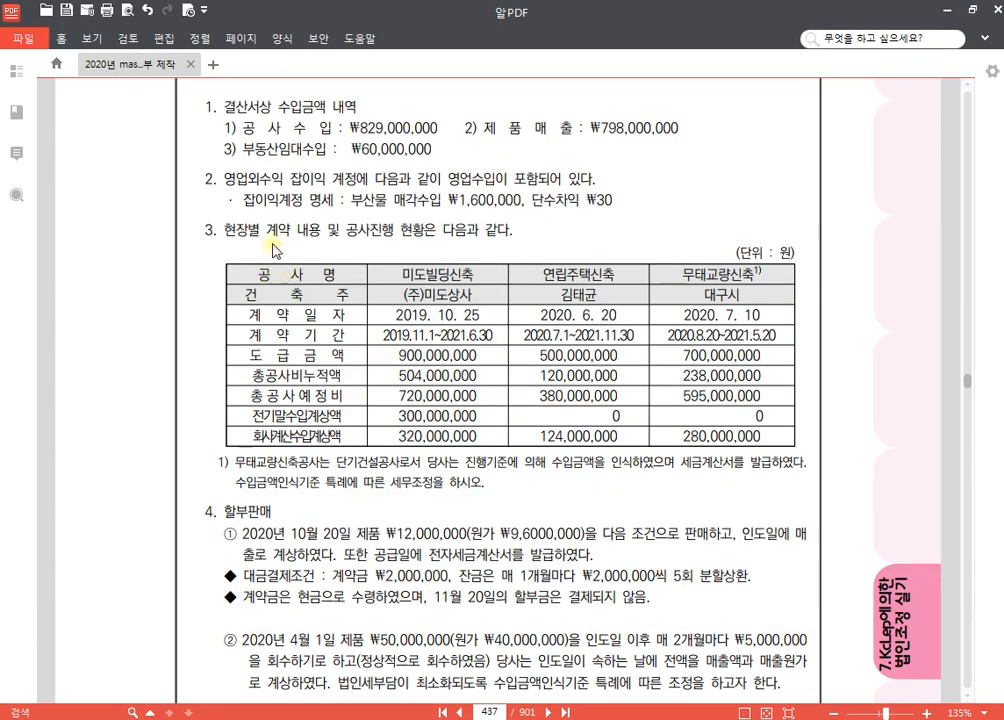
left_click_drag(346, 231, 370, 231)
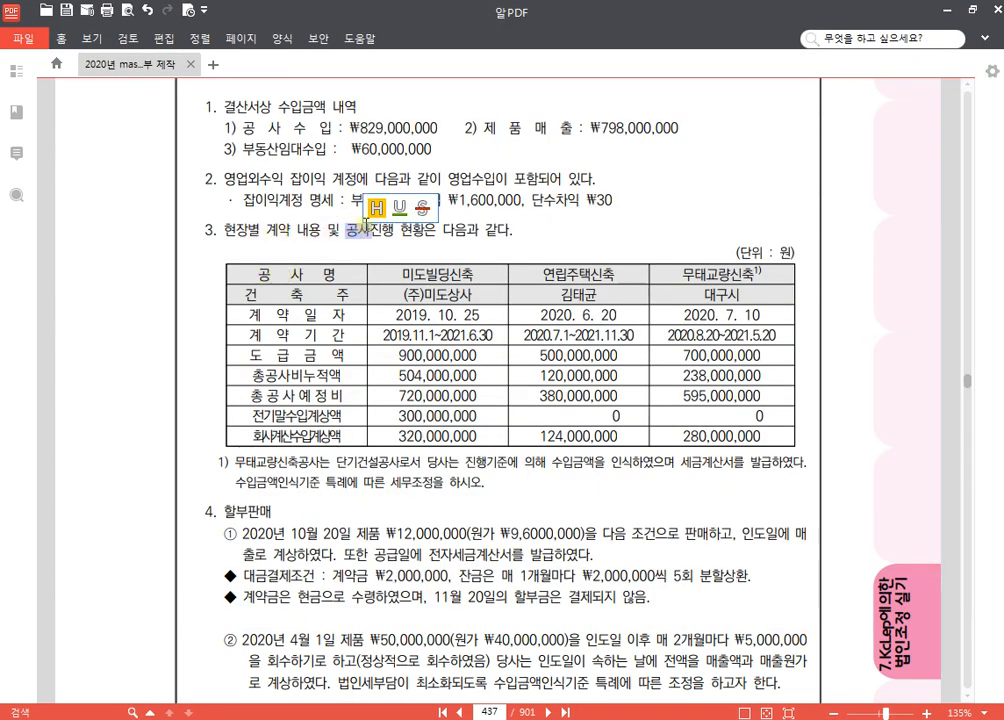
left_click(377, 208)
left_click(529, 233)
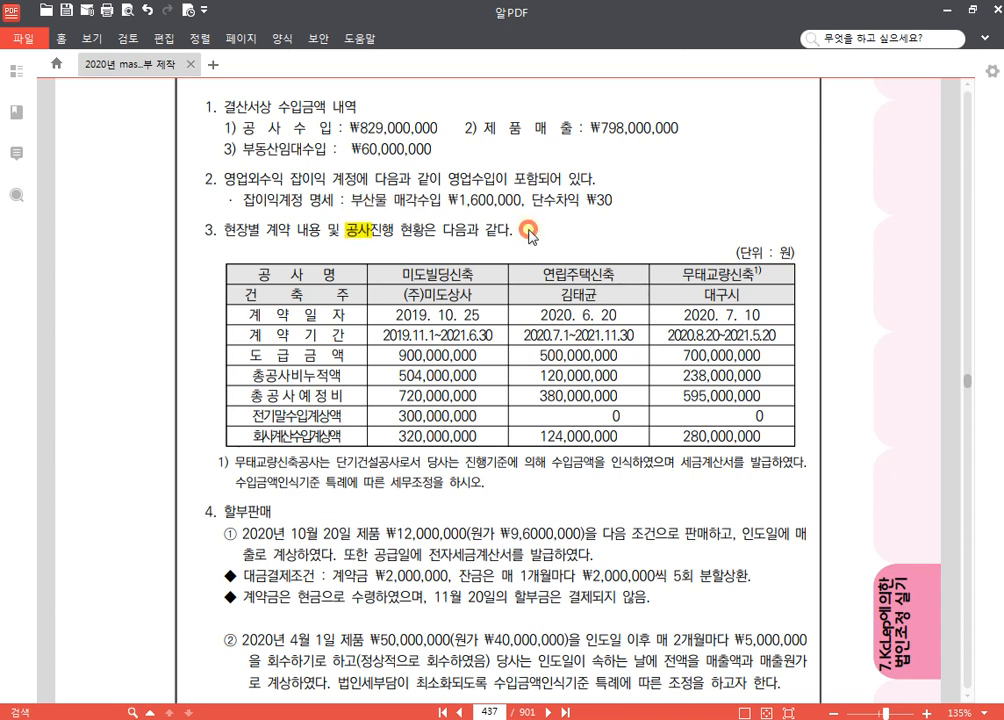
Step: Add a blue text note reading "장기, 단기 구분" beside the item 3 heading with the screen pen, and return to freehand drawing
key("ctrl+1")
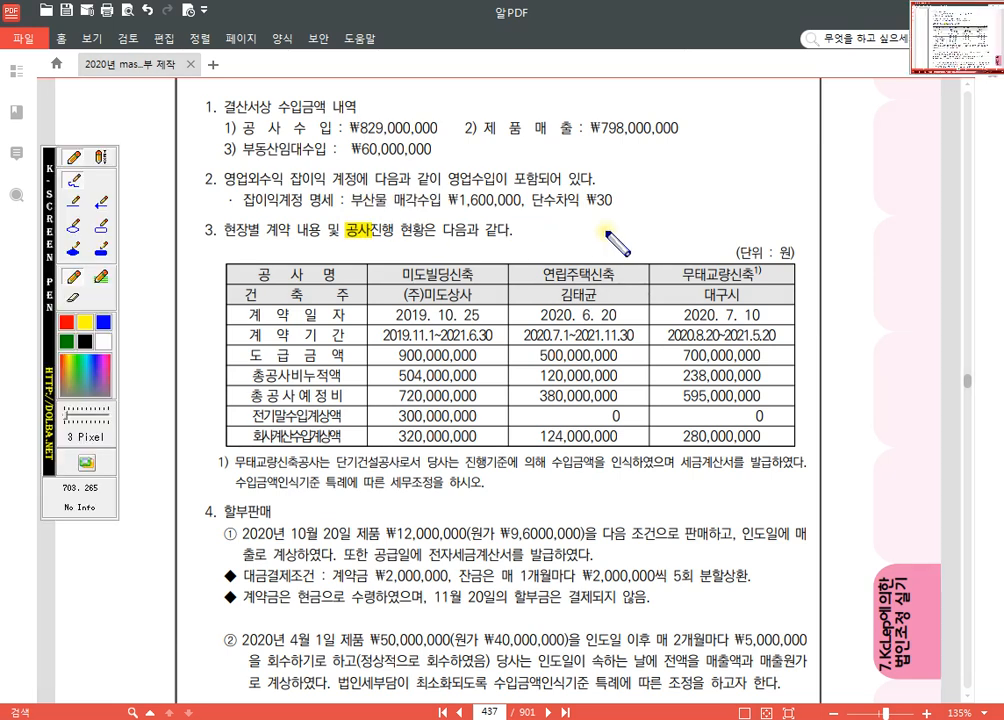
left_click(102, 156)
left_click(524, 228)
type("W")
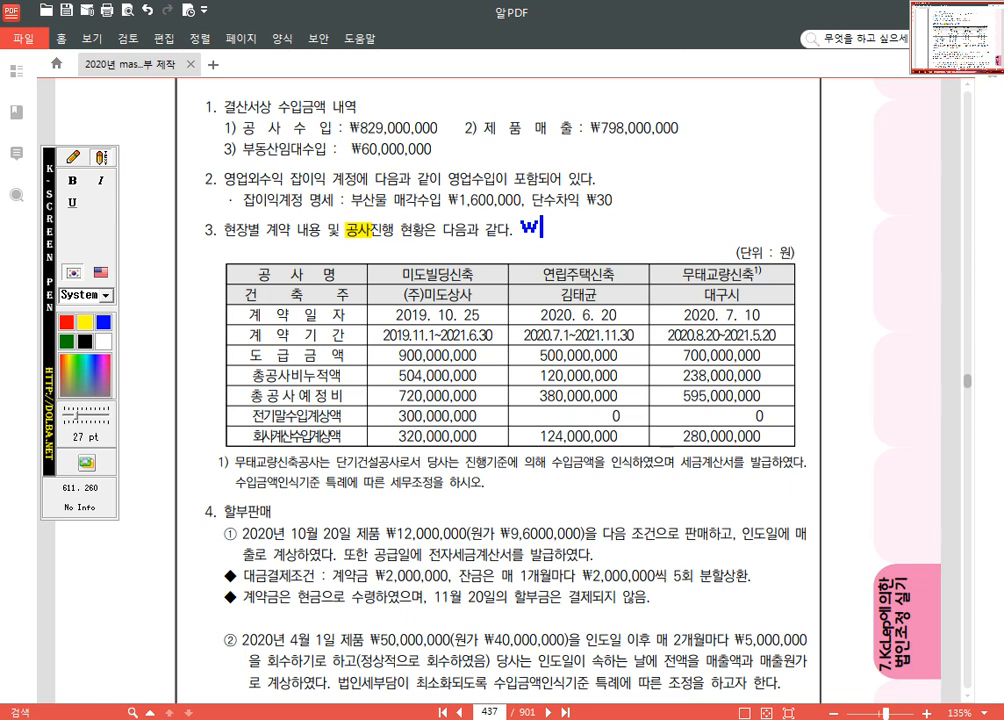
type("장기, 단기")
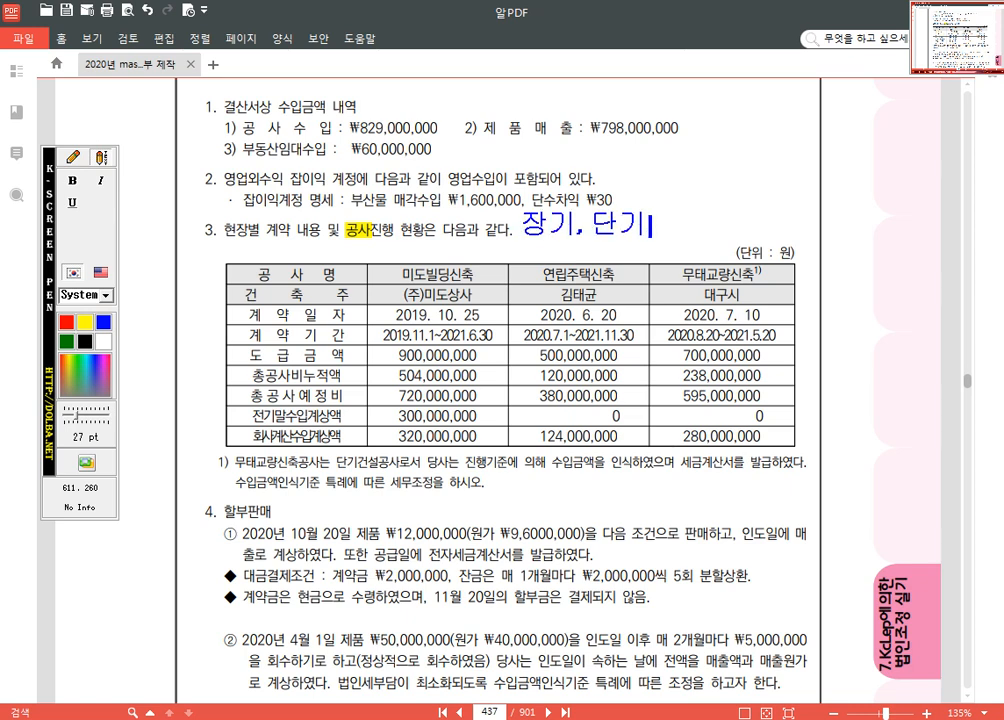
type(" 구부")
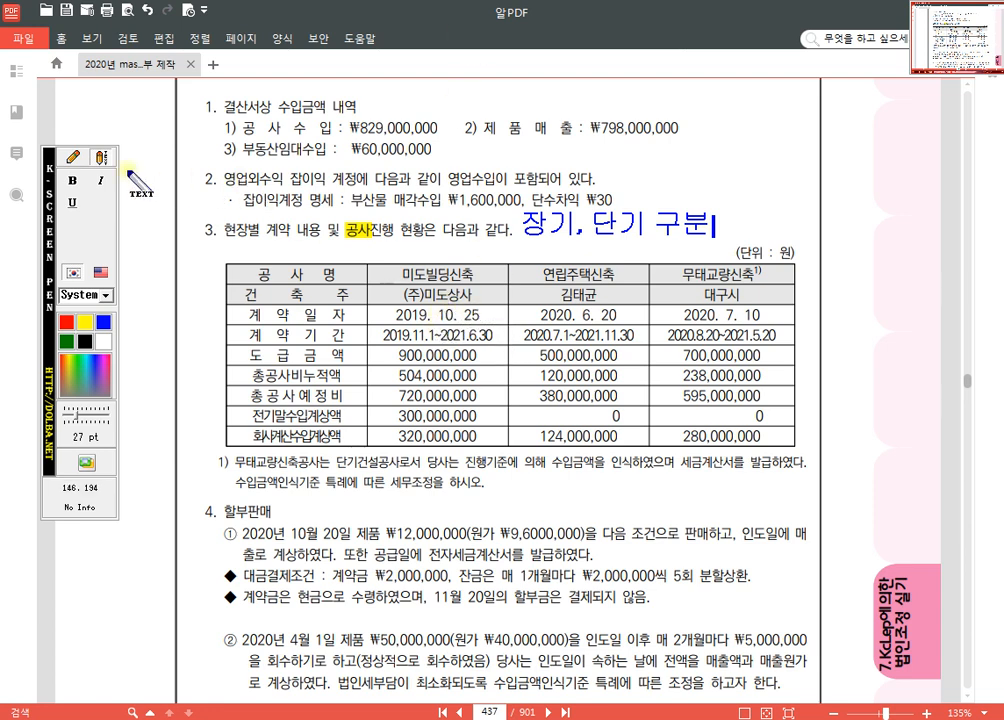
left_click(72, 158)
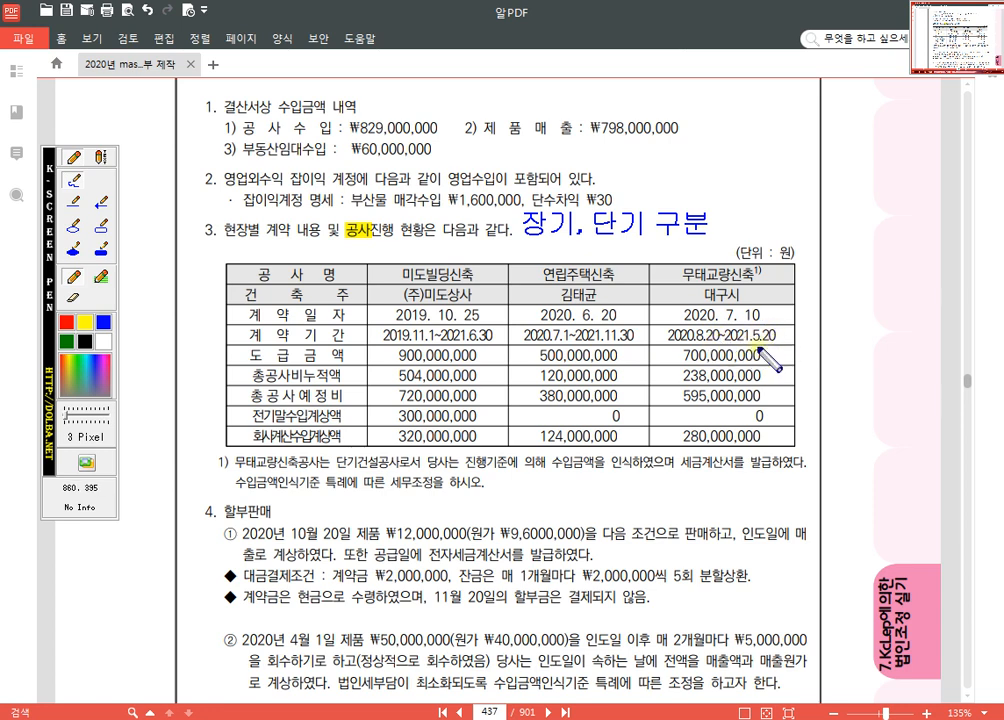
Step: Circle the 계약기간 and footnote mark of 무태교량신축 in blue, and add a check mark at its name
mouse_move(780, 328)
left_mouse_down()
mouse_move(666, 340)
mouse_move(777, 327)
left_mouse_up()
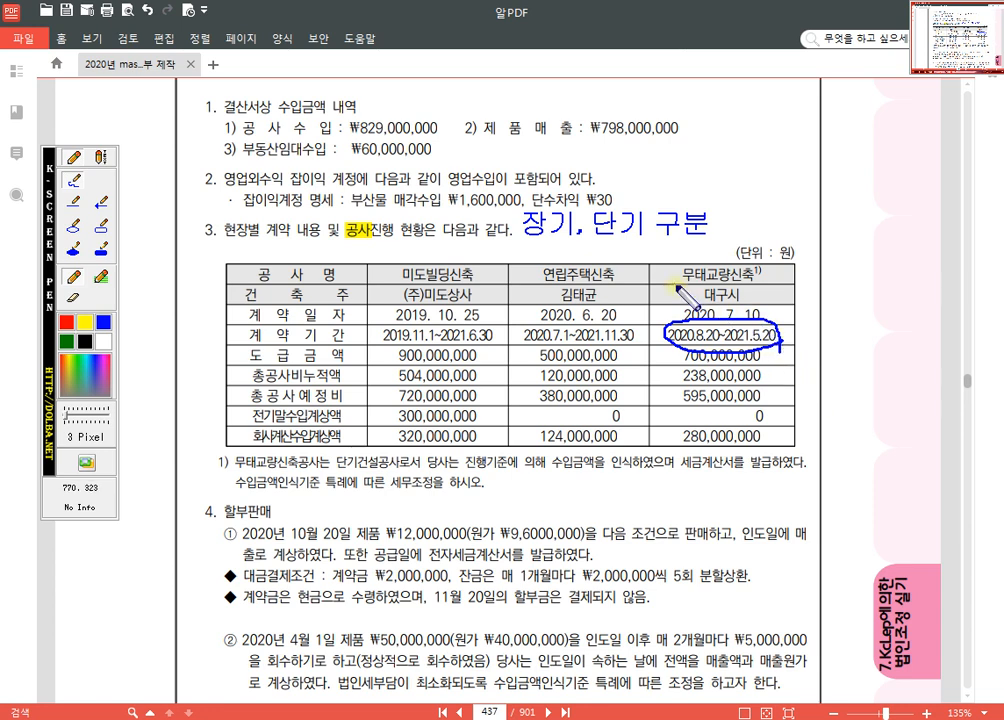
left_click_drag(668, 263, 719, 239)
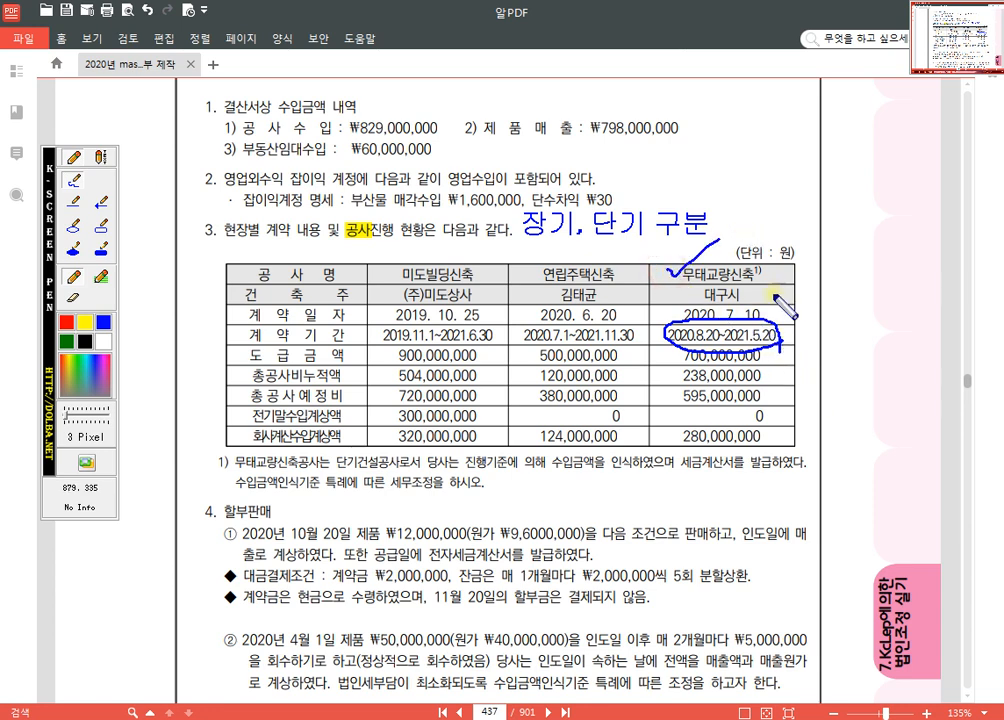
left_click_drag(760, 271, 758, 265)
Step: Underline 단기건설공사로서 and "수입금액인식기준 특례에 따른 세무조정을 하시오" in footnote 1, and leave the screen pen
left_click_drag(241, 493, 488, 491)
left_click_drag(306, 472, 420, 471)
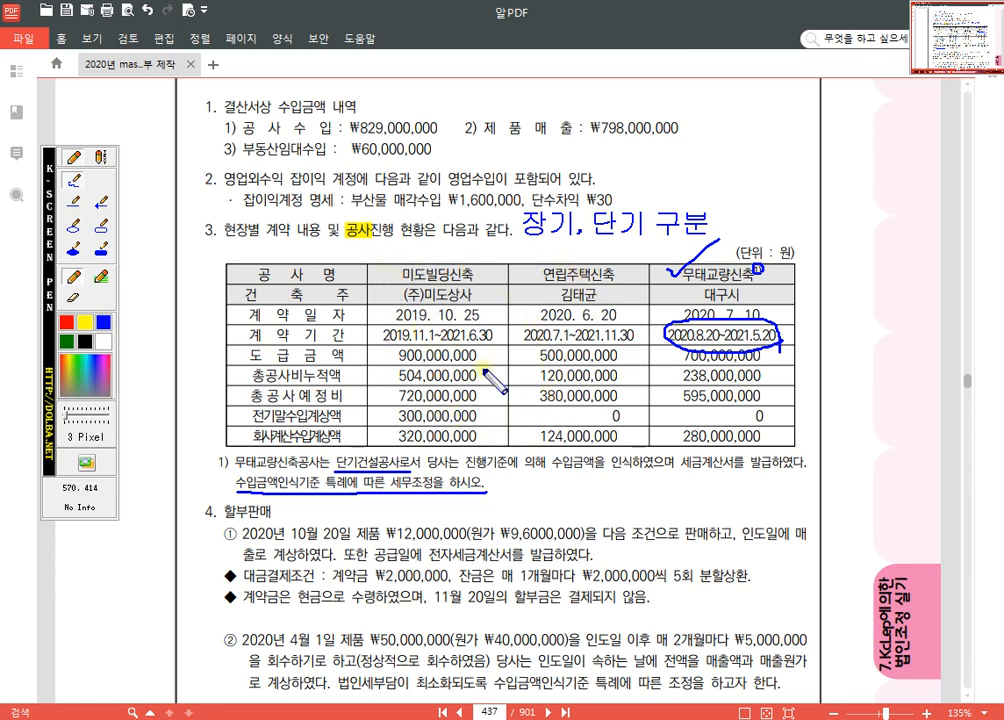
key("Escape")
Step: Switch to KcLep and enter 공사명 미도빌딩신축 with 도급자 (주)미도상사 in the 작업진행률에 의한 수입금액 section
key("alt+Tab")
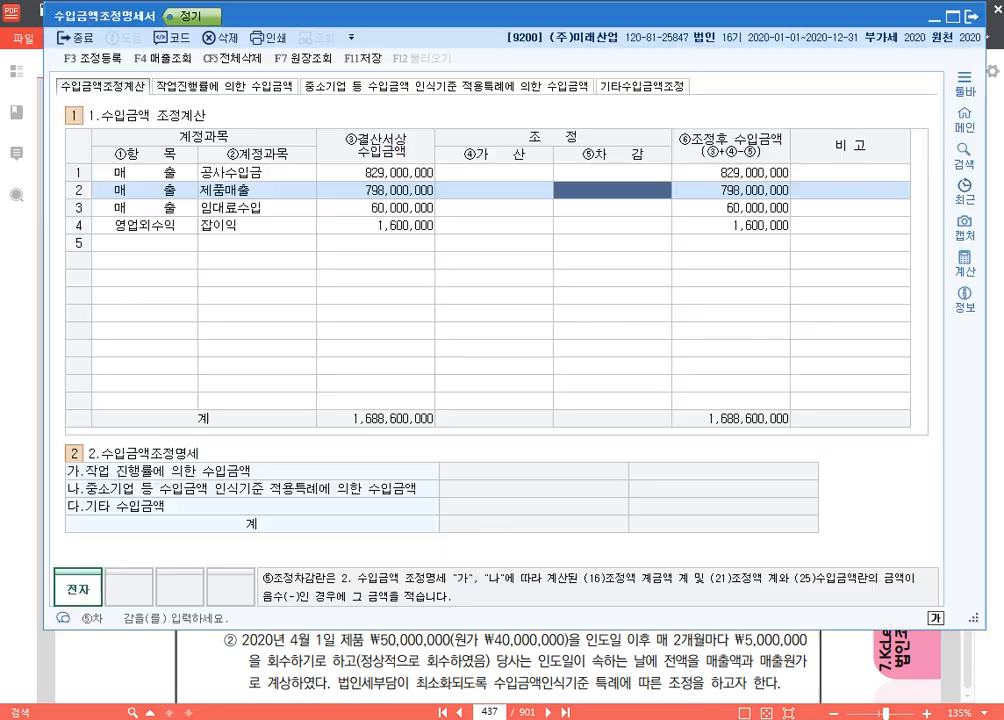
left_click(256, 90)
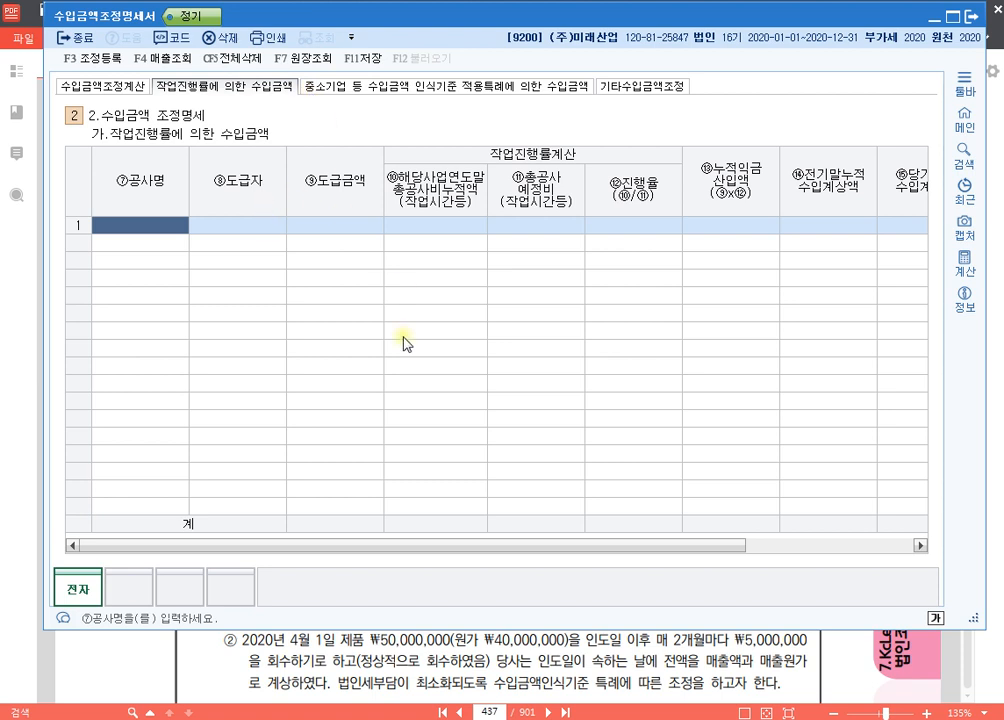
type("ㅁ")
type("미도빌딩신축")
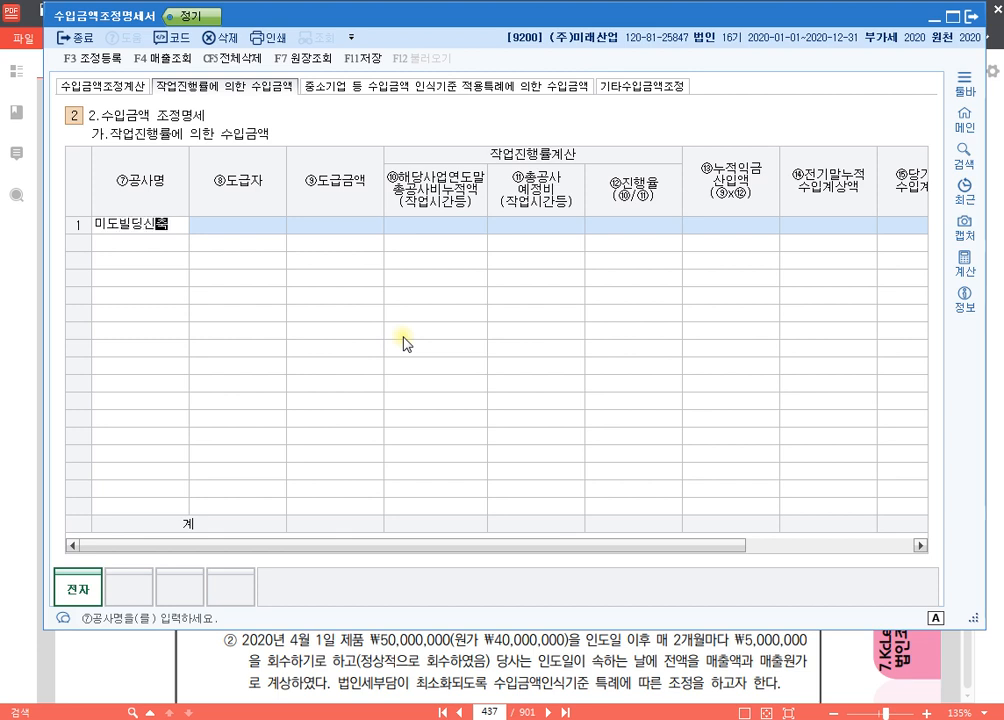
key("Return")
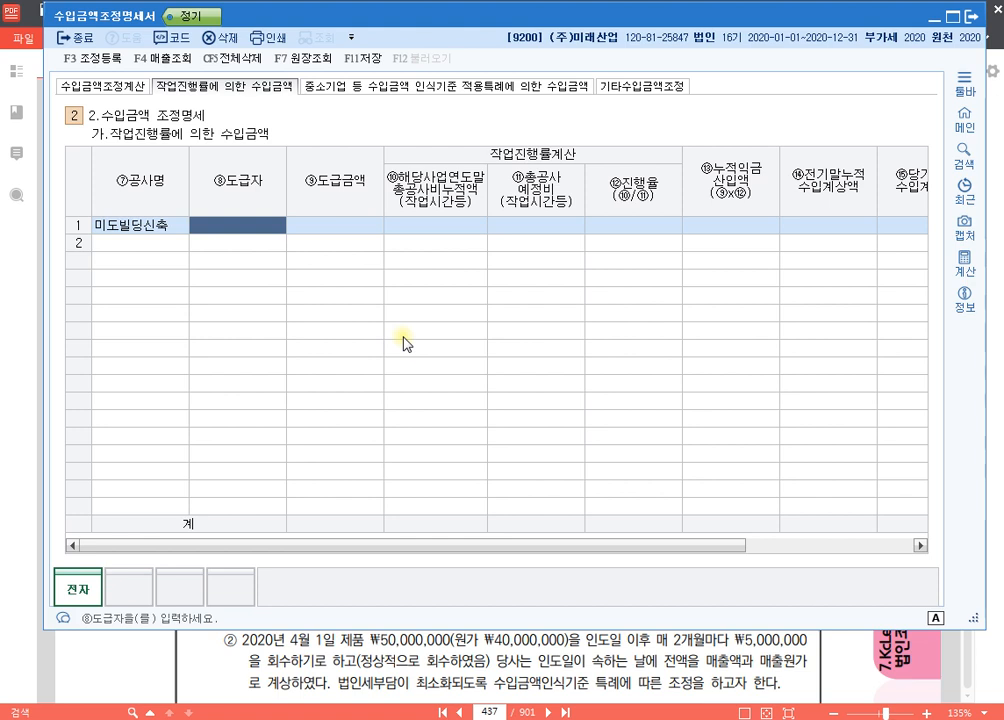
type("(주)미도상사")
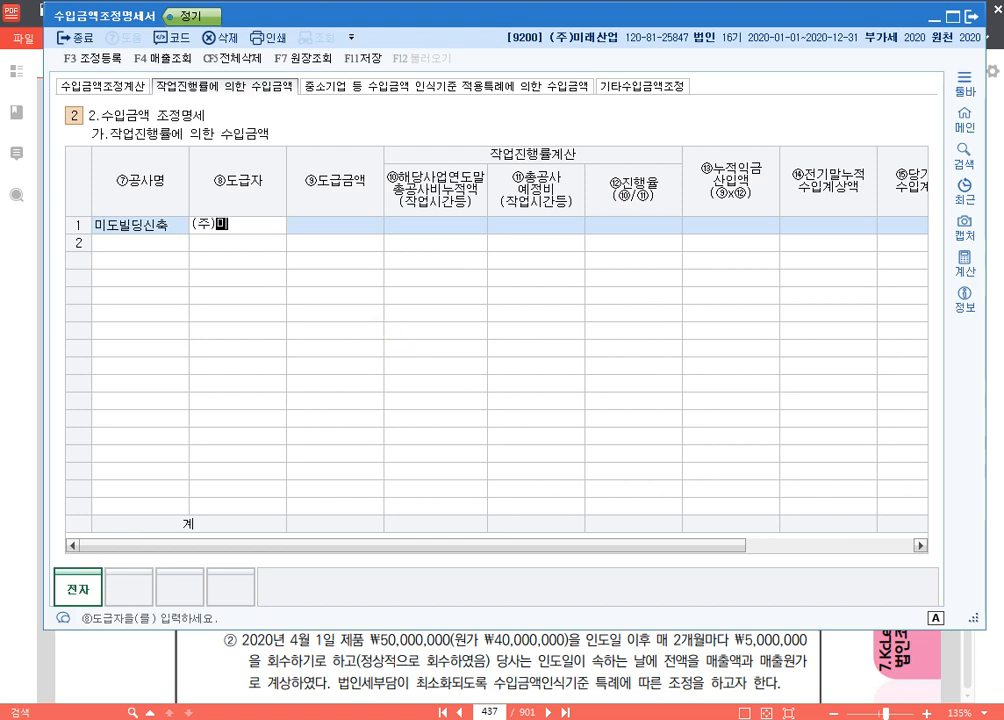
key("Return")
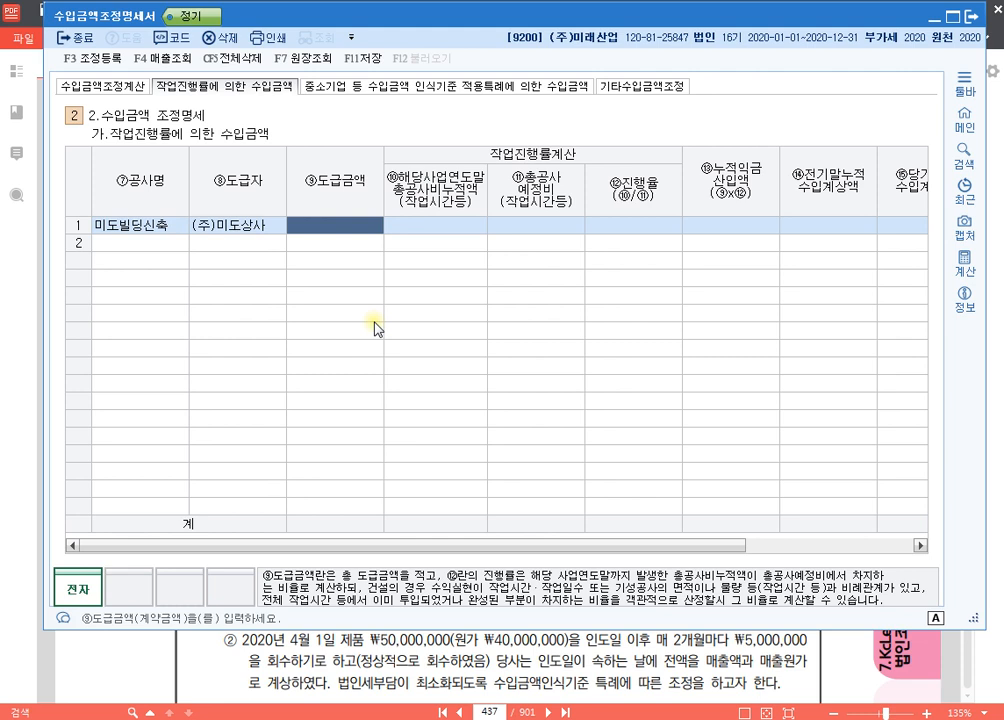
Step: For 미도빌딩신축, set the 도급금액 to 900,000,000, the 총공사비누적액 to 504,000,000 and the 총공사예정비 to 720,000,000
type("900000000")
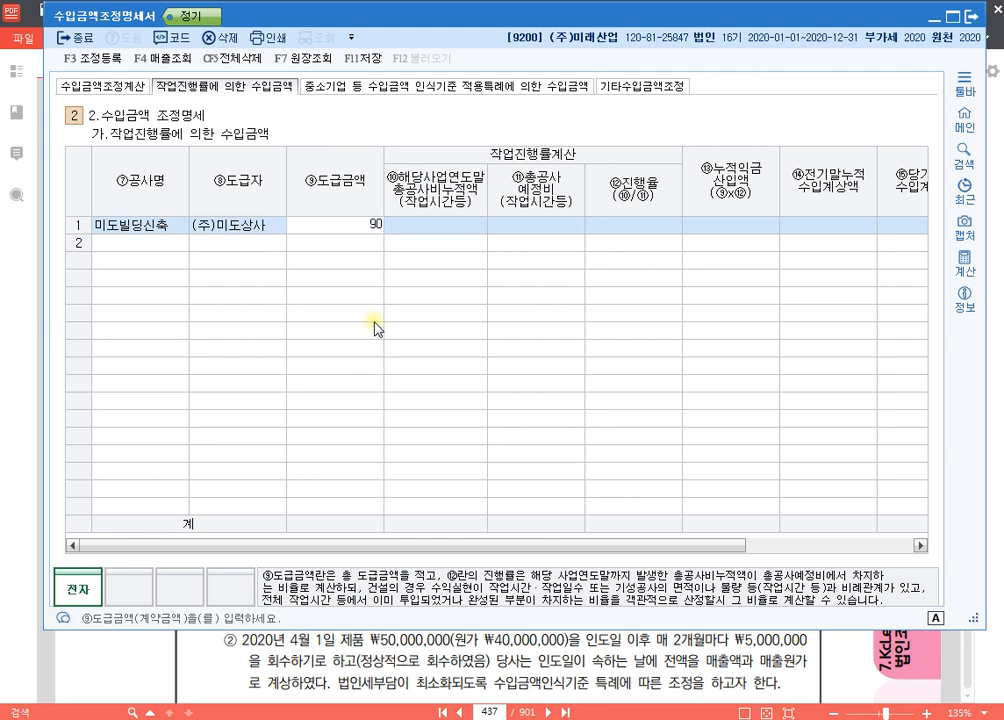
key("Return")
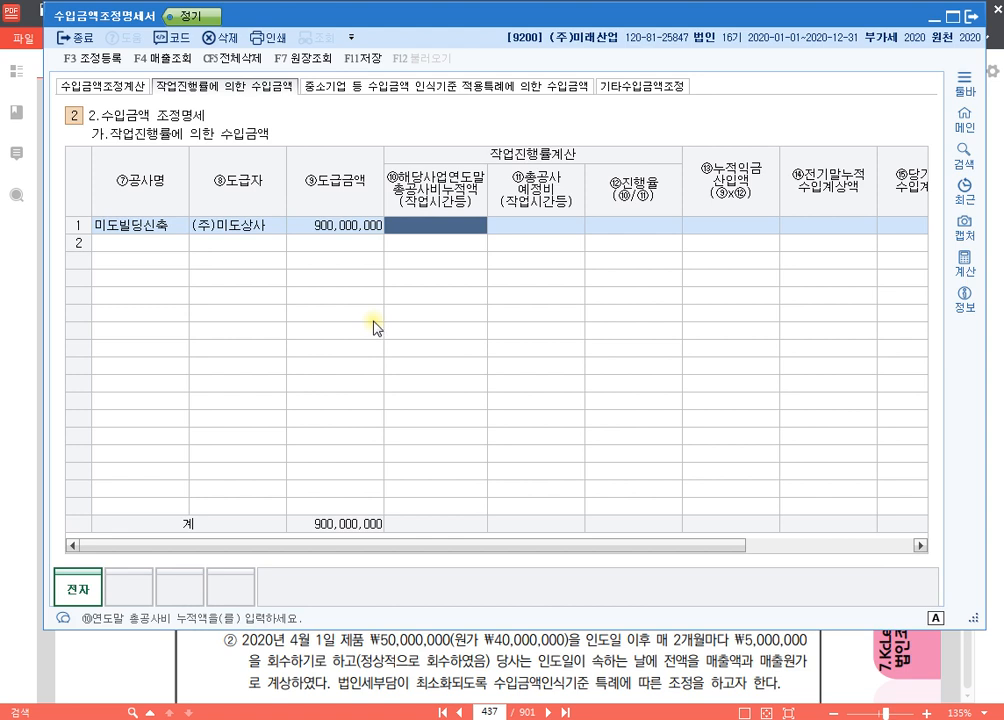
type("50")
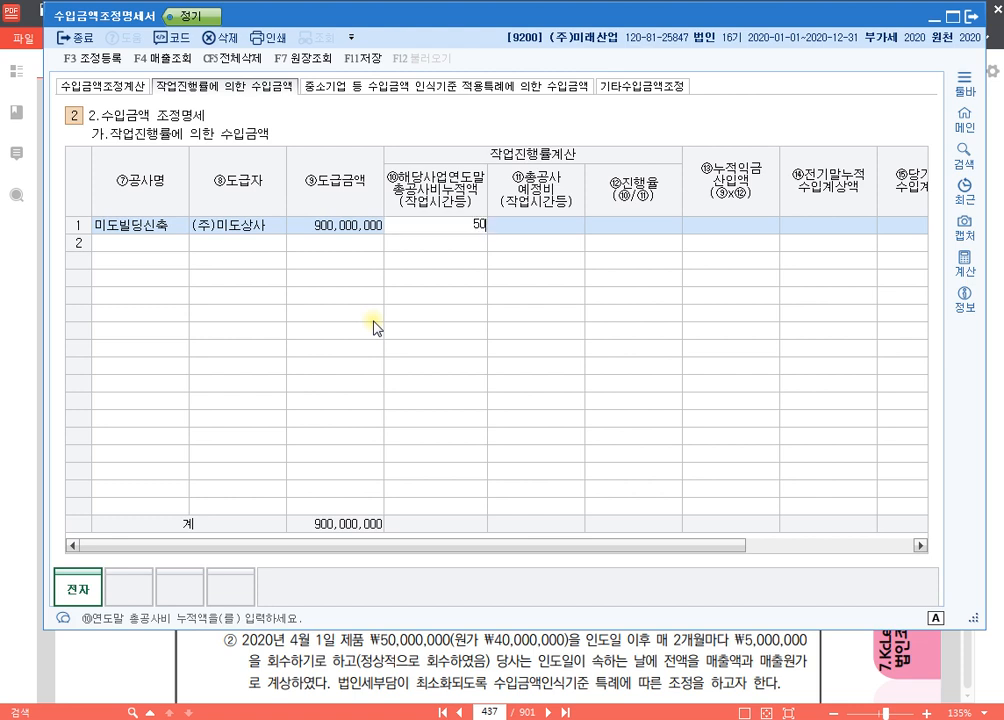
type("4,000,000")
key("Return")
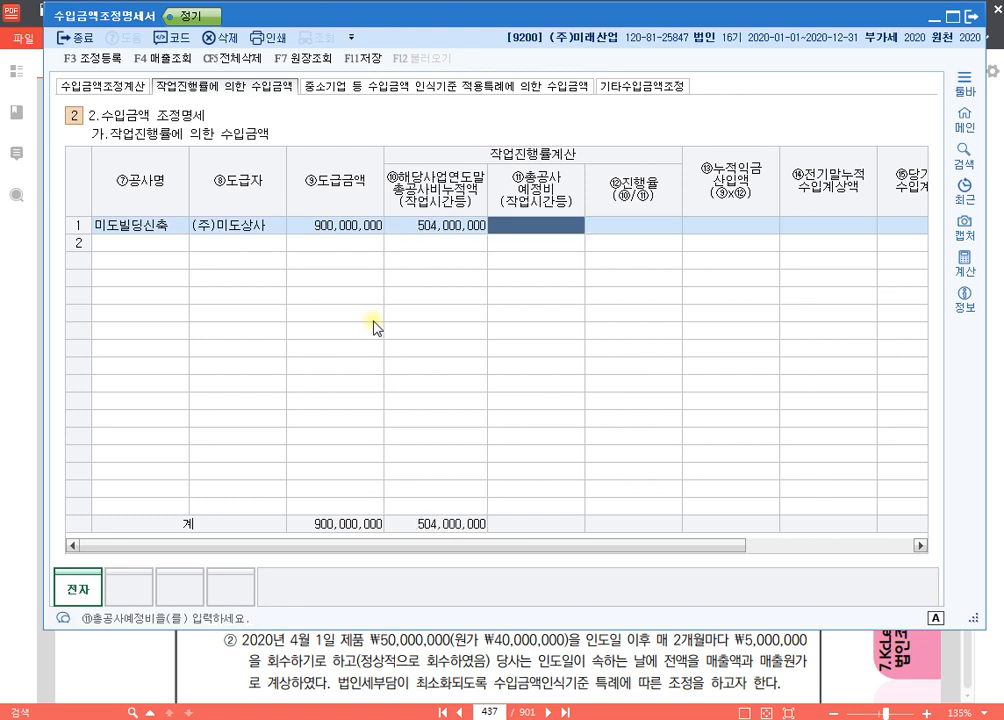
type("720")
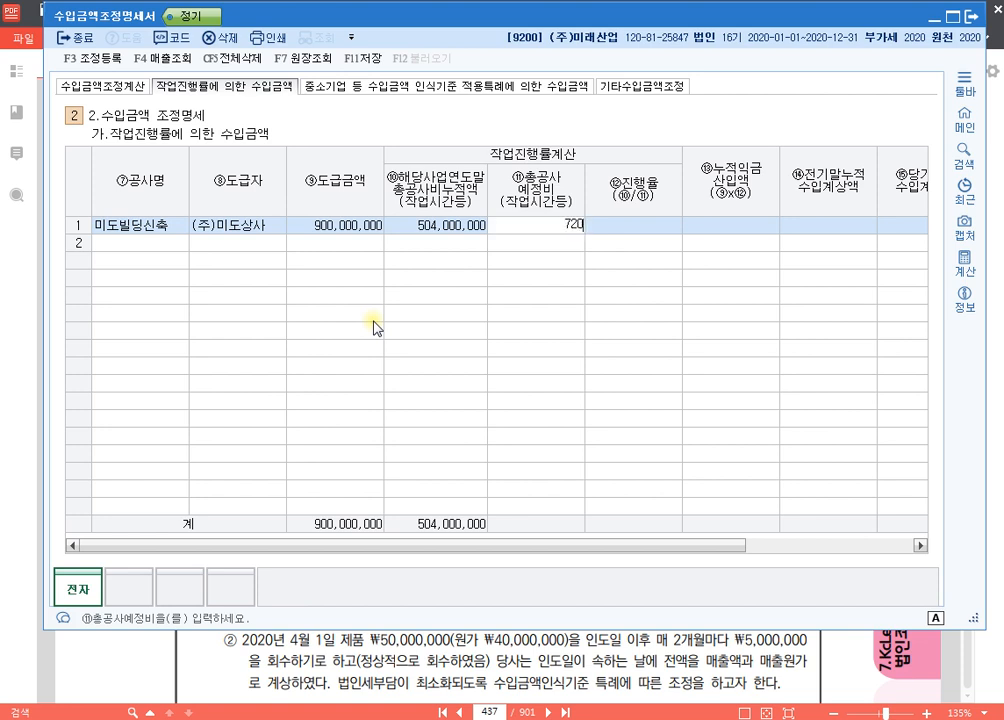
type(",000,000")
key("Return")
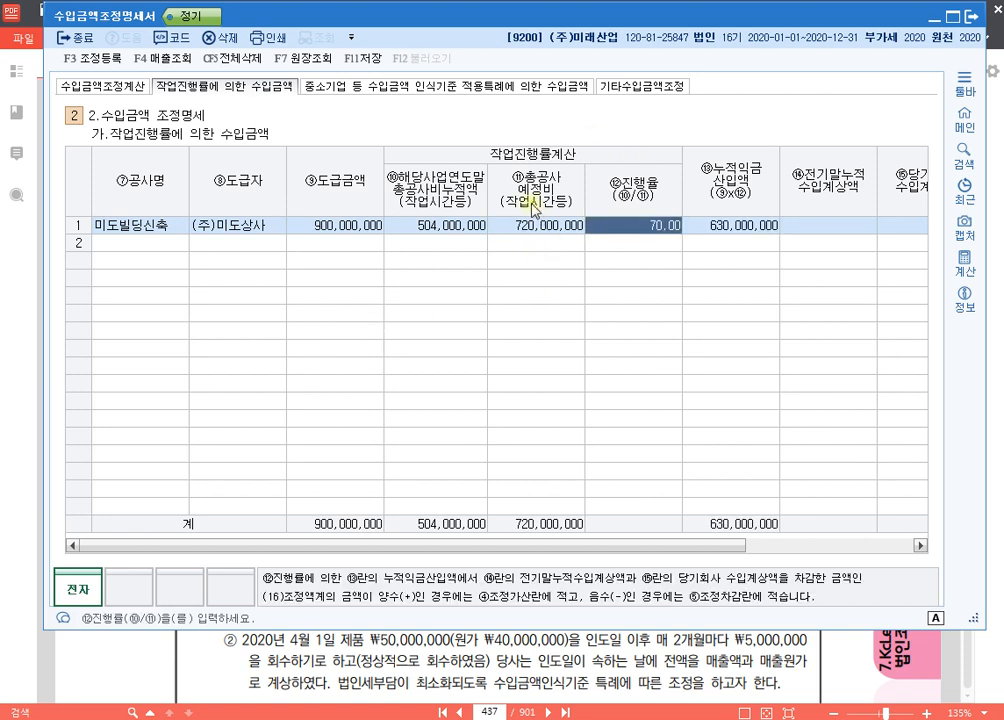
Step: Examine how the 진행률 and 누적익금산입액 of 미도빌딩신축 derive from its contract amount and construction costs
left_click(551, 227)
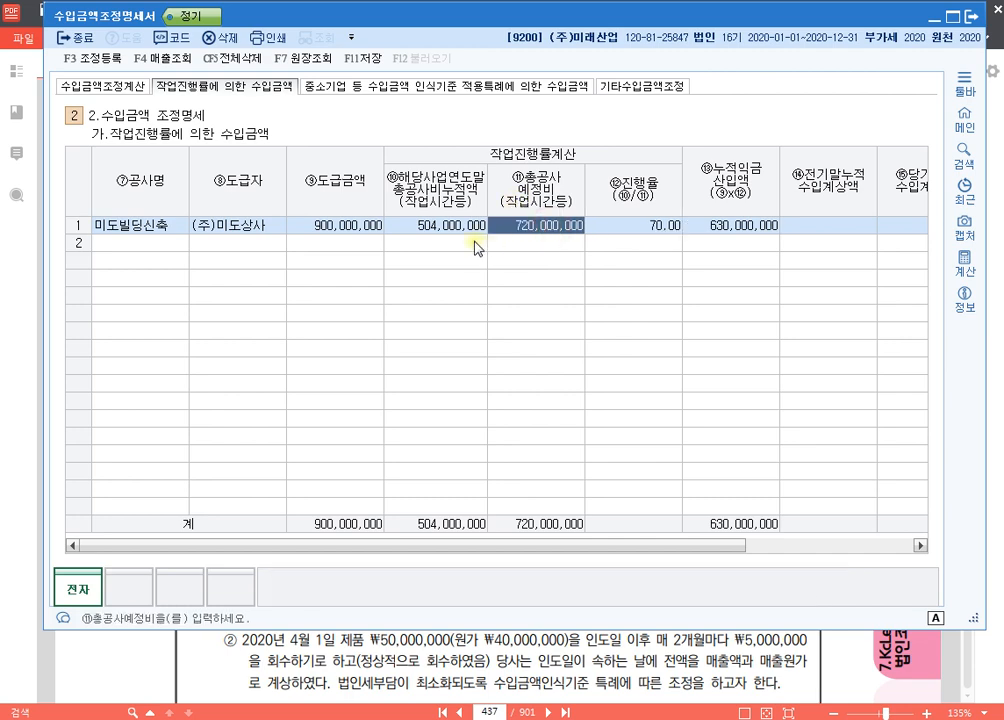
left_click(466, 228)
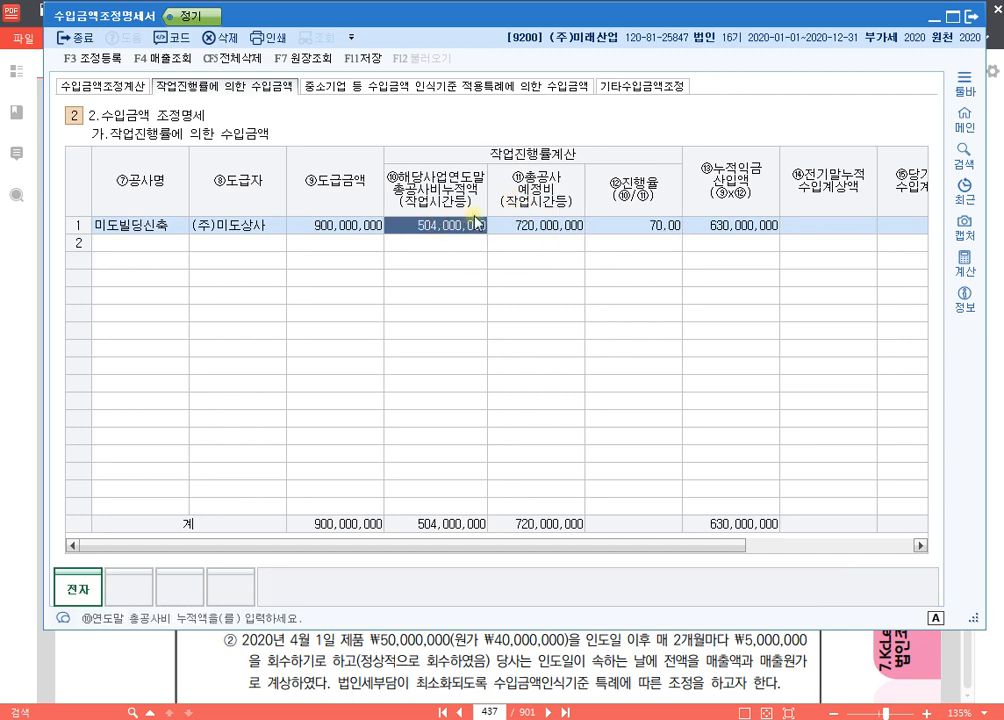
left_click(345, 228)
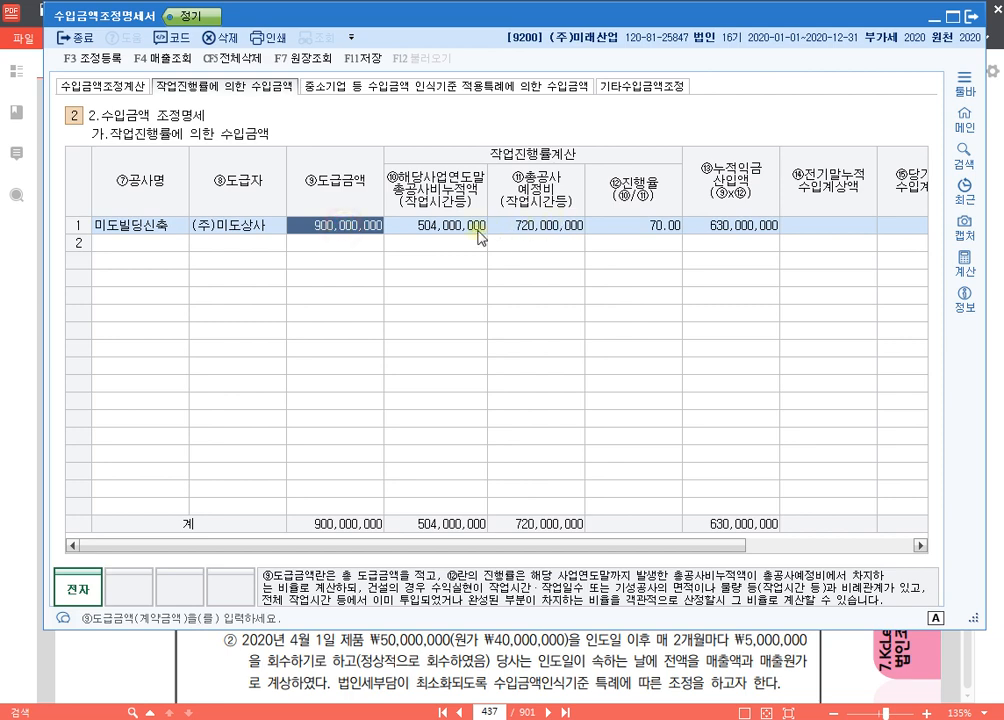
key("Return")
left_click(650, 227)
left_click(343, 225)
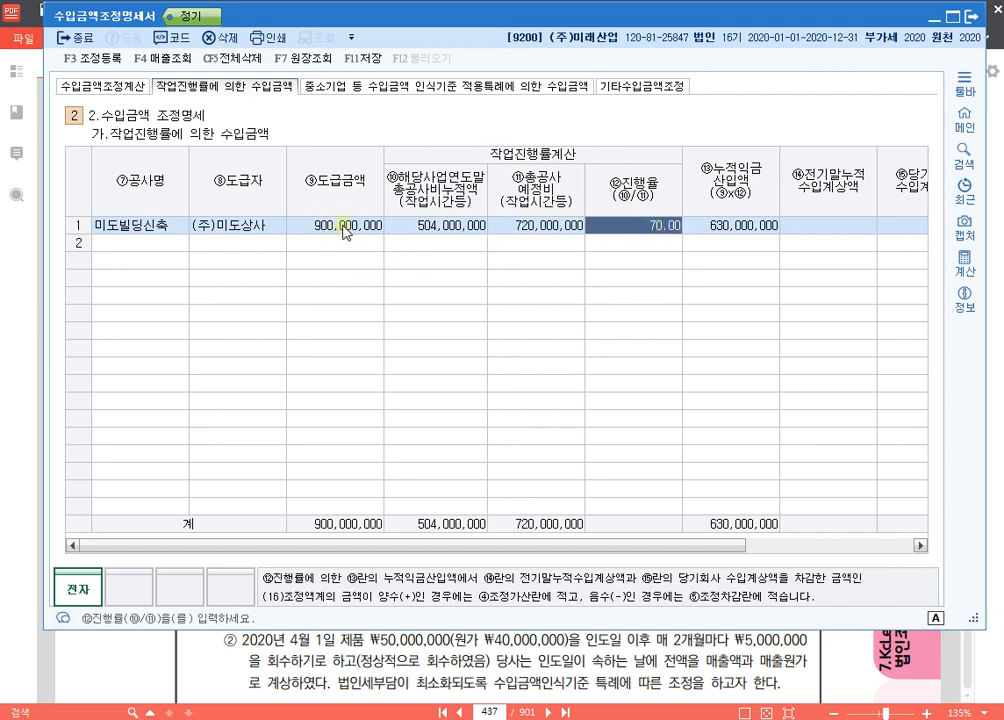
left_click(636, 225)
left_click(743, 226)
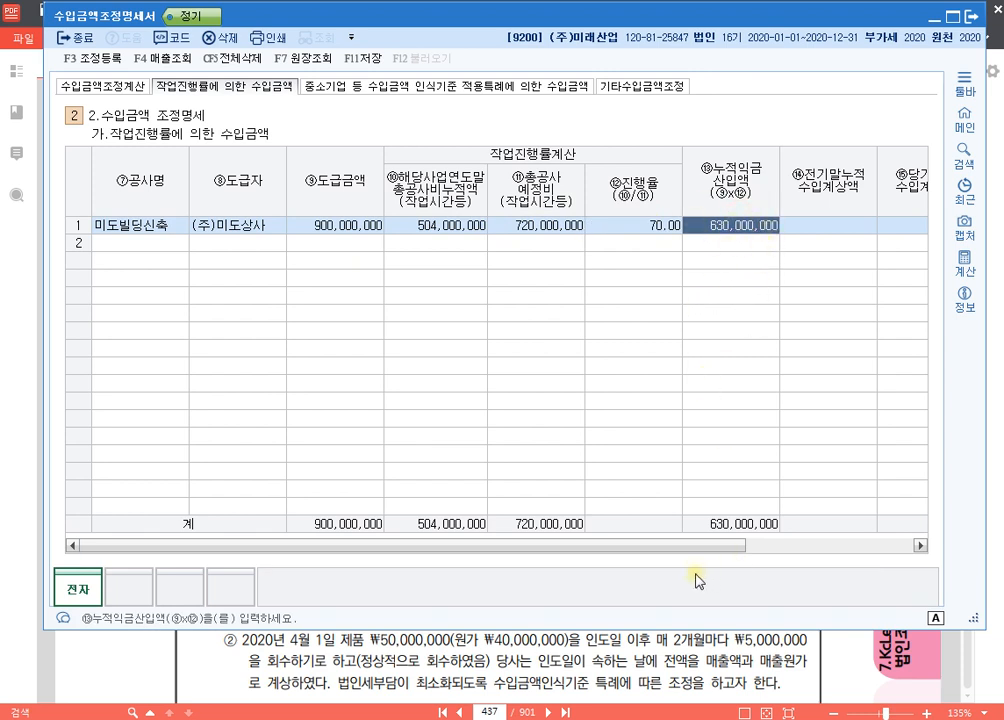
Step: Move and widen the 수입금액조정명세서 window to fit more columns, and bring the (16)조정액 column into view
left_click_drag(799, 18, 755, 26)
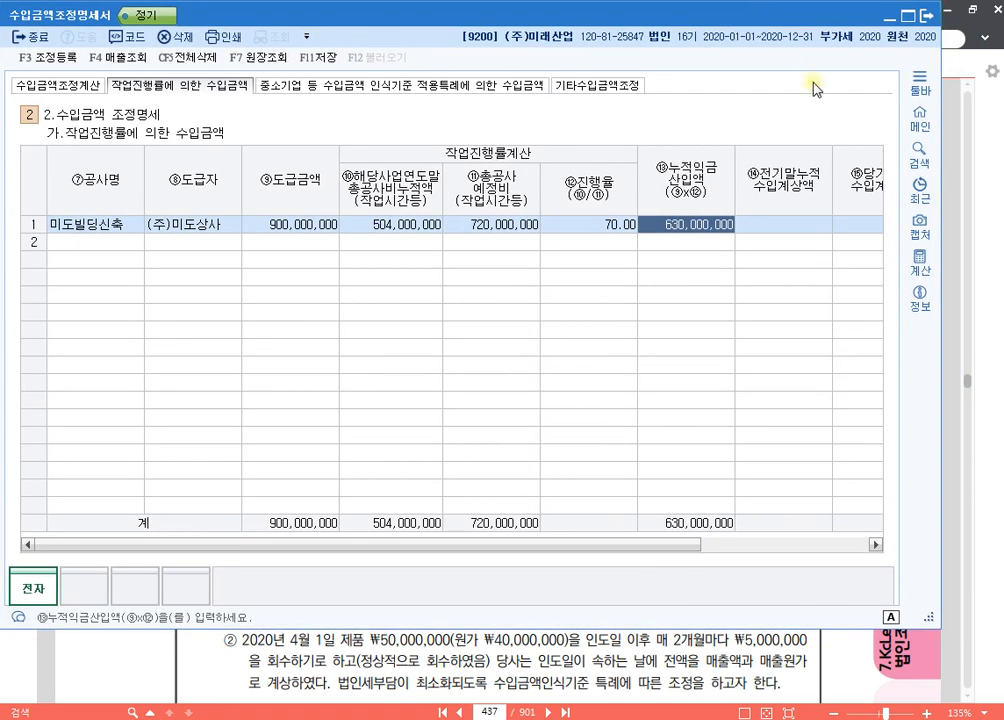
left_click_drag(940, 298, 961, 298)
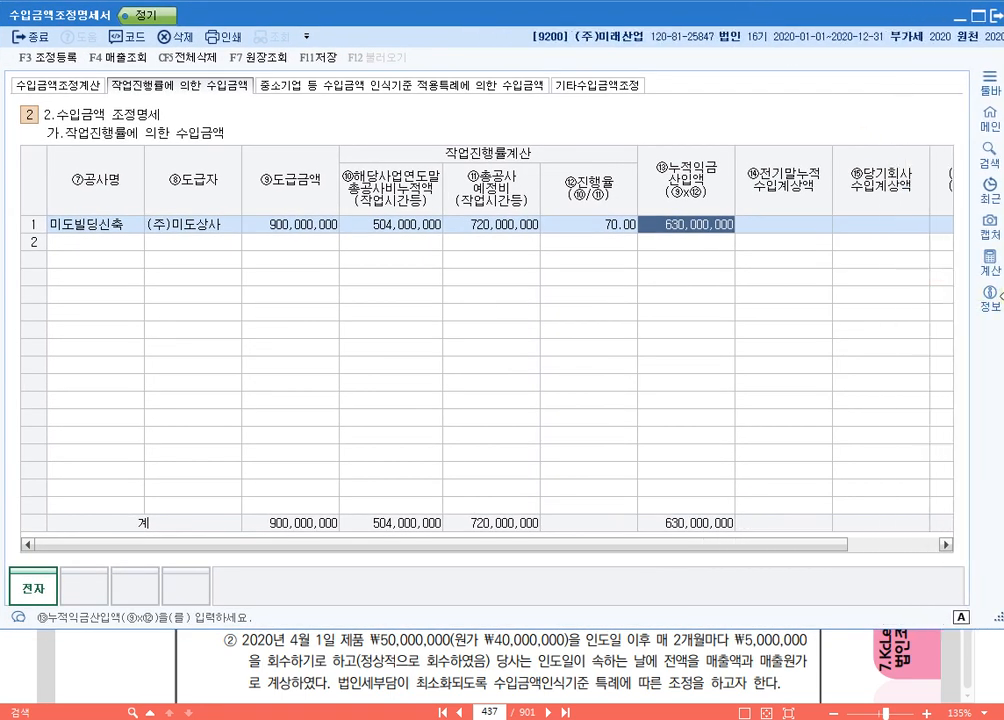
left_click_drag(869, 543, 959, 533)
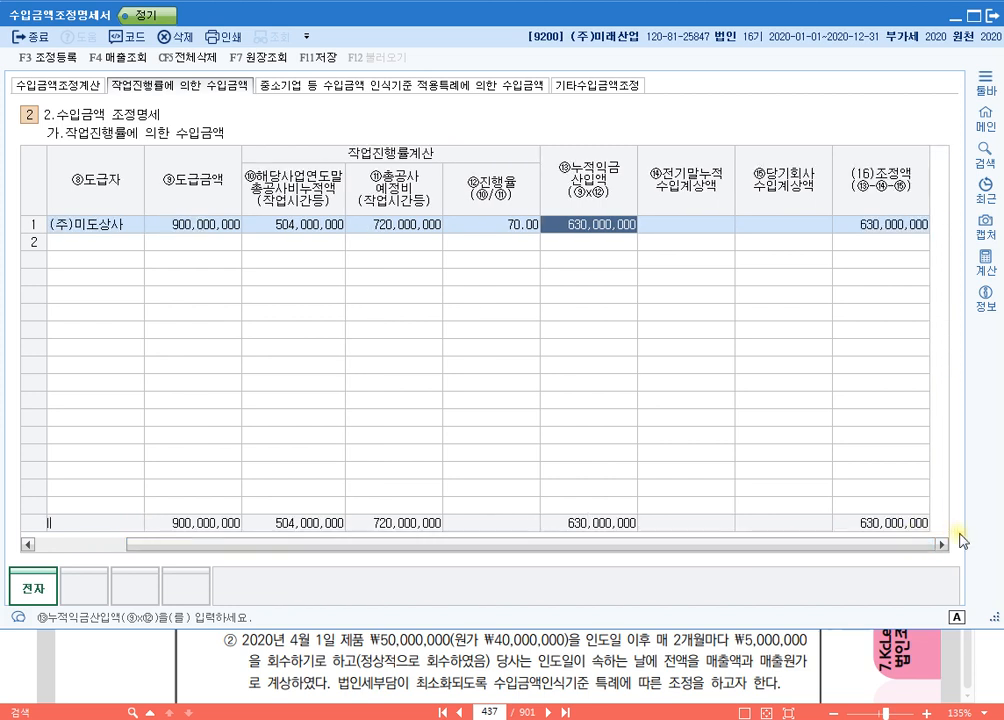
Step: Set the 전기말누적 수입계상액 of 미도빌딩신축 to 300,000,000 and its 당기회사 수입계상액 to 320,000,000
left_click(706, 226)
key("Return")
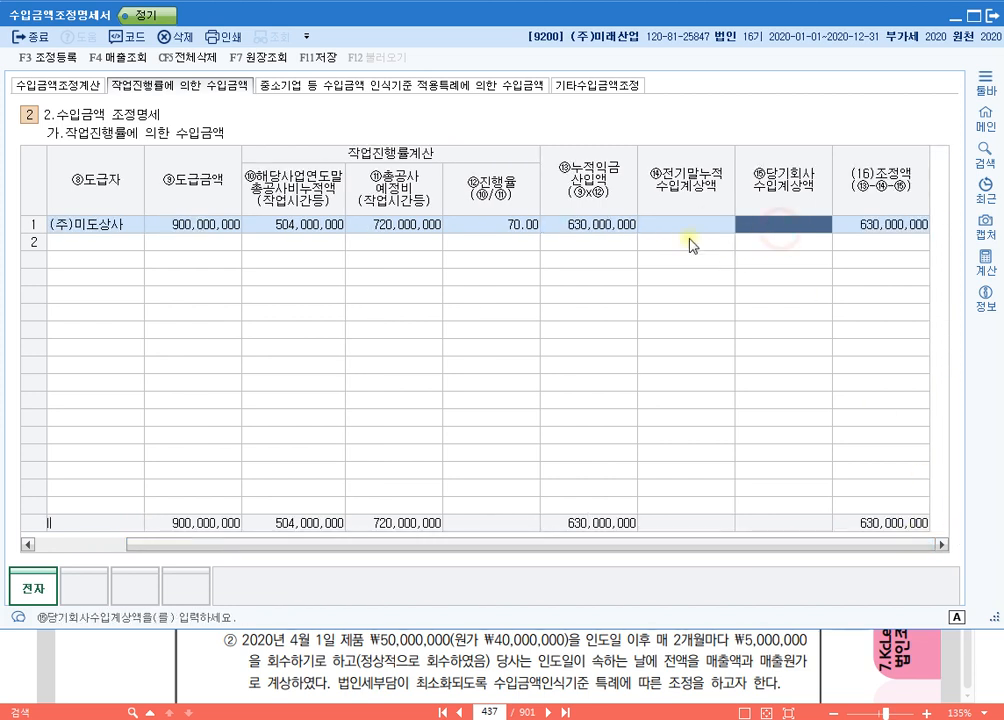
key("Return")
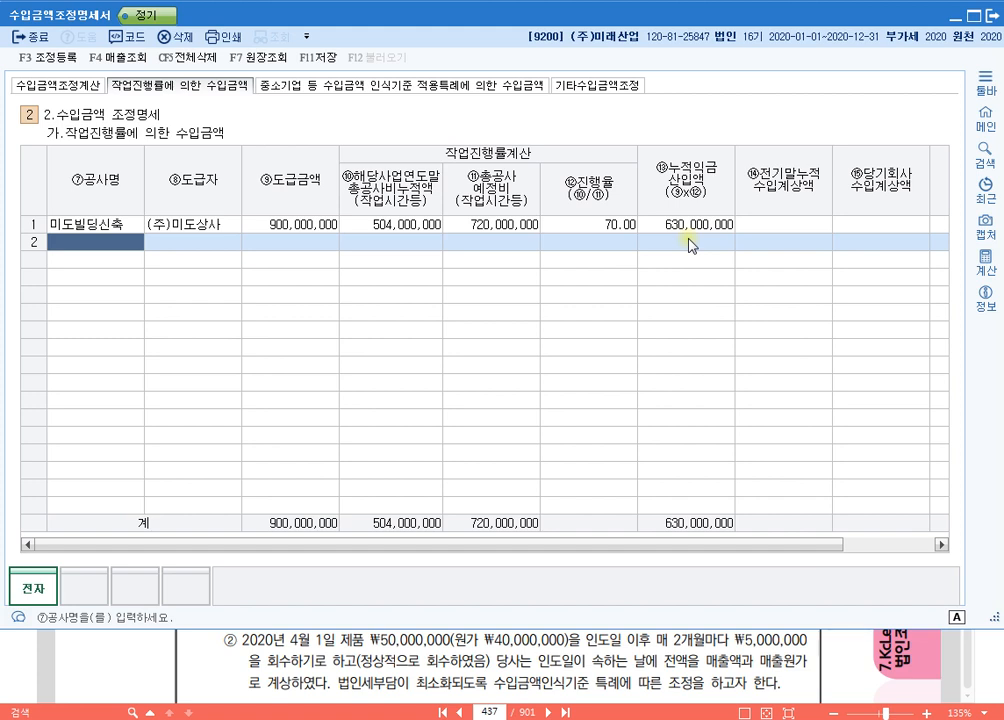
left_click(763, 231)
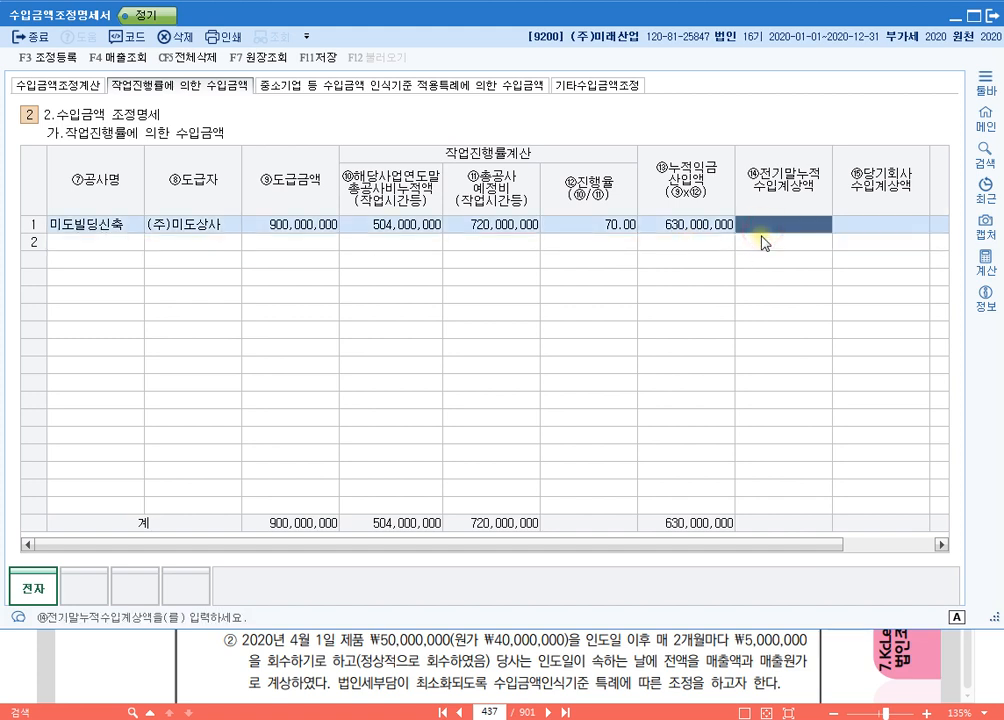
type("300000000")
key("Return")
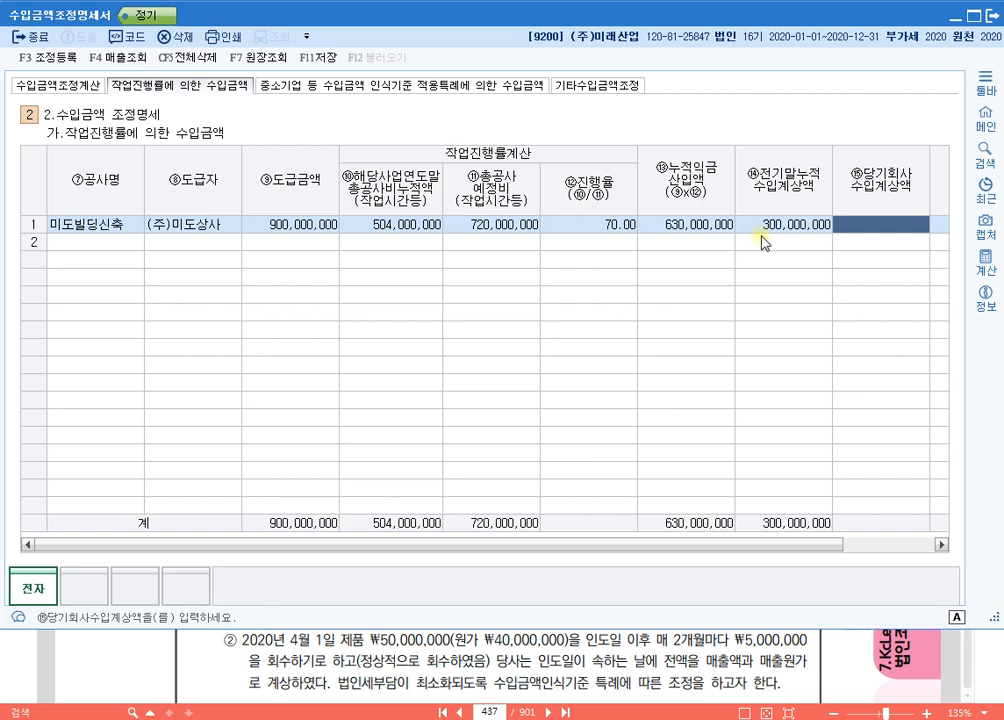
type("320000000")
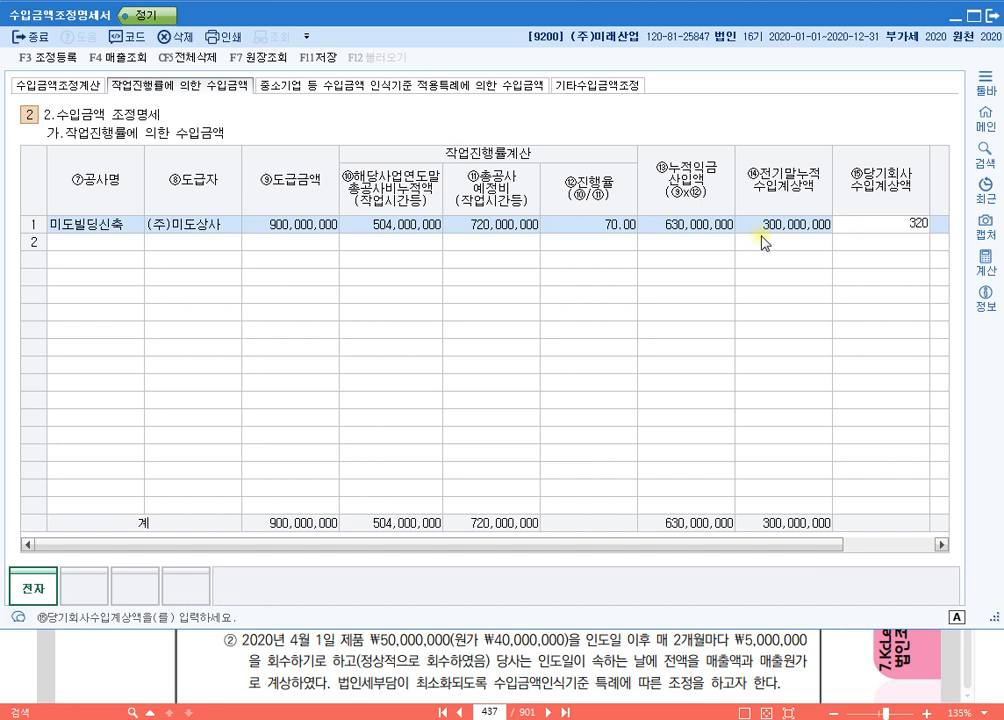
key("Return")
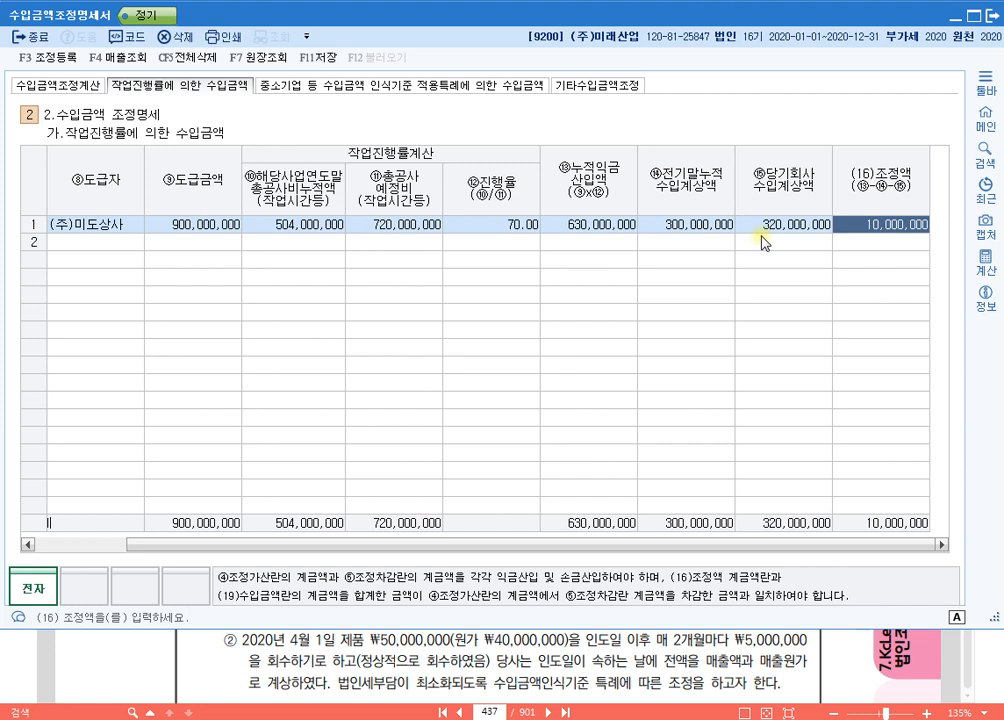
Step: Review the 전기말누적 수입계상액, 당기회사 수입계상액 and (16)조정액 cells of 미도빌딩신축
left_click(690, 224)
left_click(780, 224)
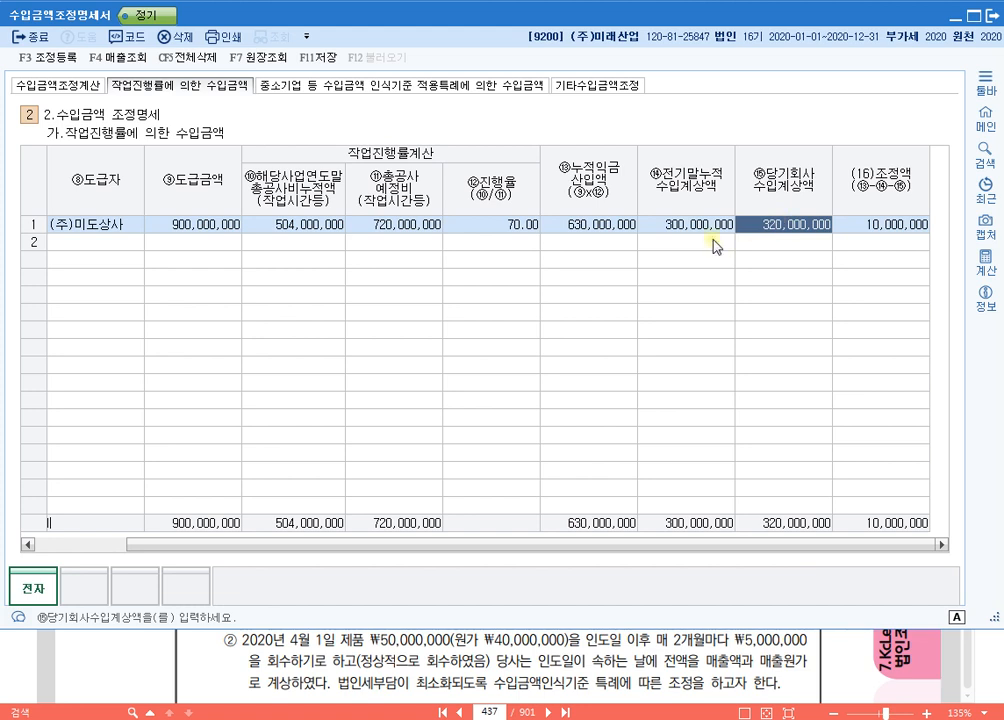
left_click(890, 227)
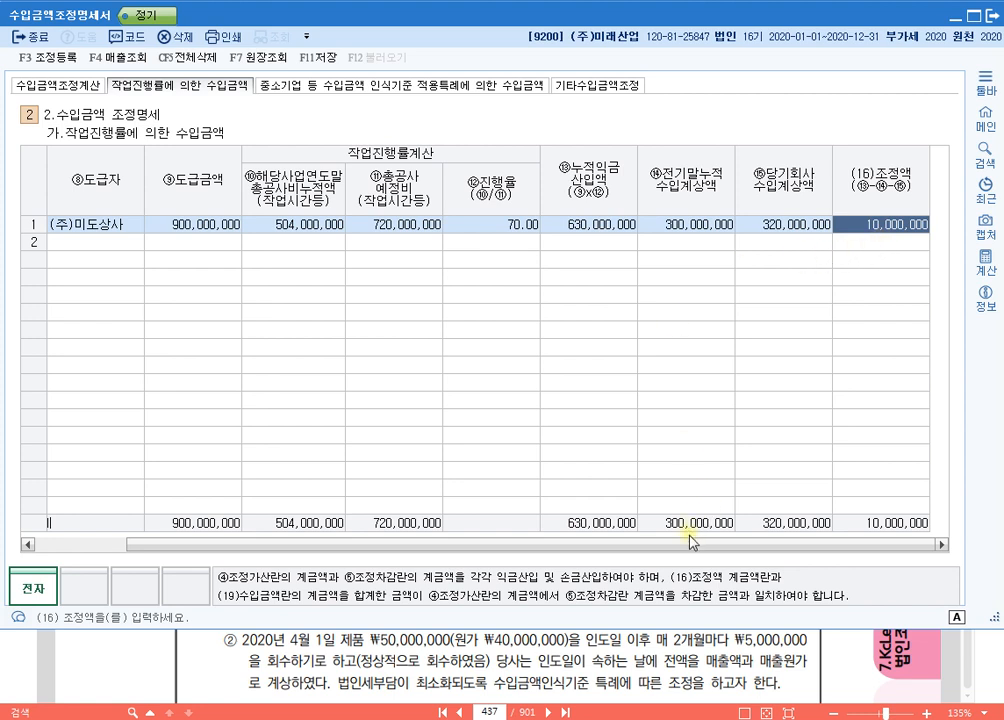
left_click_drag(680, 545, 478, 558)
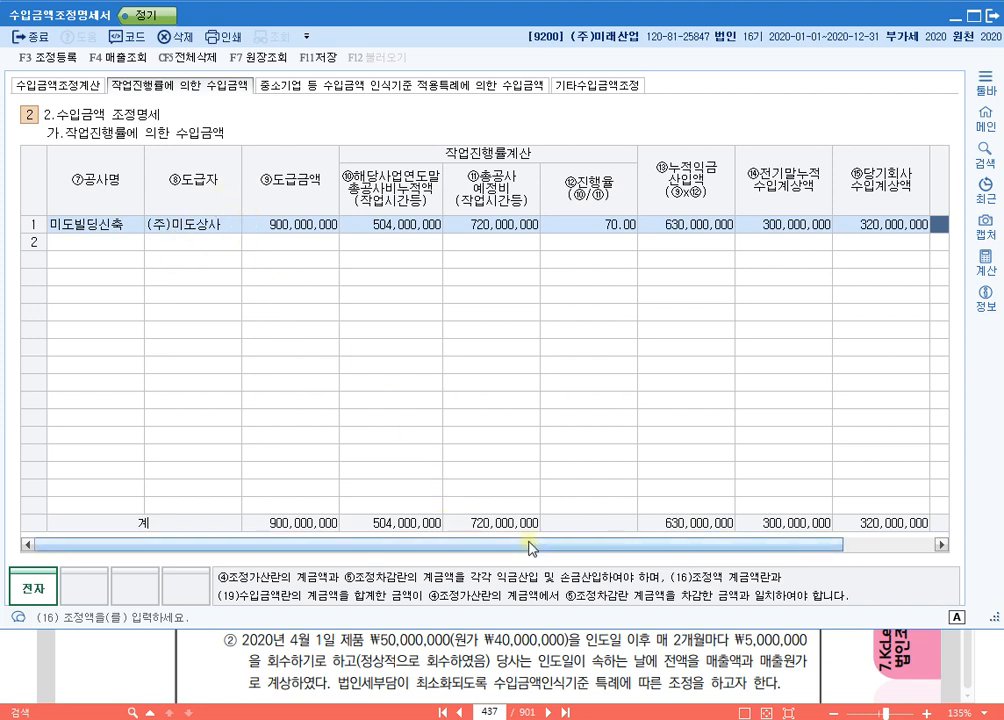
left_click_drag(529, 545, 713, 545)
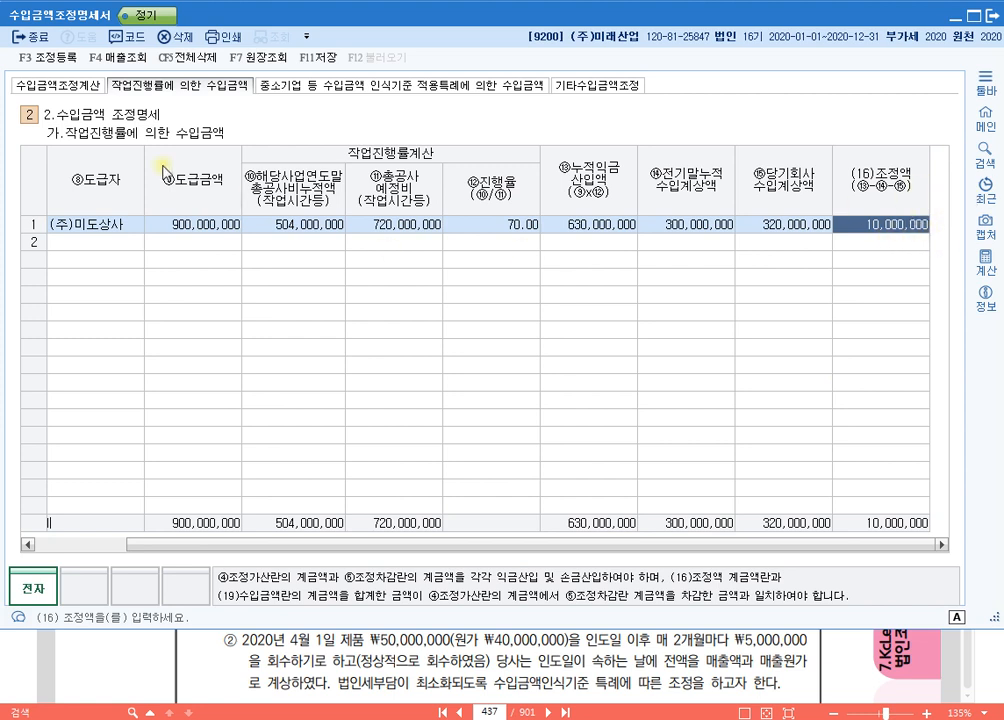
Step: Check the ④가산 adjustment and ⑥조정후 수입금액 of the 공사수입금 row in the 수입금액조정계산 section
left_click(76, 88)
left_click(513, 173)
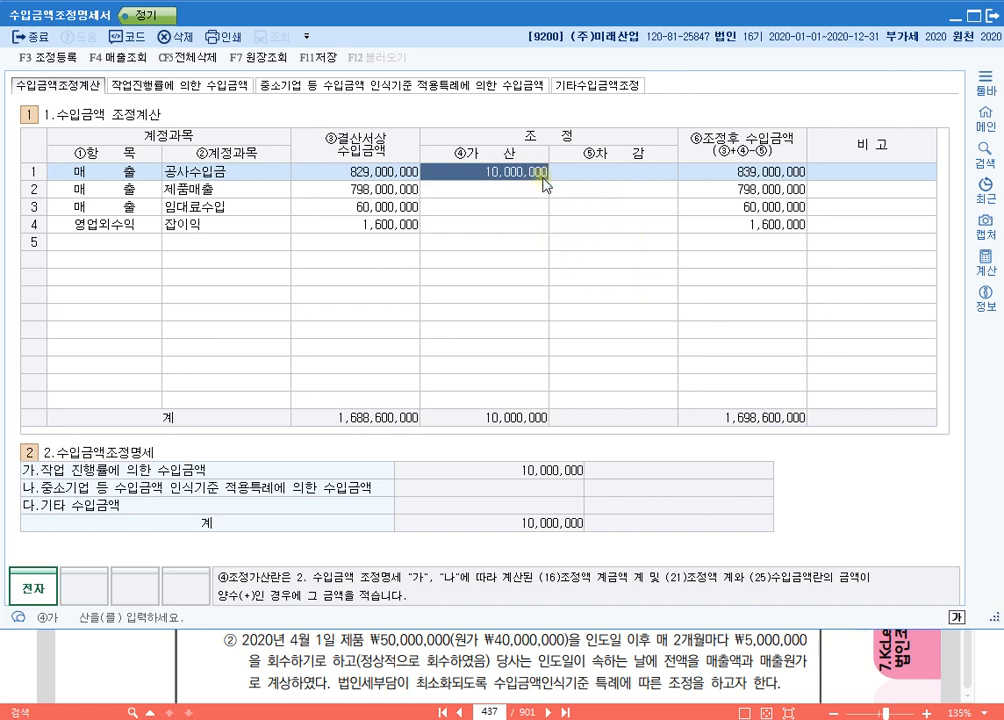
left_click(752, 174)
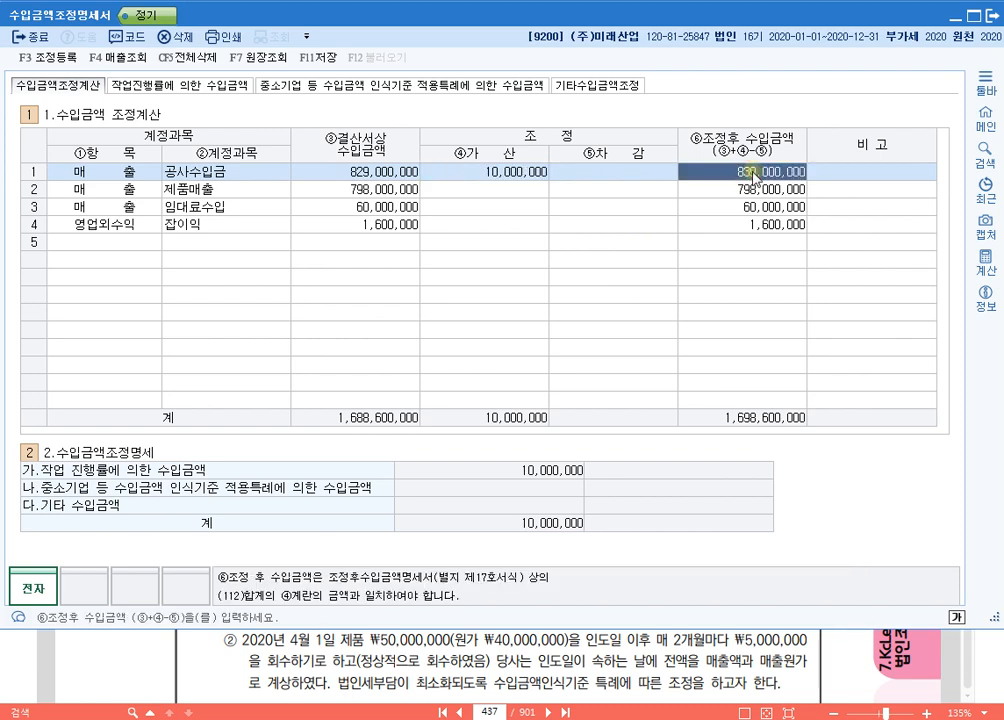
Step: Review the 총공사비누적액, 누적익금산입액, 수입계상액 and (16)조정액 cells of 미도빌딩신축 in the 작업진행률에 의한 수입금액 section
left_click(215, 86)
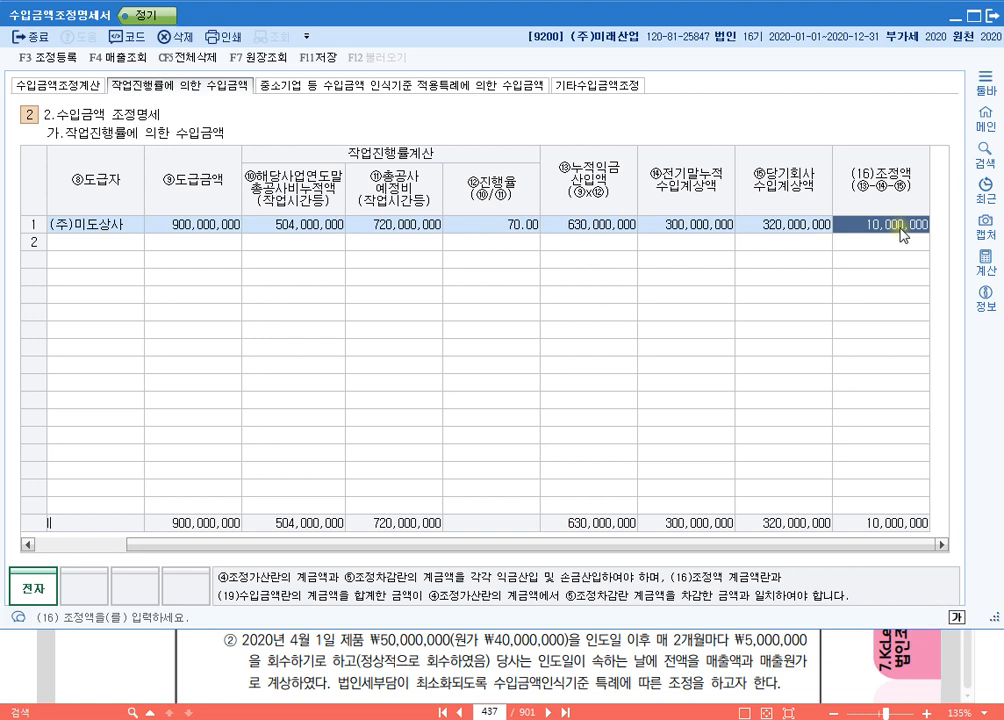
left_click(594, 229)
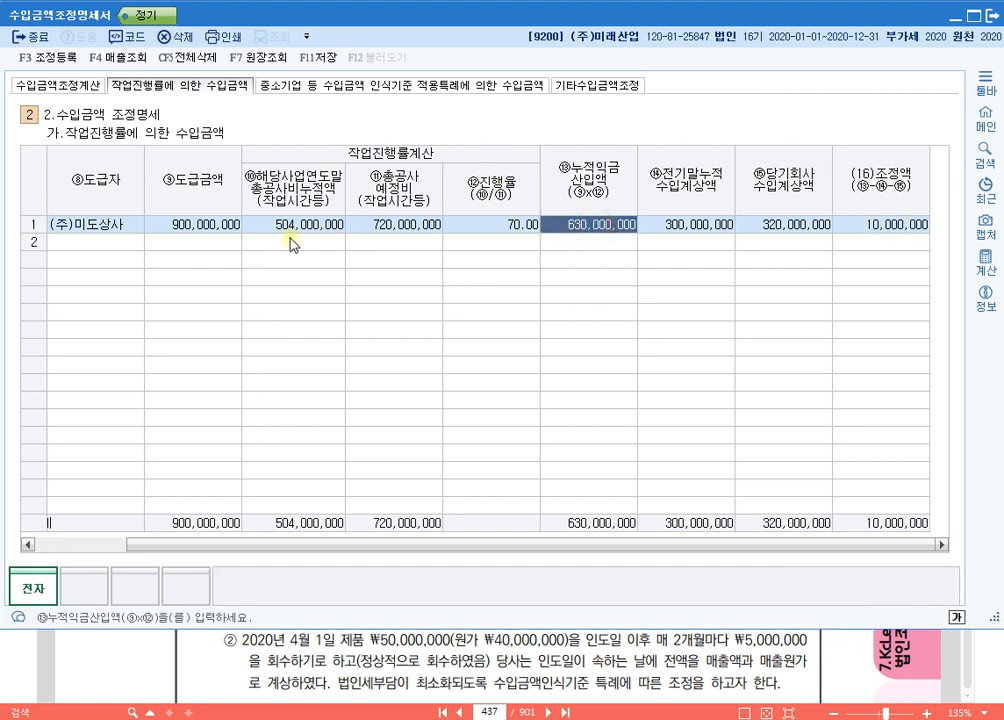
left_click(284, 231)
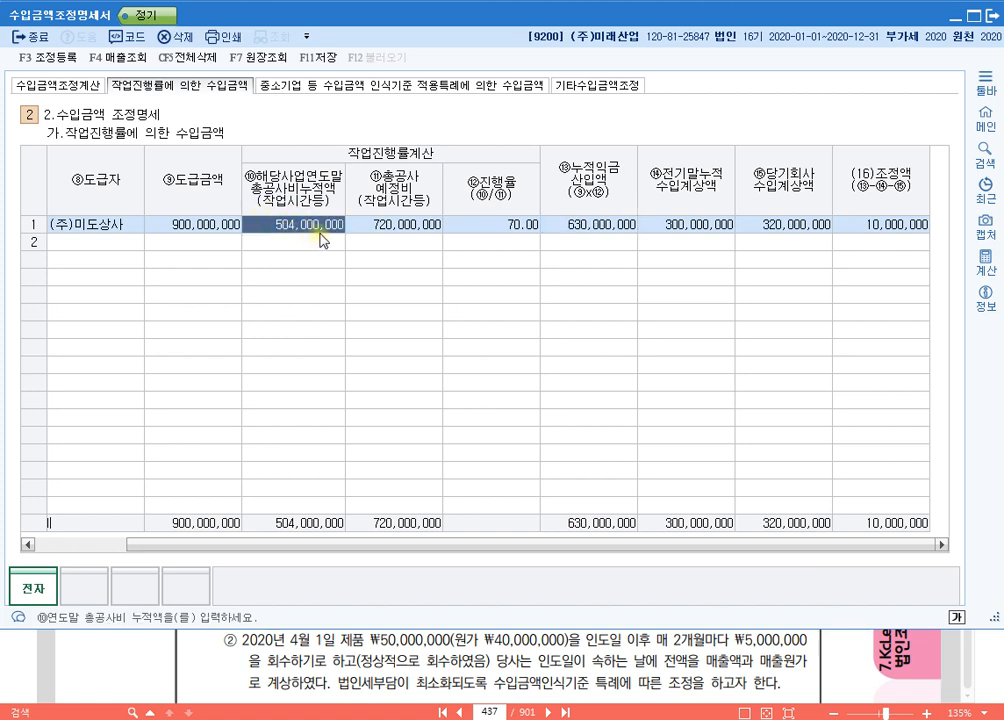
left_click(575, 225)
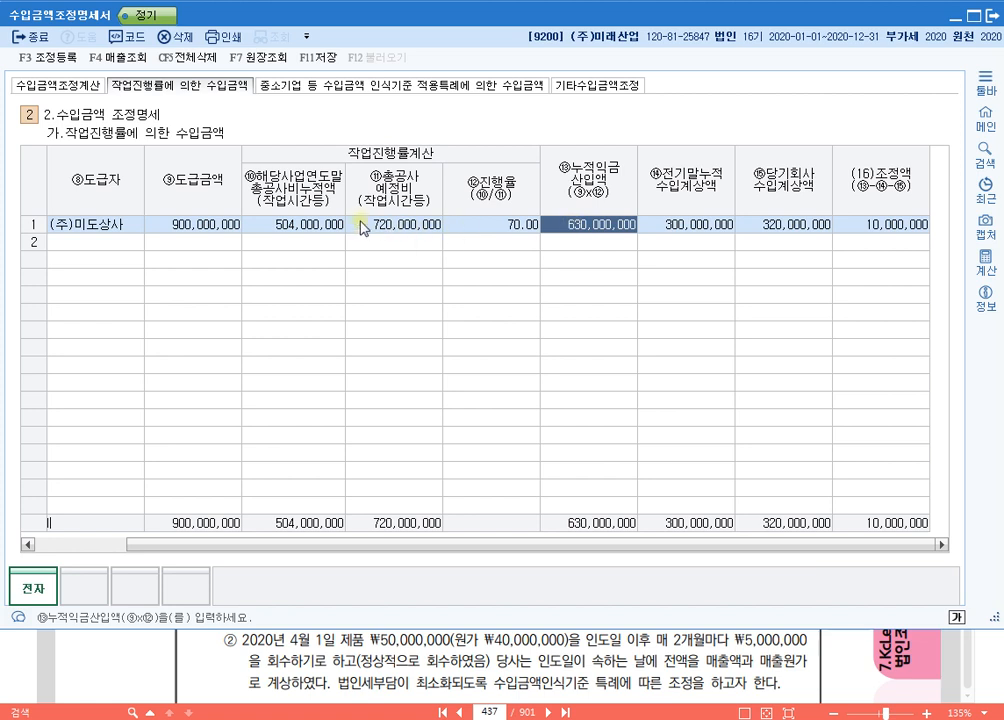
left_click(332, 225)
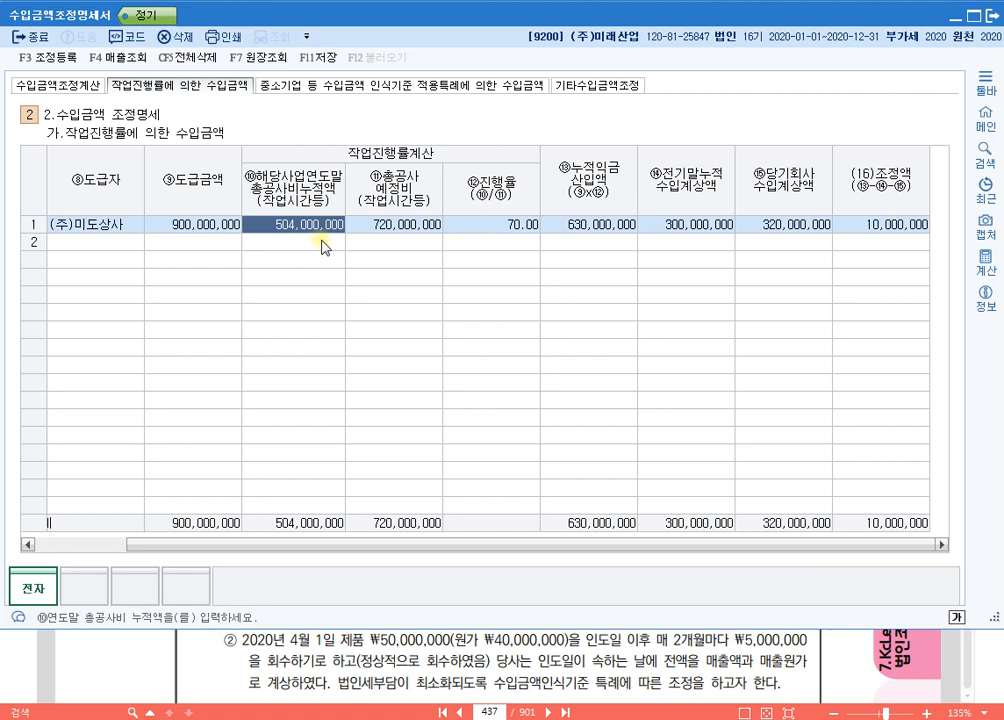
left_click(603, 226)
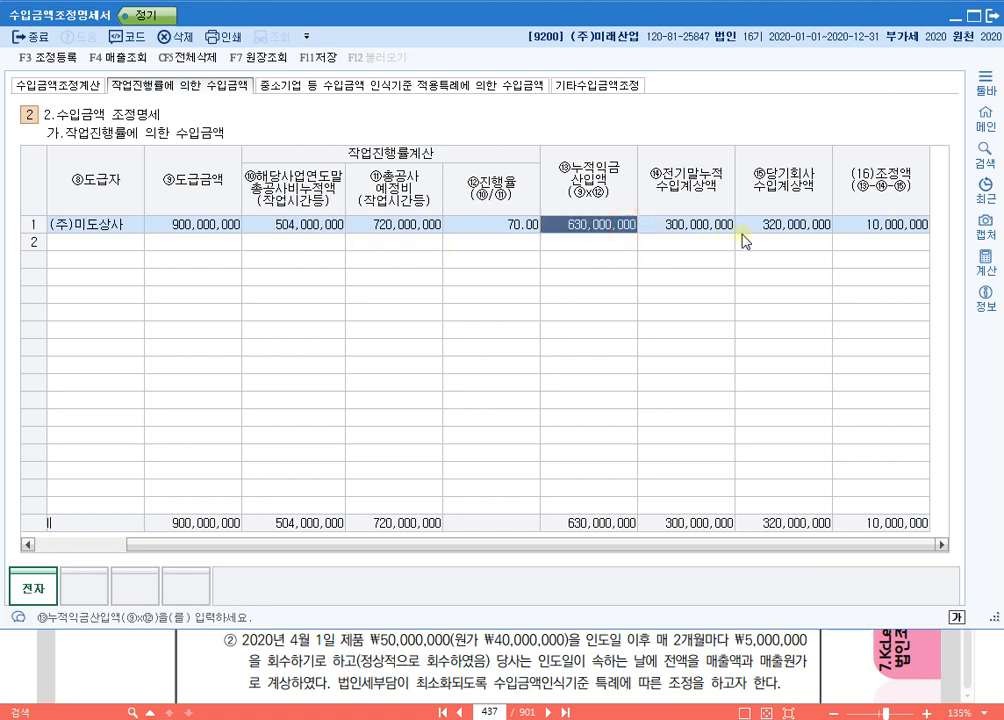
left_click(884, 228)
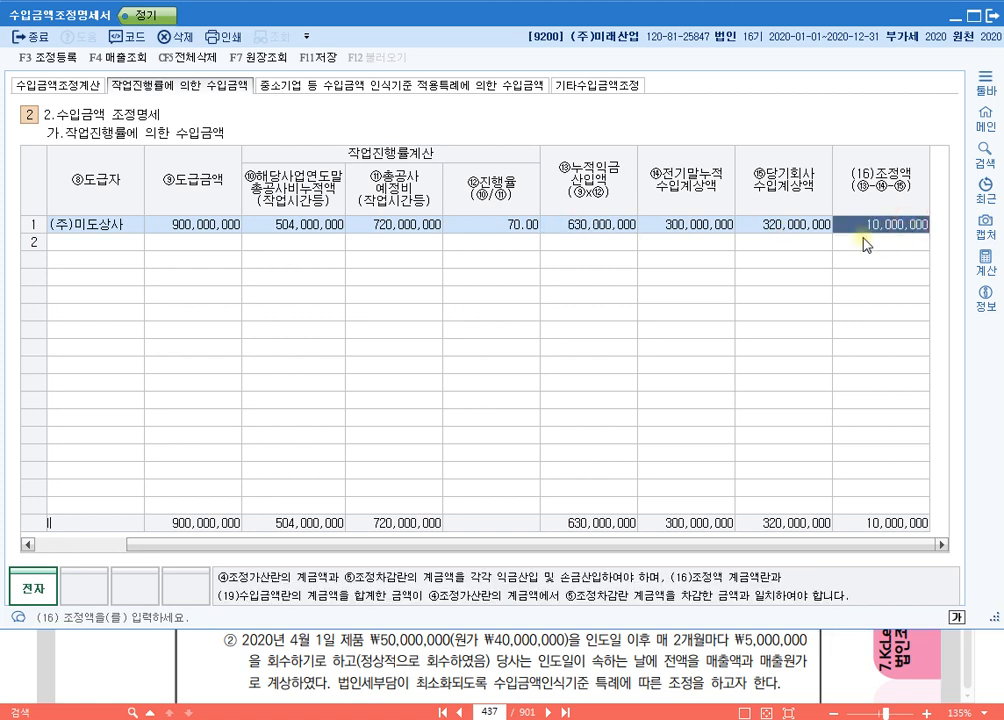
left_click(740, 226)
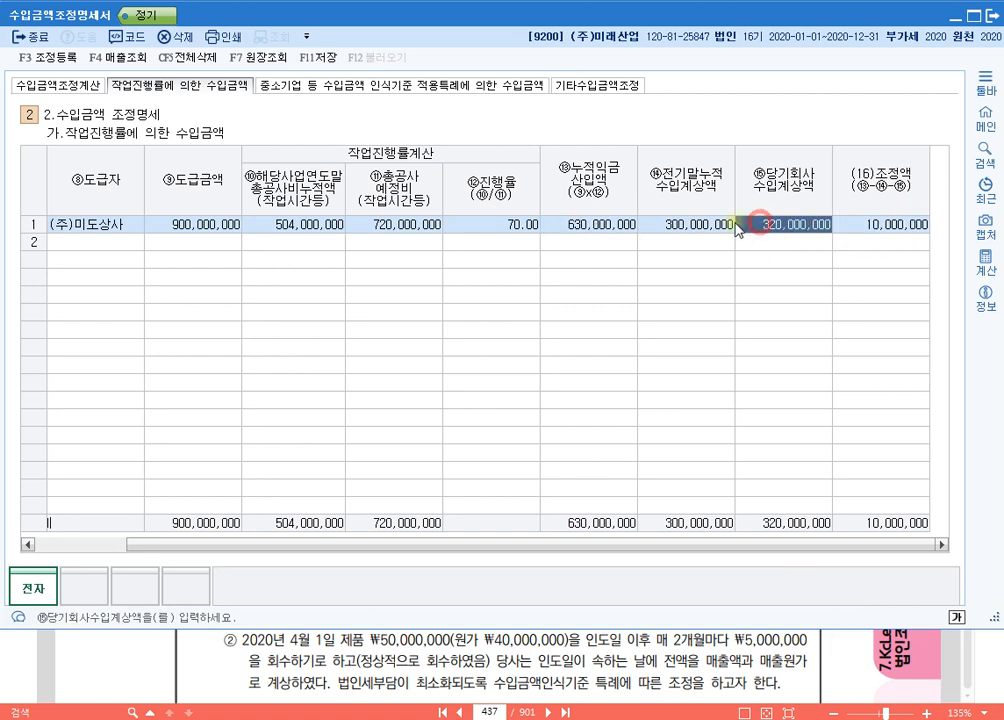
left_click(708, 224)
left_click(792, 230)
left_click(904, 234)
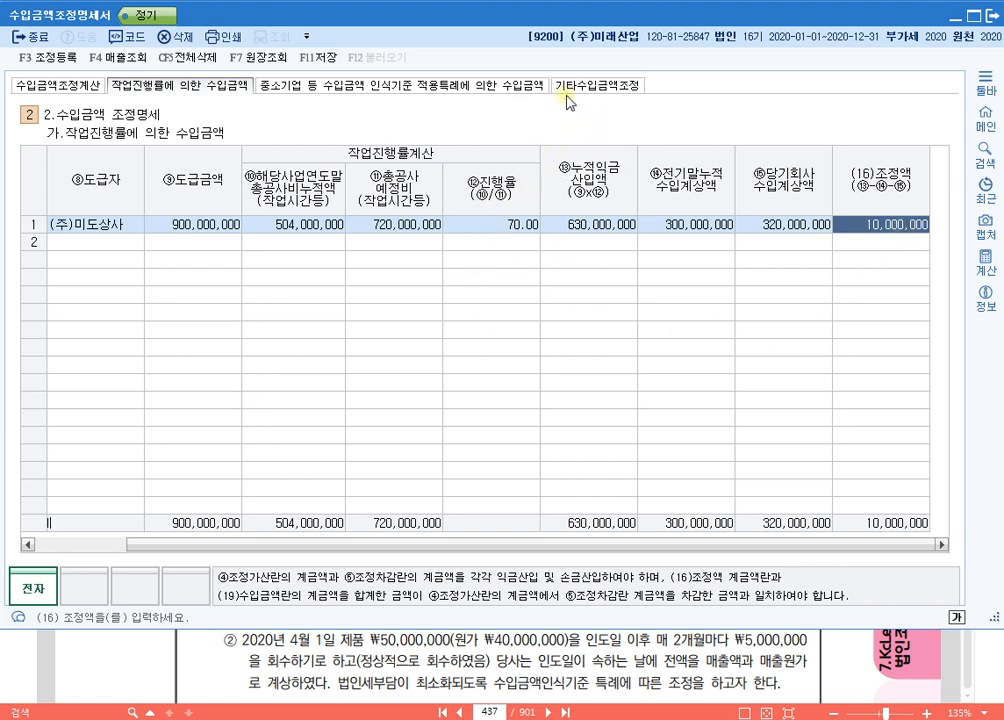
Step: Open 조정 등록 for the income adjustments and delete the duplicate second 법인세등 line
left_click(46, 67)
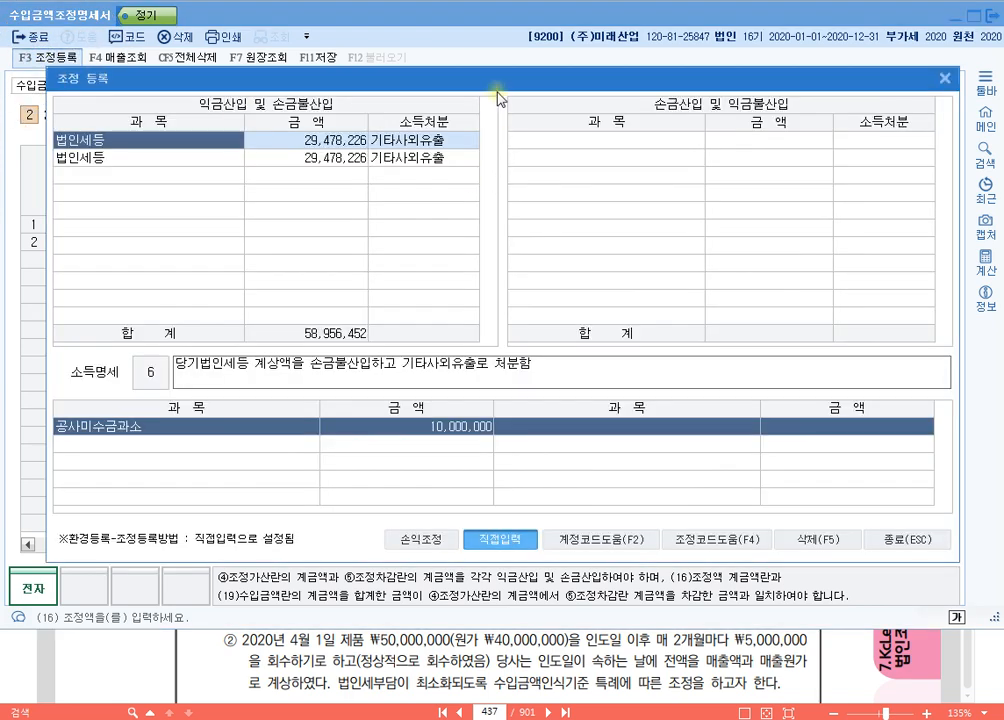
left_click_drag(497, 93, 524, 45)
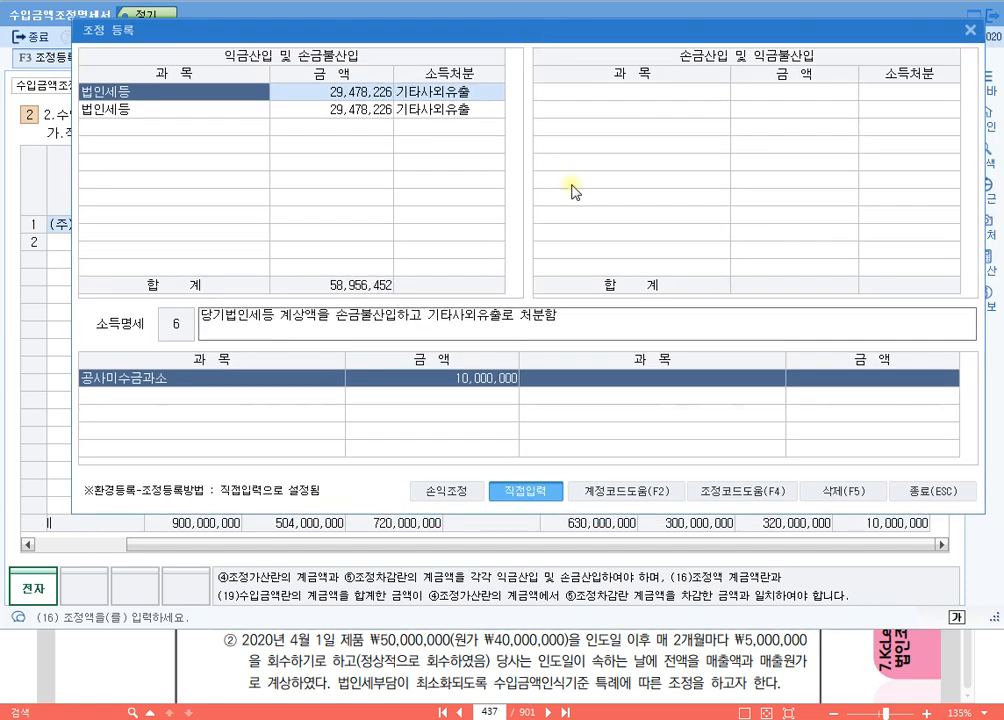
left_click(217, 123)
left_click(220, 108)
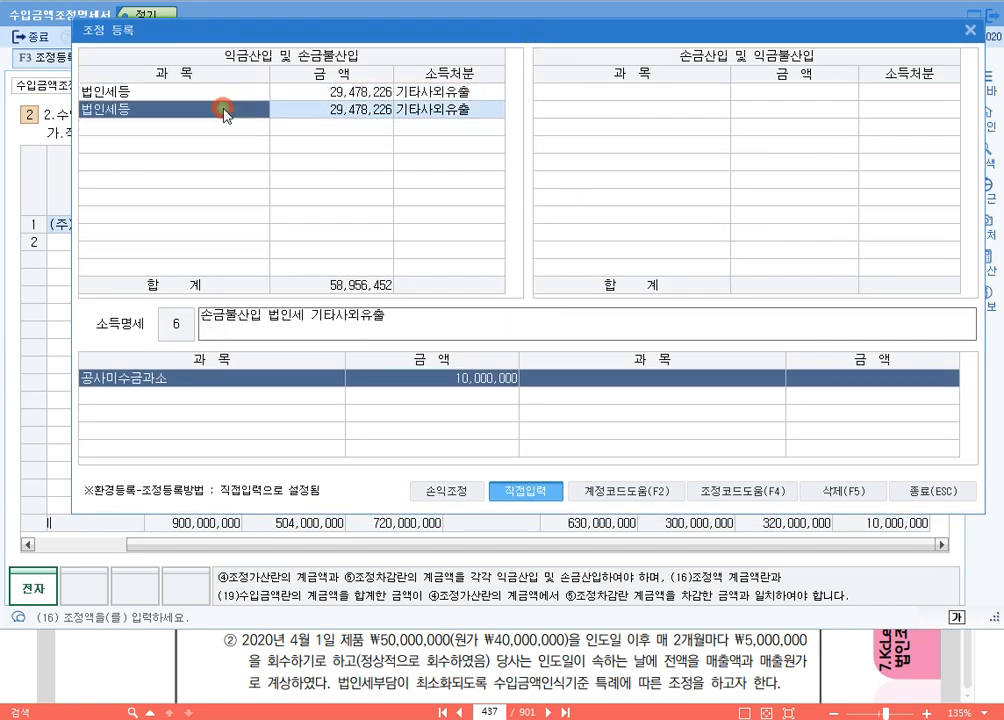
left_click(858, 492)
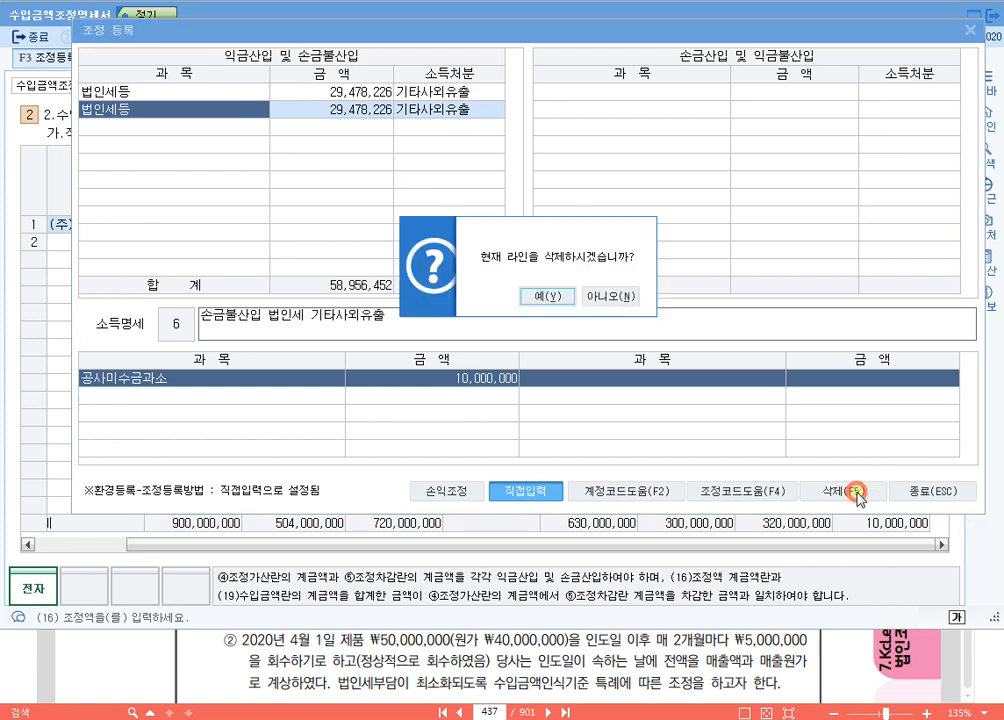
left_click(541, 293)
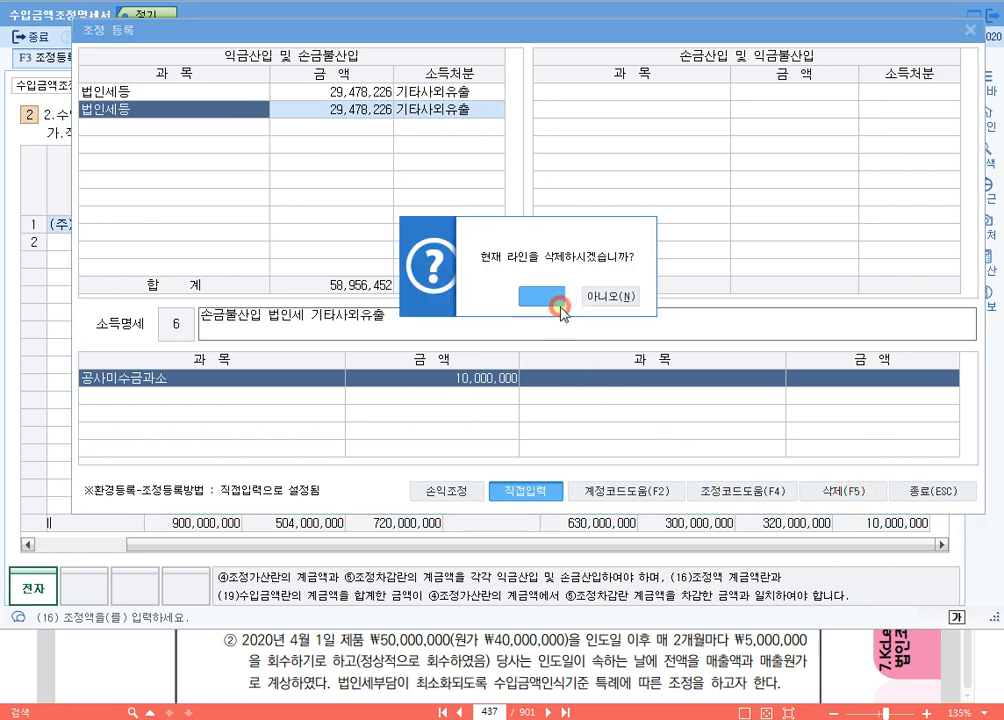
Step: Examine the predefined 공사미수금과소 item and its 조정내용 in the 조정과목등록 list without applying it
left_click(160, 108)
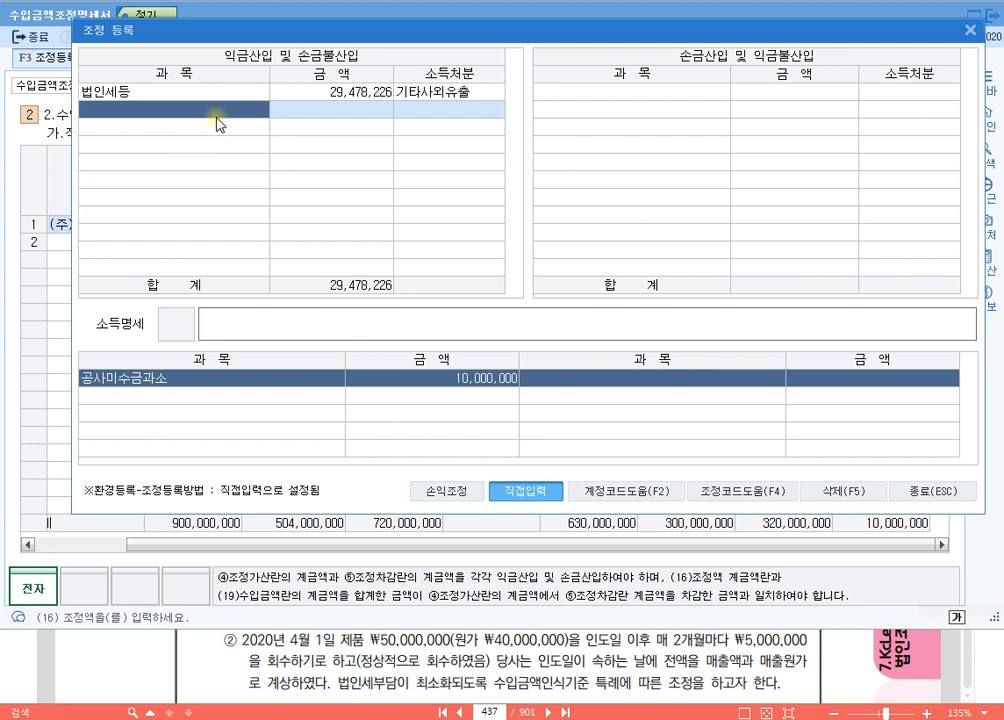
double_click(218, 122)
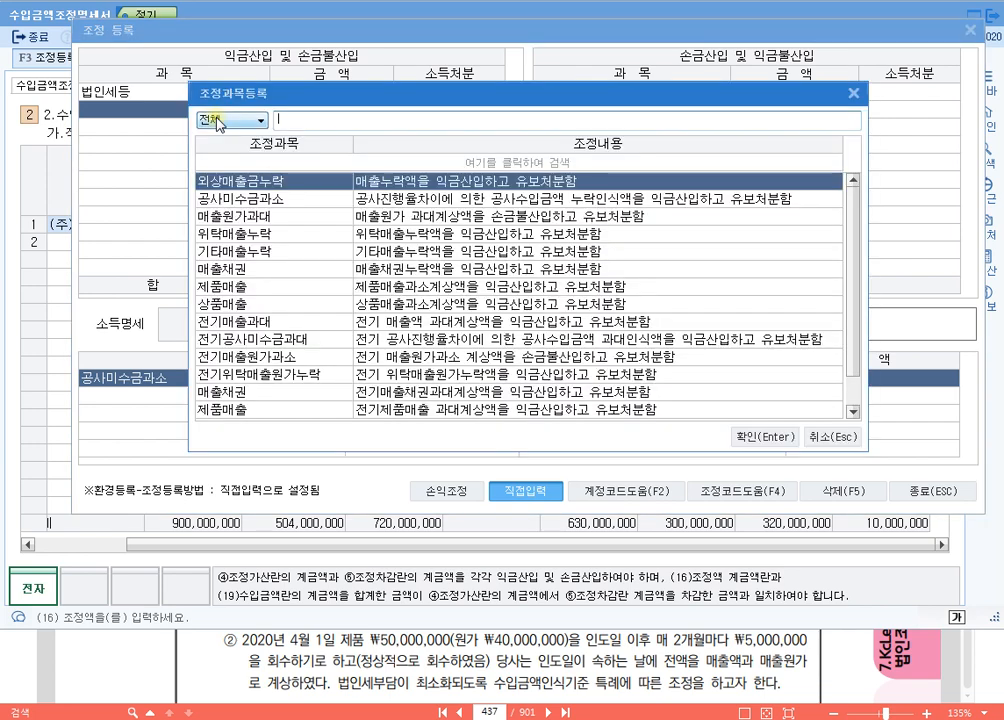
key("Down")
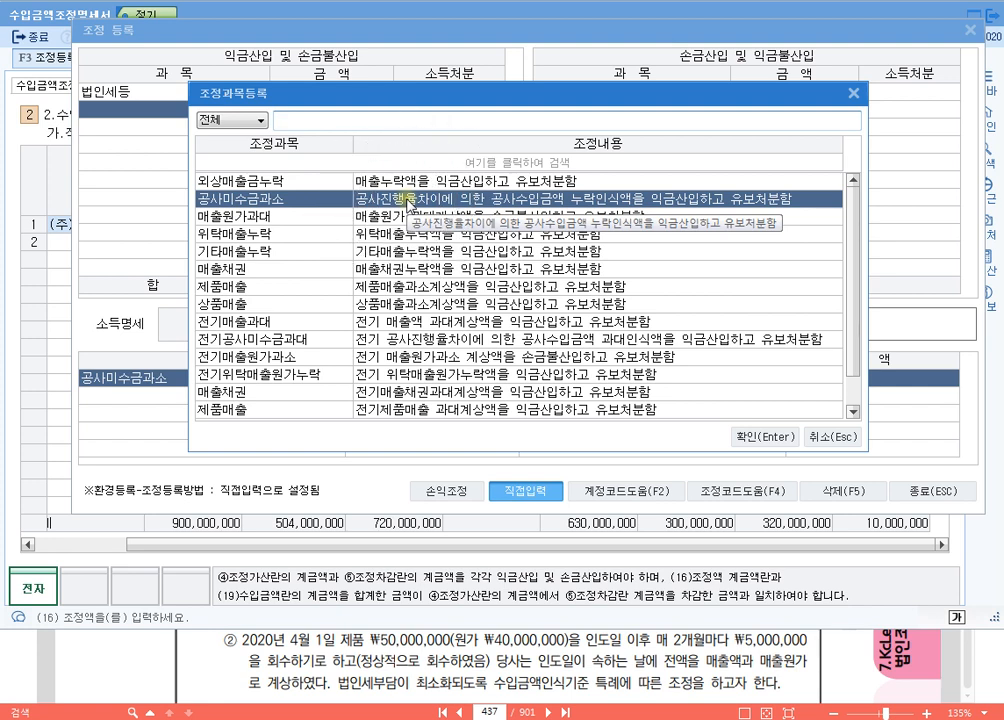
key("Escape")
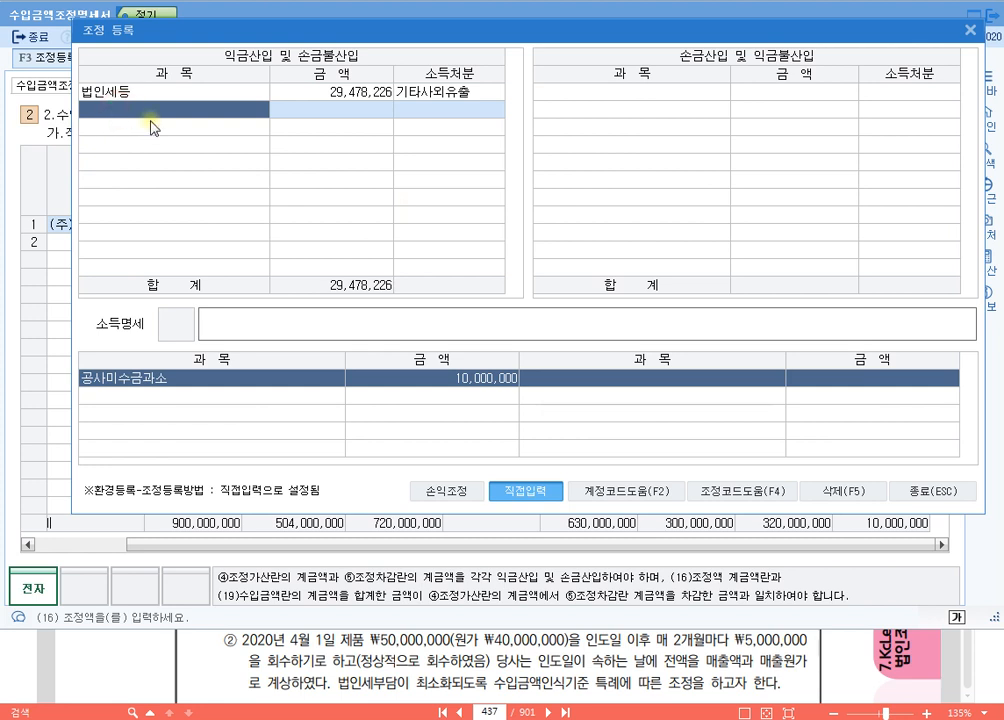
Step: Enter the adjustment 장기건설공사(미도) directly under 익금산입 및 손금불산입 with an amount of 10,000,000 and 소득처분 유보발생
left_click(536, 492)
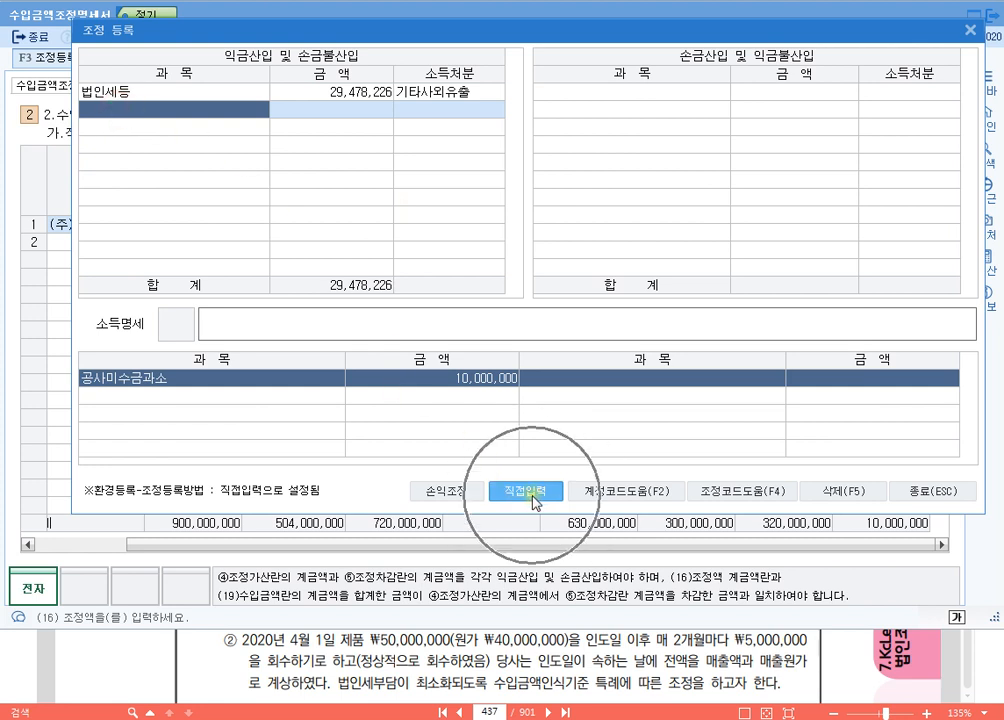
left_click(147, 111)
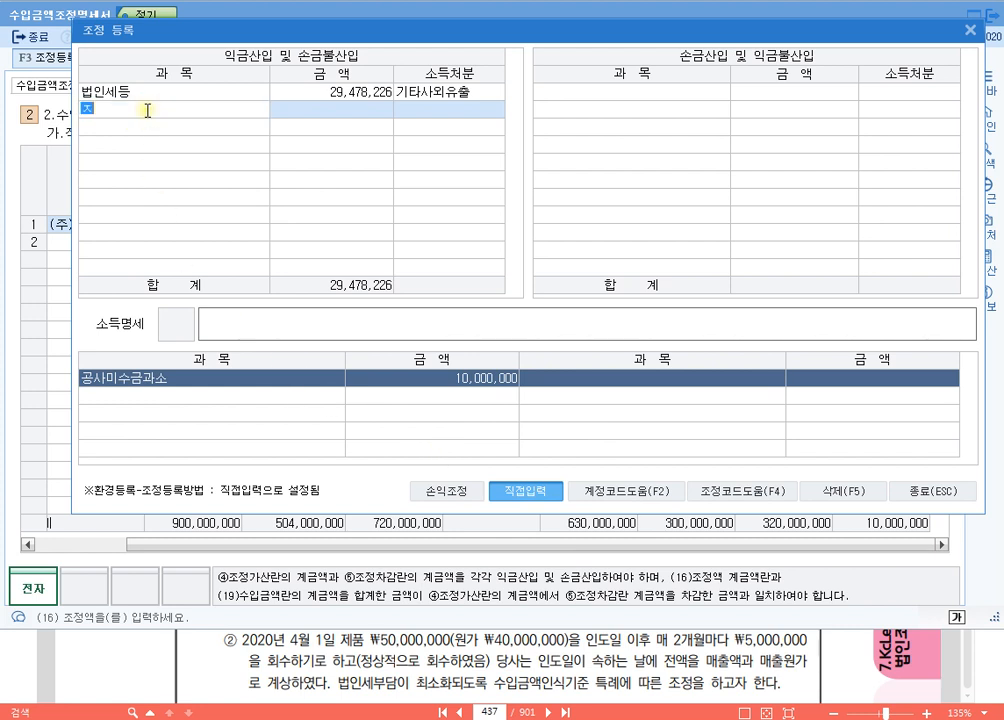
type("장기건설공사(미도)")
key("Return")
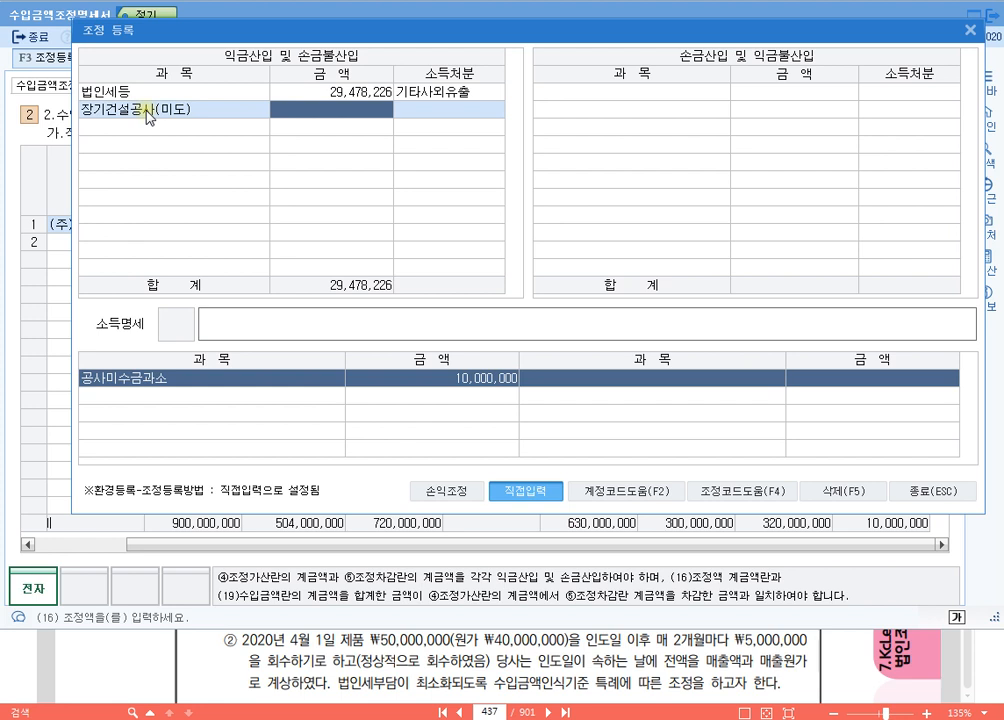
type("10000000")
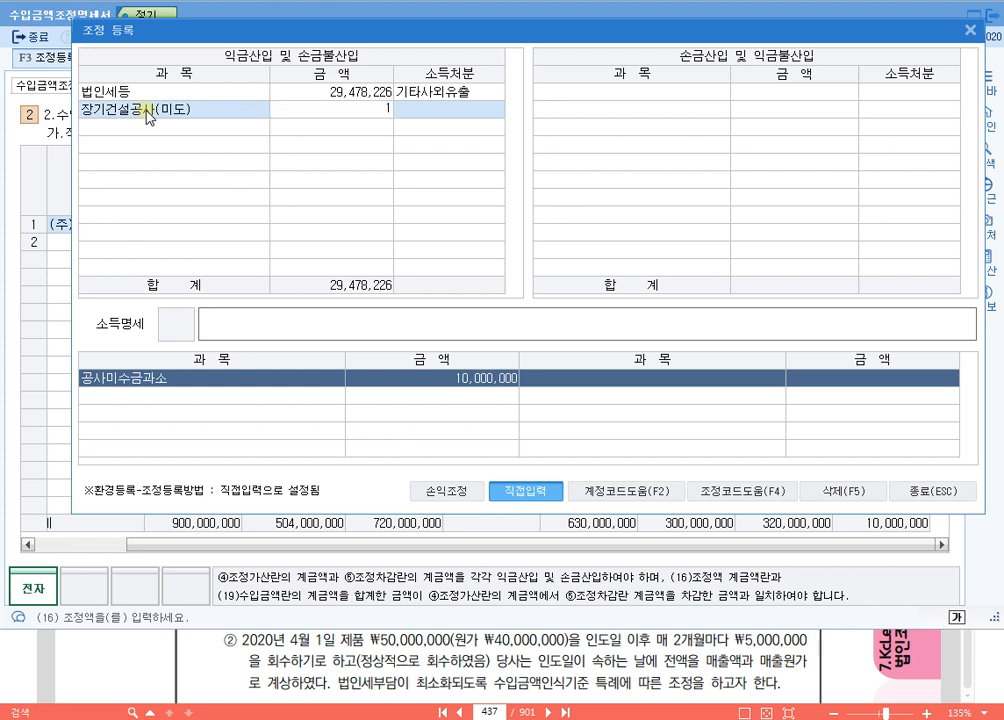
key("Return")
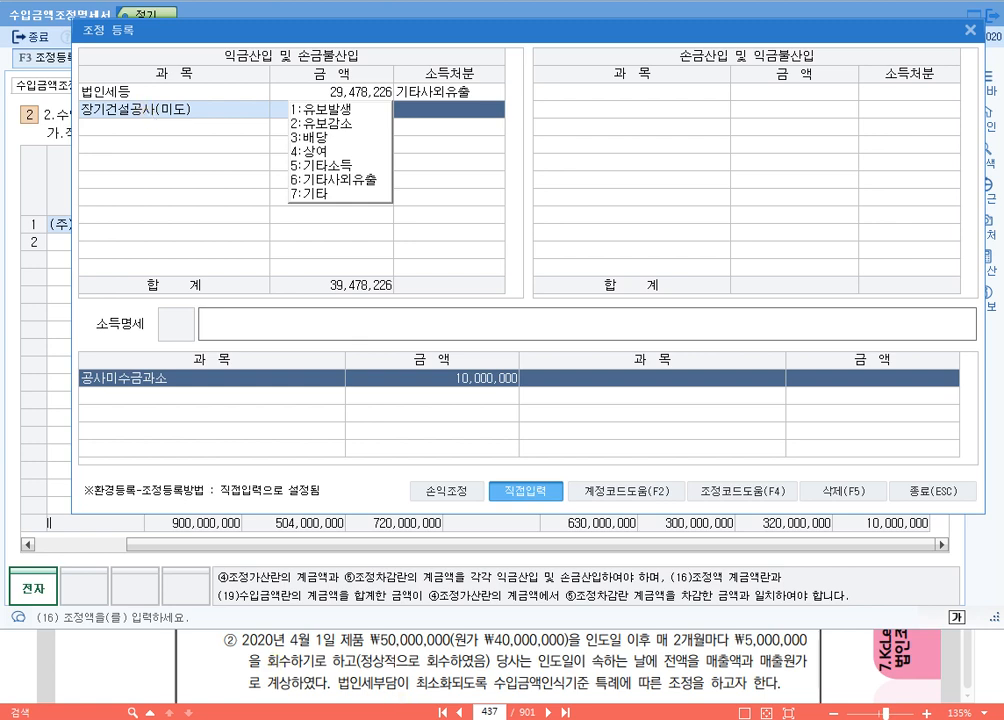
key("alt+Tab")
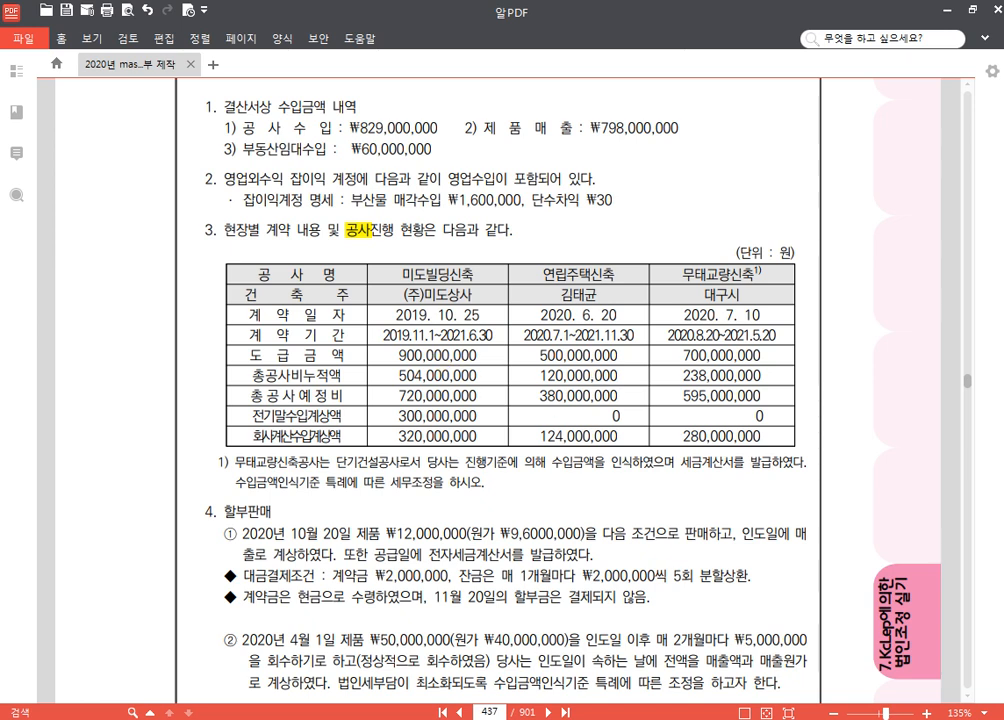
key("alt+Tab")
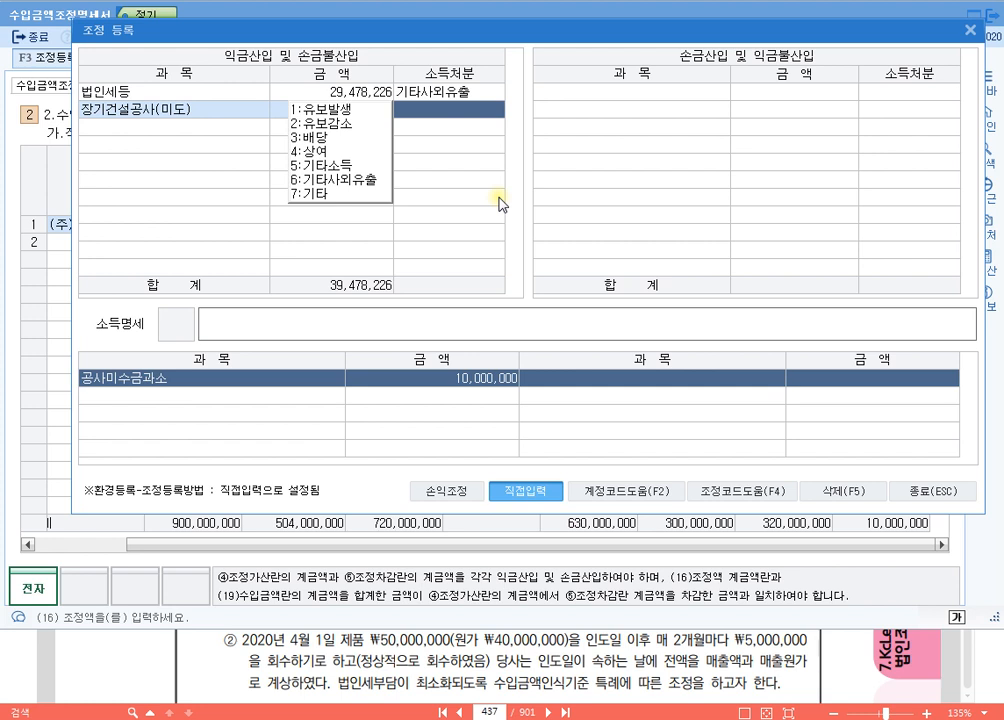
key("1")
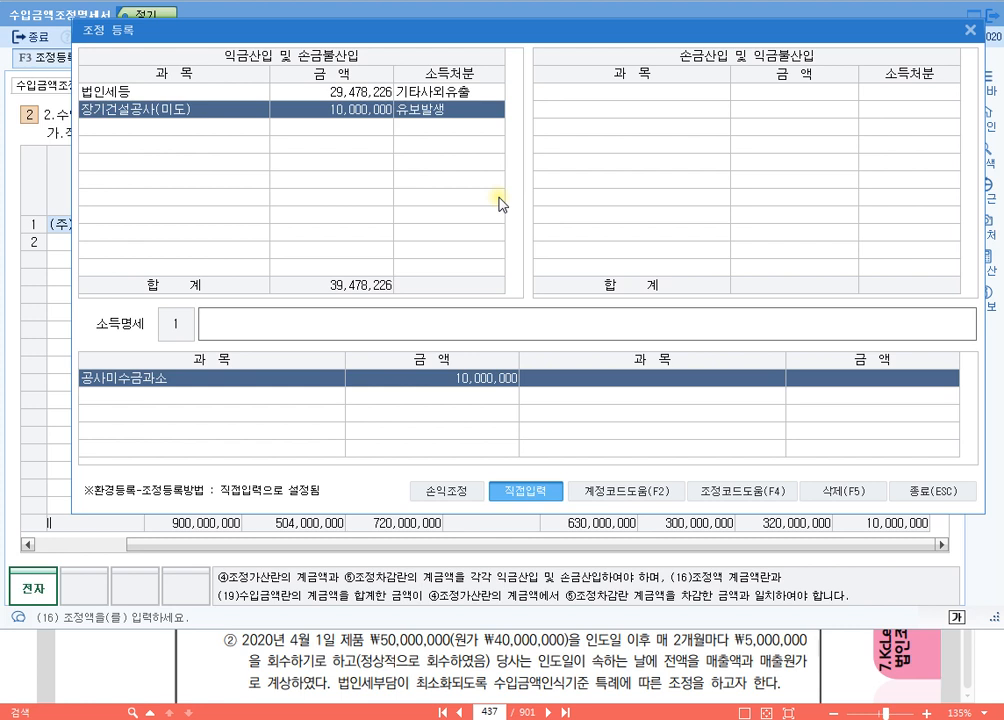
Step: Set the 소득명세 of the new adjustment to 익금산입 장기건설공사(미도) and close the 조정 등록 window
type("익금산입 장기건설공사(미도) 유보")
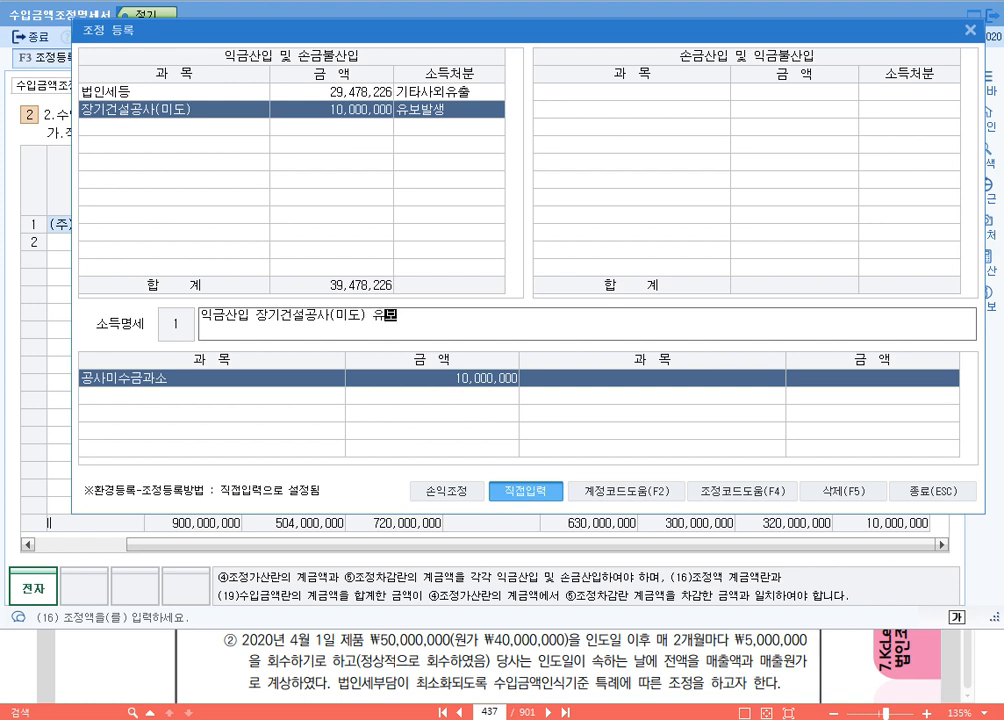
key("Return")
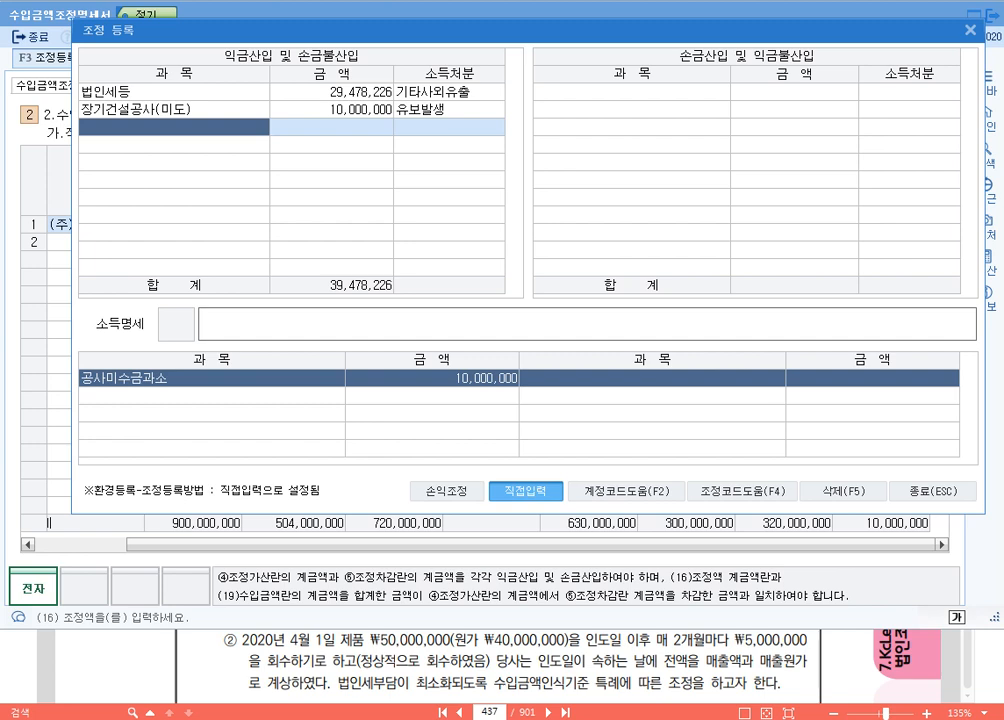
left_click(963, 492)
Step: Consult the textbook's contract table and add 연립주택신축 as the second 공사명, entering the building owner's name as its 도급자
key("alt+Tab")
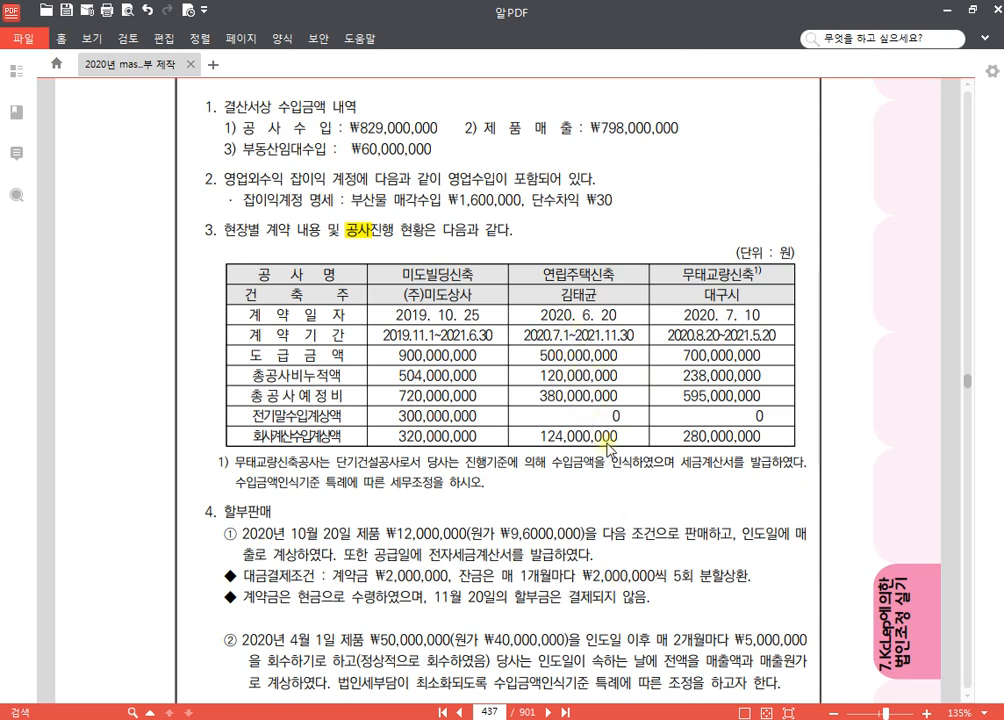
key("alt+Tab")
left_click(120, 243)
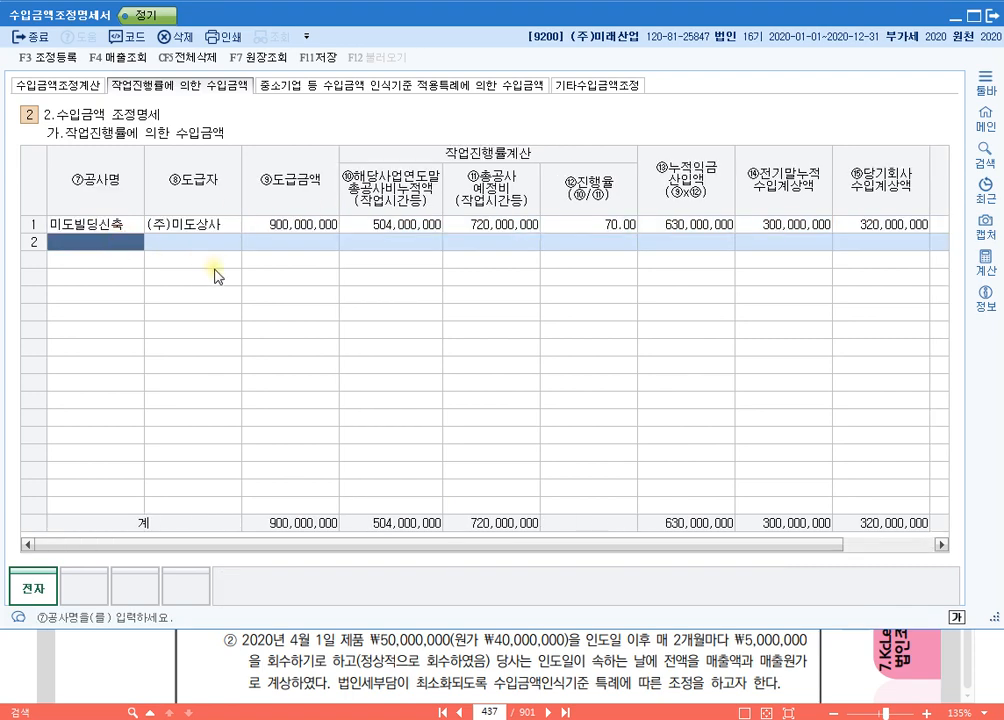
type("연립주택신축")
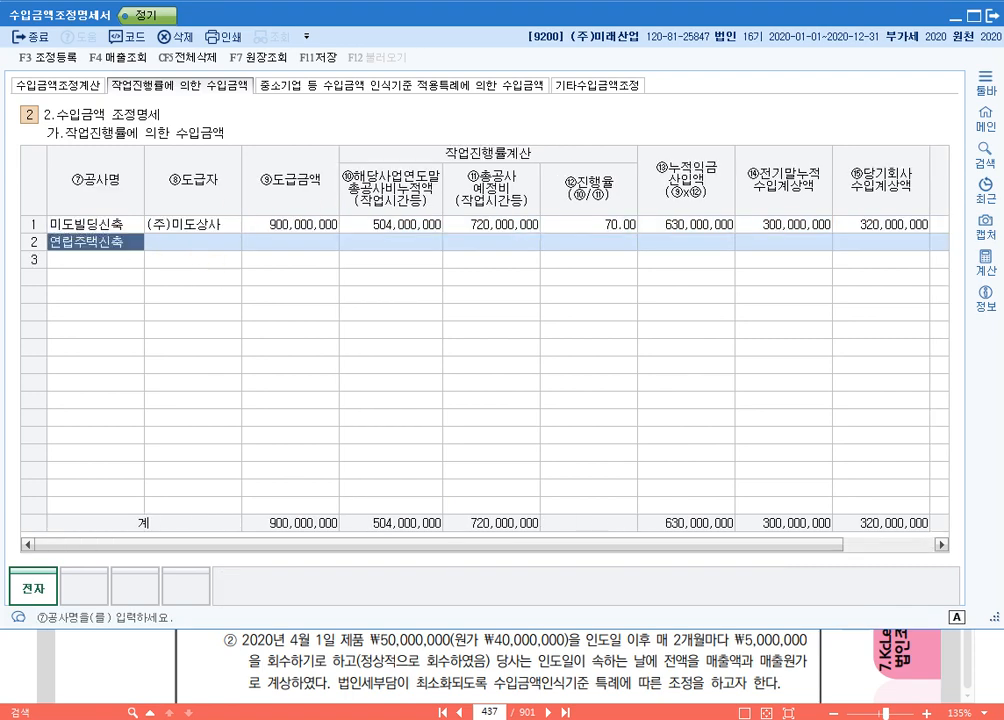
key("Return")
type("김태균")
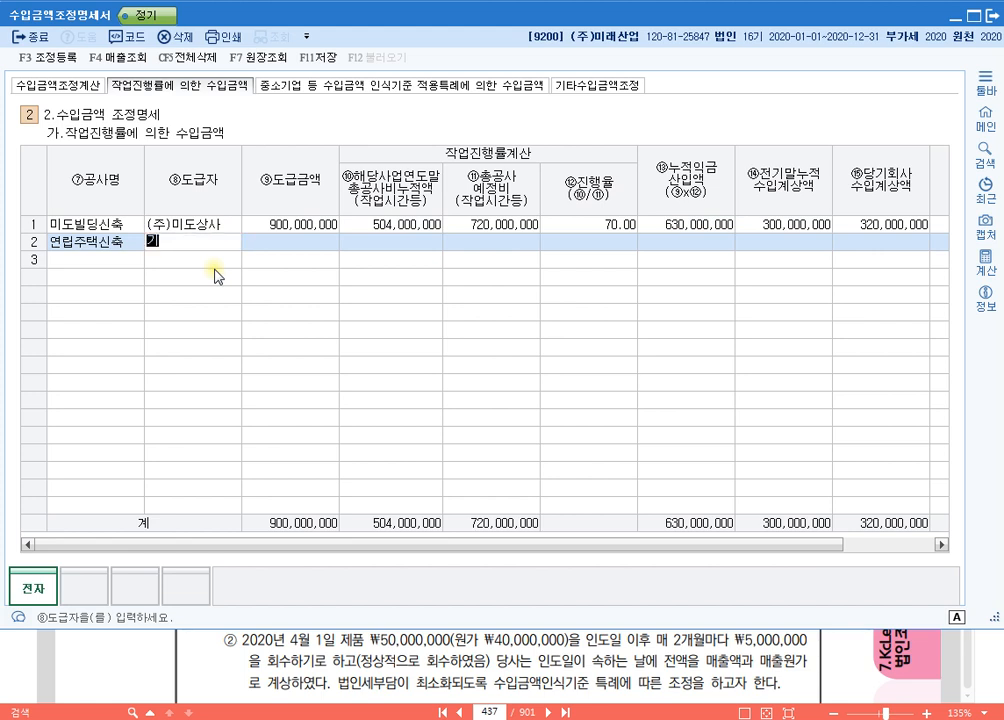
key("Return")
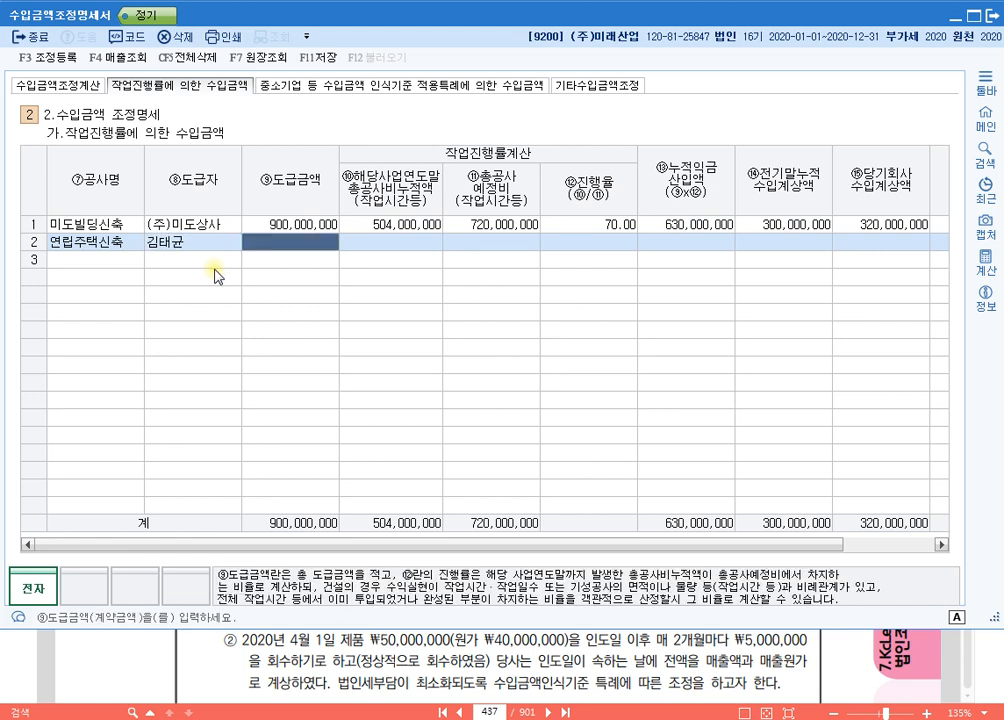
Step: For the 연립주택신축 contract, enter 도급금액 500,000,000, 총공사비누적액 120,000,000 and 총공사예정비 380,000,000
type("500000000")
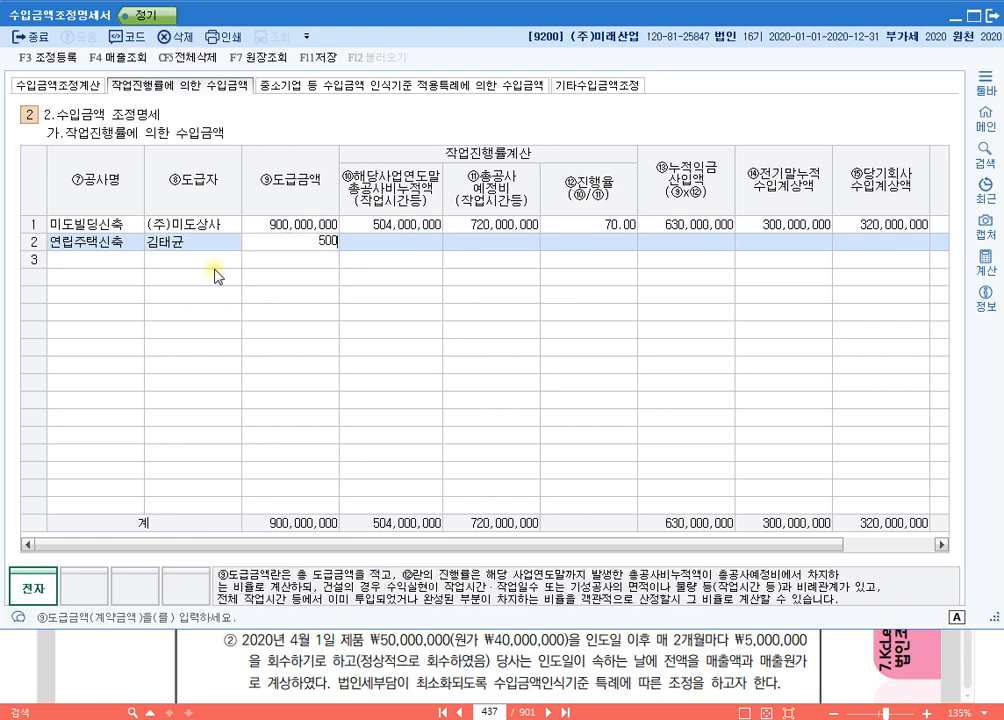
key("Return")
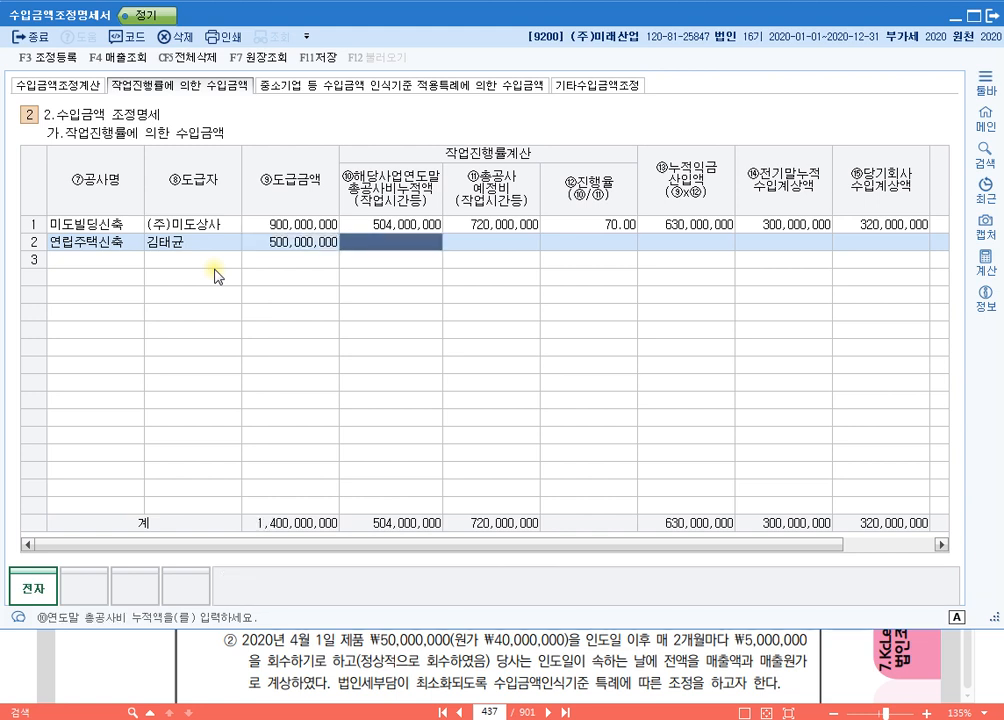
type("120000000")
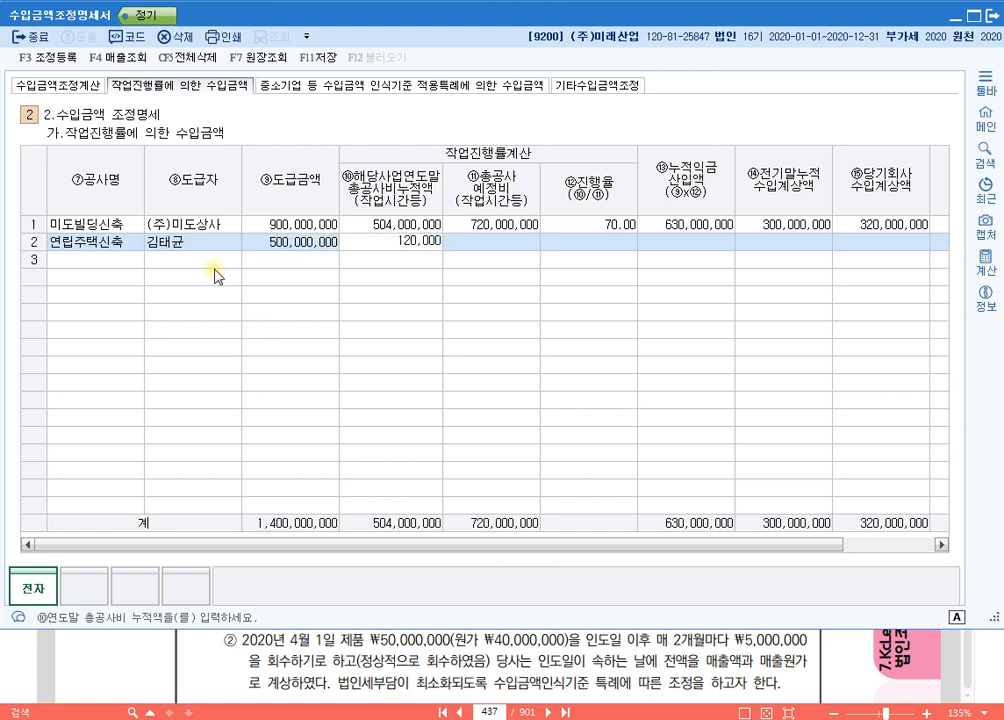
key("Return")
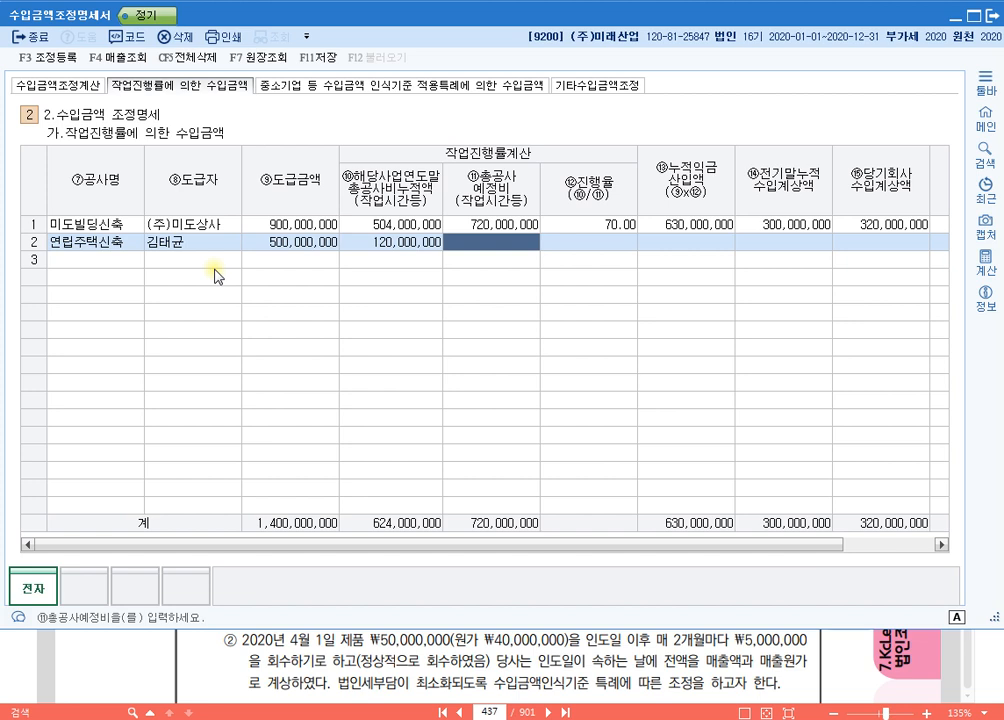
type("380000000")
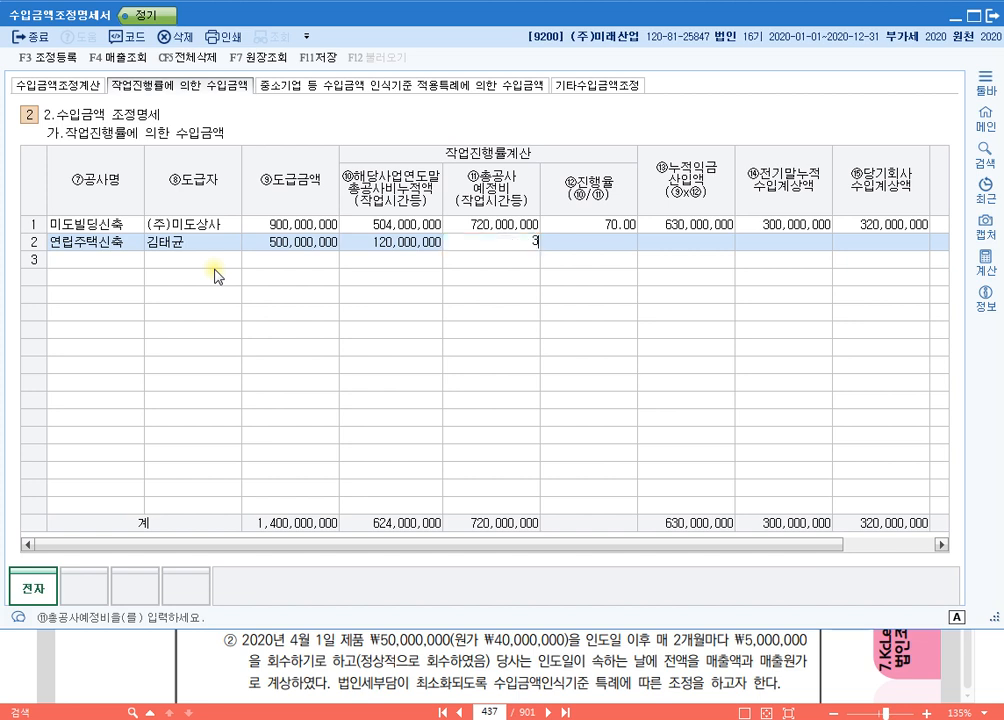
key("Return")
key("Return")
key("Return")
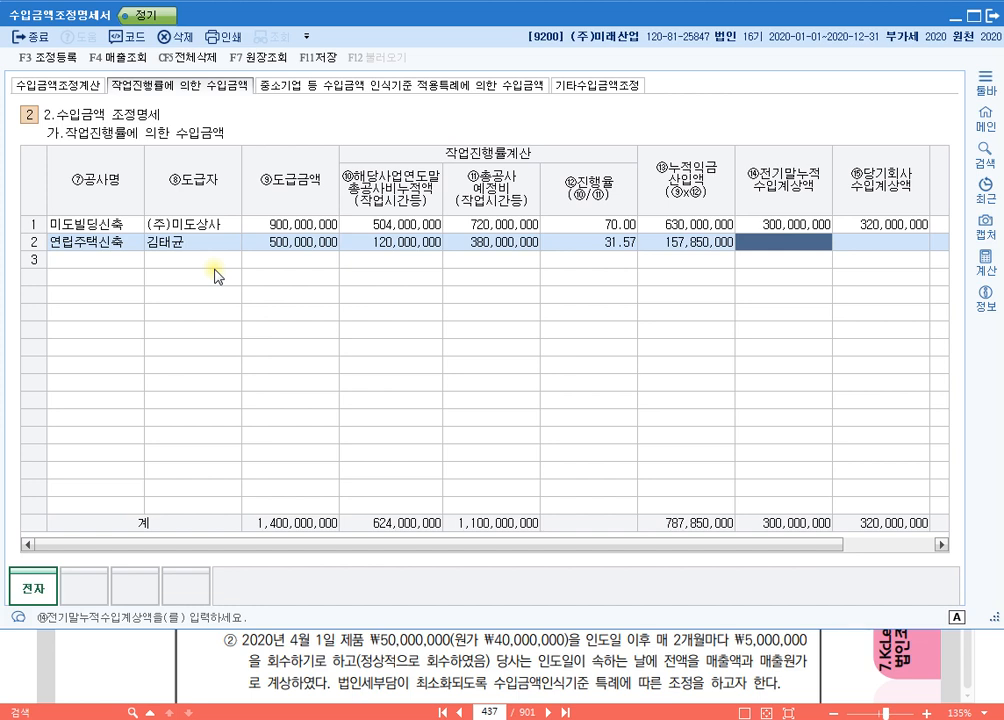
Step: Leave the 연립주택신축 row's 전기말누적 수입계상액 empty and set its 당기회사 수입계상액 to 124,000,000
key("Return")
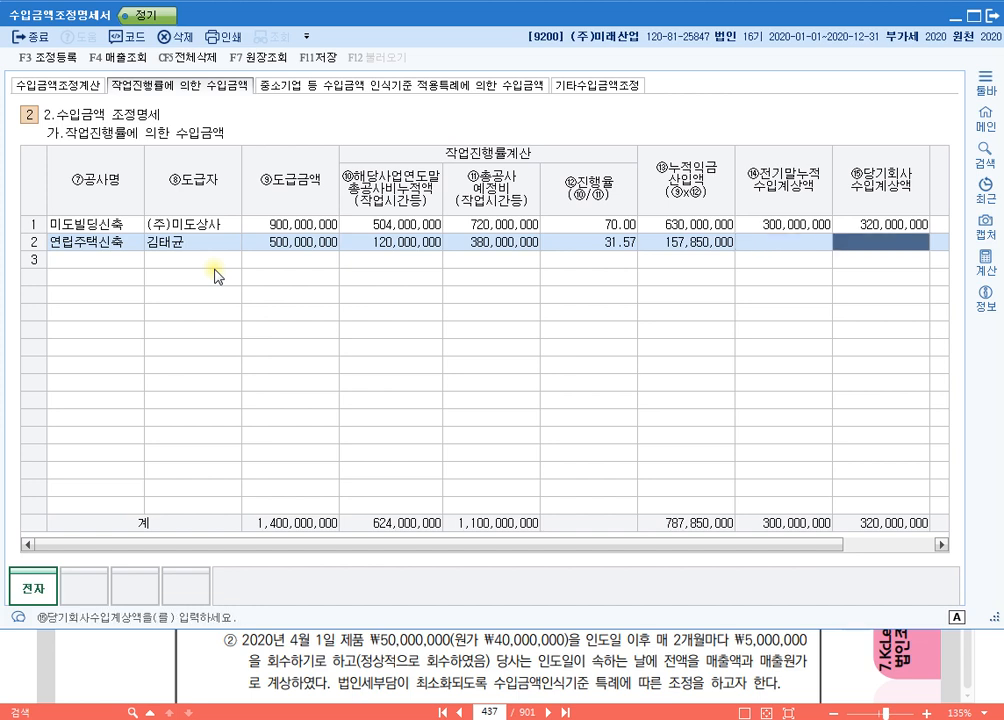
type("12")
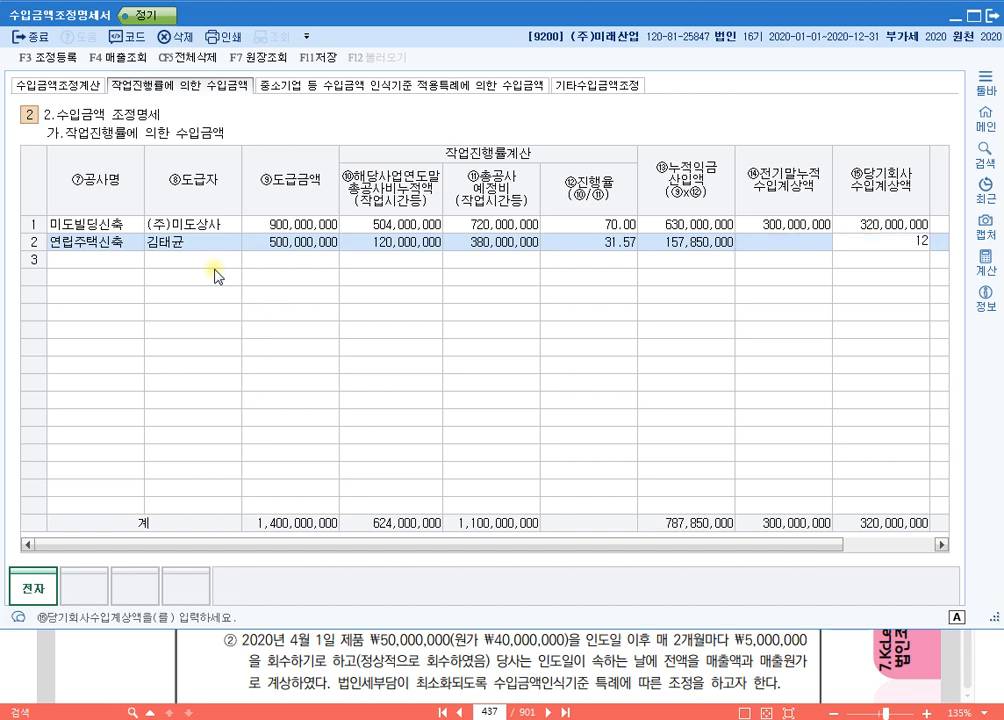
type("4,000,000")
key("Return")
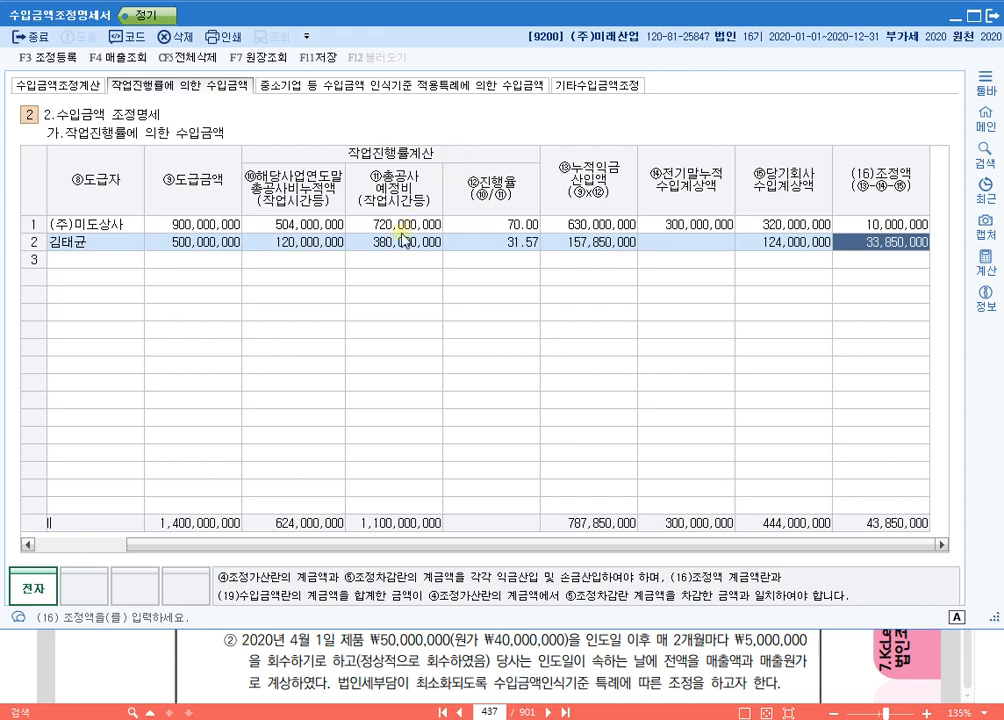
Step: Check the 연립주택신축 row's calculation through to its 조정액, and the 가산 amount carried to 공사수입금 in 수입금액조정계산
left_click(313, 243)
left_click(505, 249)
left_click(615, 248)
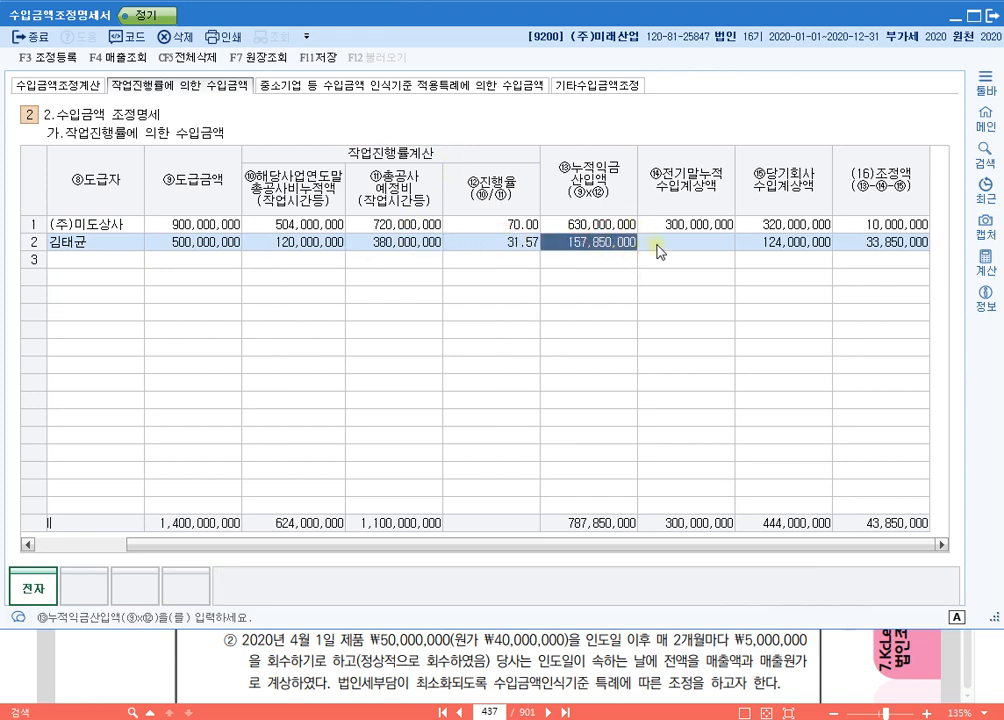
left_click(813, 252)
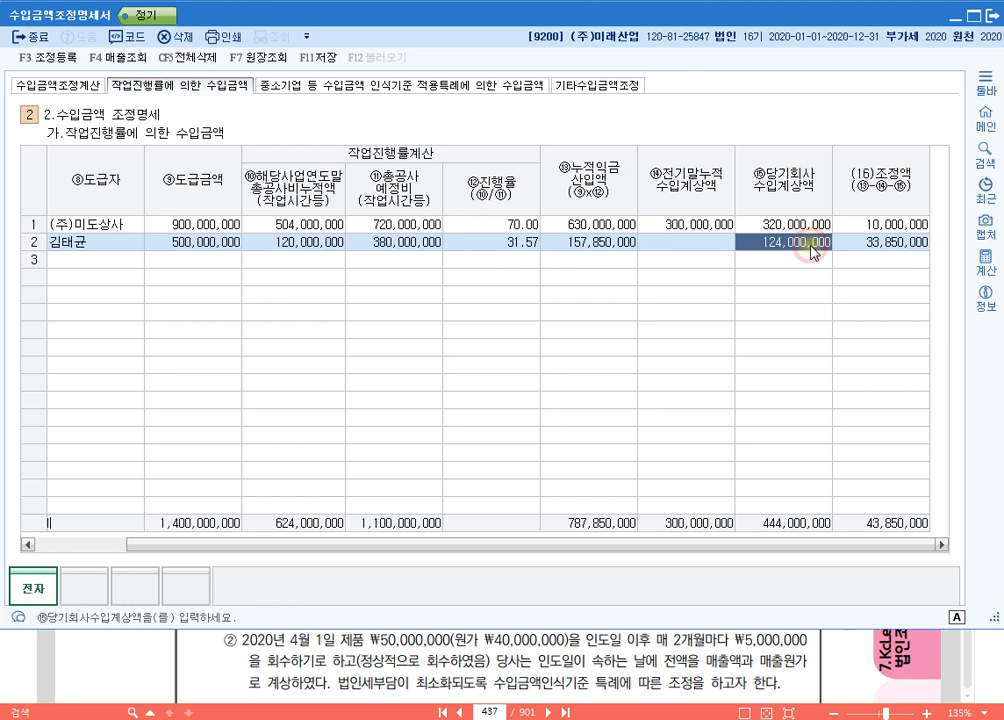
left_click(900, 245)
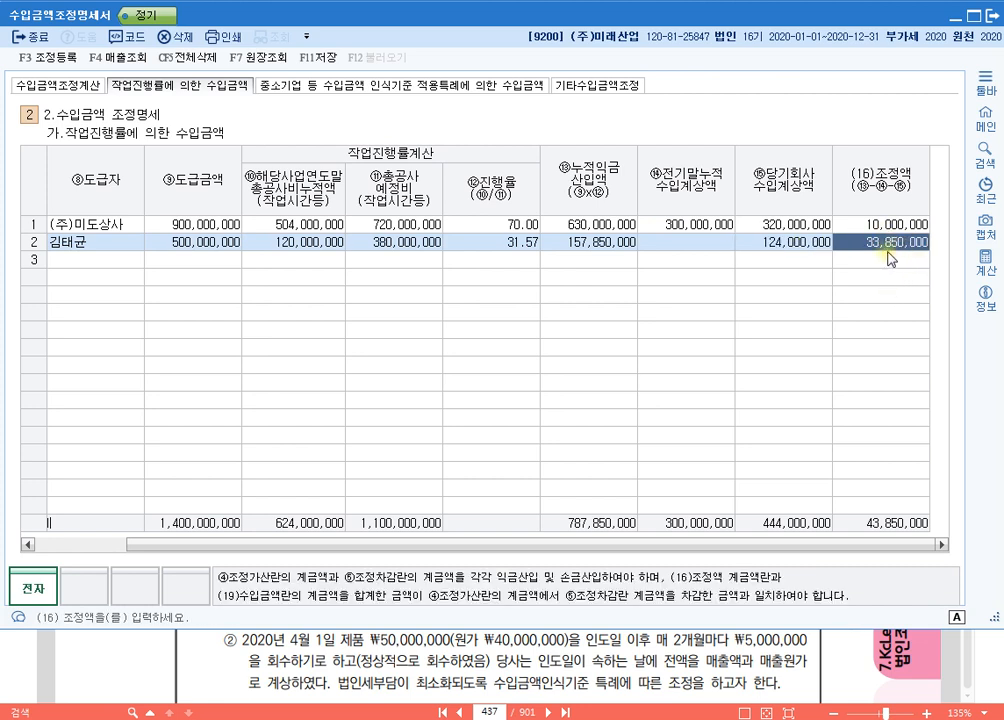
left_click(52, 85)
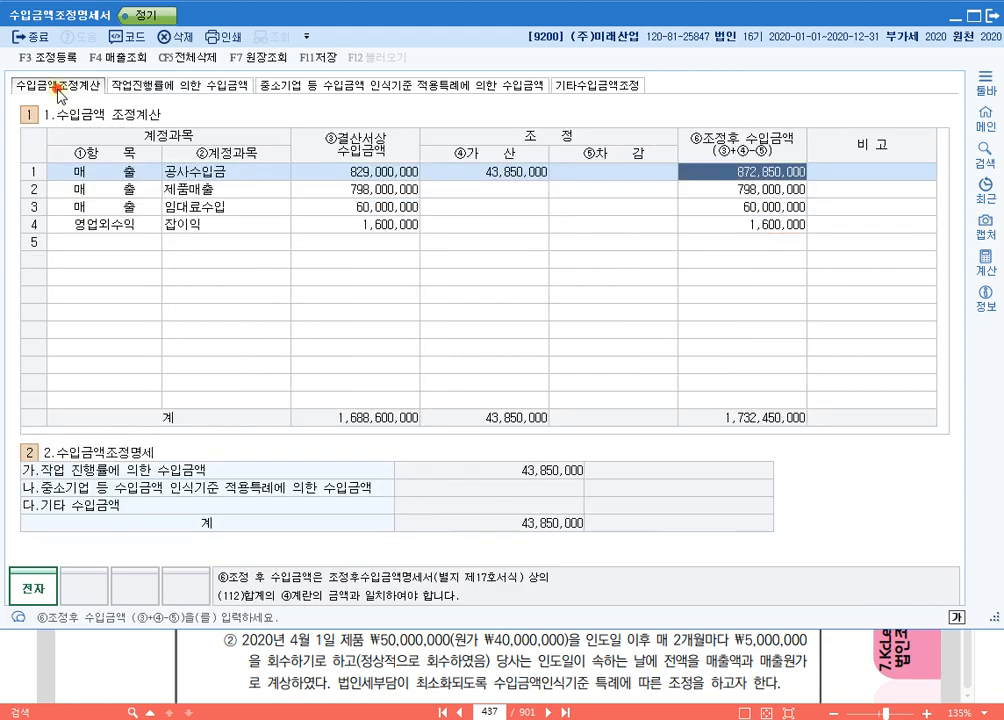
left_click(505, 172)
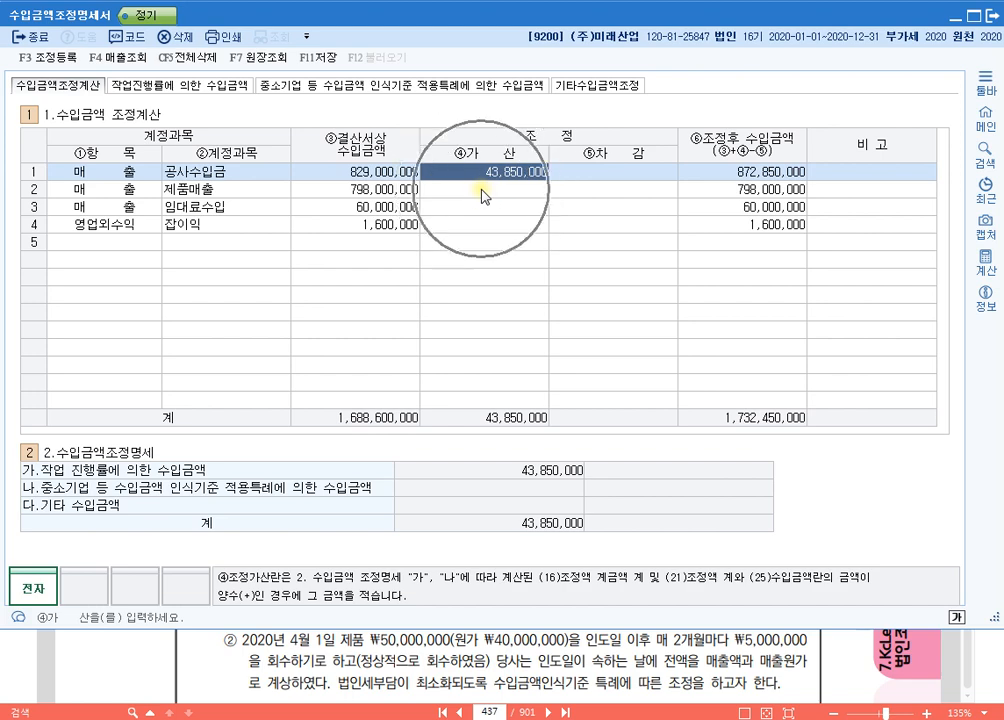
Step: Register the adjustment 장기건설공사(연립) under 익금산입 및 손금불산입 with an amount of 33,850,000 and 소득처분 유보발생
left_click(150, 88)
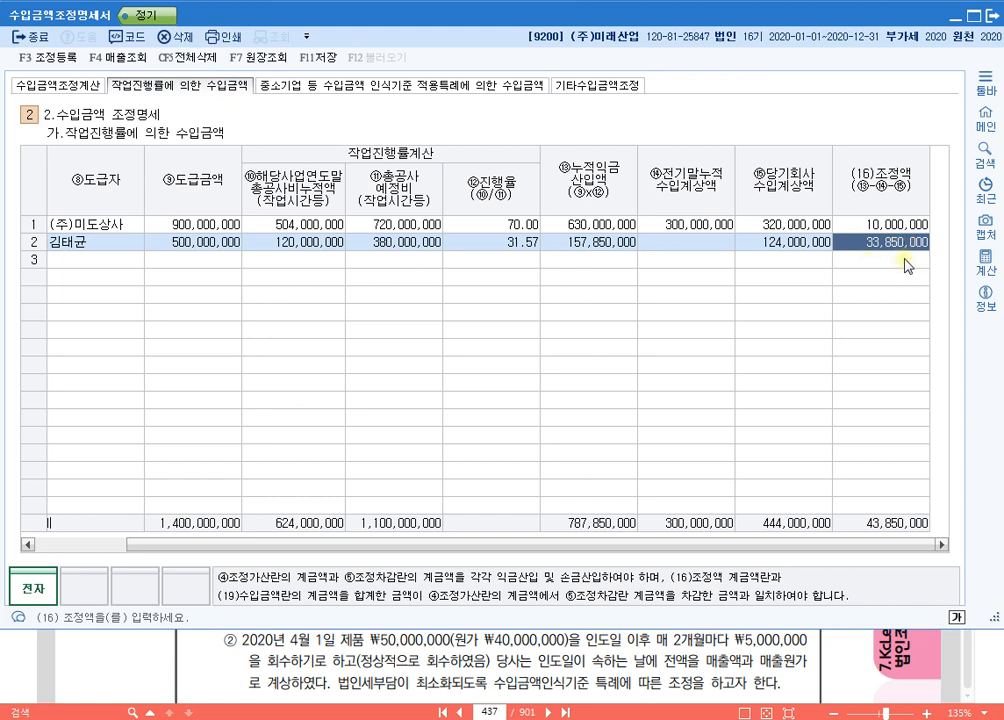
left_click(62, 58)
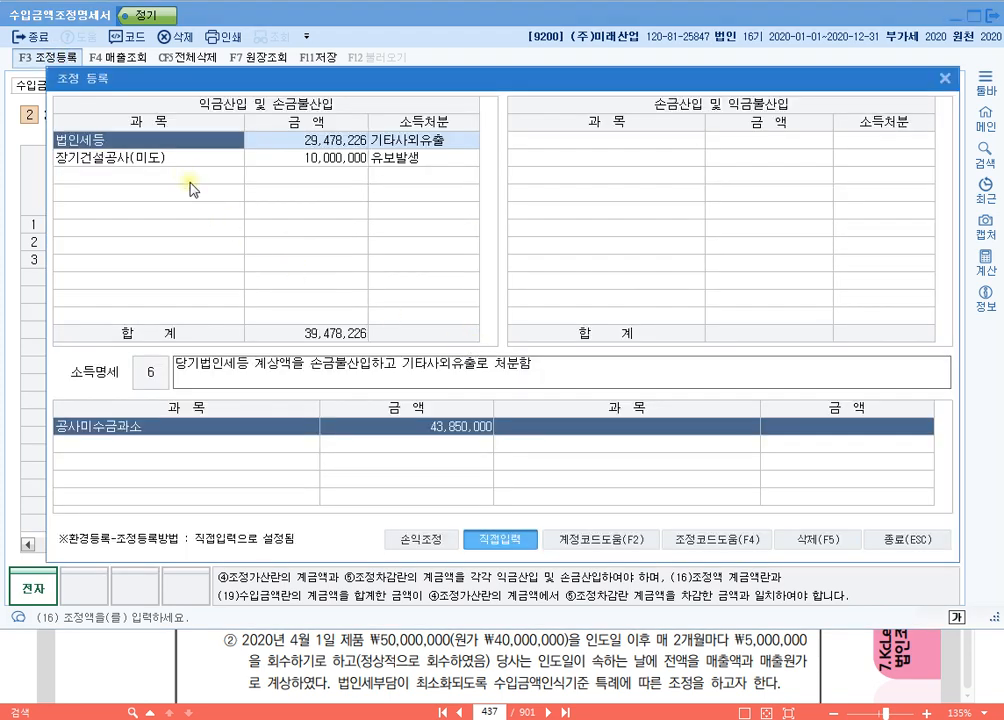
left_click(181, 174)
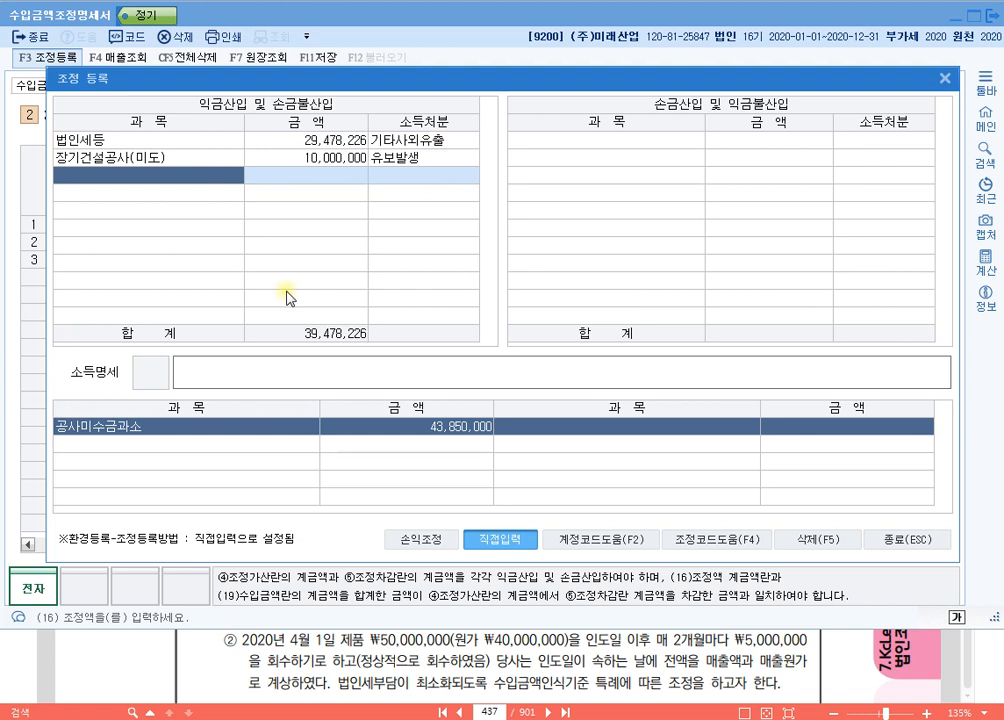
type("장기건설")
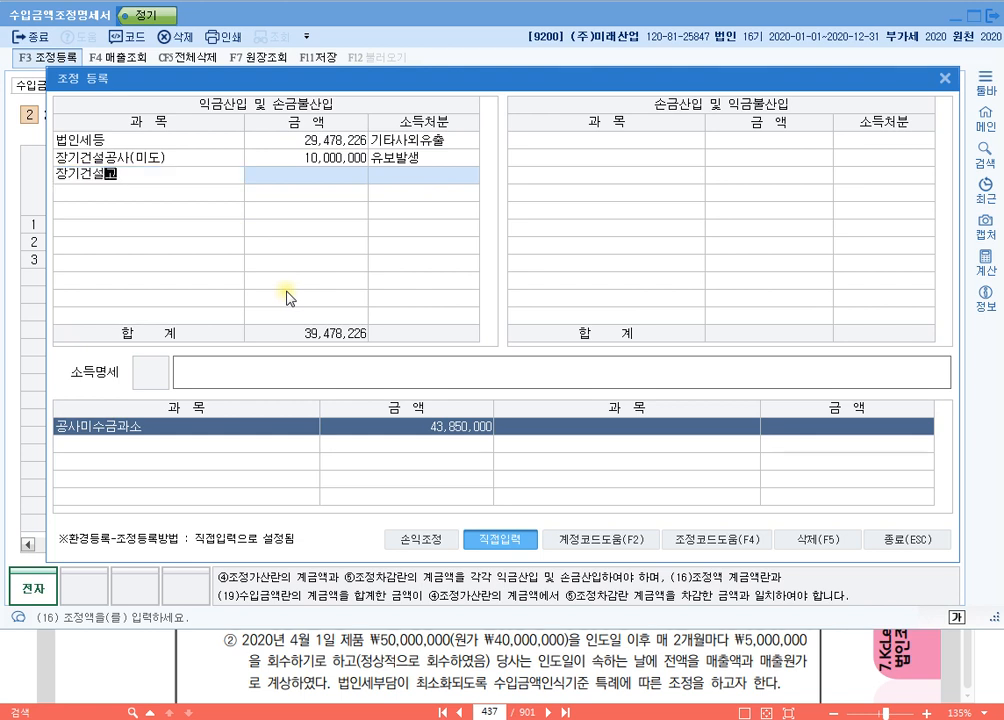
type("공사(연립)")
key("Return")
type("33850000")
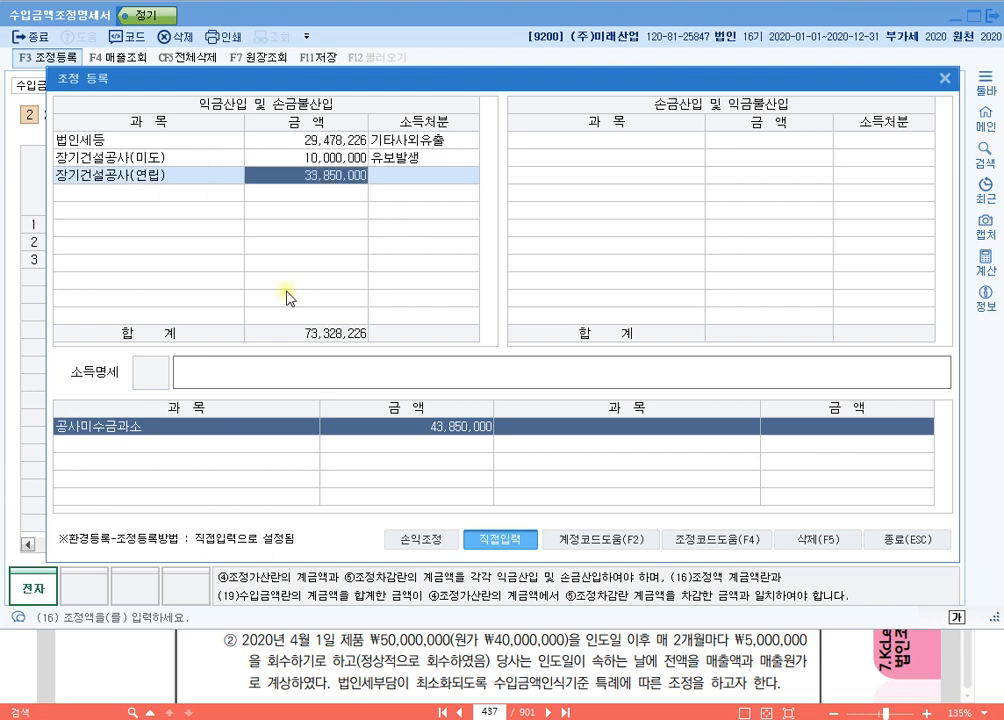
key("Return")
type("1")
key("Return")
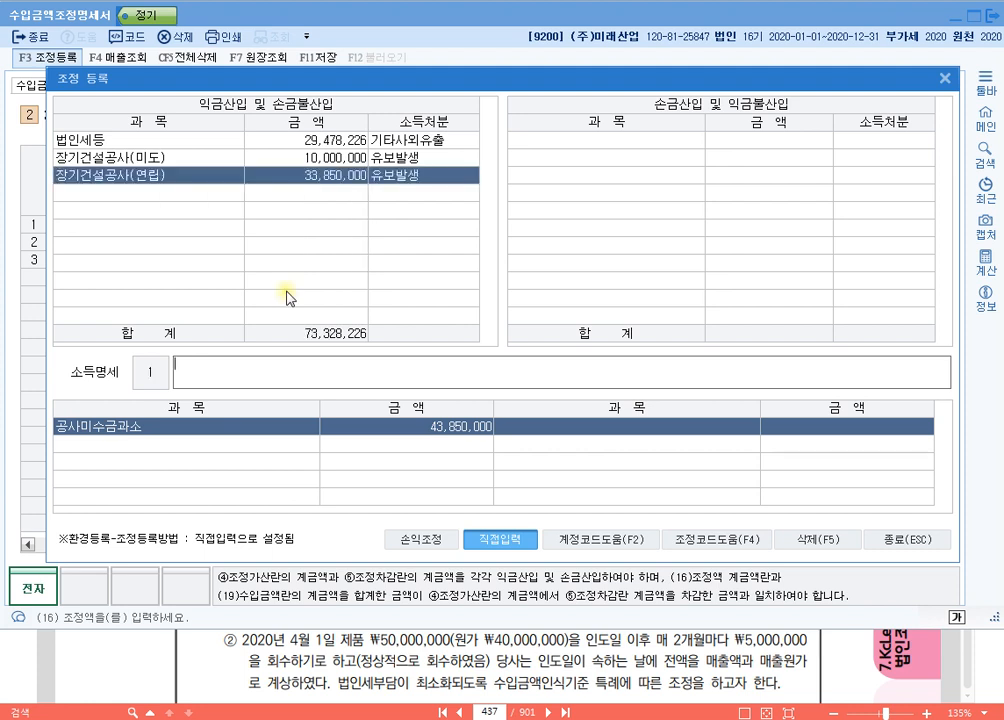
Step: Set the 소득명세 of the 연립 adjustment to 익금산입 장기건설공사(연립) 유보 and close the 조정 등록 window
type("익금산입")
type(" 정기건설공사")
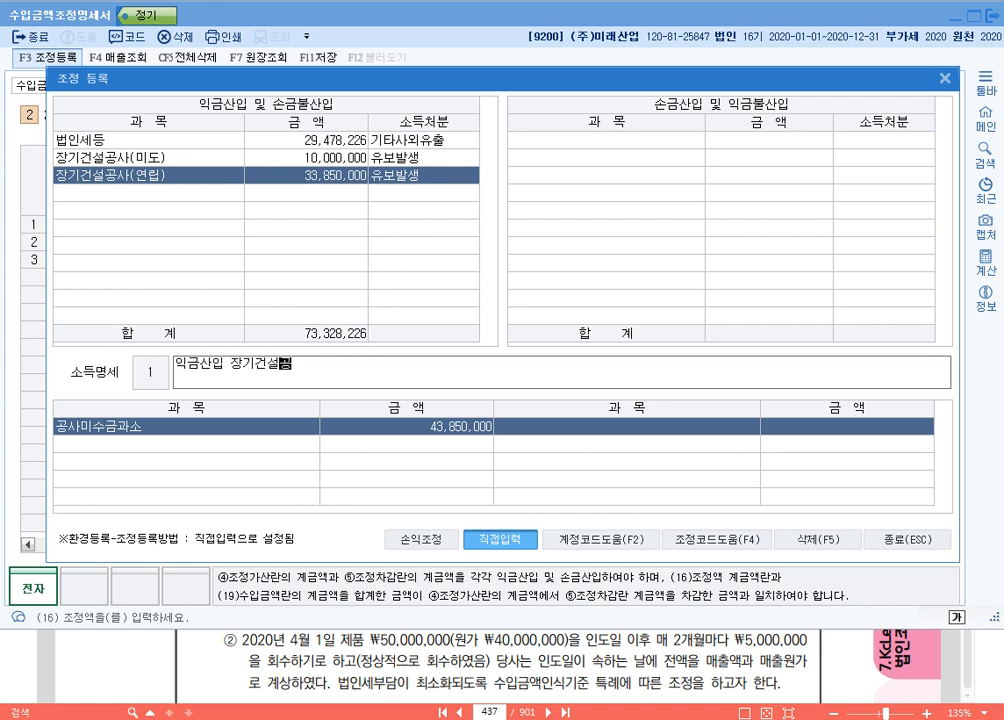
type("(연립) 유보")
key("Return")
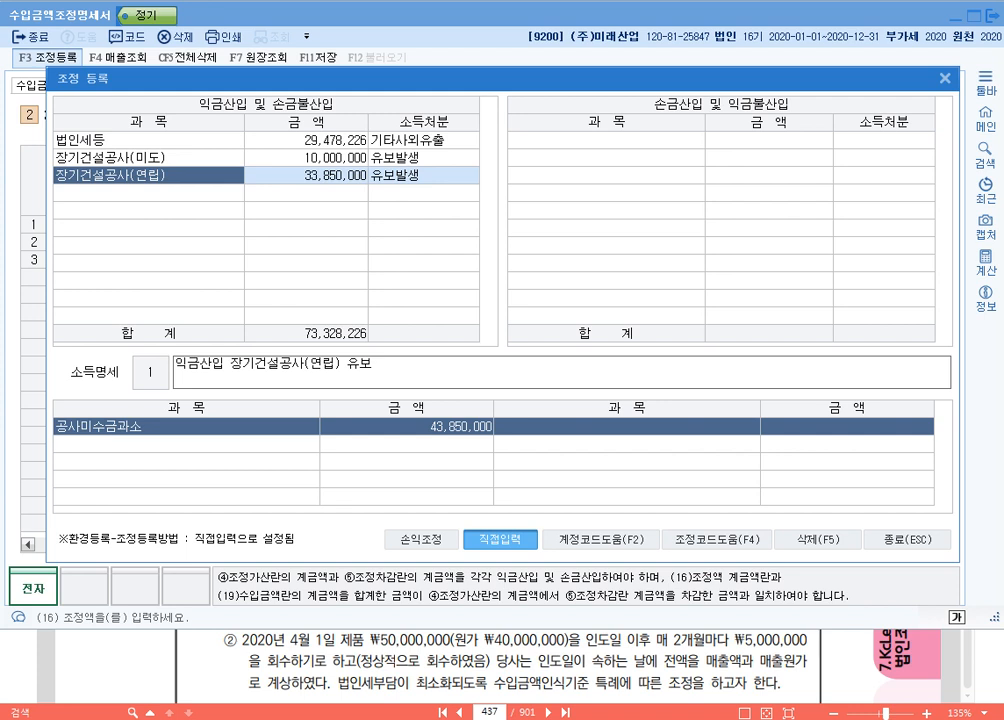
left_click(918, 543)
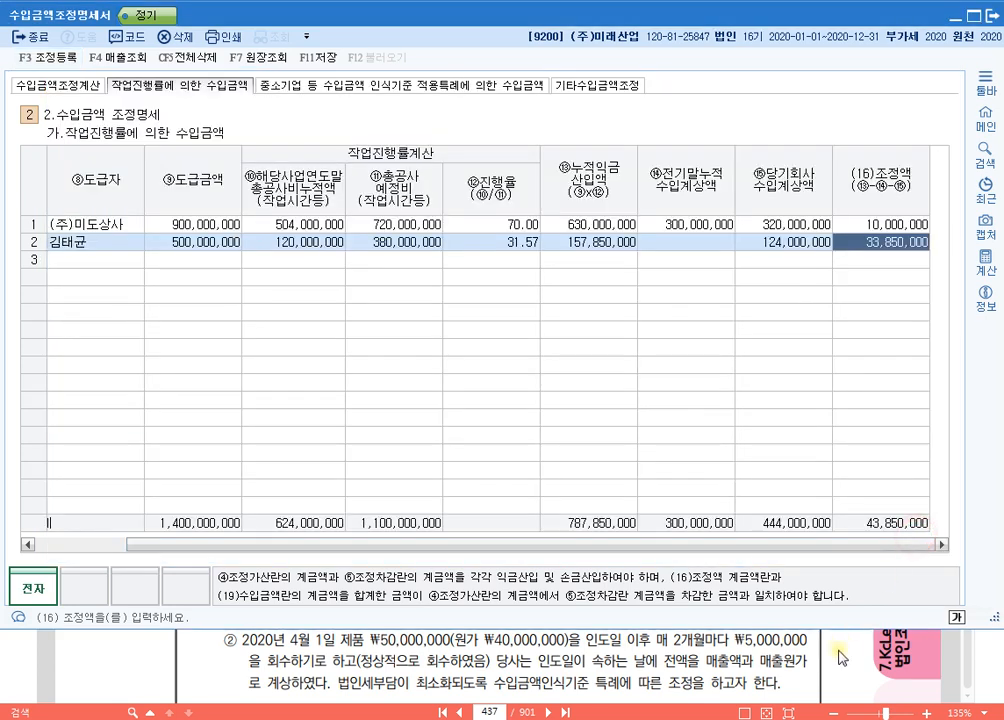
Step: Review the 무태교량신축 contract and its footnote in the textbook PDF, and open the form's 중소기업 등 수입금액 인식기준 적용특례 section
left_click(836, 661)
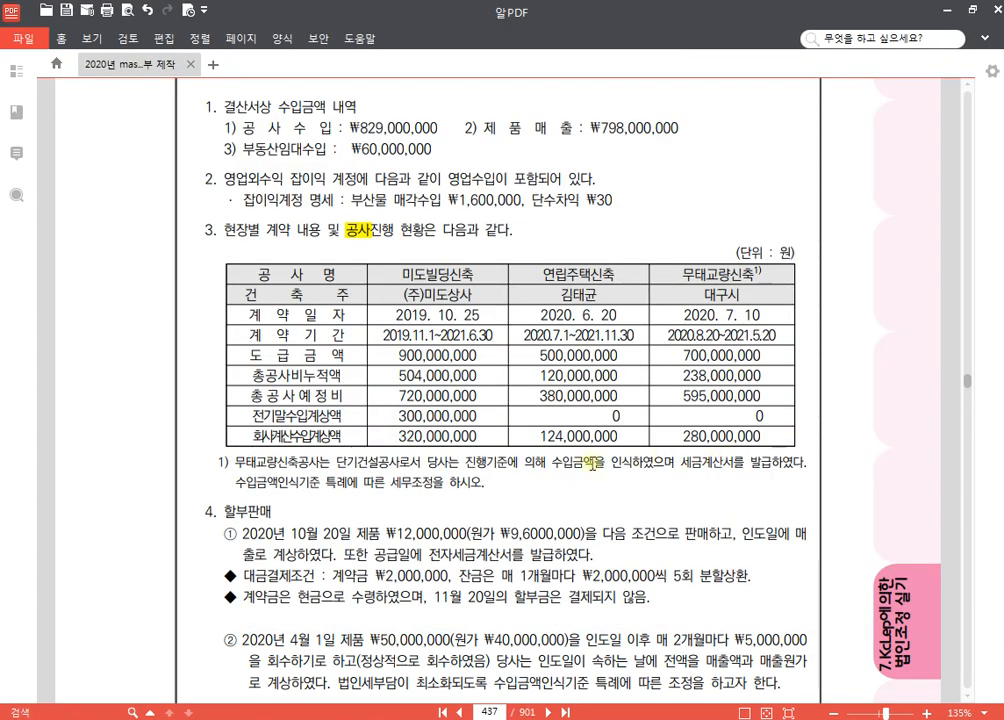
scroll(713, 350, "down", 3)
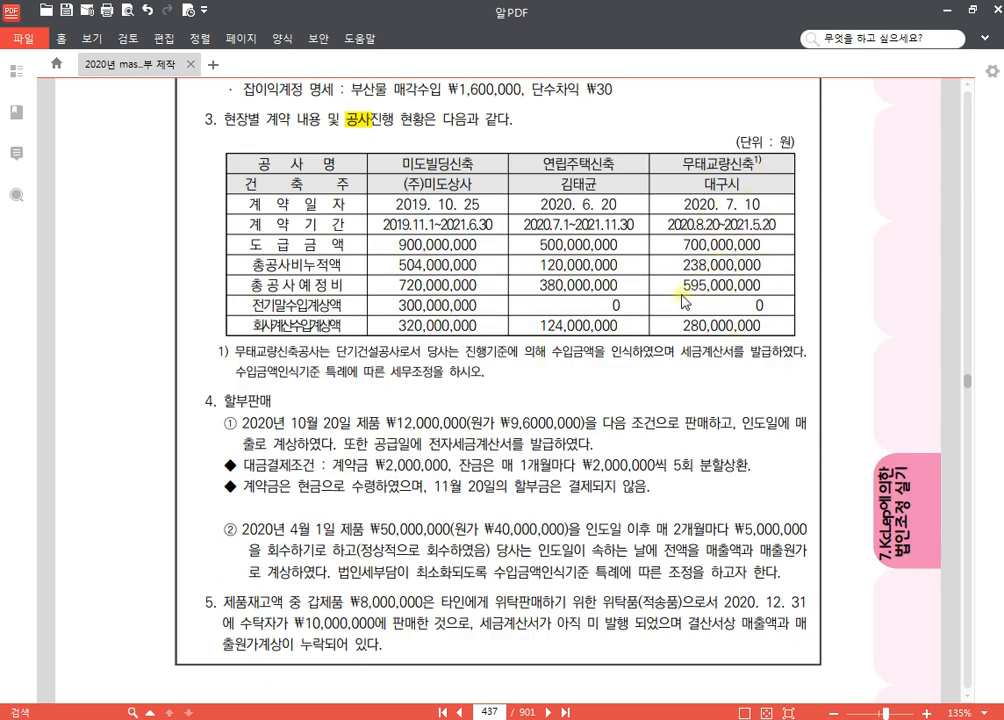
key("alt+Tab")
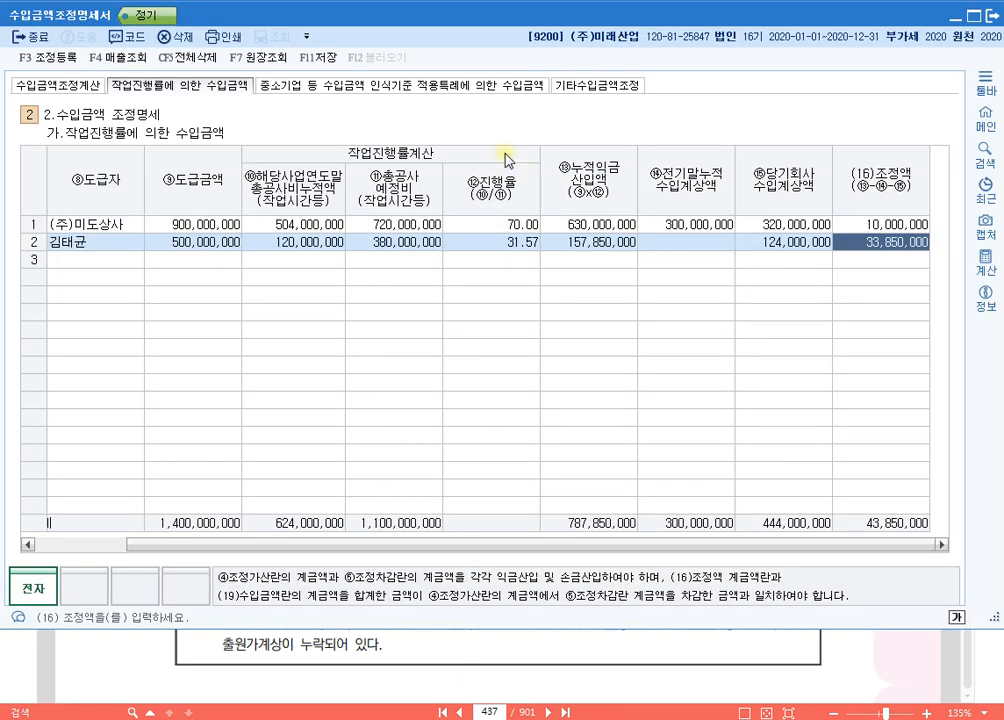
left_click(480, 86)
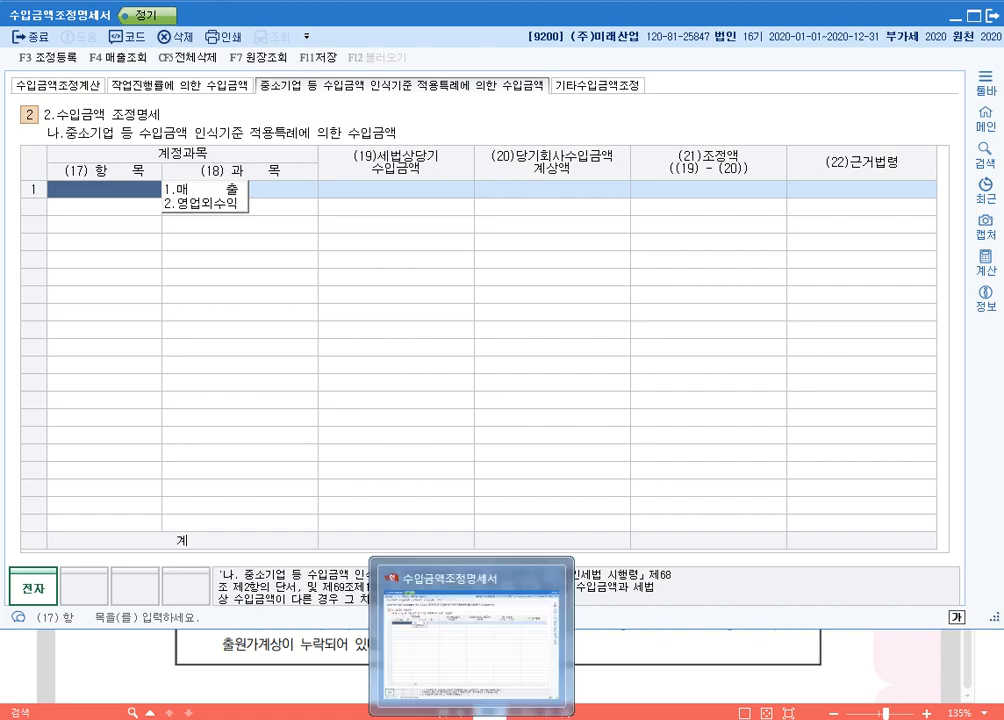
left_click(417, 718)
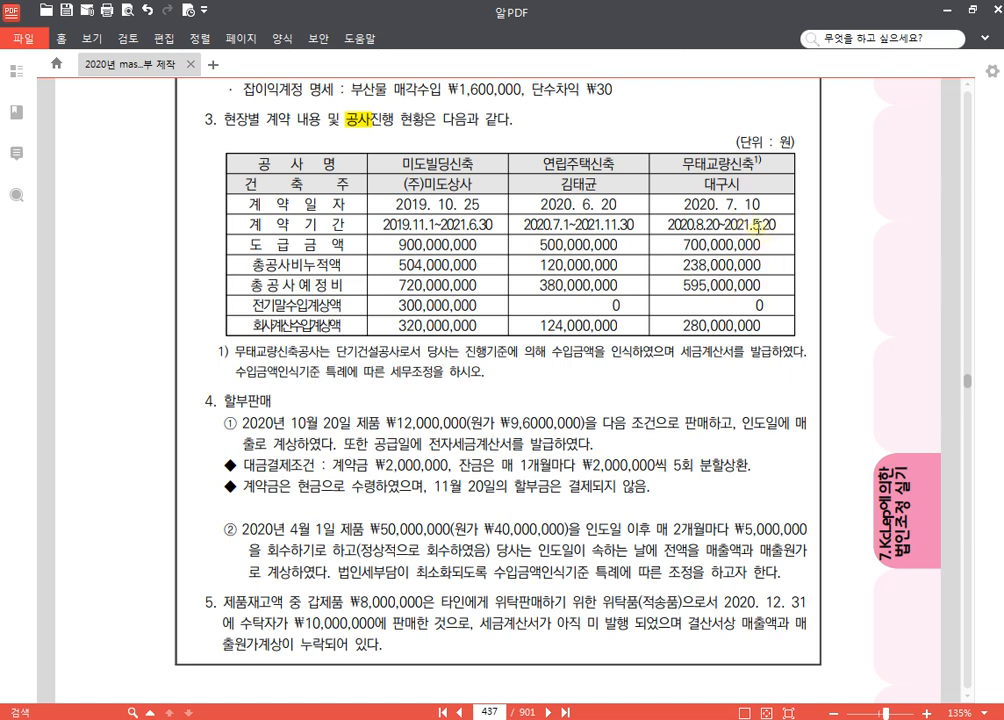
left_click(738, 228)
left_click(742, 328)
left_click(741, 328)
key("alt+Tab")
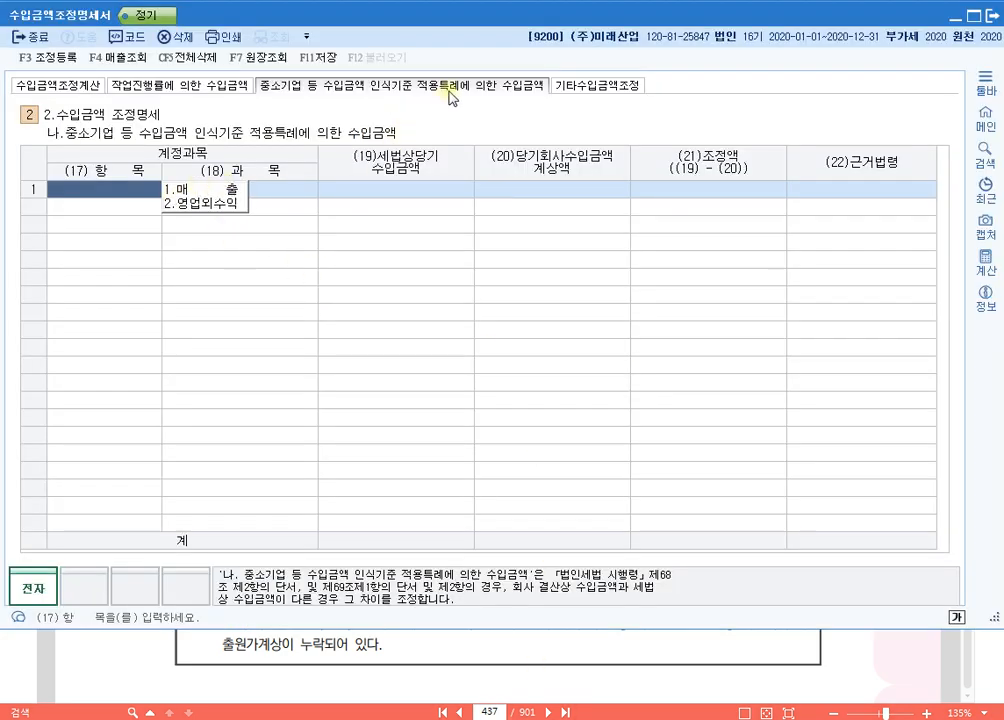
Step: Add a first row to the 중소기업 특례 table with 항목 매출 and 과목 공사수입금
key("1")
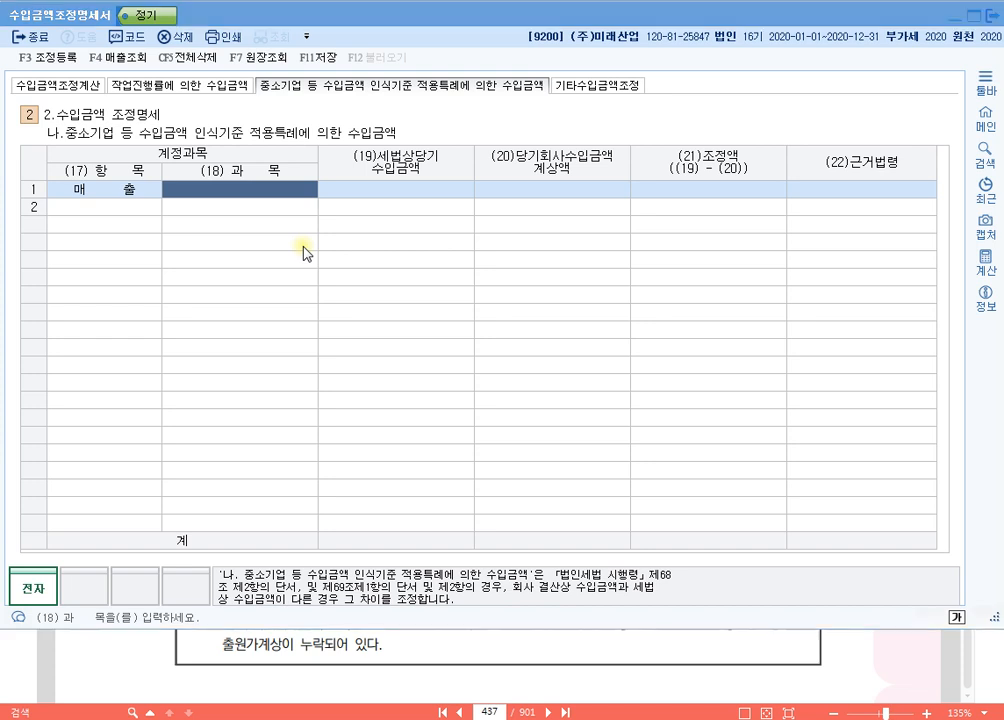
key("F2")
type("공사")
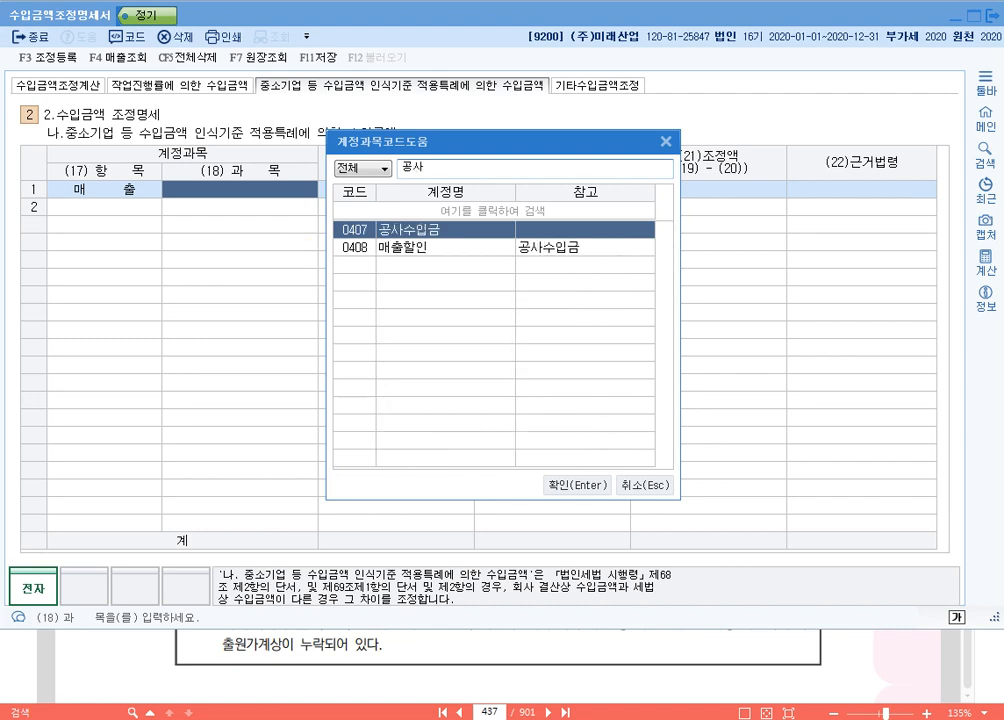
key("Return")
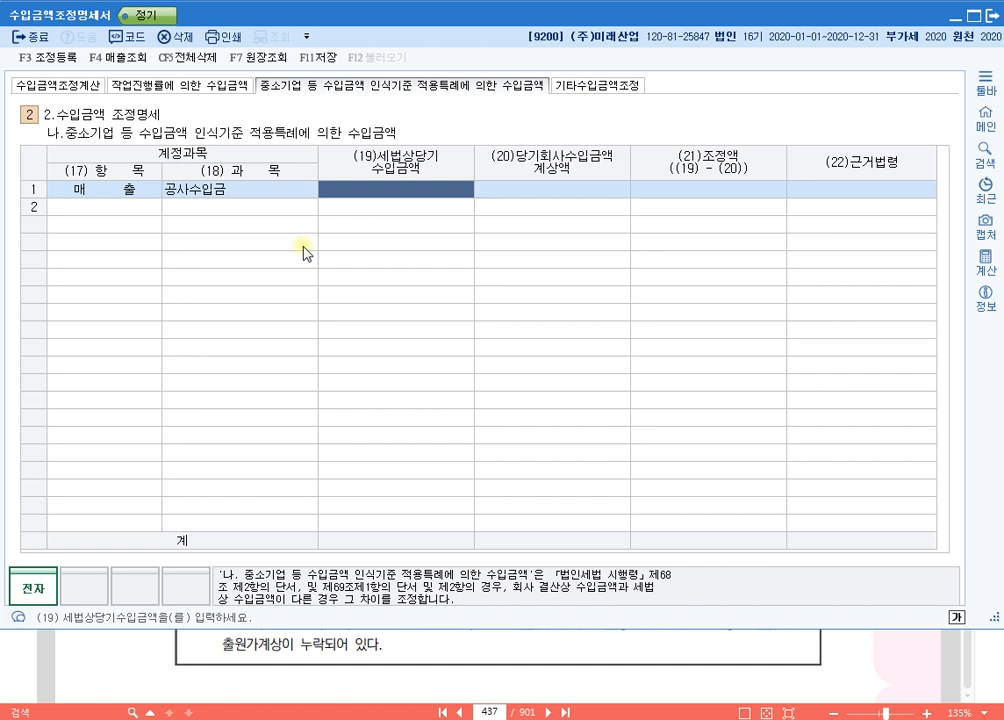
Step: For the 공사수입금 row, enter 0 as 세법상당기 수입금액 and 280,000,000 as 당기회사수입금액 계상액
type("0")
key("Return")
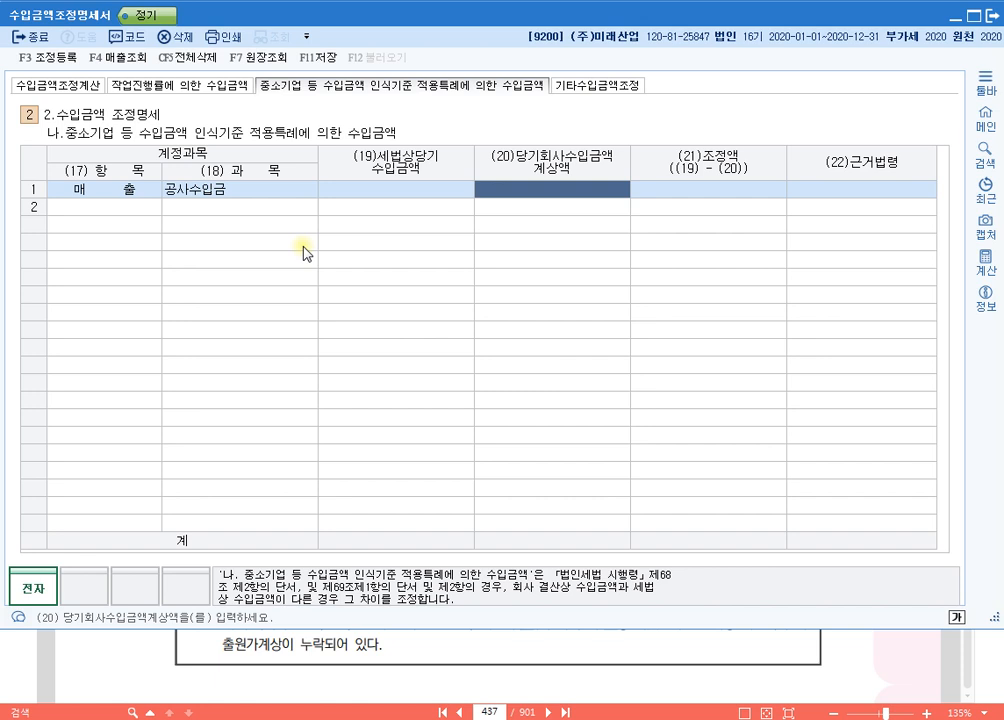
type("280,000")
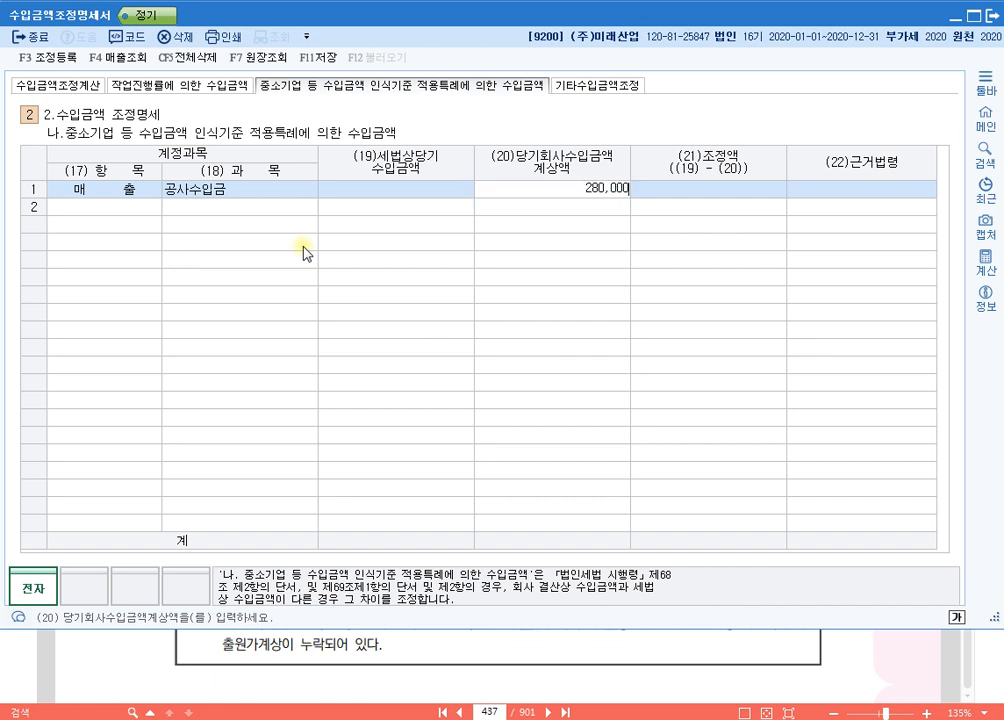
type(",000")
key("Return")
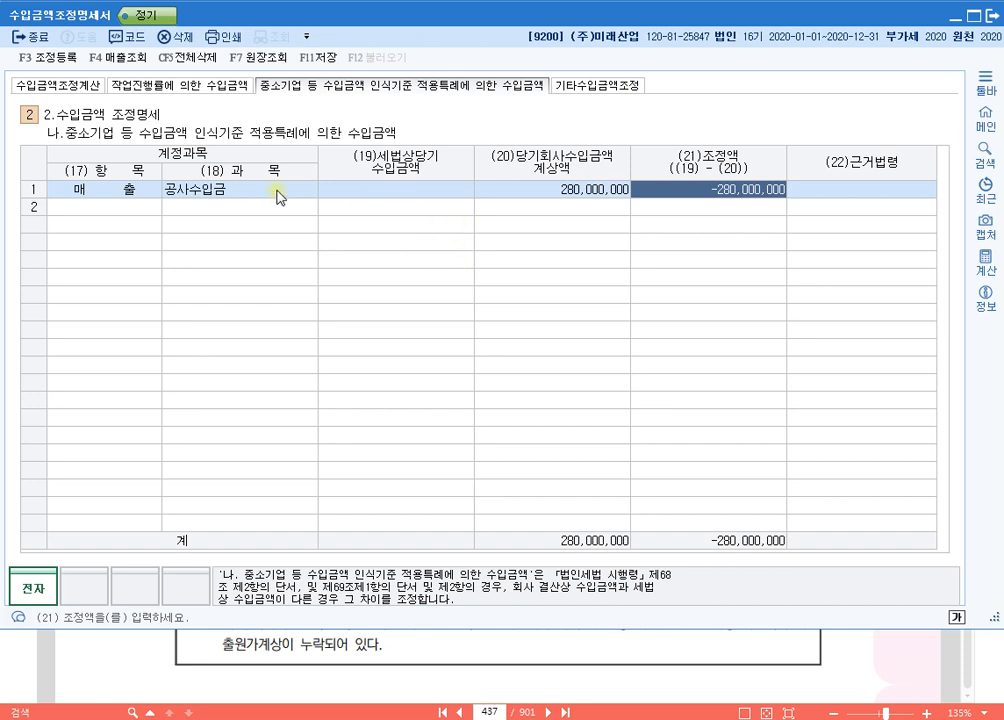
Step: Compare the 조정액 entries in the 작업진행률 and 중소기업 특례 sections with the 공사수입금 가산 and 차감 in 수입금액조정계산
left_click(75, 88)
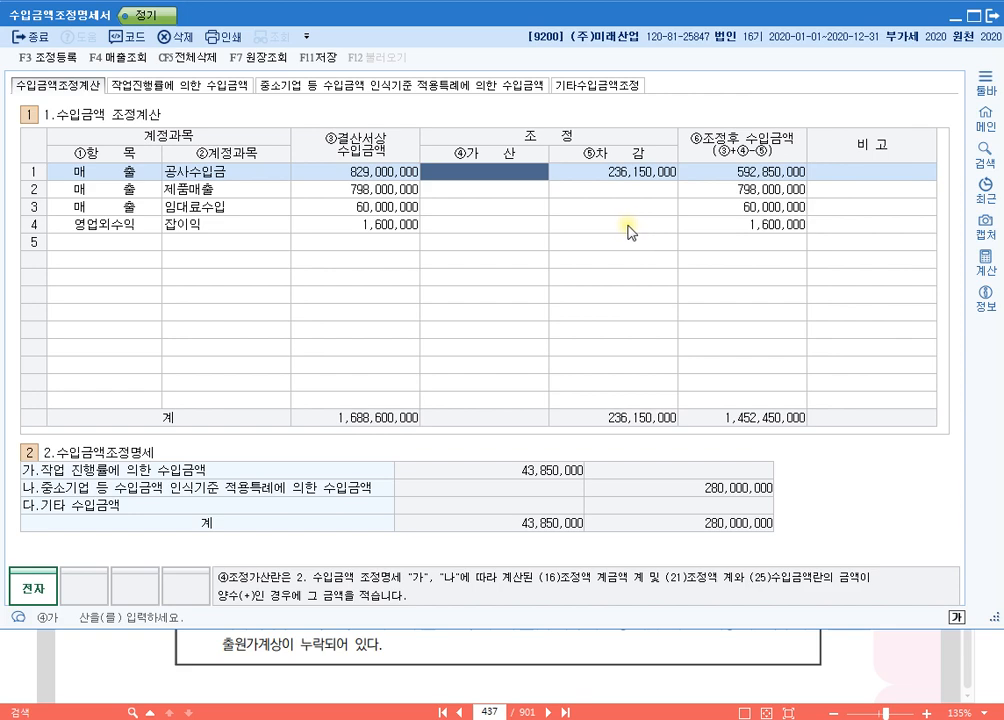
left_click(196, 85)
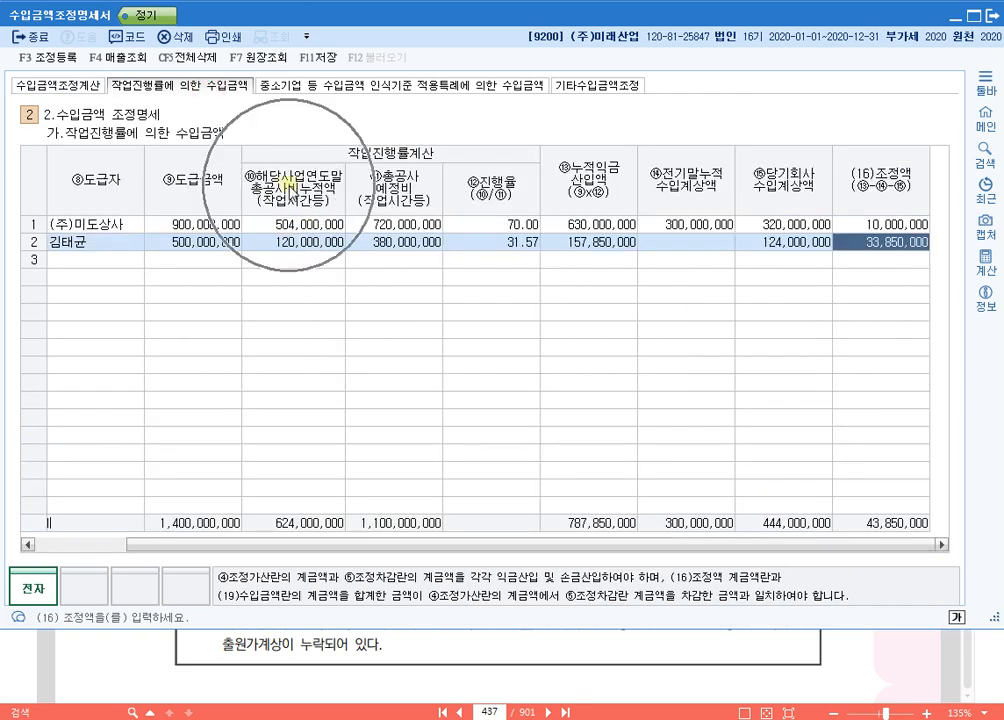
left_click(410, 85)
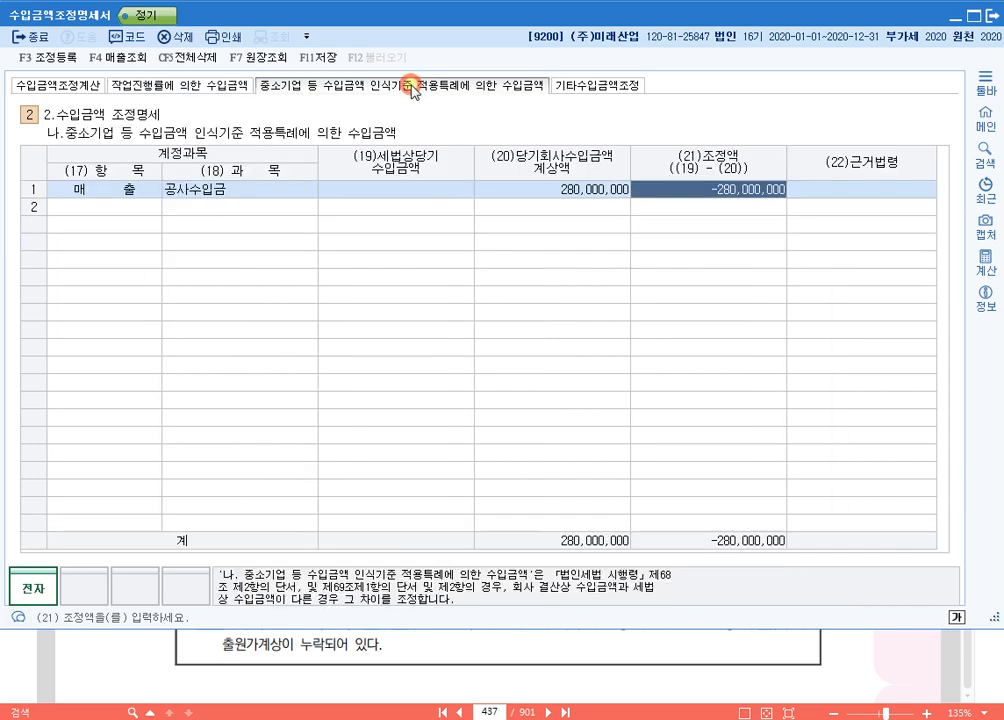
left_click(226, 196)
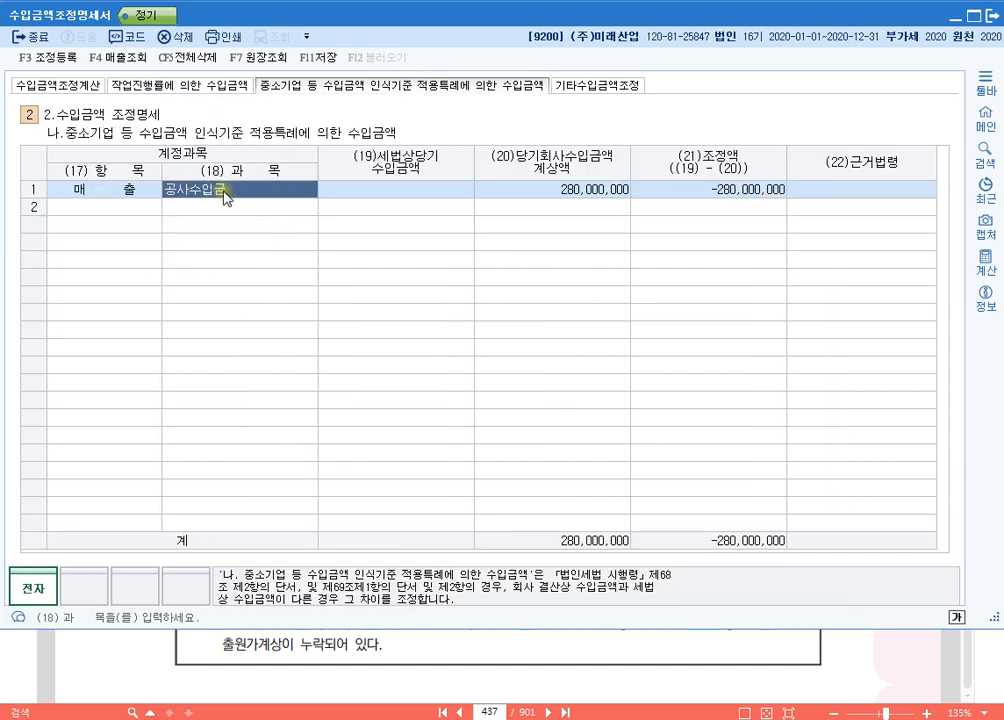
left_click(180, 86)
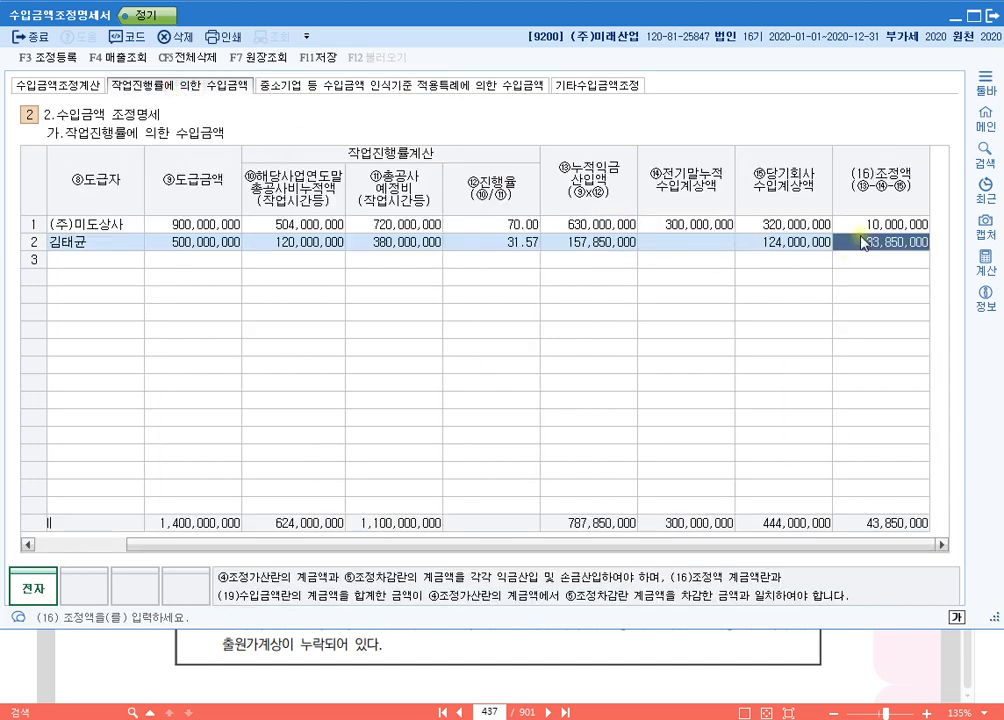
left_click(896, 225)
left_click(880, 242)
left_click(376, 92)
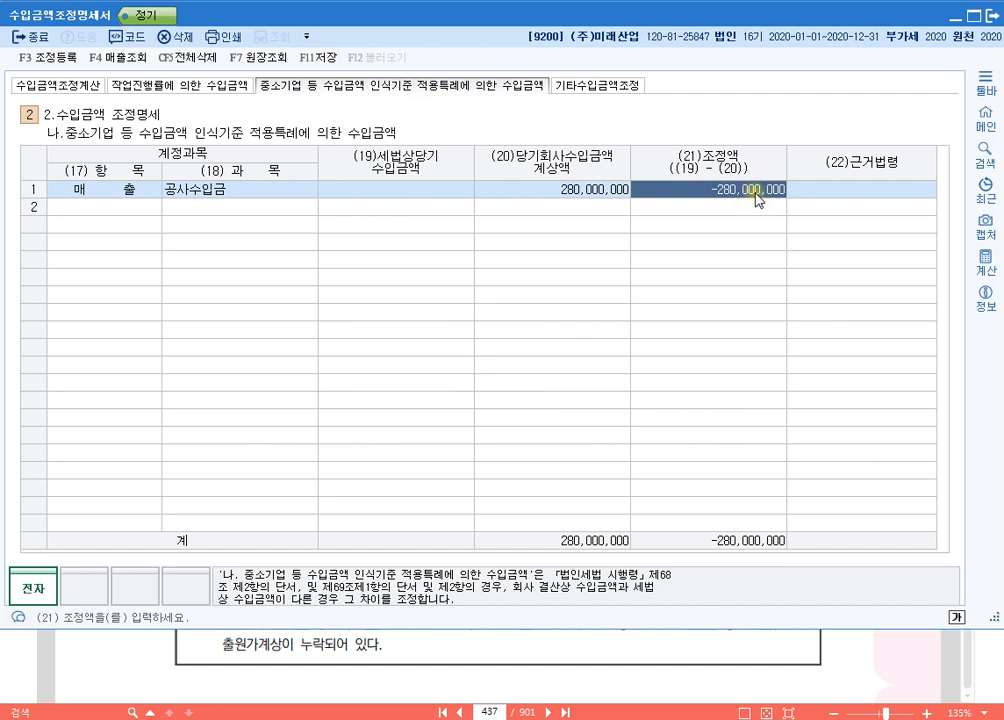
left_click(60, 84)
left_click(650, 176)
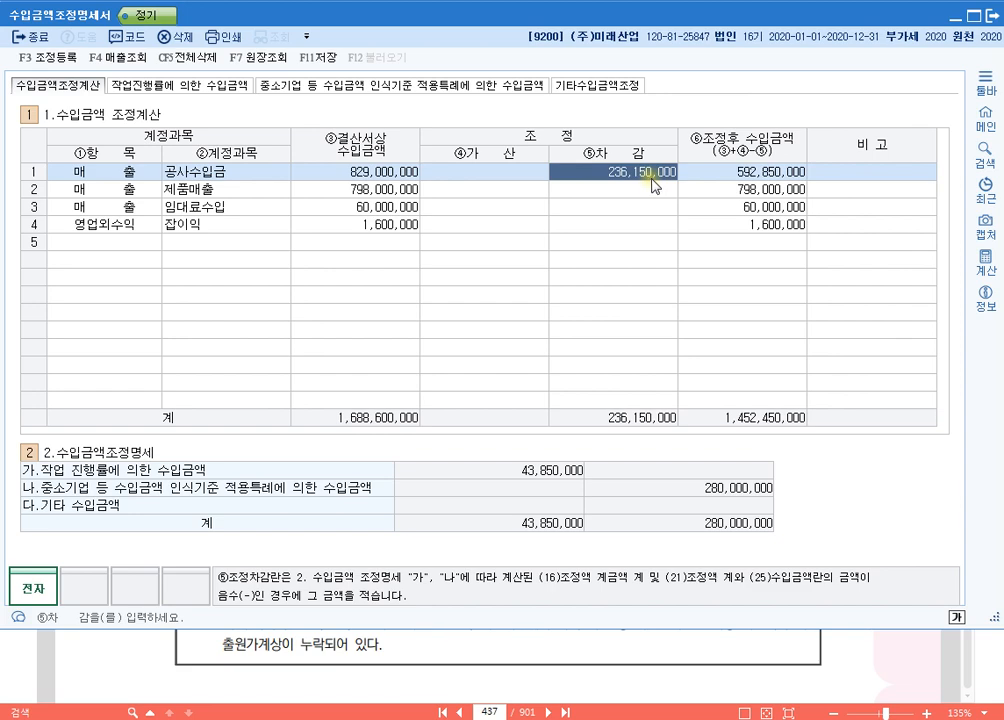
left_click(478, 178)
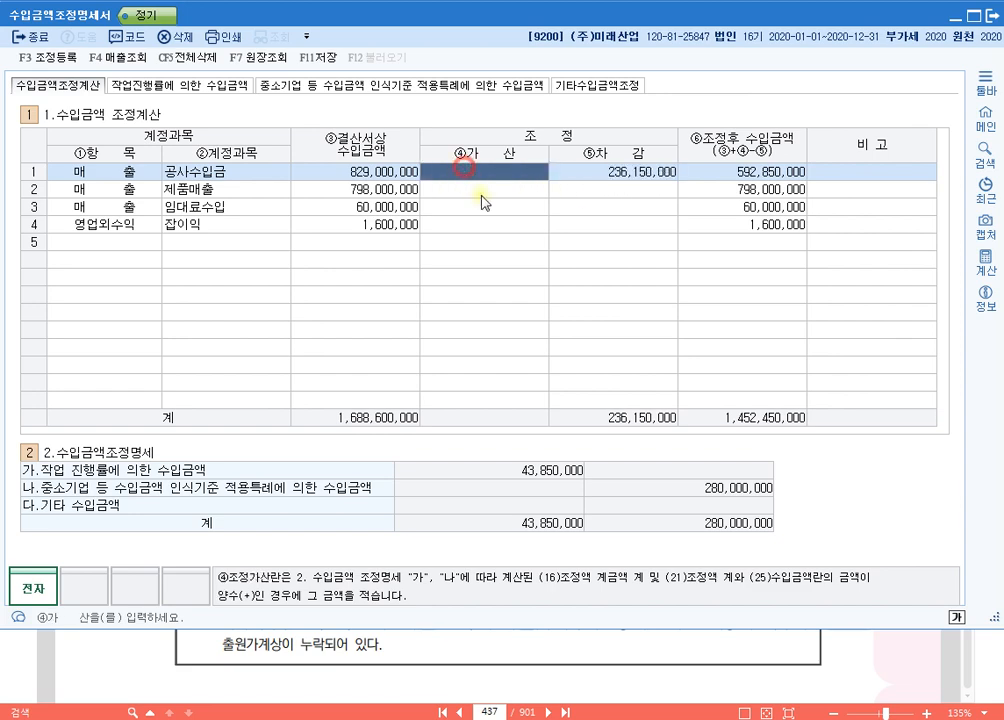
left_click(240, 86)
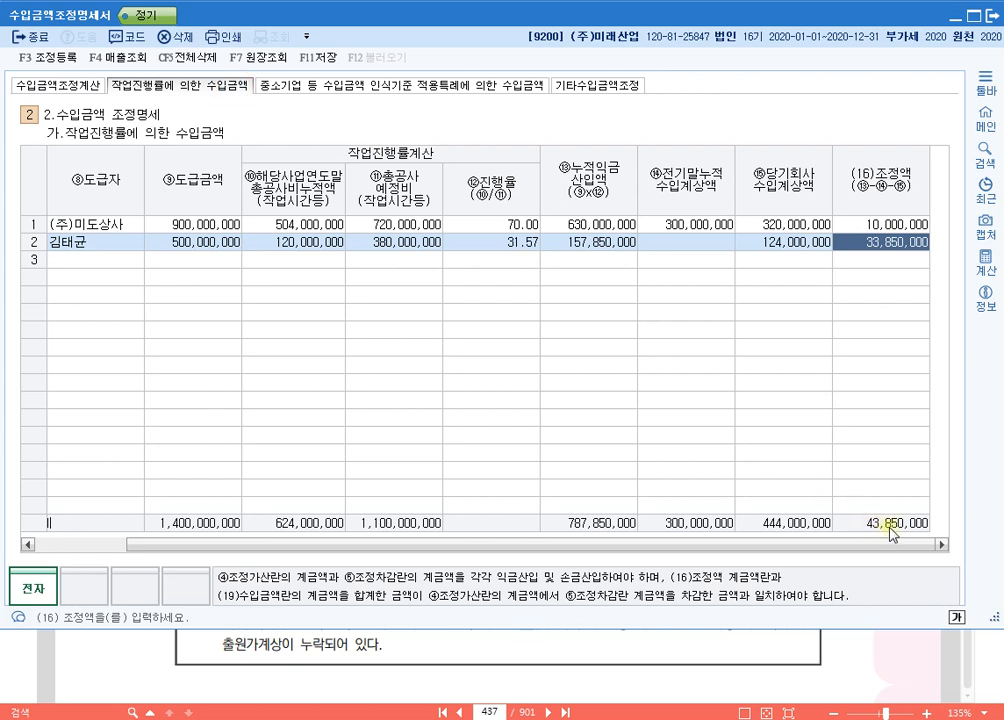
Step: In the 공사수입금 row of 수입금액조정계산, enter 43,850,000 as 가산 and 280,000,000 as 차감
left_click(68, 85)
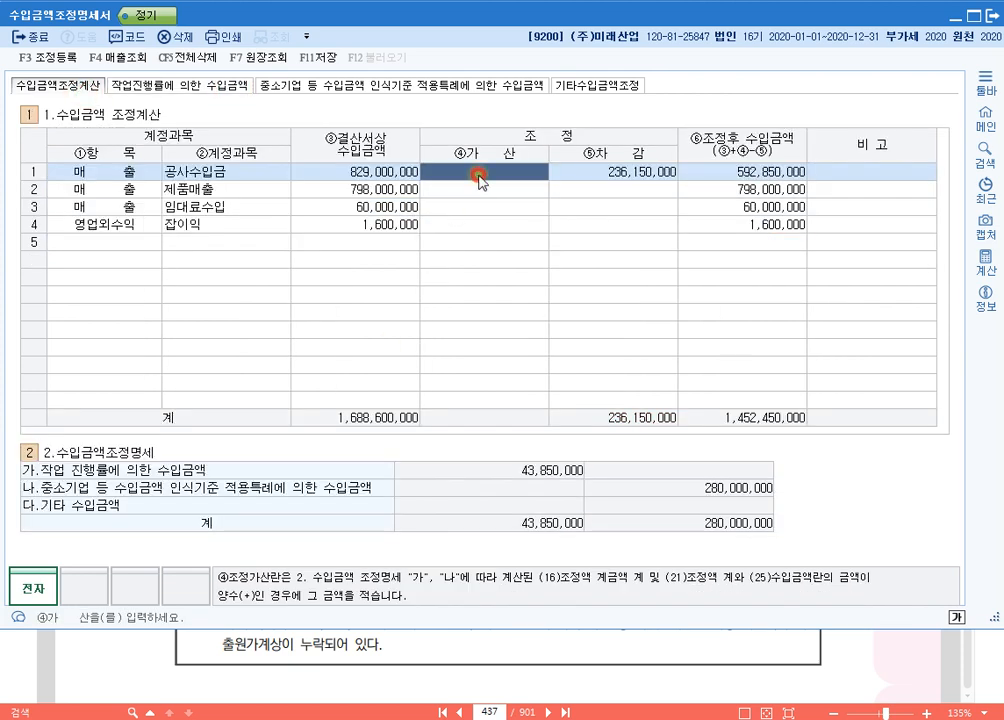
type("43,850,000")
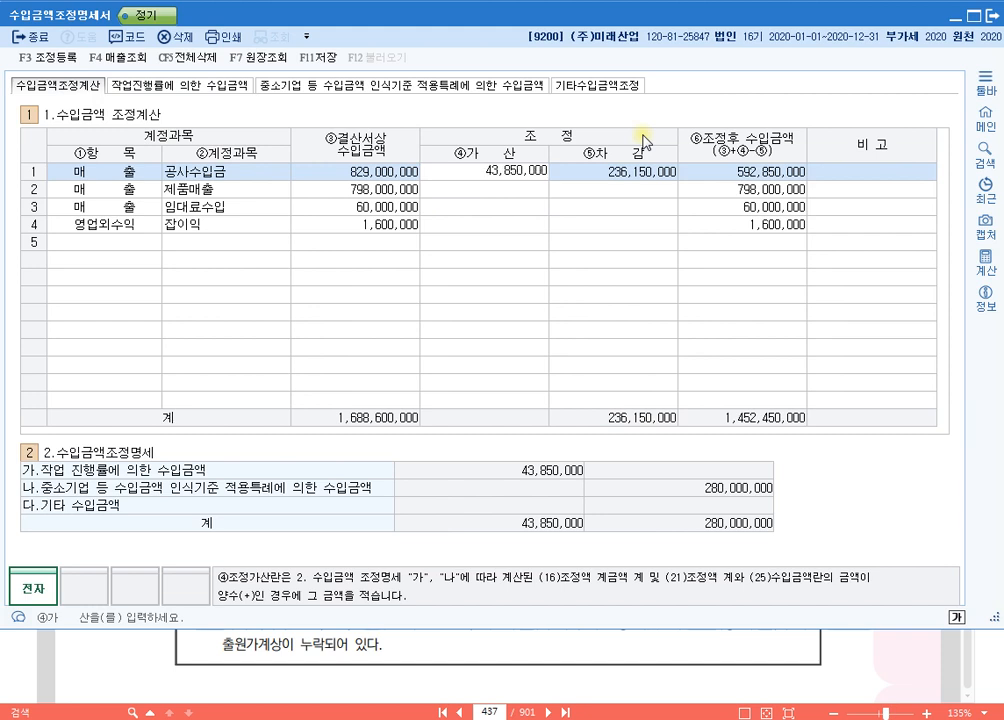
key("Return")
type("280000000")
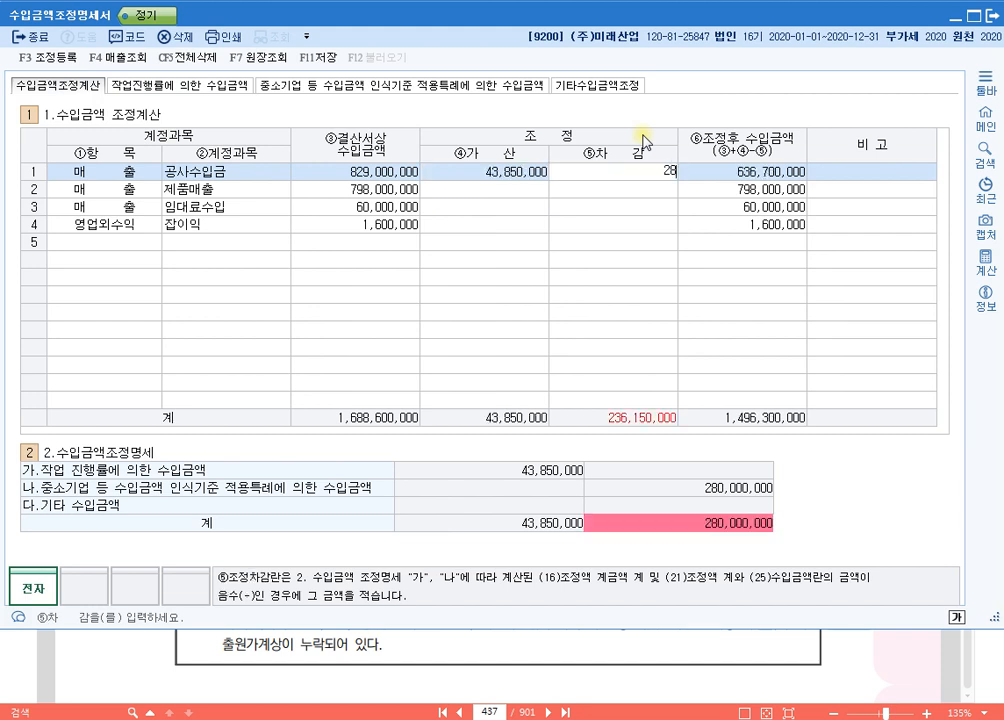
key("Return")
key("Up")
key("Right")
key("Right")
key("Right")
key("Right")
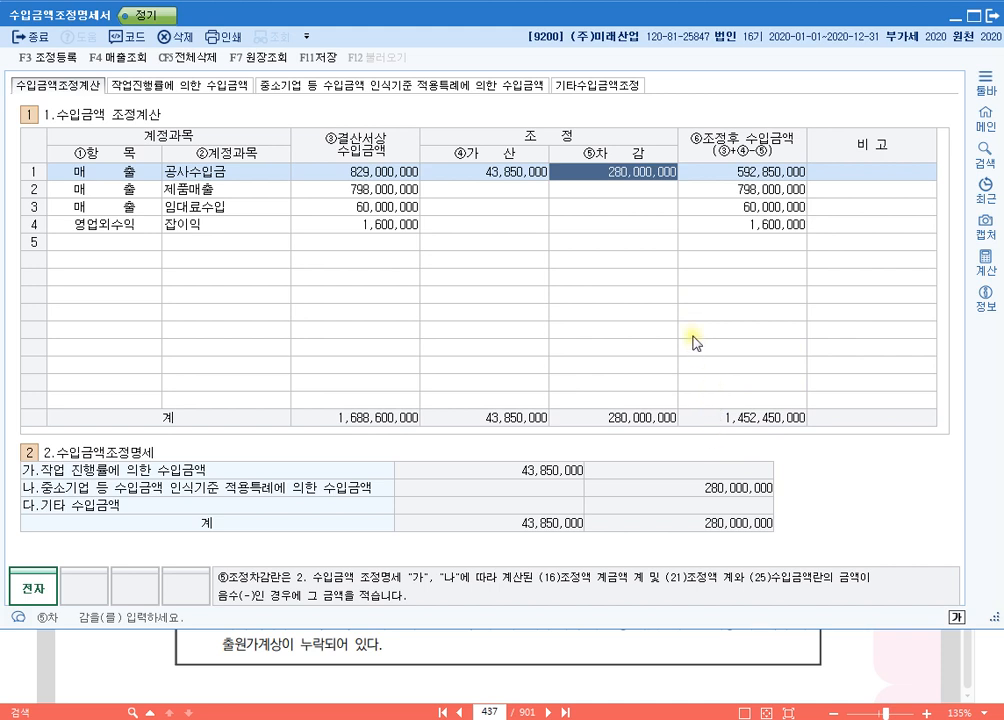
Step: Reopen the 중소기업 특례 section, switch to the textbook PDF and mark the 무태교량신축 contract's 회사계산수입계상액 and 총공사비누적액 for review
left_click(468, 84)
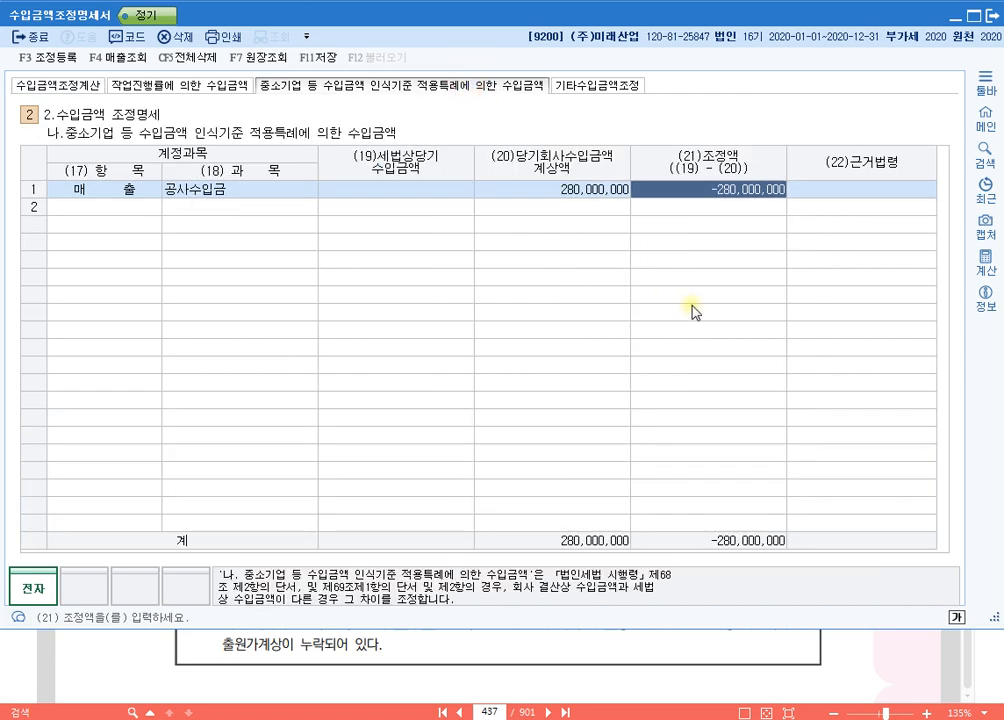
left_click(685, 668)
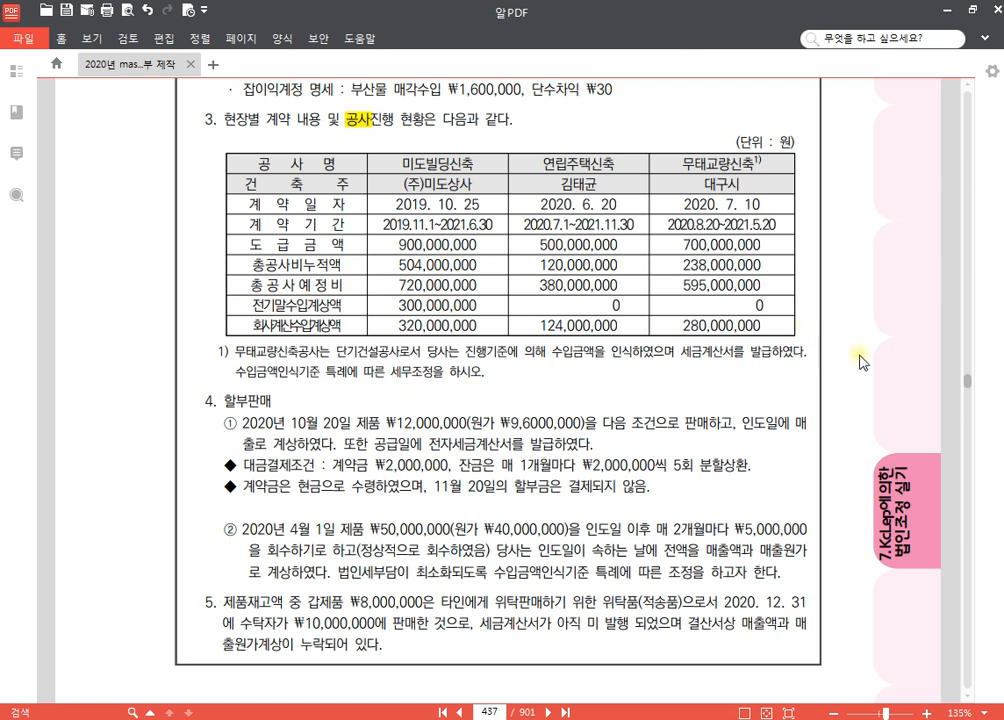
key("F2")
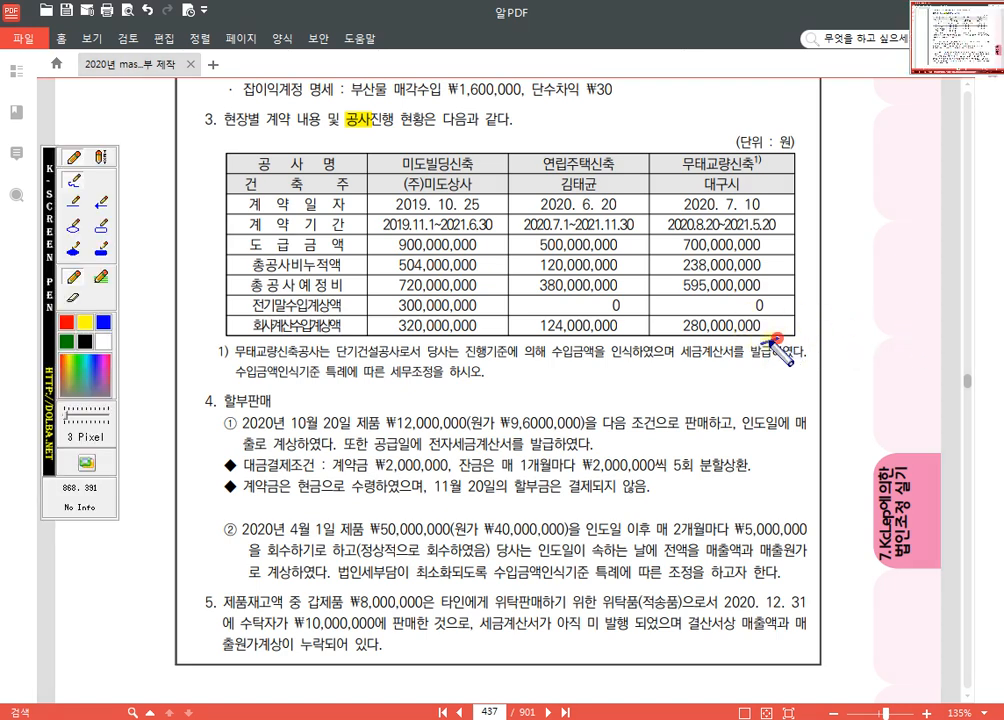
mouse_move(778, 338)
left_mouse_down()
mouse_move(683, 317)
mouse_move(780, 320)
left_mouse_up()
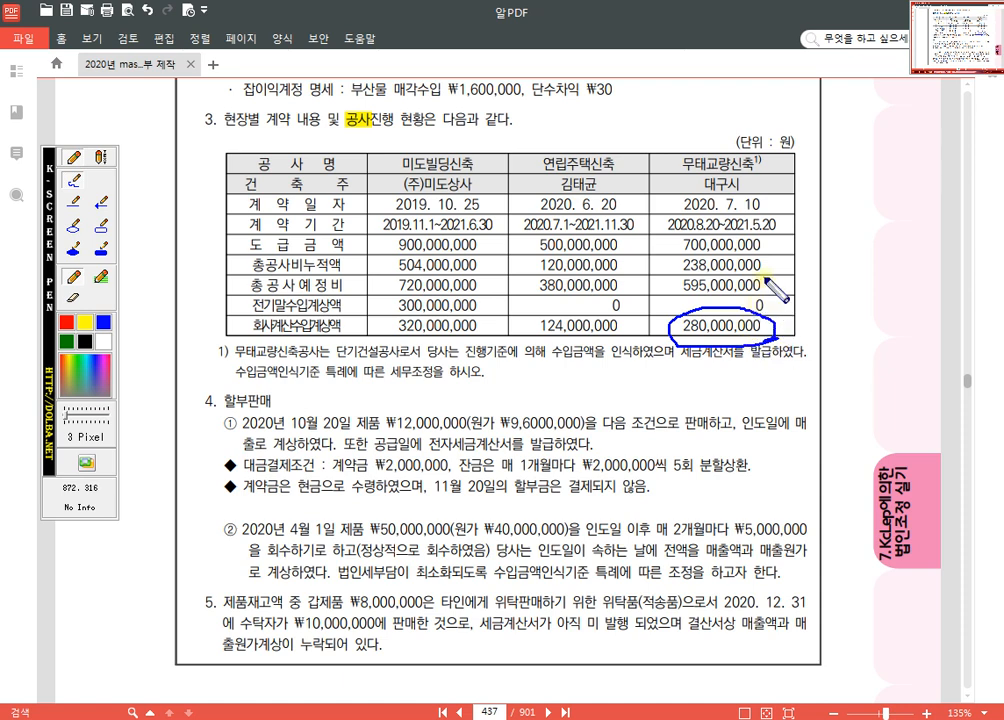
mouse_move(771, 268)
left_mouse_down()
mouse_move(750, 277)
mouse_move(672, 268)
mouse_move(700, 250)
mouse_move(778, 258)
mouse_move(765, 281)
left_mouse_up()
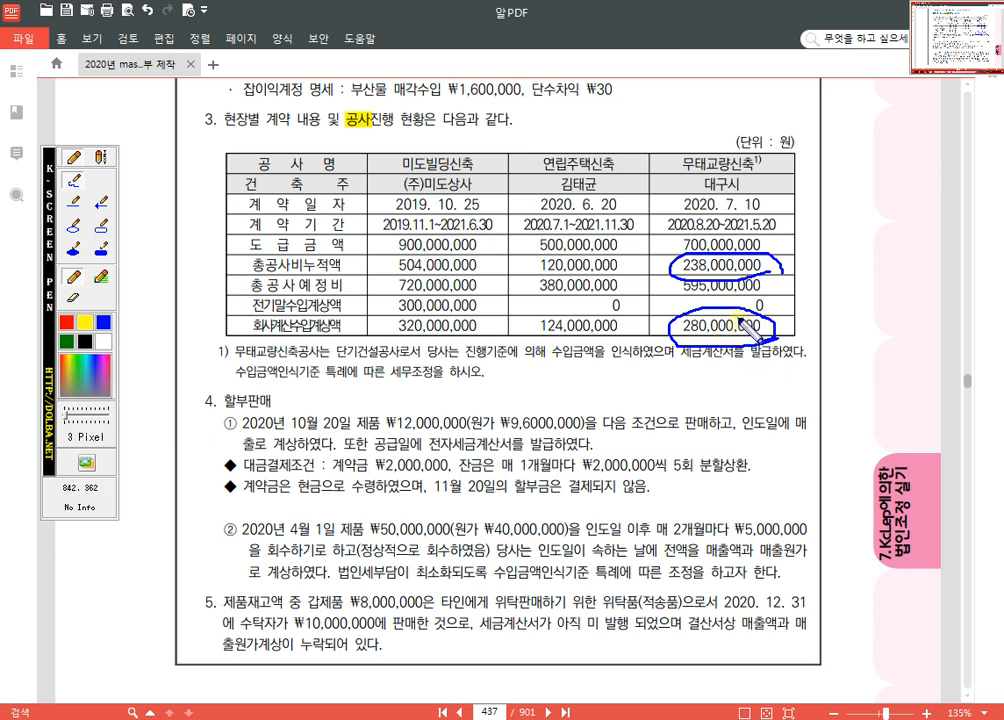
left_click(788, 326)
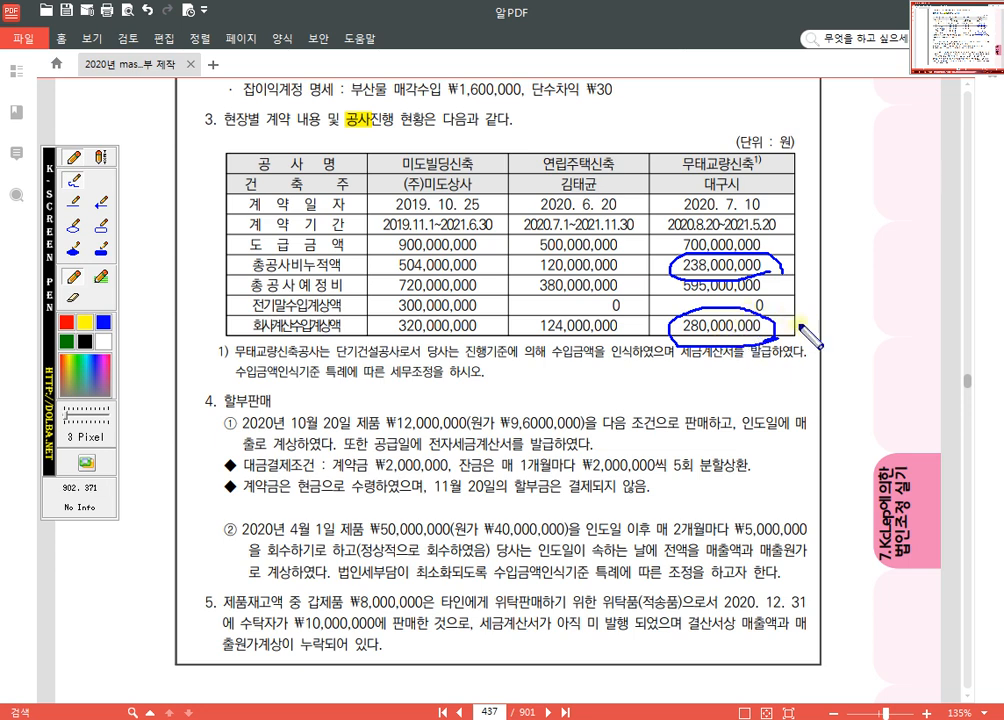
left_click(791, 266)
left_click(787, 326)
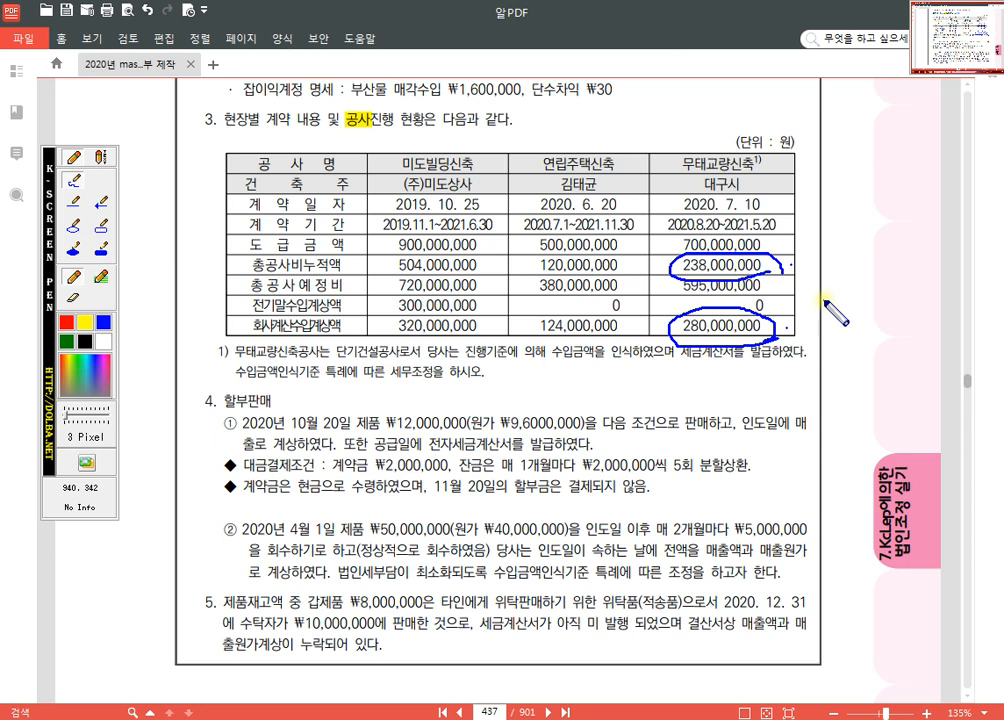
key("Escape")
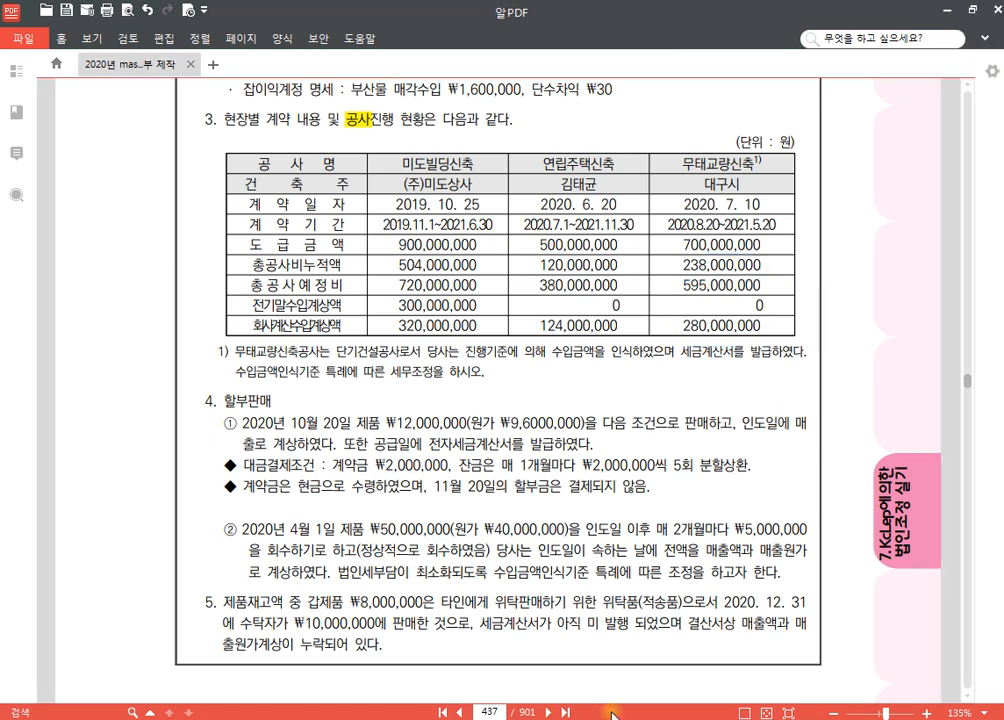
Step: Return to KcLep, open 조정 등록 and add 단기건설공사(특례) as a 과목 under 손금산입 및 익금불산입
key("alt+Tab")
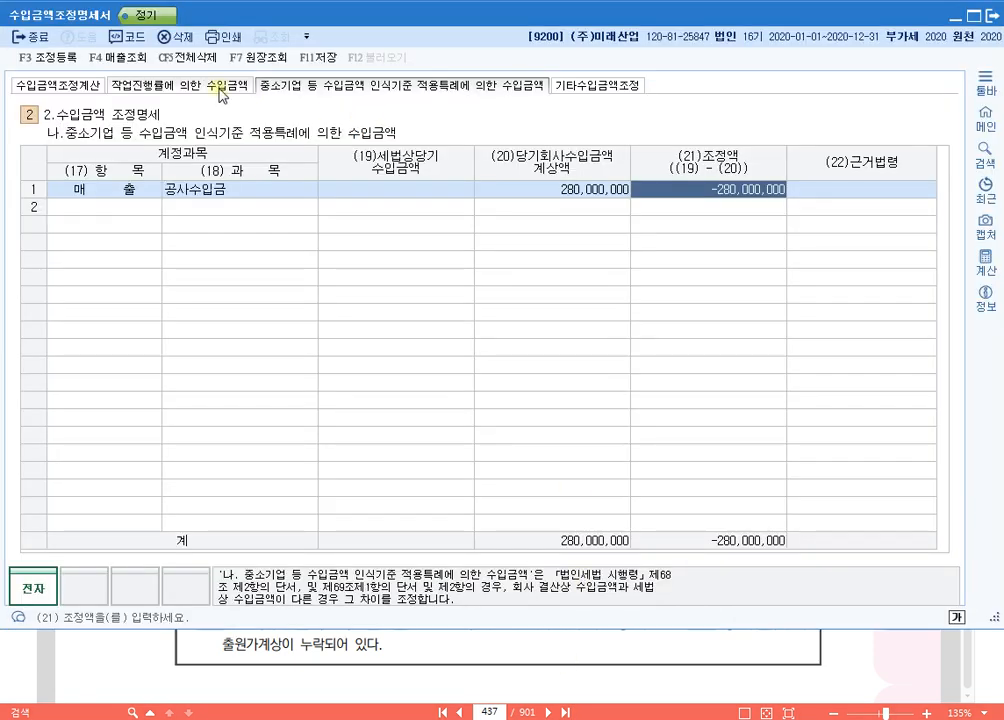
key("F3")
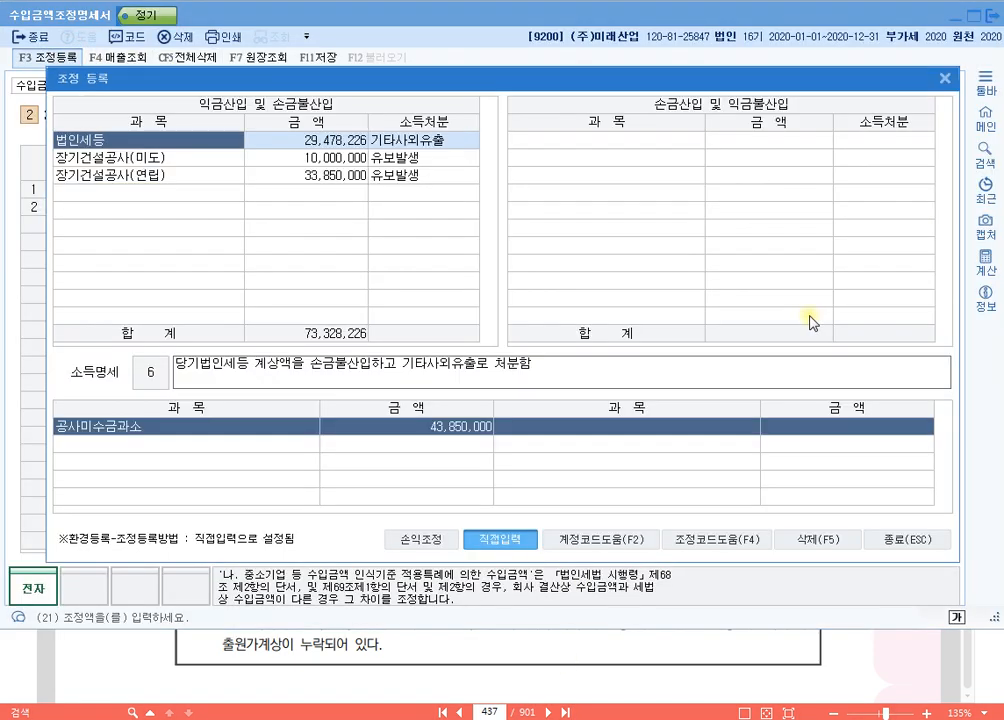
left_click_drag(776, 95, 788, 50)
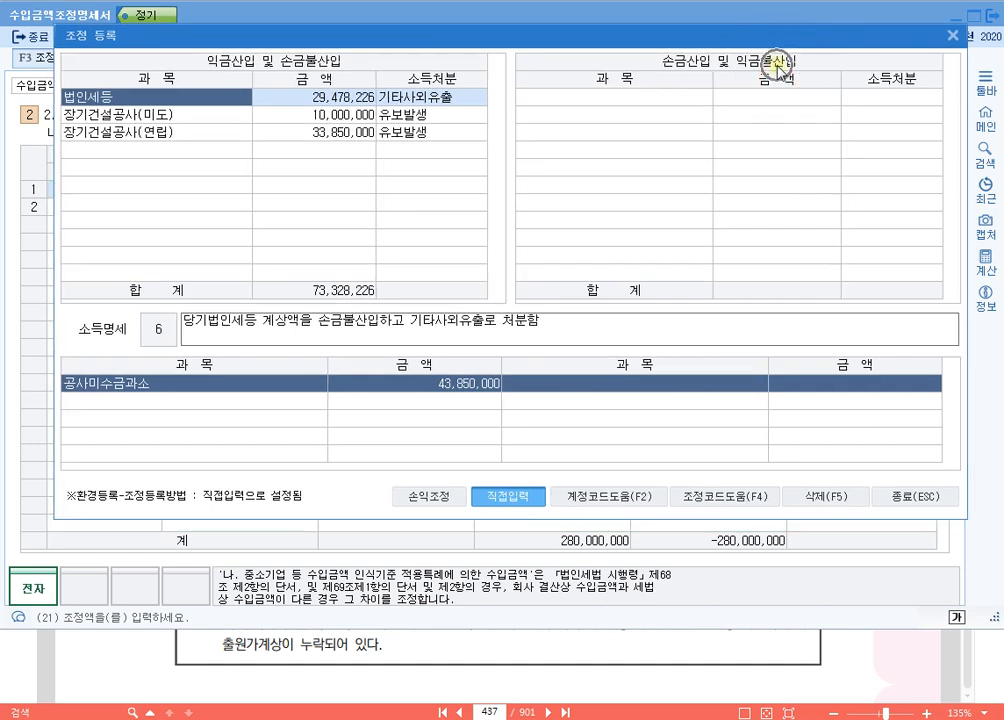
left_click(624, 100)
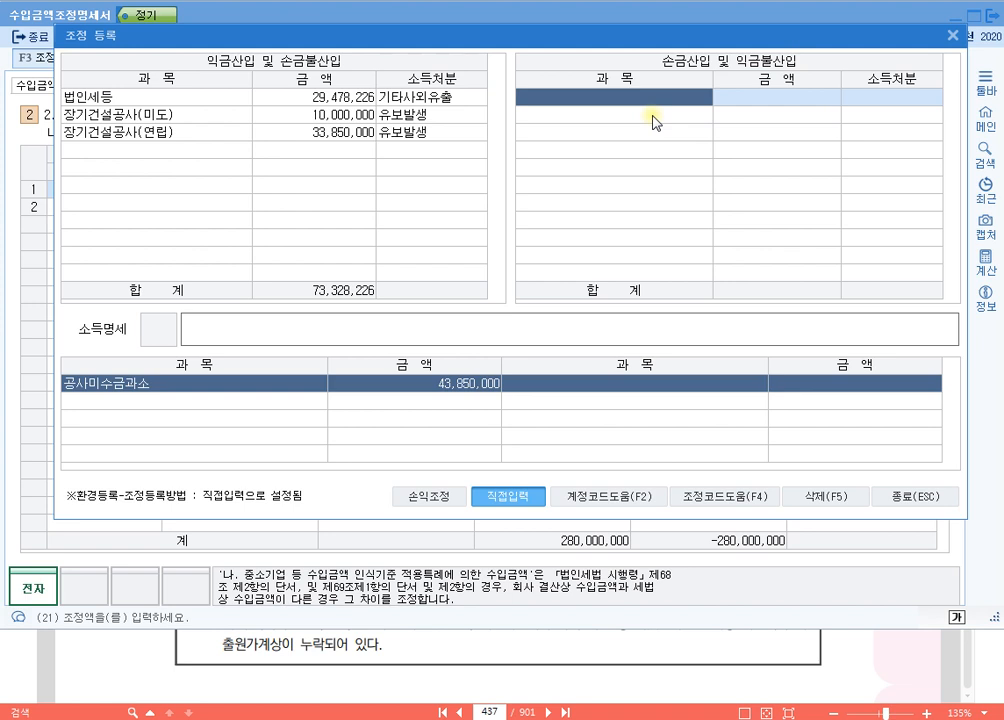
type("단기건설")
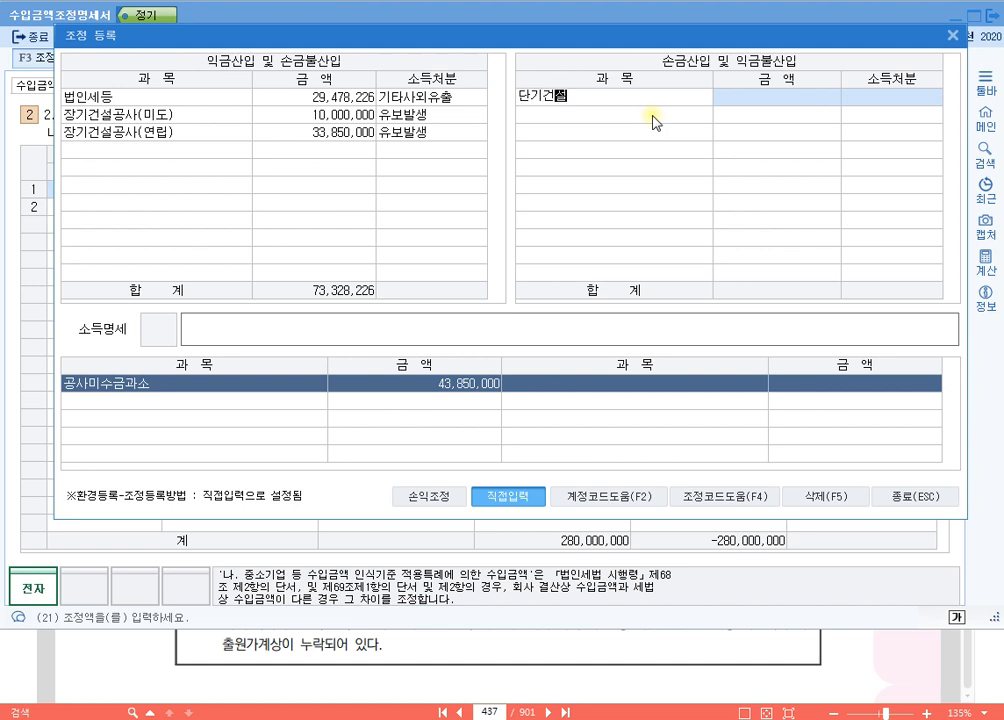
type("공사")
key("BackSpace")
key("BackSpace")
type("(특례)")
key("Return")
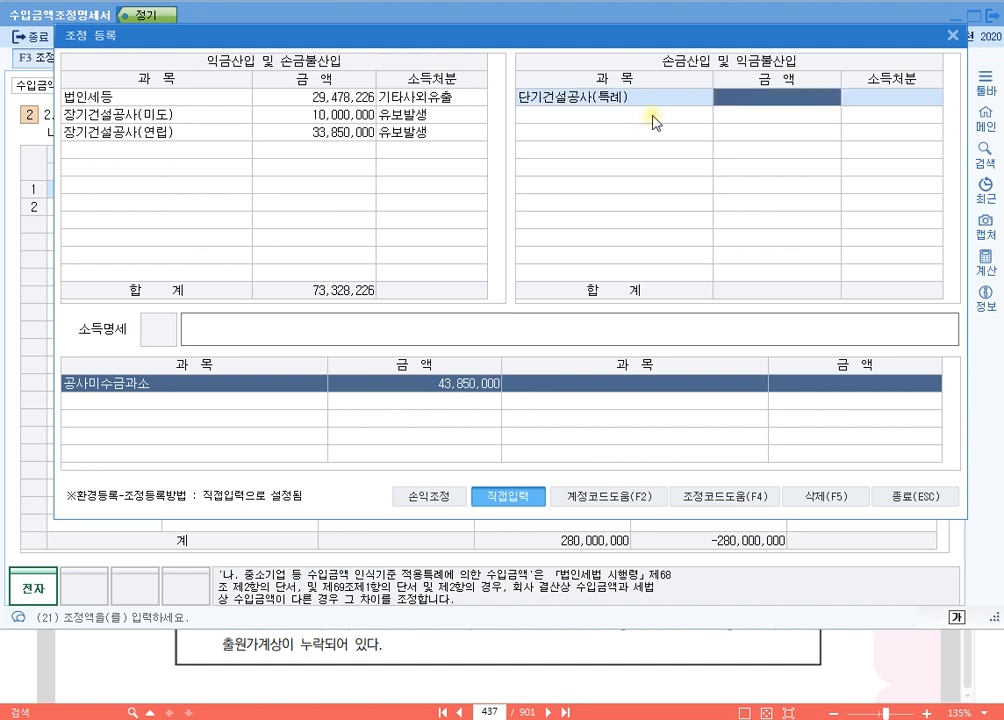
Step: Set the 단기건설공사(특례) adjustment to 금액 280,000,000 and 소득처분 유보발생
type("280000000")
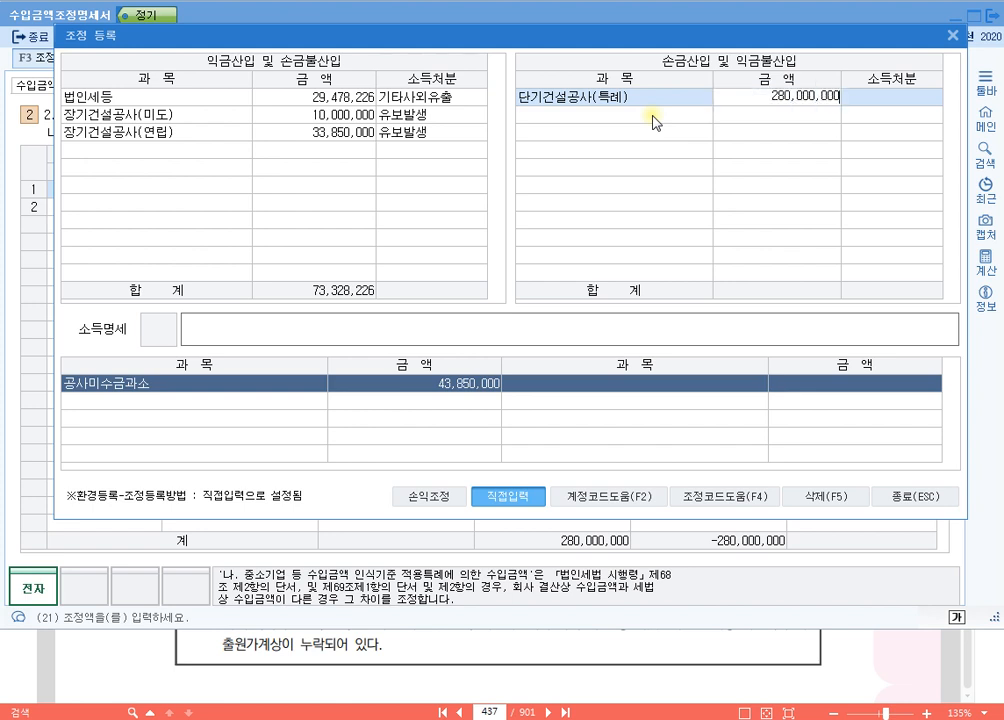
key("Return")
key("Return")
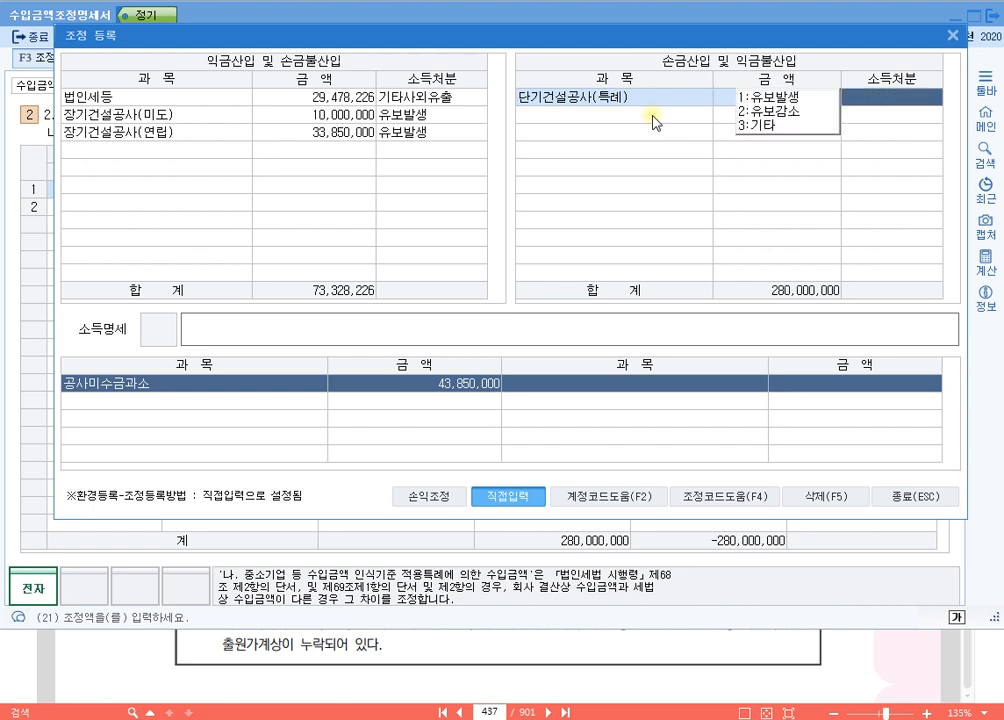
key("Left")
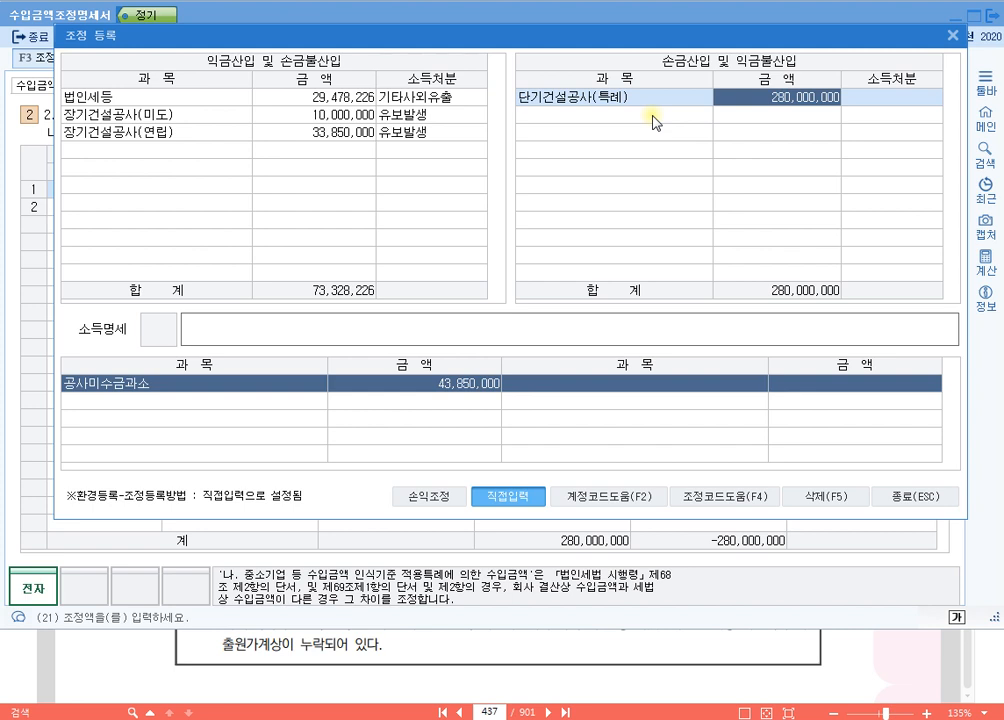
key("Return")
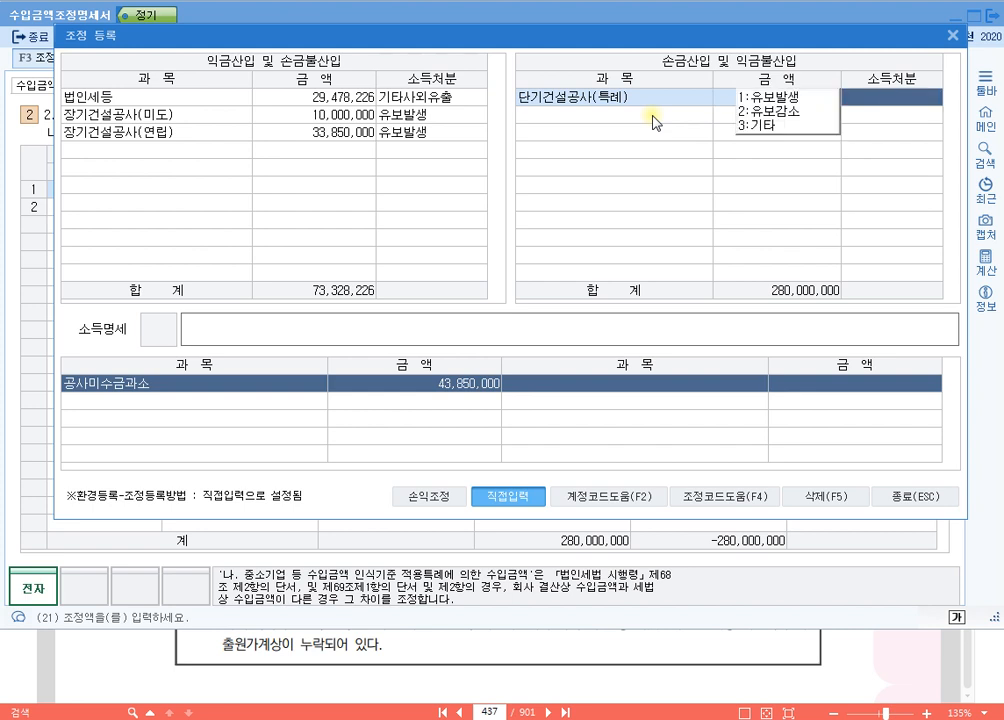
key("1")
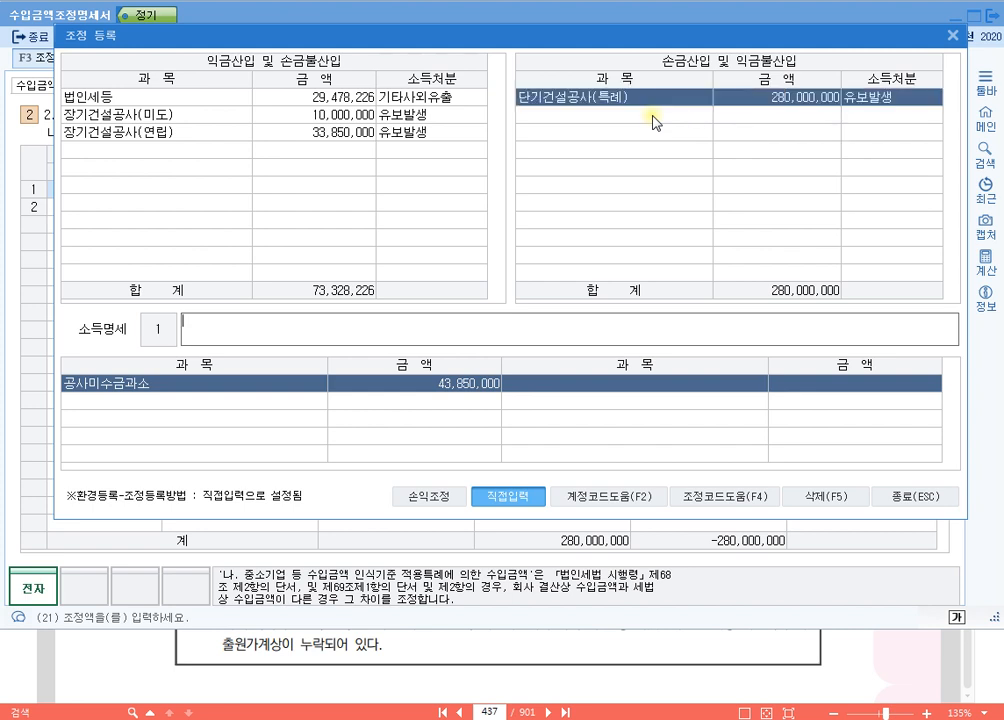
Step: Enter 익금불산입 단기건설공사(특례) 유보 as the 소득명세 of the 단기건설공사(특례) adjustment
type("입")
type("금불산입 ㄷ")
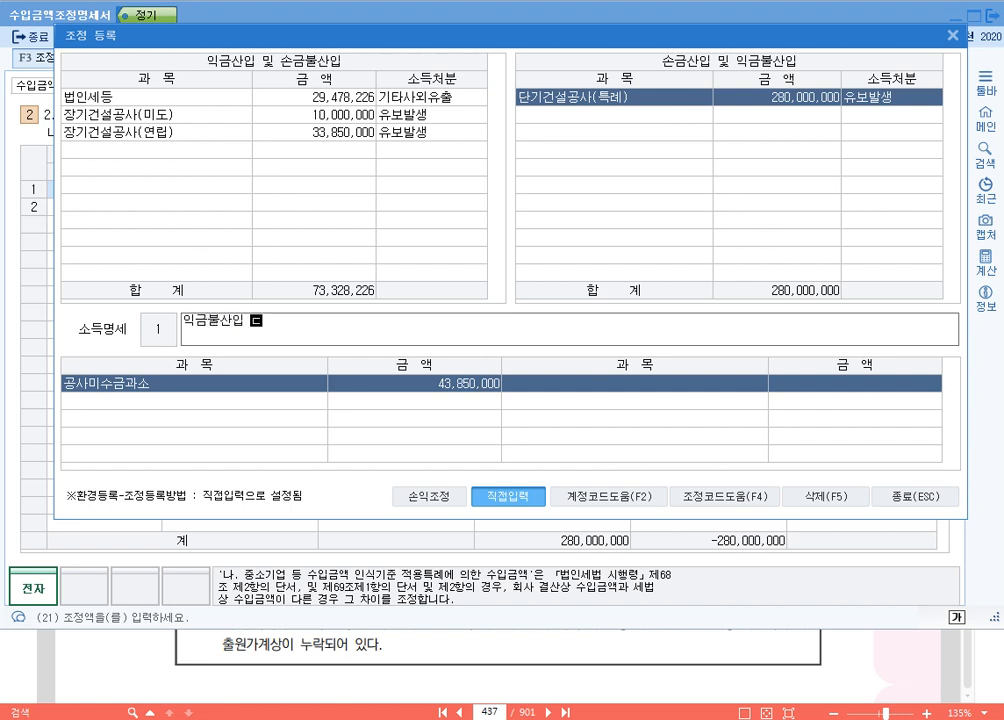
type("단기건설공사")
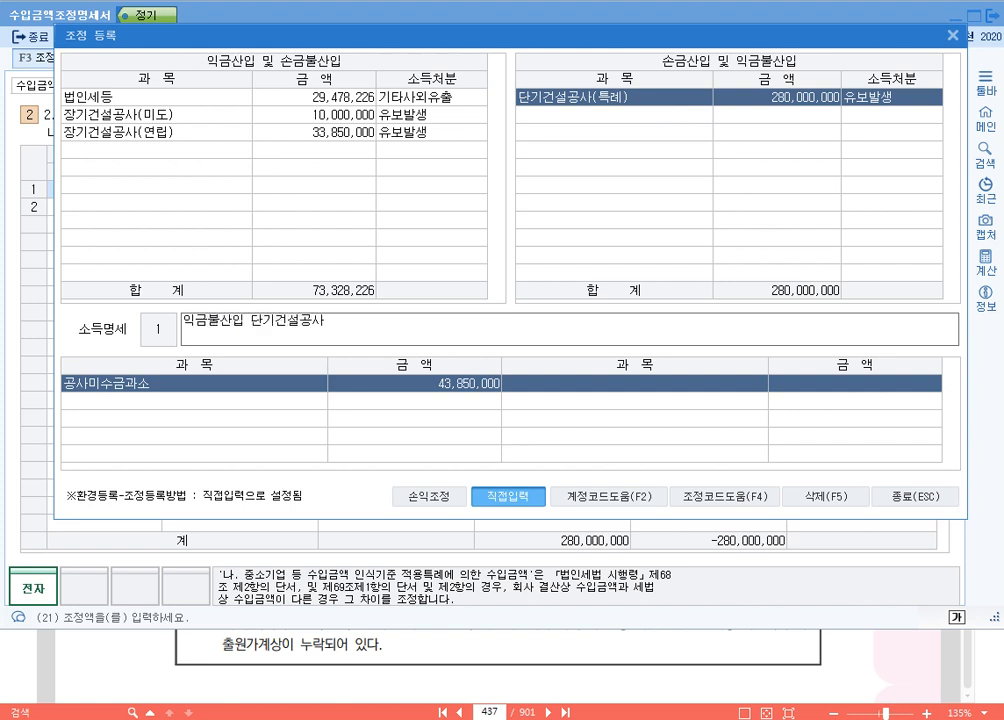
type("(특례) 유보")
key("Return")
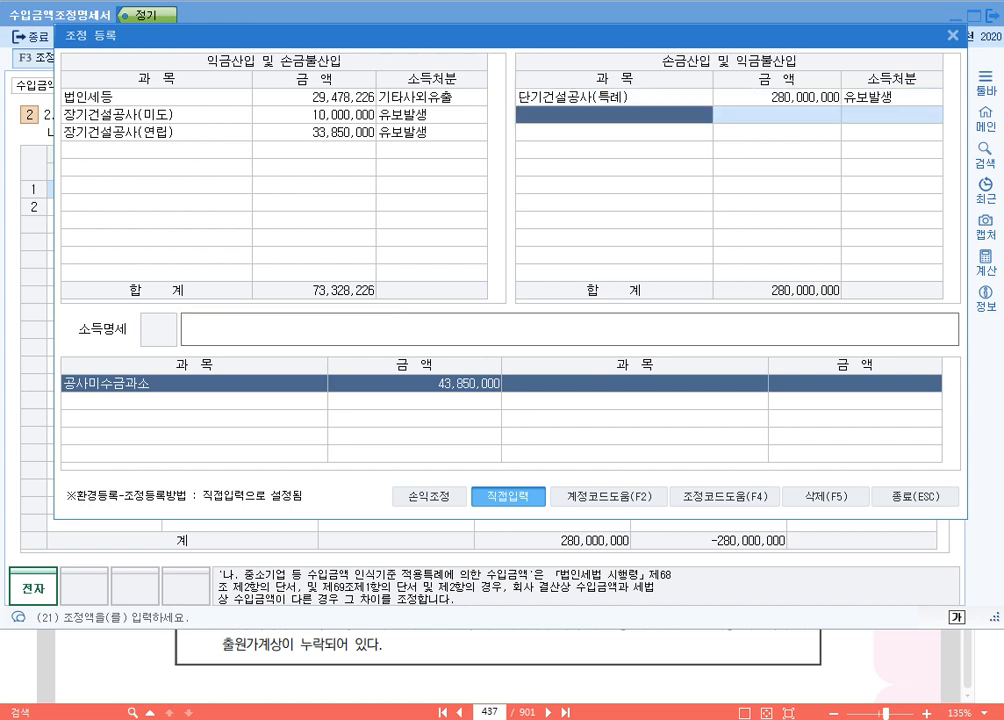
left_click(614, 97)
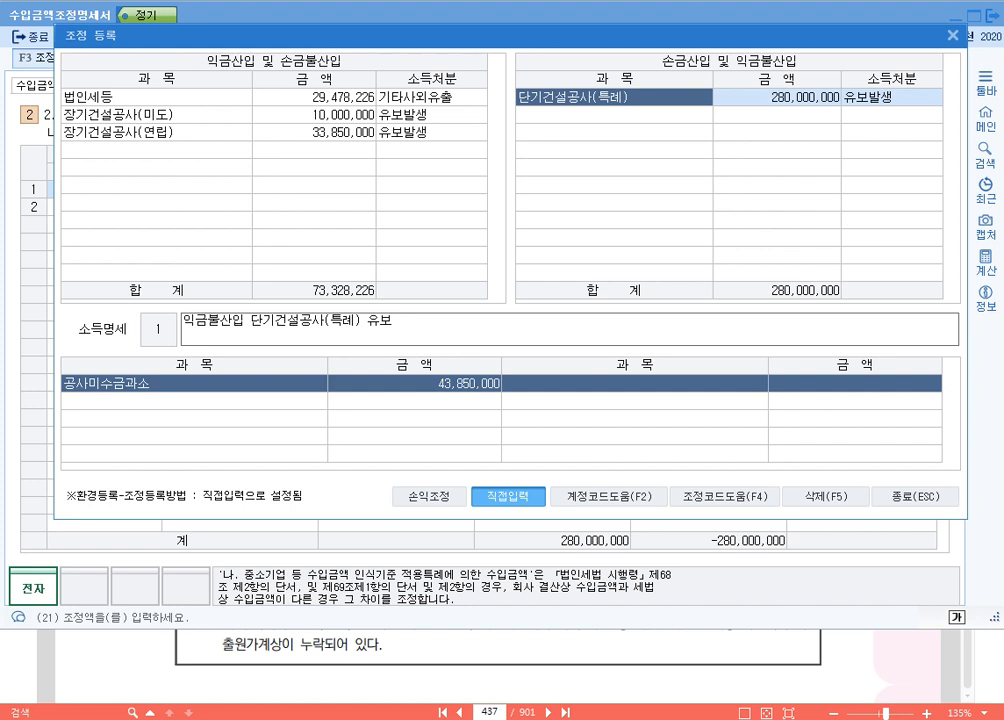
Step: Add 단기건설공사원가(특례) as a new 과목 under 익금산입 및 손금불산입, below 장기건설공사(연립)
left_click(157, 97)
key("Down")
key("Down")
key("Down")
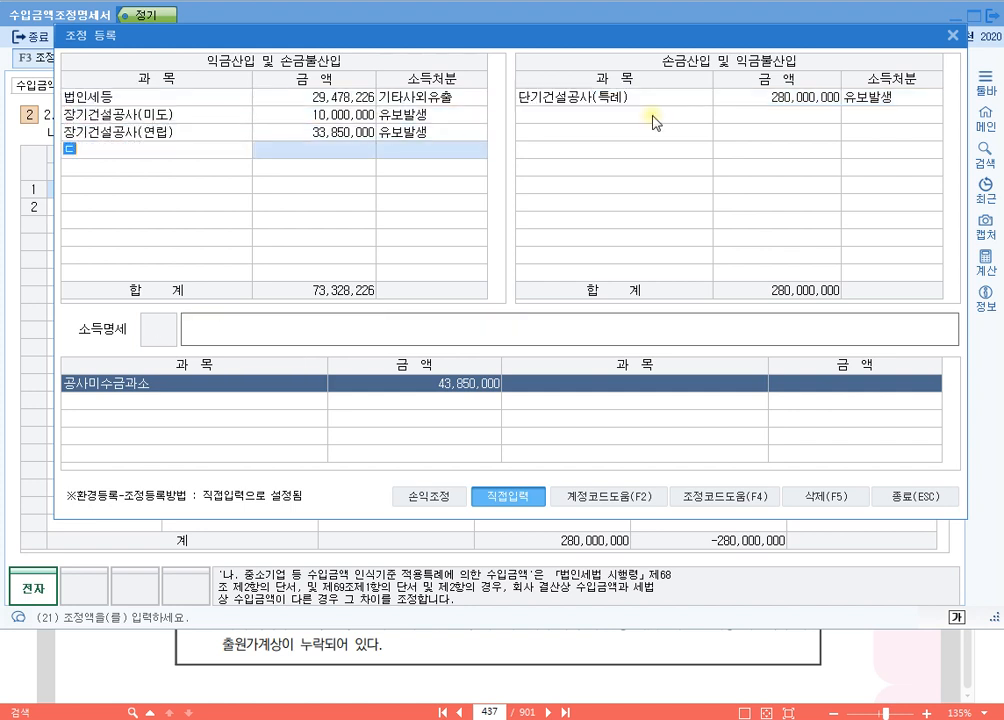
type("단기건설")
type("공사원가(")
type("특례)")
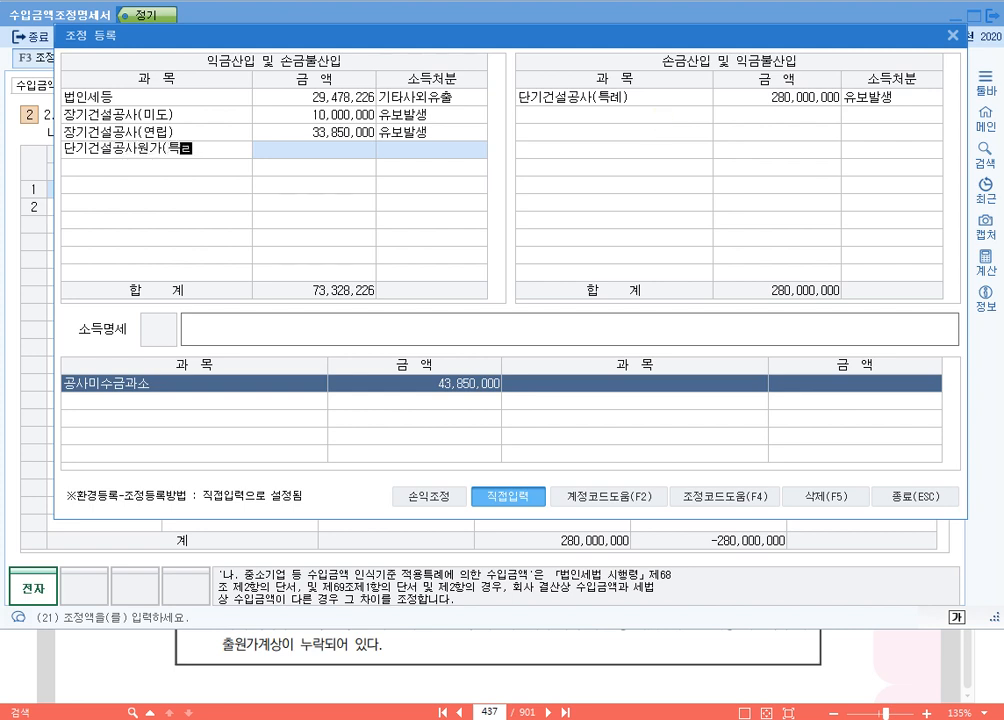
key("Return")
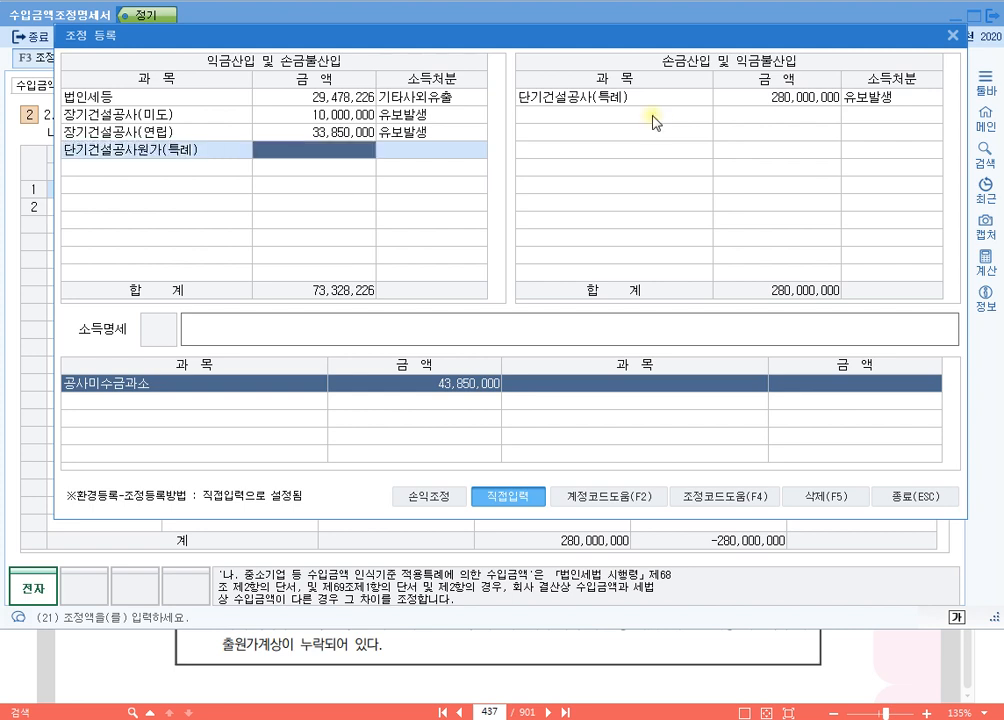
Step: Set the 단기건설공사원가(특례) adjustment to 금액 238,000,000 and 소득처분 유보발생
type("238000000")
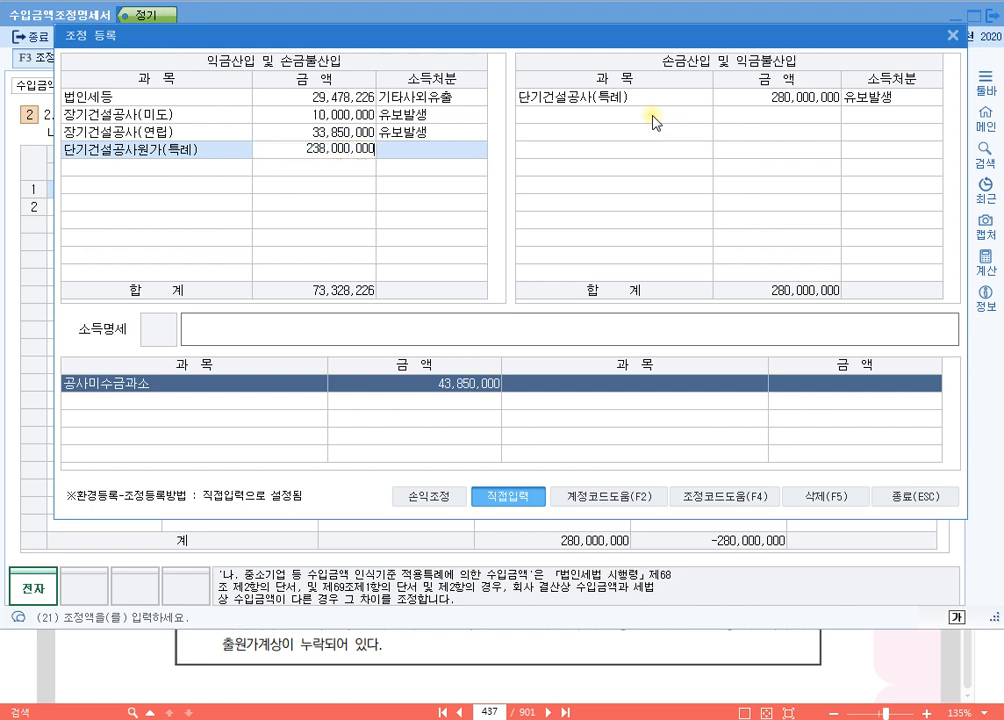
key("Return")
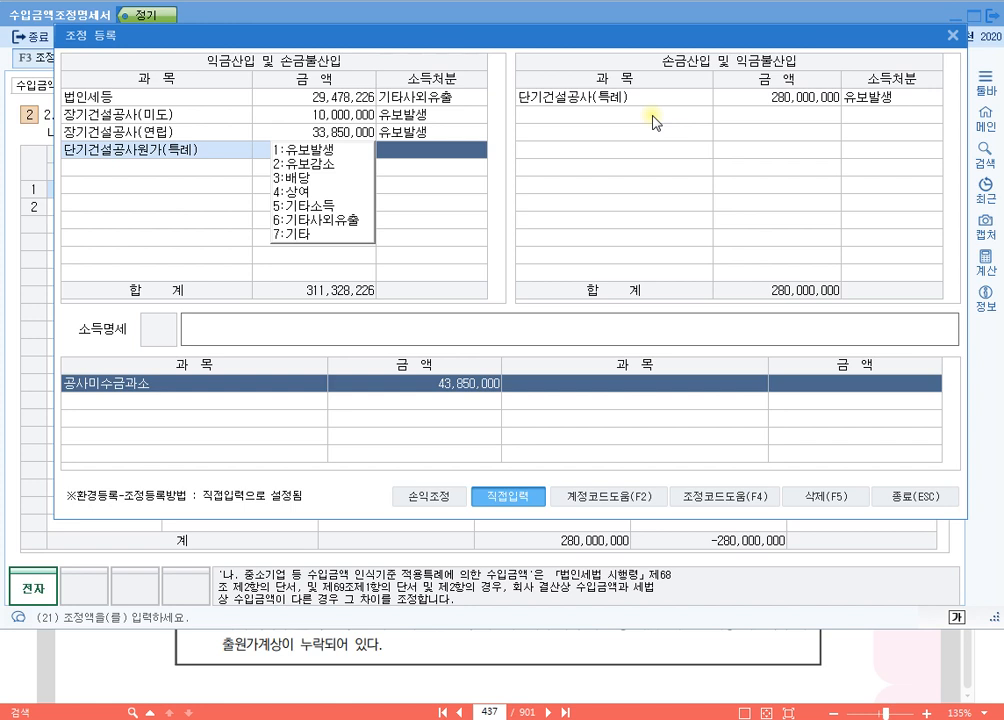
key("1")
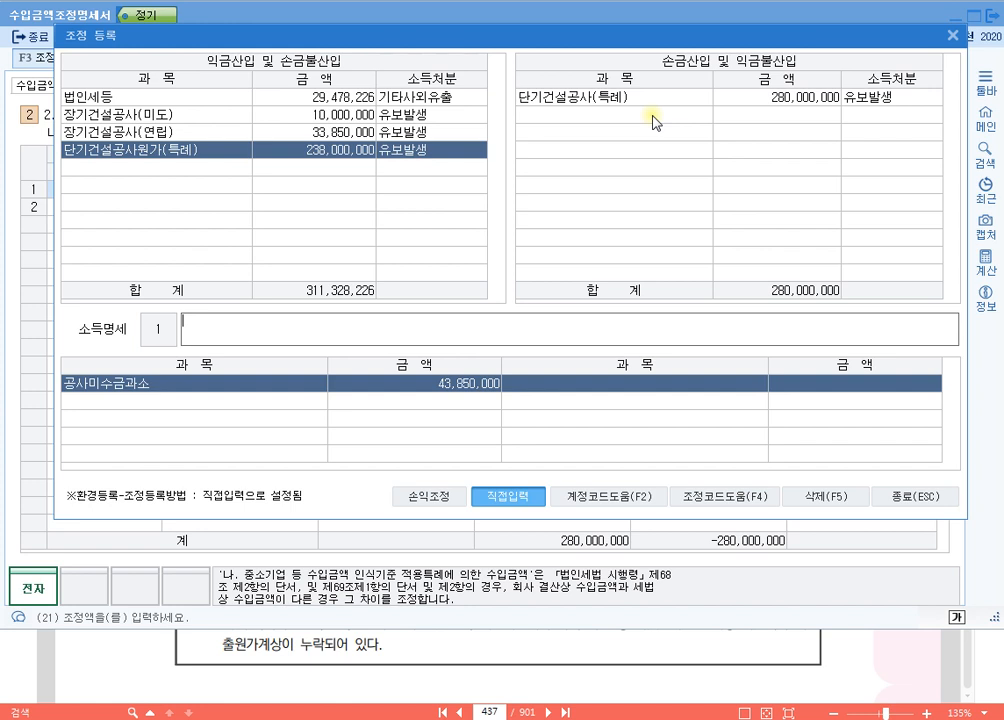
Step: Enter 손금불산입 단기건설공사원가(특례) 유보 as the 소득명세 of the 단기건설공사원가(특례) adjustment
type("손금불산입")
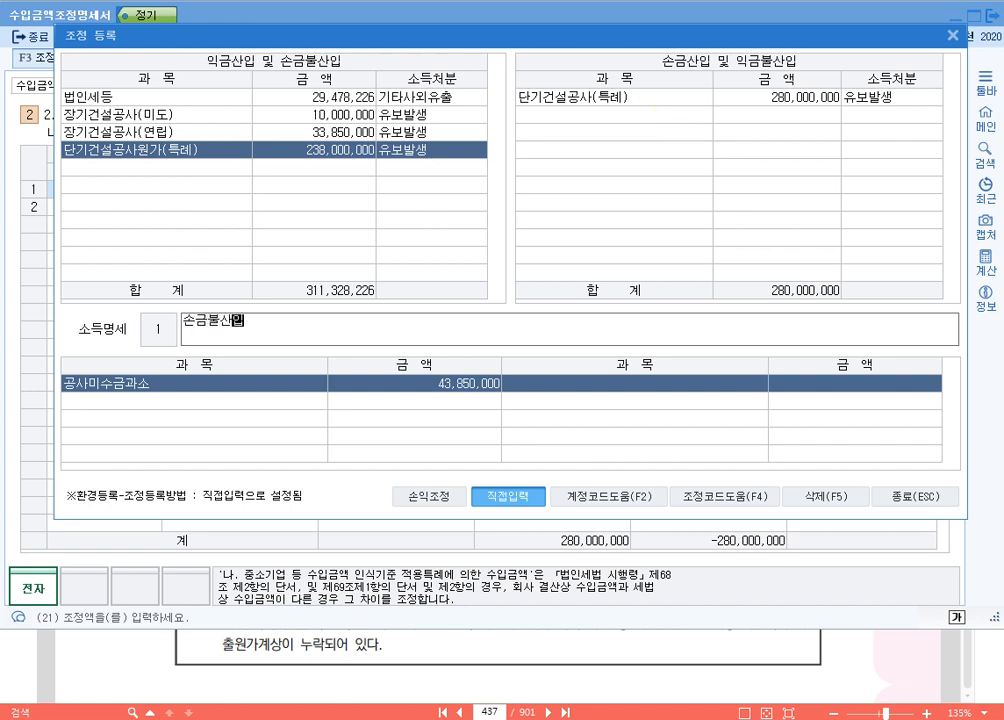
type(" 단기건설공상")
type("원가")
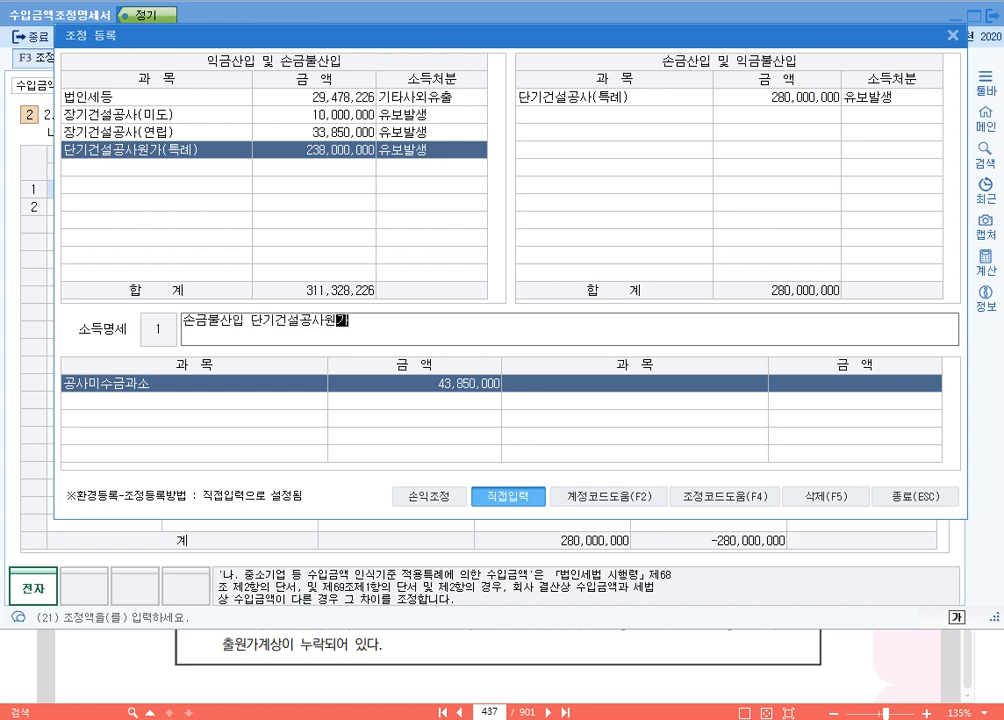
type("(특례) 유보")
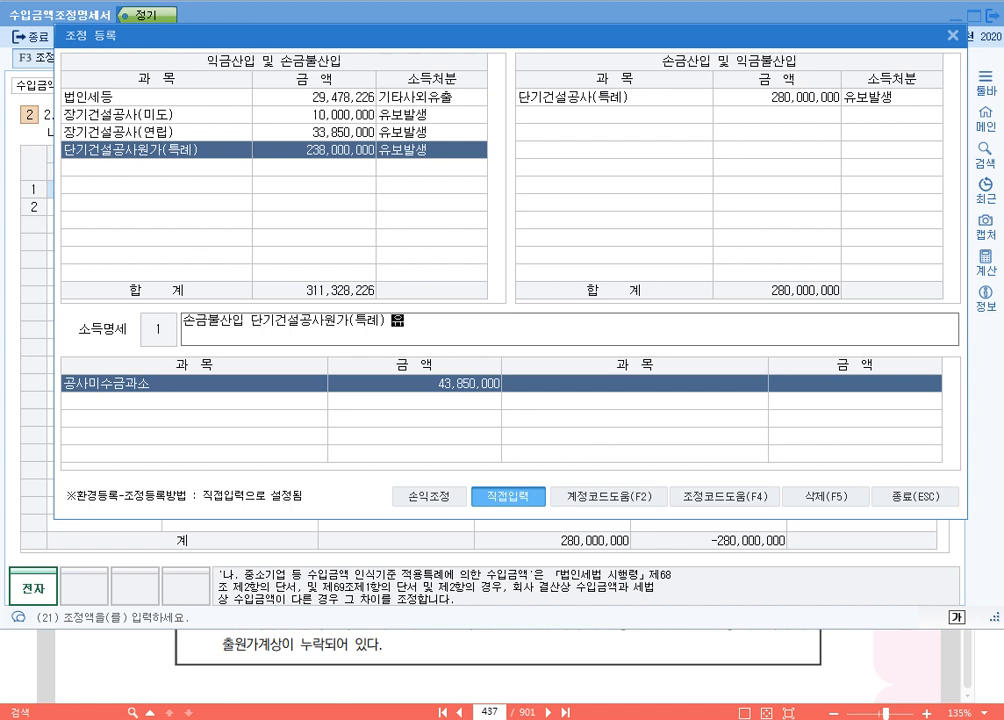
key("Return")
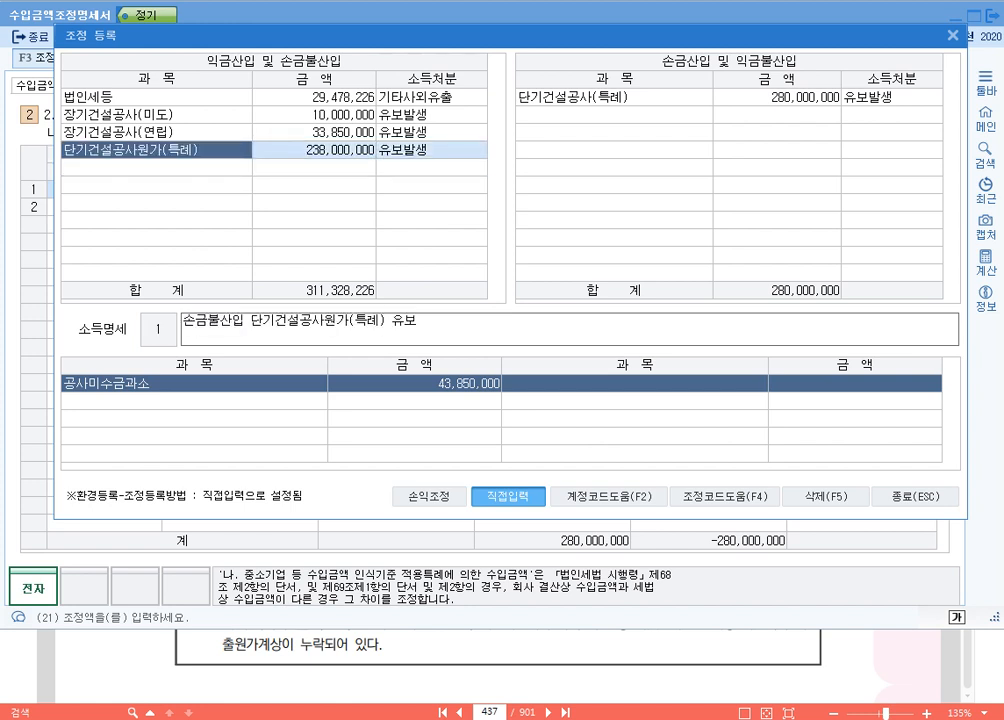
Step: Review the 금액 and 소득명세 of the 단기건설공사(특례) and 단기건설공사원가(특례) adjustments against each other
left_click(640, 97)
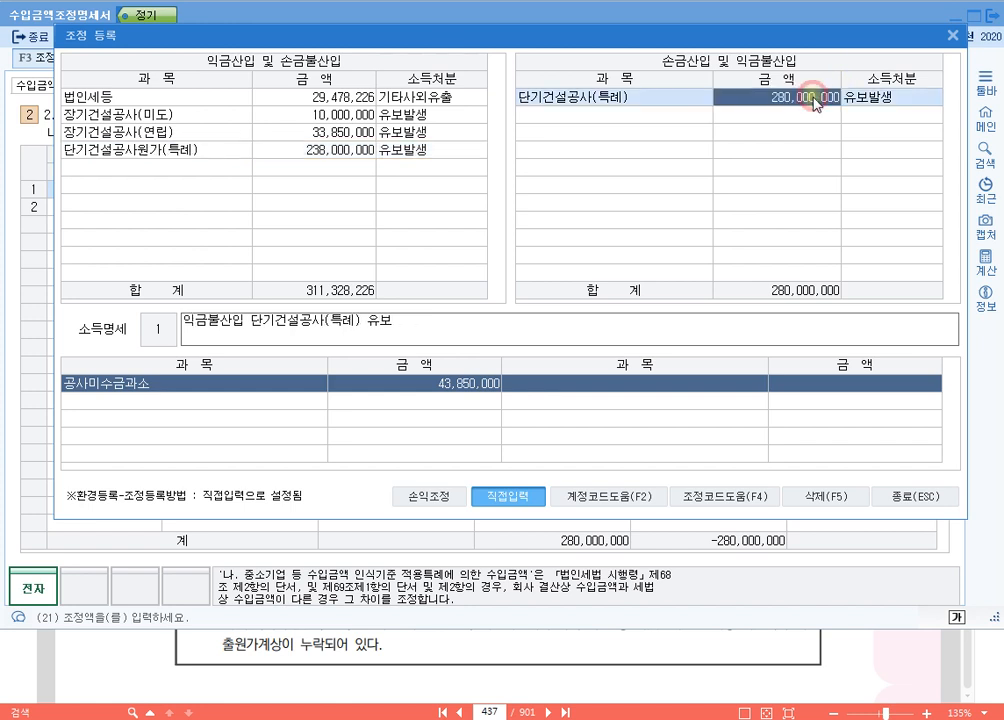
left_click(330, 151)
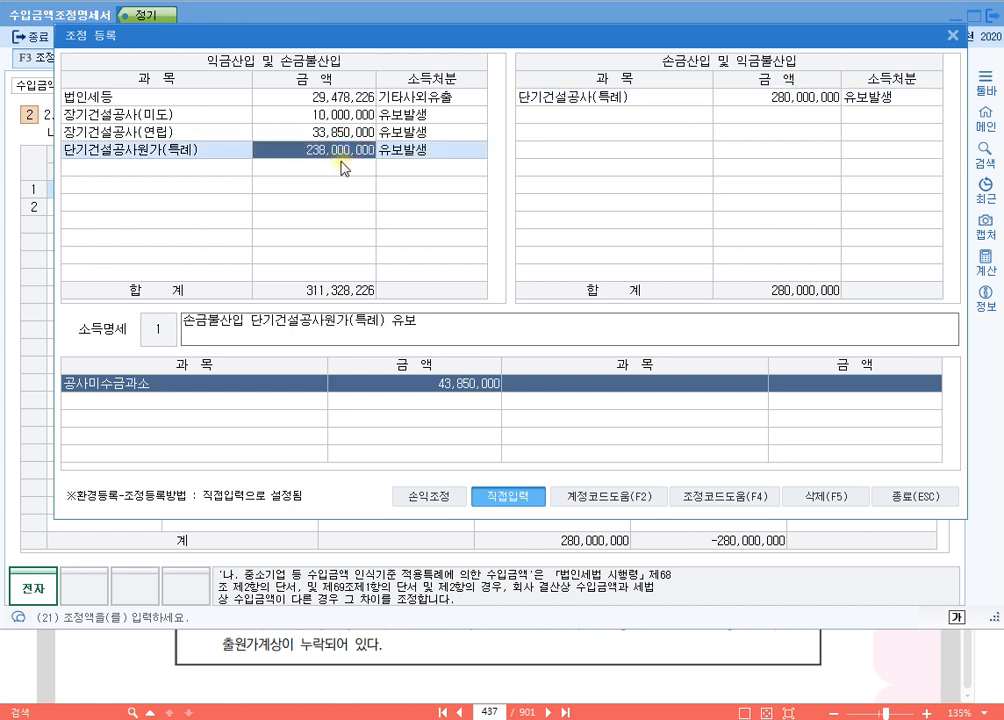
left_click(770, 97)
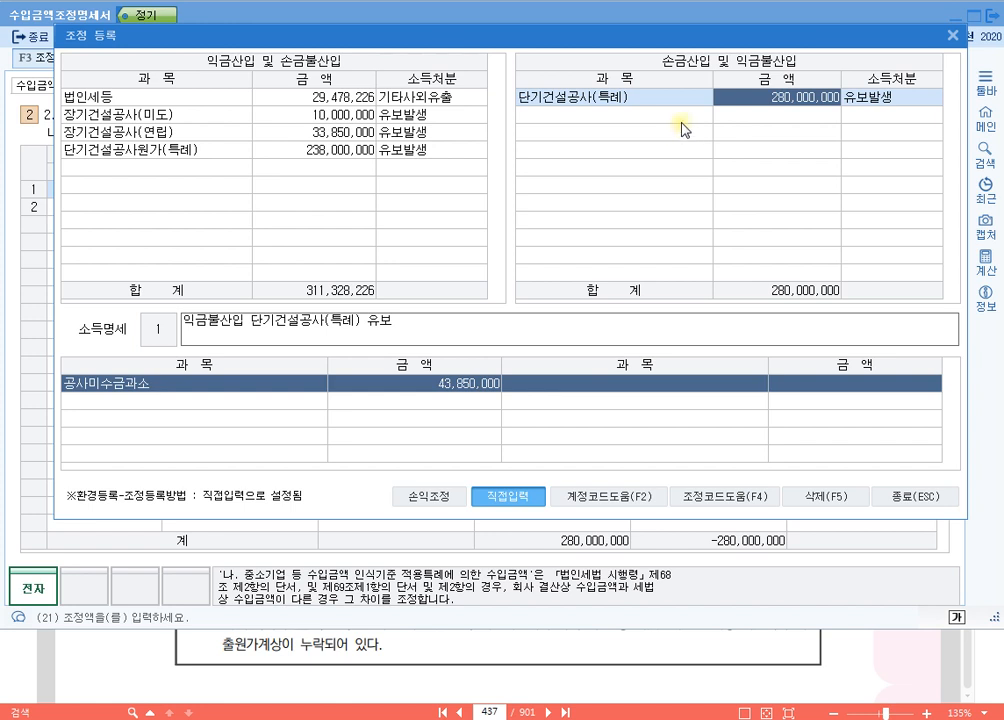
left_click(617, 100)
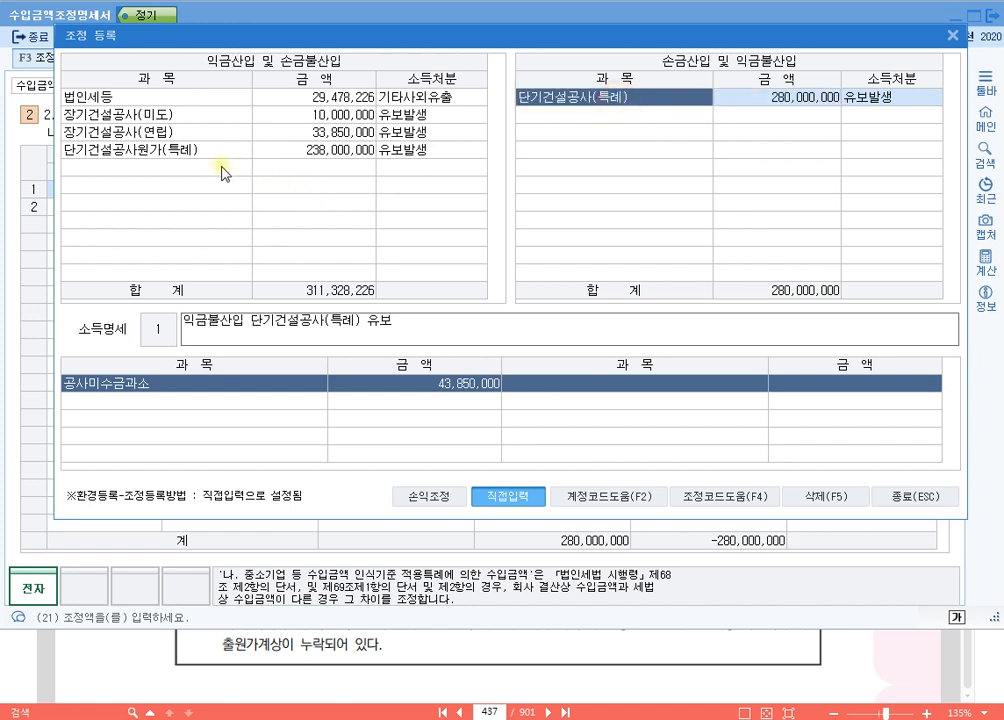
left_click(221, 168)
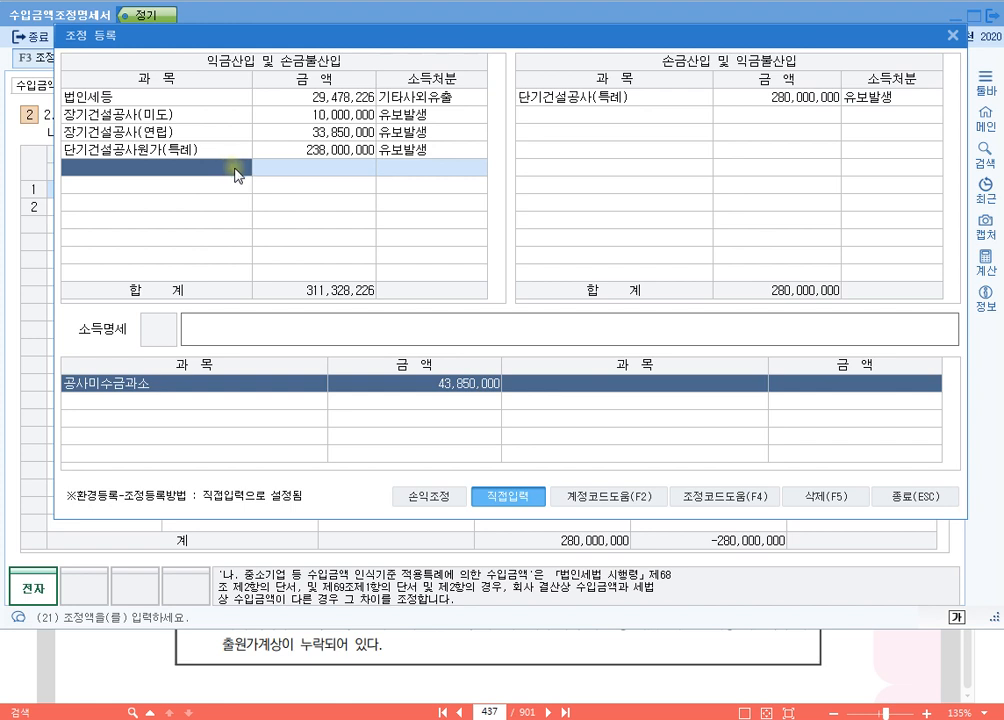